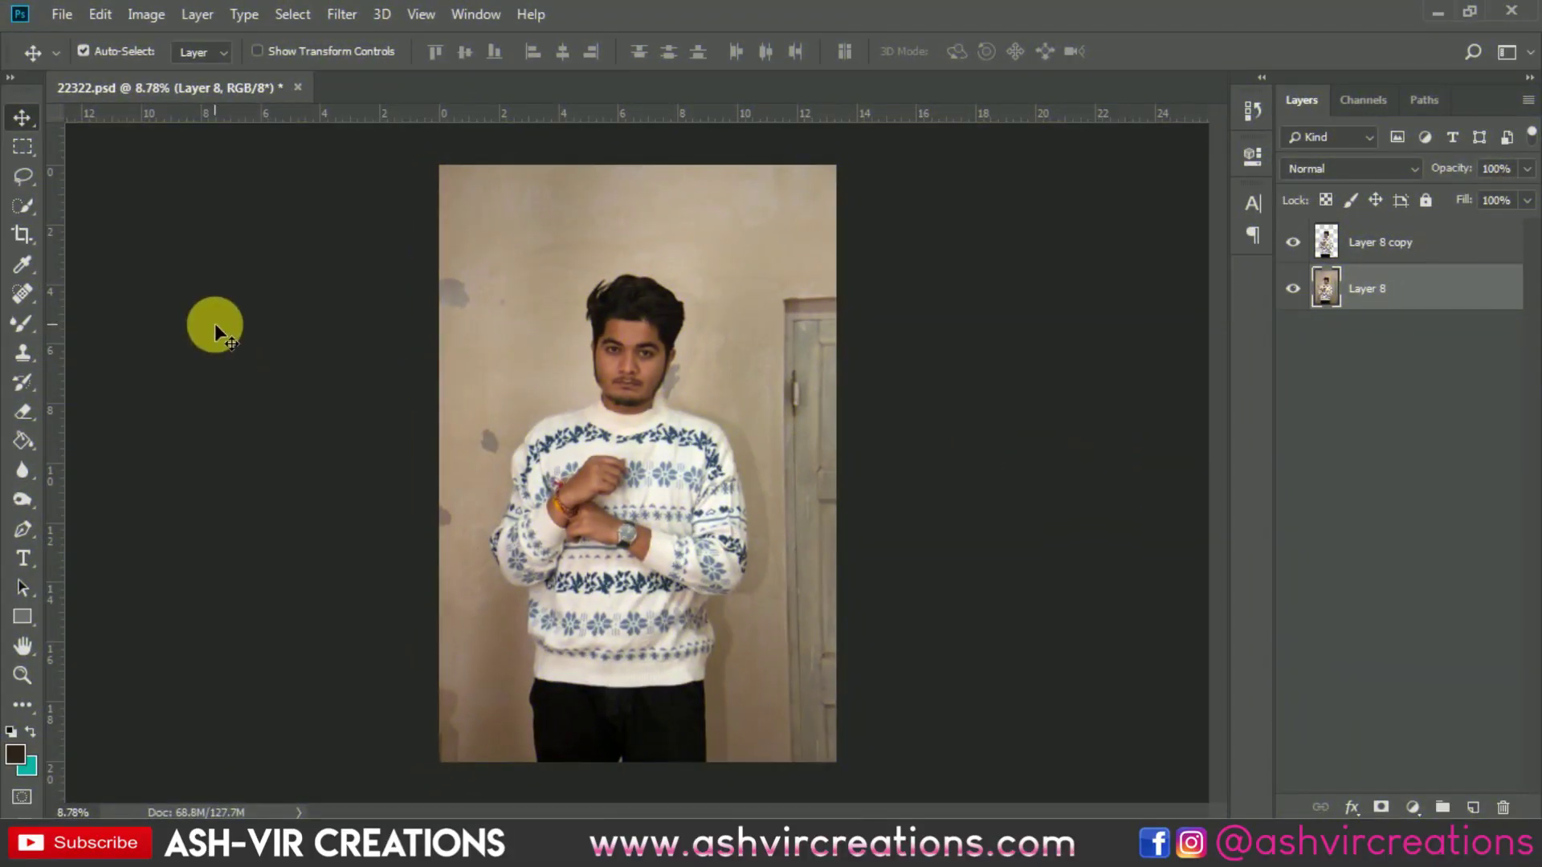
- Start cropping the photo with the 4 : 5 (8 : 10) ratio and reposition it within the crop frame
{"action": "left_click", "coordinate": [24, 235]}
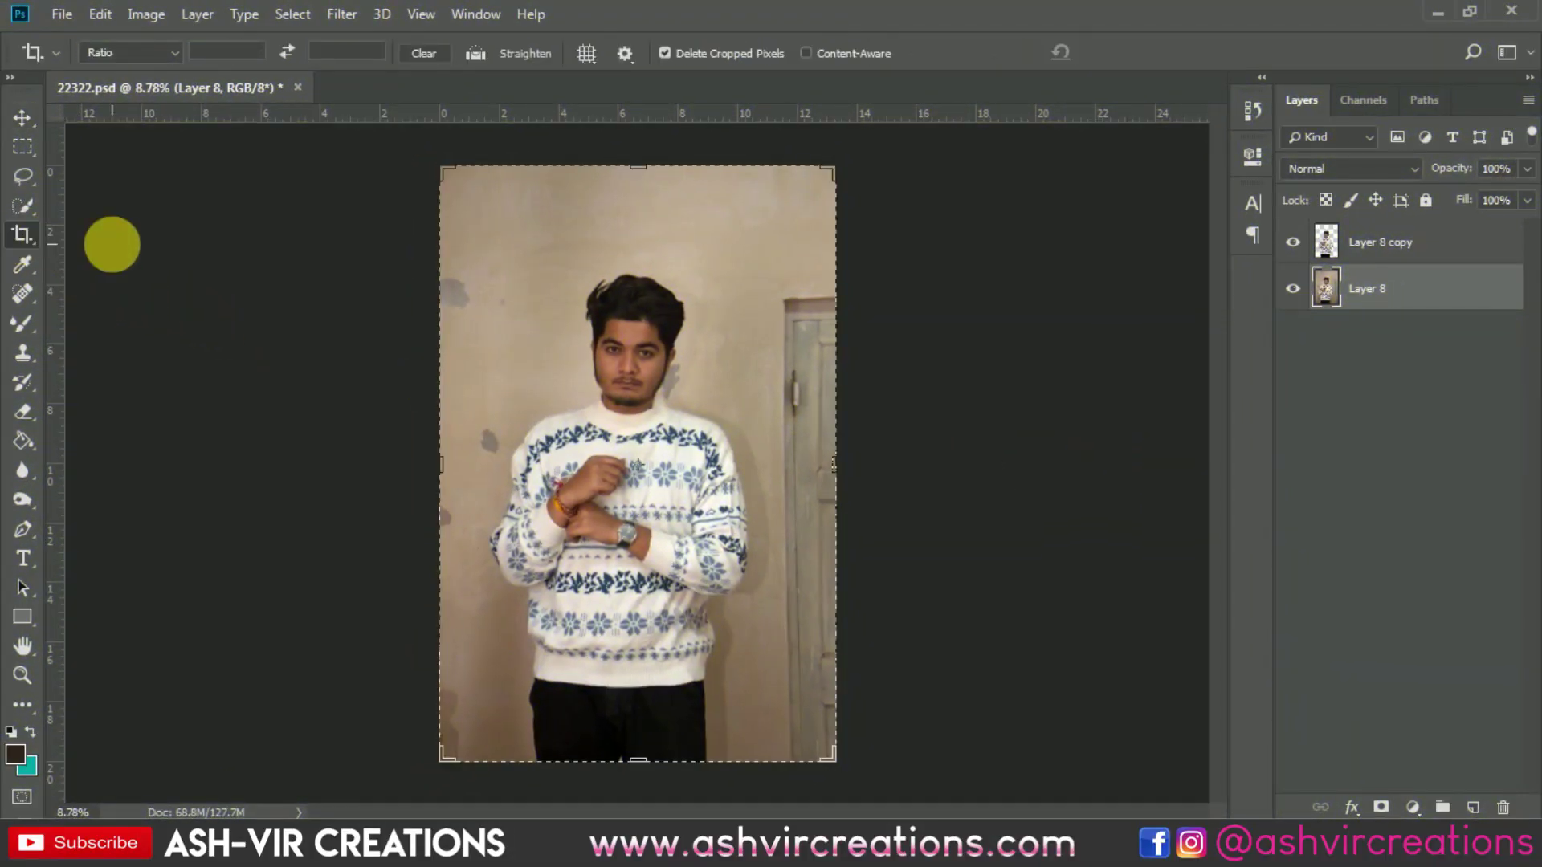
{"action": "left_click", "coordinate": [172, 55]}
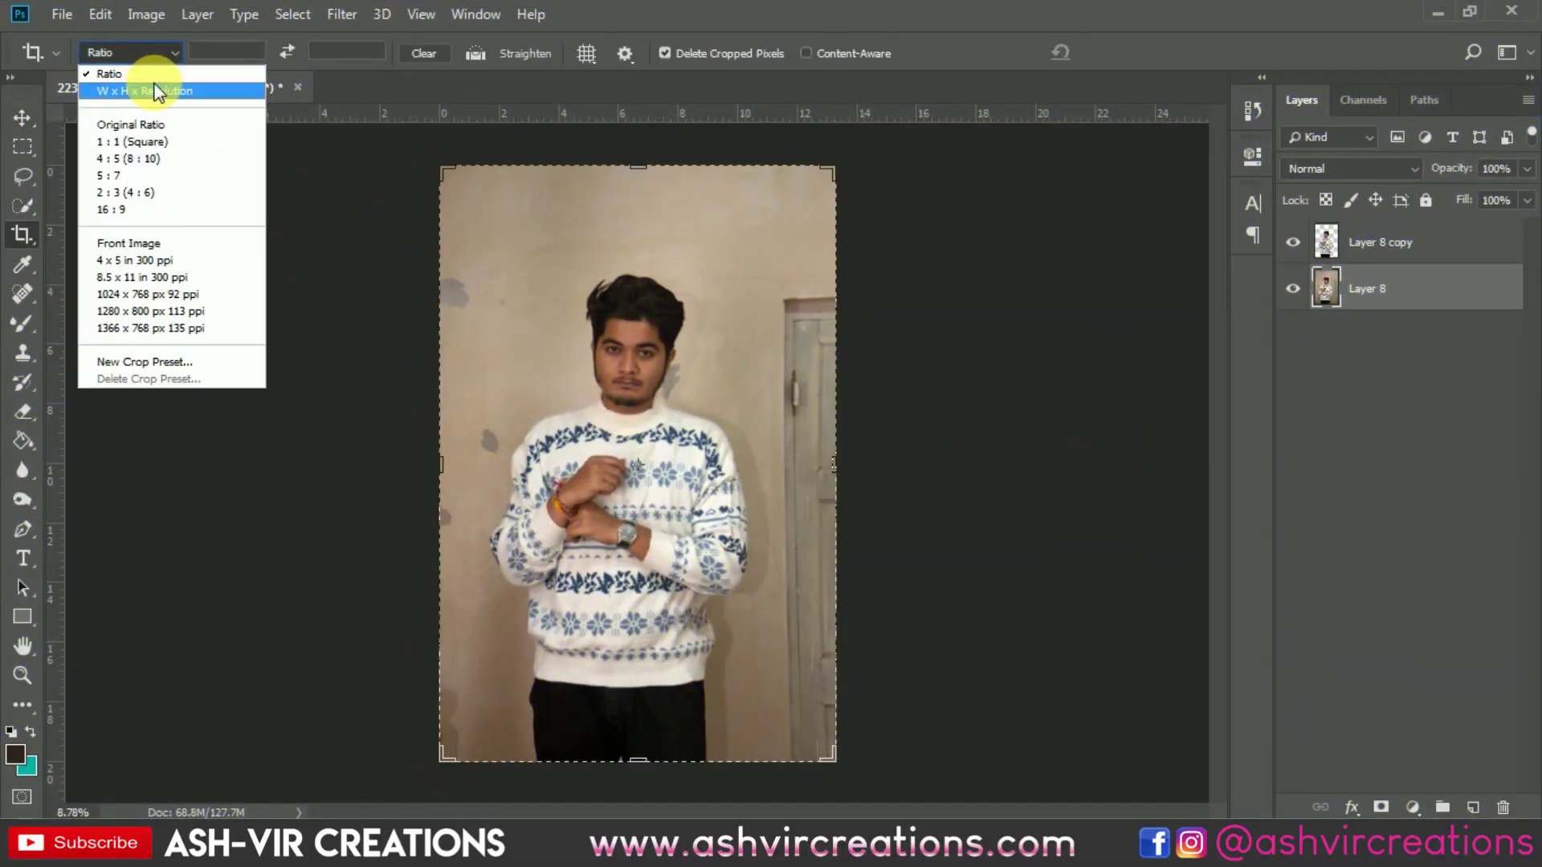
{"action": "left_click", "coordinate": [159, 161]}
{"action": "left_click_drag", "start_coordinate": [585, 411], "coordinate": [637, 359]}
{"action": "scroll", "coordinate": [637, 358], "scroll_direction": "down", "scroll_amount": 5}
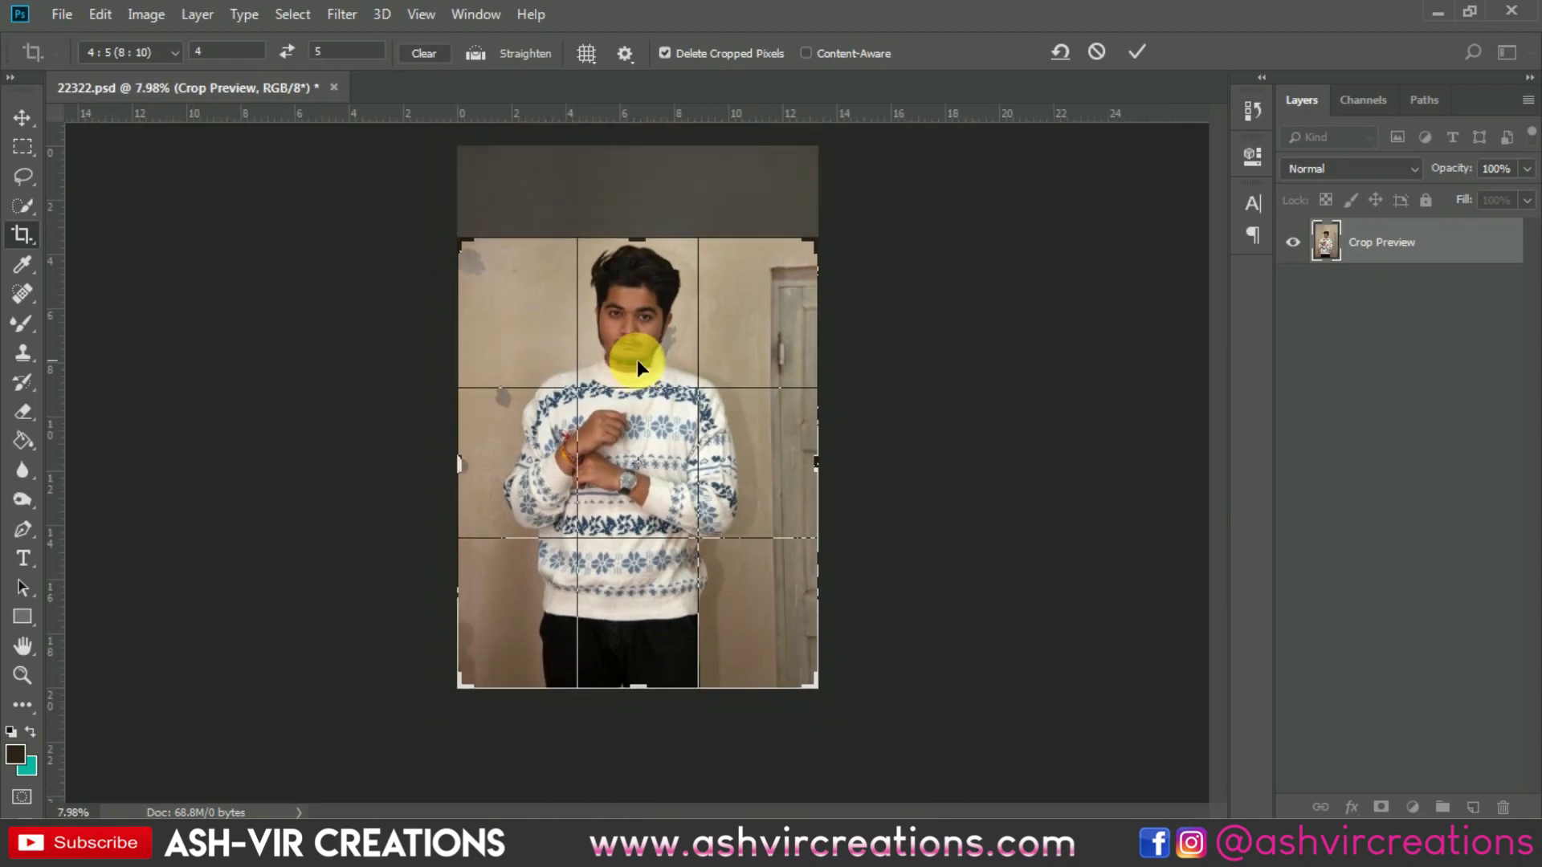
- Extend the crop frame beyond the photo to leave empty canvas above and on both sides, with the man centred, and apply the crop
{"action": "left_click_drag", "start_coordinate": [516, 312], "coordinate": [459, 252]}
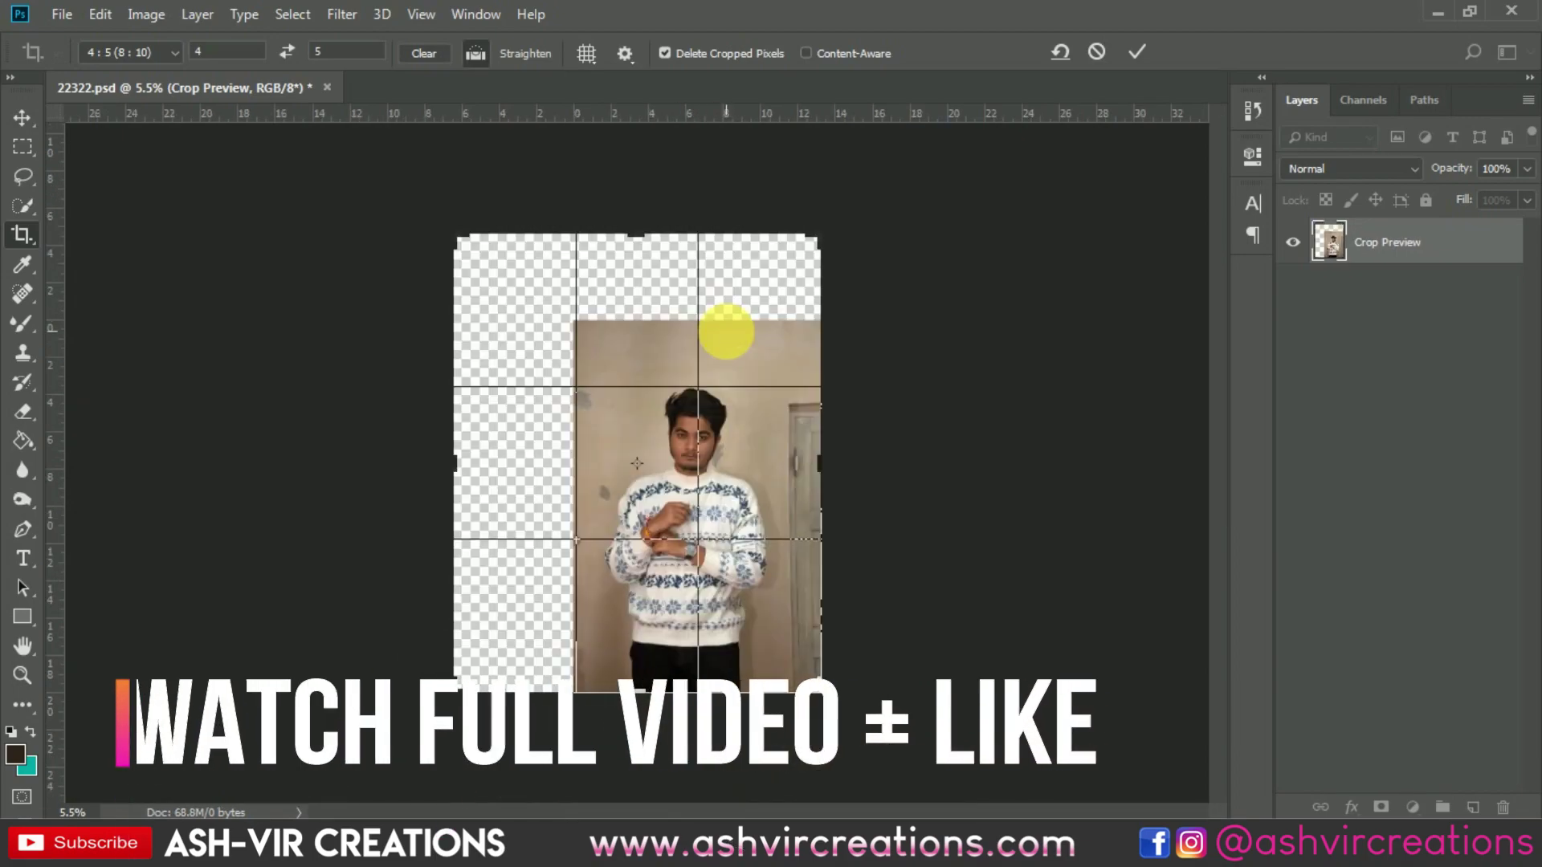
{"action": "left_click_drag", "start_coordinate": [727, 340], "coordinate": [661, 336]}
{"action": "left_click_drag", "start_coordinate": [811, 238], "coordinate": [827, 222]}
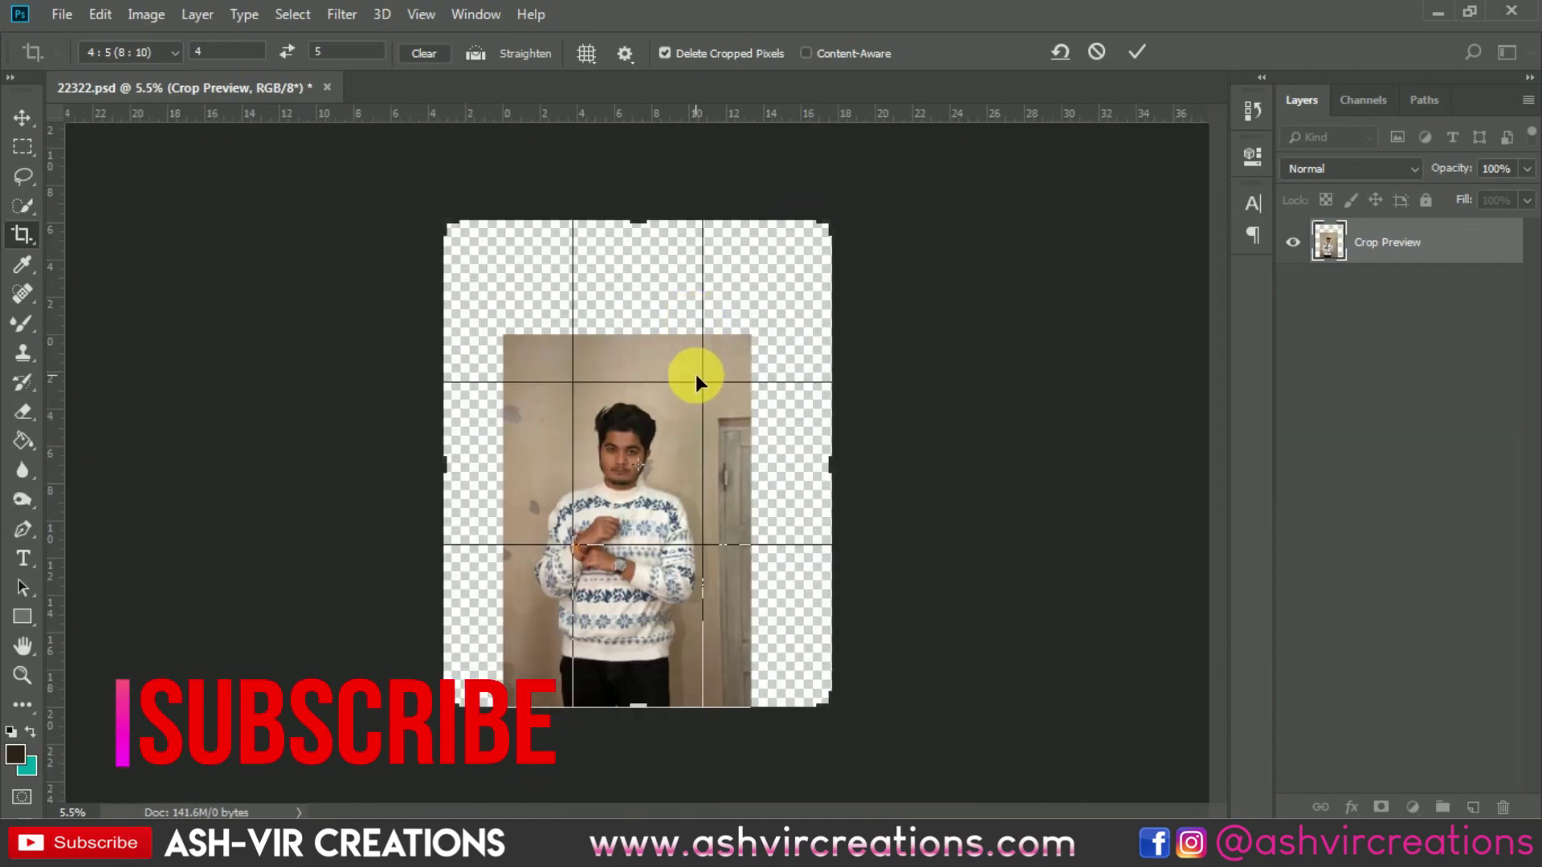
{"action": "mouse_move", "coordinate": [695, 374]}
{"action": "left_mouse_down"}
{"action": "mouse_move", "coordinate": [677, 374]}
{"action": "mouse_move", "coordinate": [700, 381]}
{"action": "left_mouse_up"}
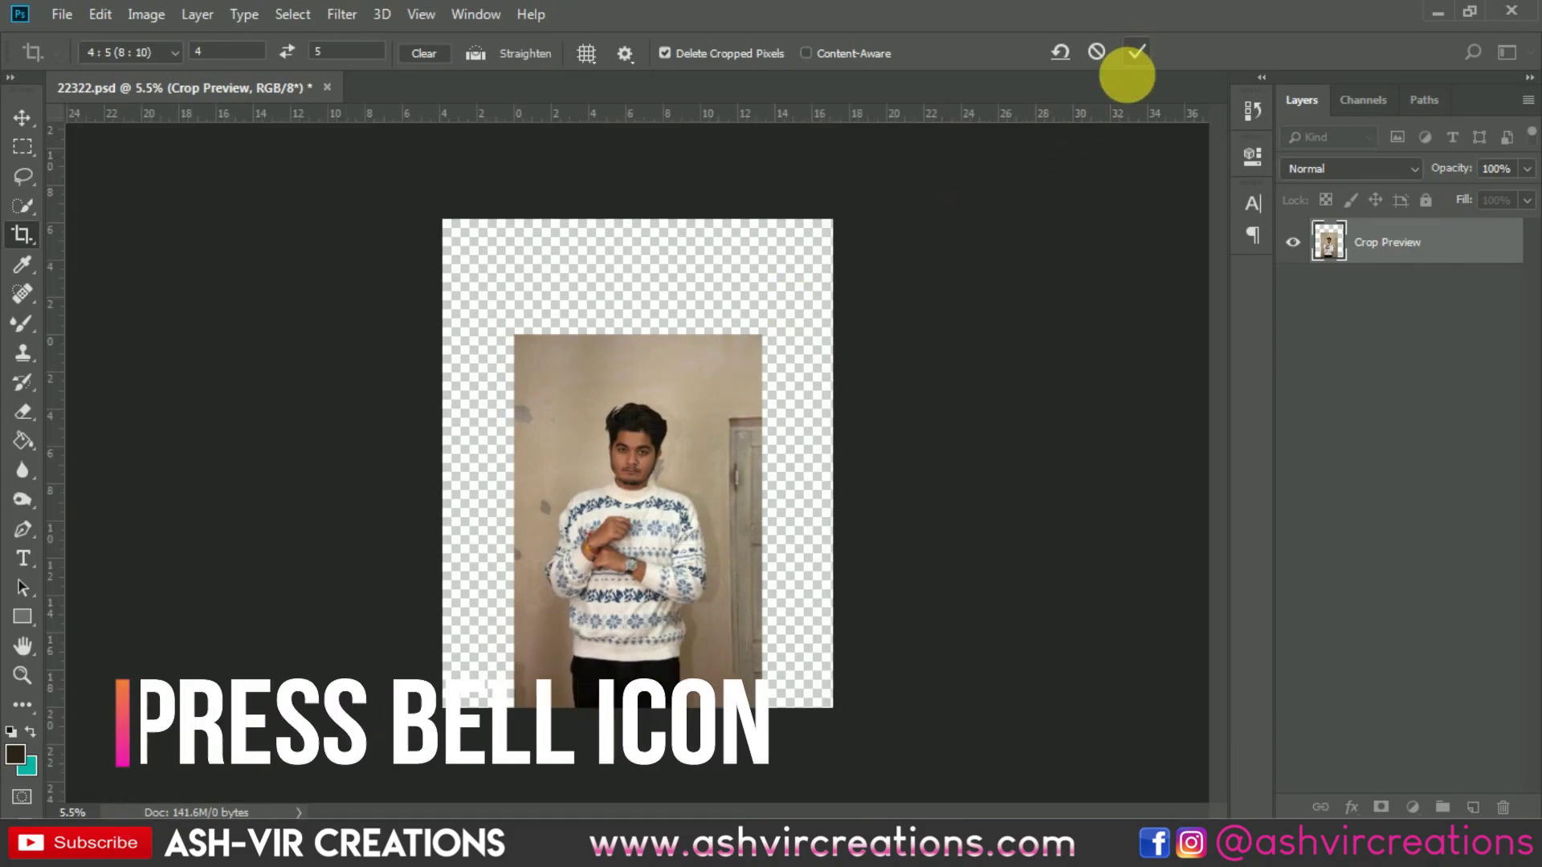
{"action": "scroll", "coordinate": [591, 369], "scroll_direction": "up", "scroll_amount": 2}
{"action": "key", "text": "v"}
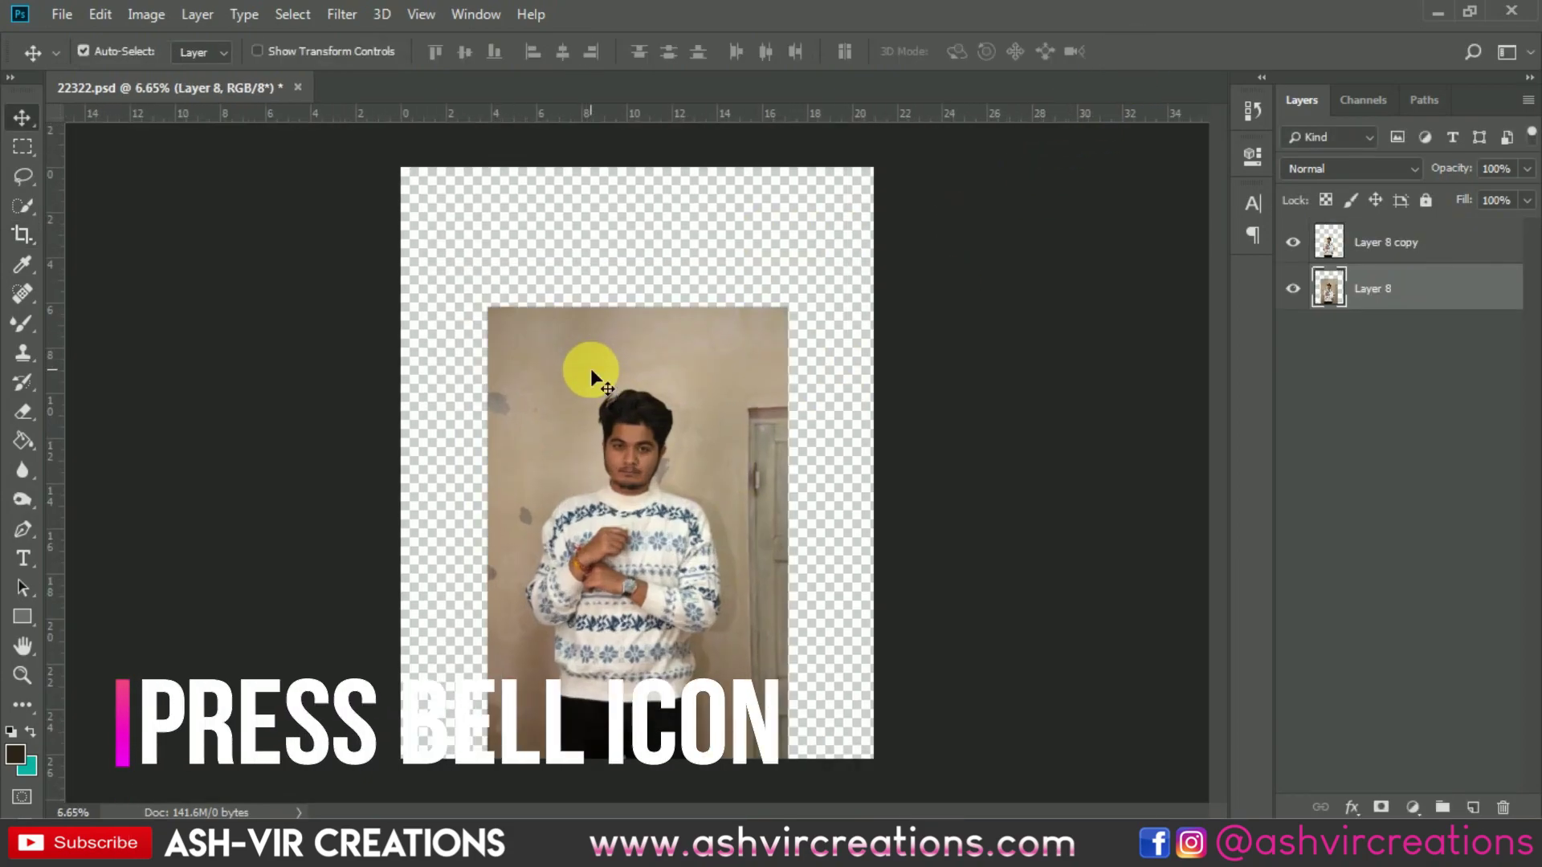
{"action": "key", "text": "ctrl+0"}
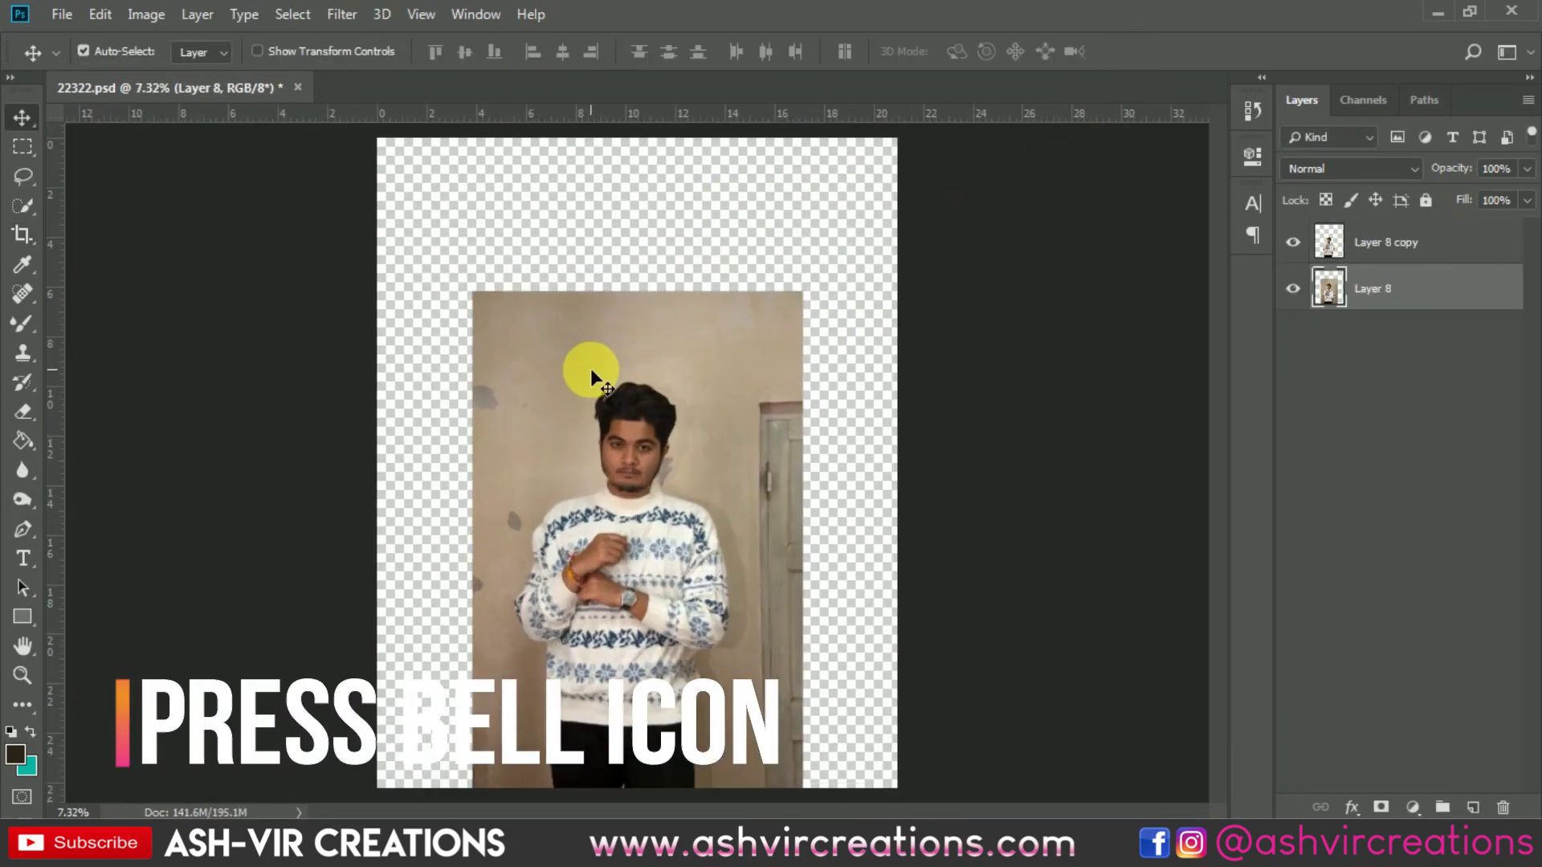
- Select the man on Layer 8 with Quick Selection and copy him onto a new layer
{"action": "left_click", "coordinate": [26, 203]}
{"action": "mouse_move", "coordinate": [648, 483]}
{"action": "left_mouse_down"}
{"action": "mouse_move", "coordinate": [630, 450]}
{"action": "mouse_move", "coordinate": [606, 532]}
{"action": "mouse_move", "coordinate": [568, 546]}
{"action": "mouse_move", "coordinate": [543, 606]}
{"action": "mouse_move", "coordinate": [573, 544]}
{"action": "left_mouse_up"}
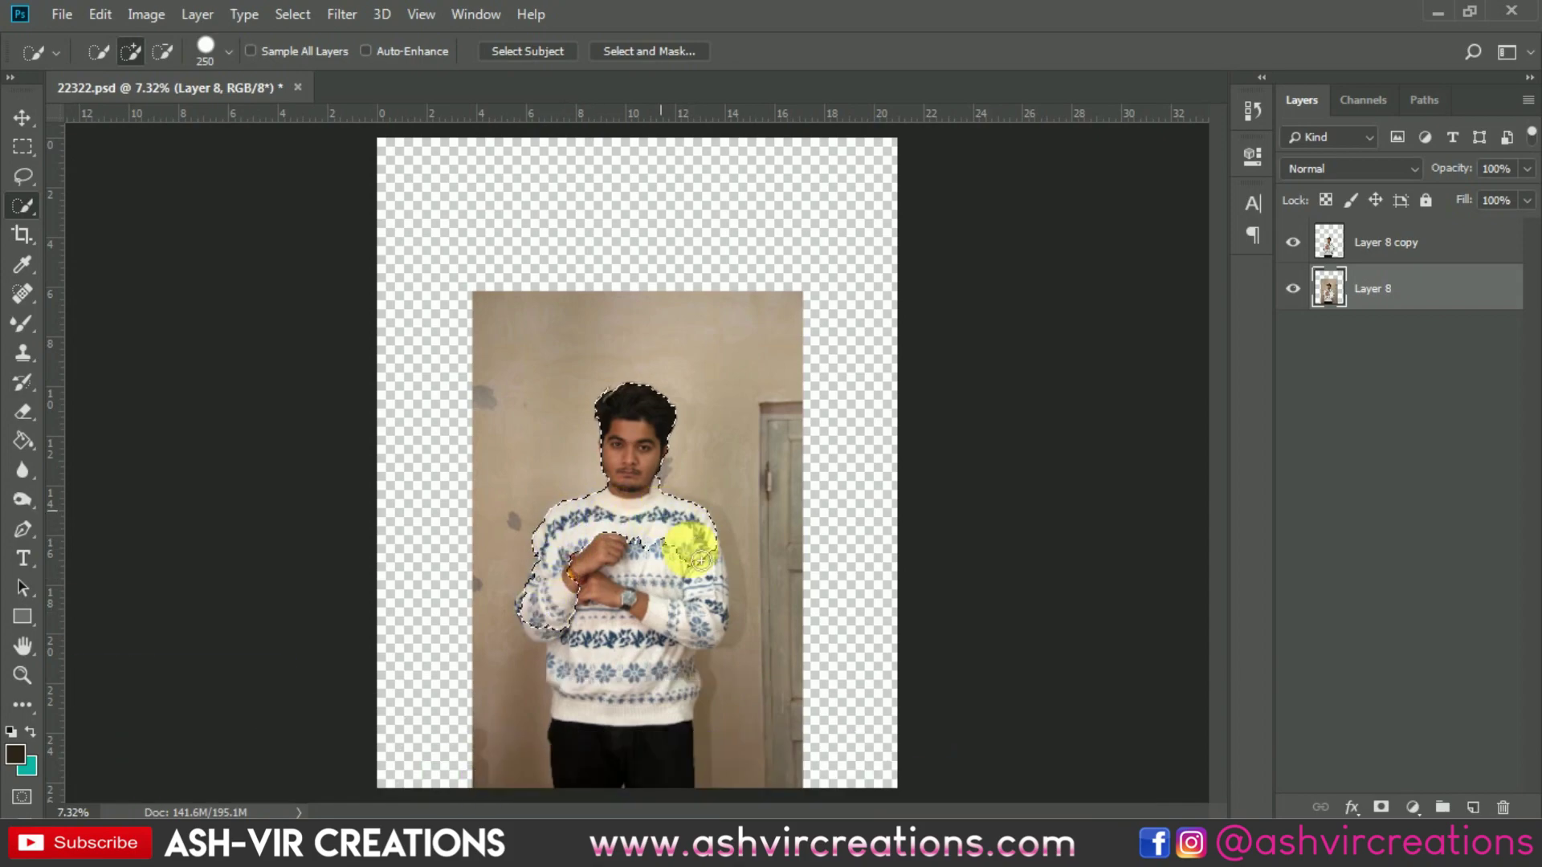
{"action": "mouse_move", "coordinate": [659, 646]}
{"action": "left_mouse_down"}
{"action": "mouse_move", "coordinate": [661, 775]}
{"action": "mouse_move", "coordinate": [624, 666]}
{"action": "mouse_move", "coordinate": [579, 650]}
{"action": "mouse_move", "coordinate": [596, 613]}
{"action": "mouse_move", "coordinate": [653, 639]}
{"action": "mouse_move", "coordinate": [617, 637]}
{"action": "mouse_move", "coordinate": [644, 566]}
{"action": "left_mouse_up"}
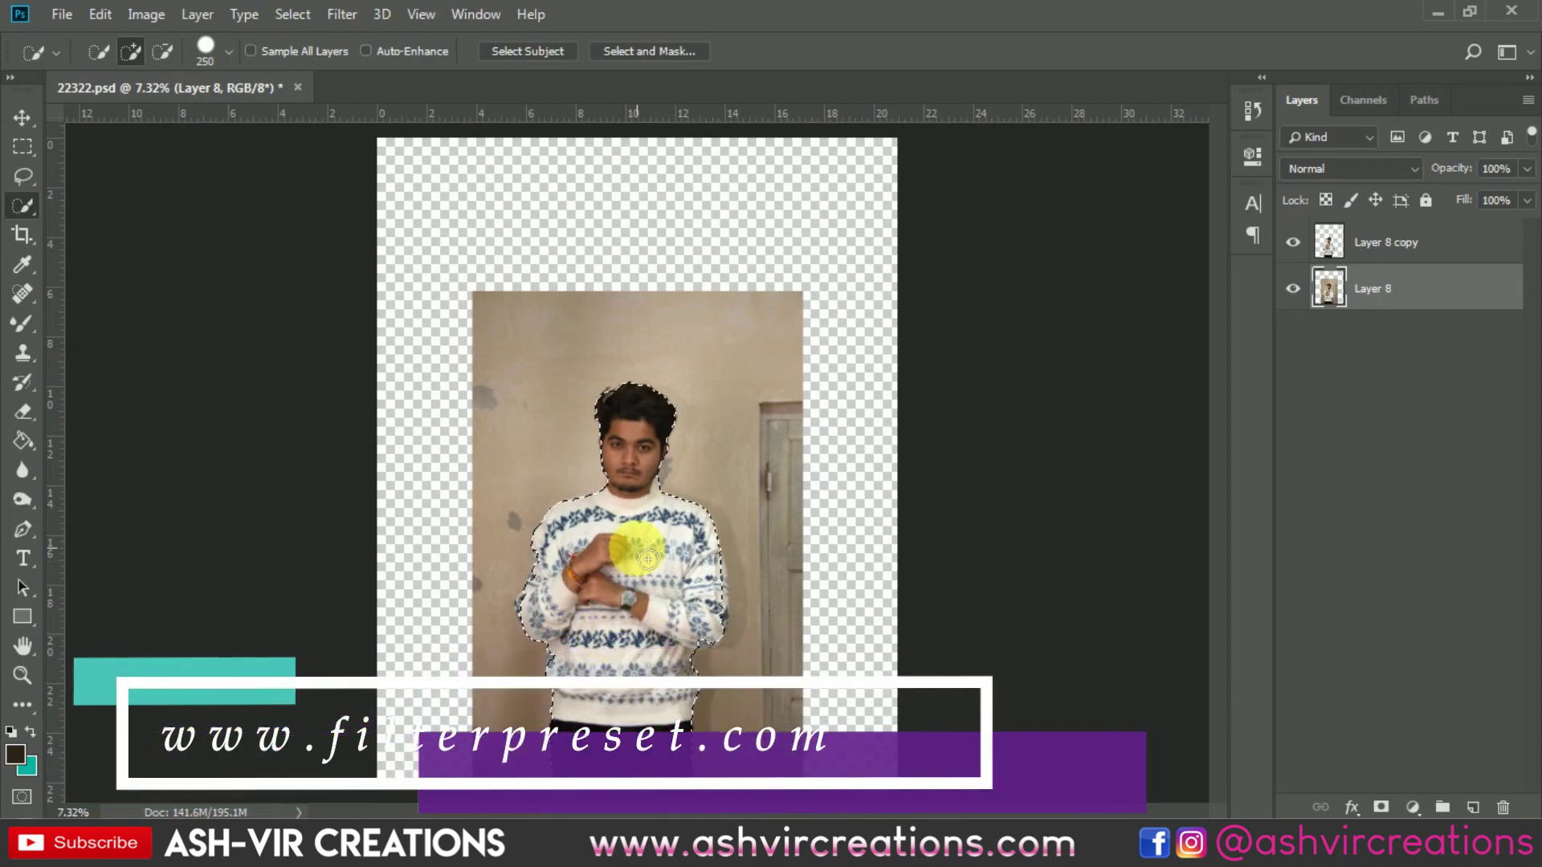
{"action": "right_click", "coordinate": [637, 550]}
{"action": "left_click", "coordinate": [746, 299]}
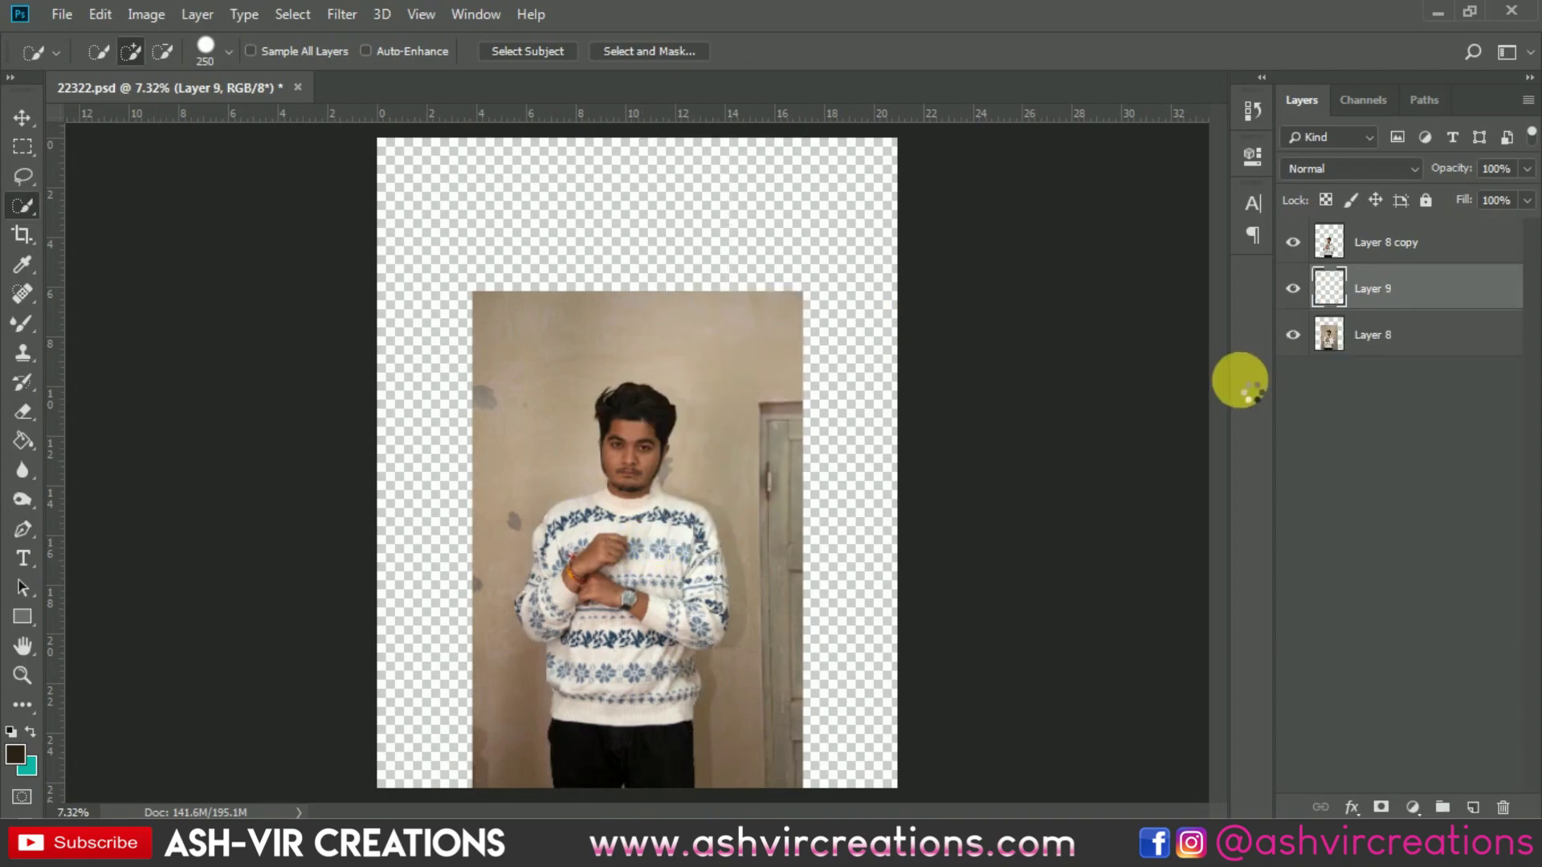
- Hide Layer 8, delete the newly copied cut-out layer, and show Layer 8 again
{"action": "left_click", "coordinate": [1285, 334]}
{"action": "key", "text": "Delete"}
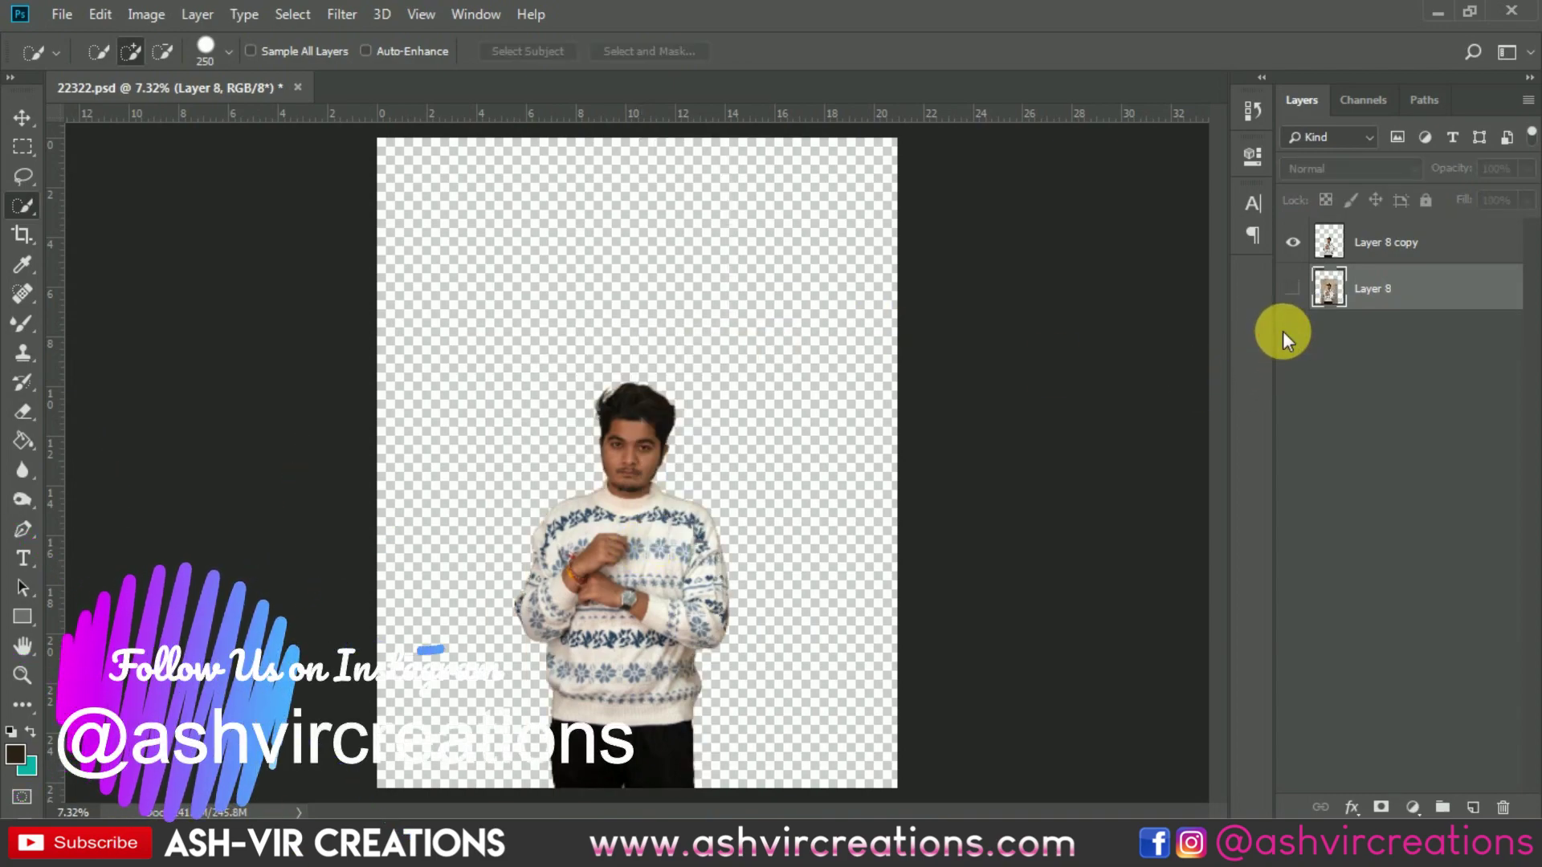
{"action": "key", "text": "v"}
{"action": "left_click", "coordinate": [1292, 289]}
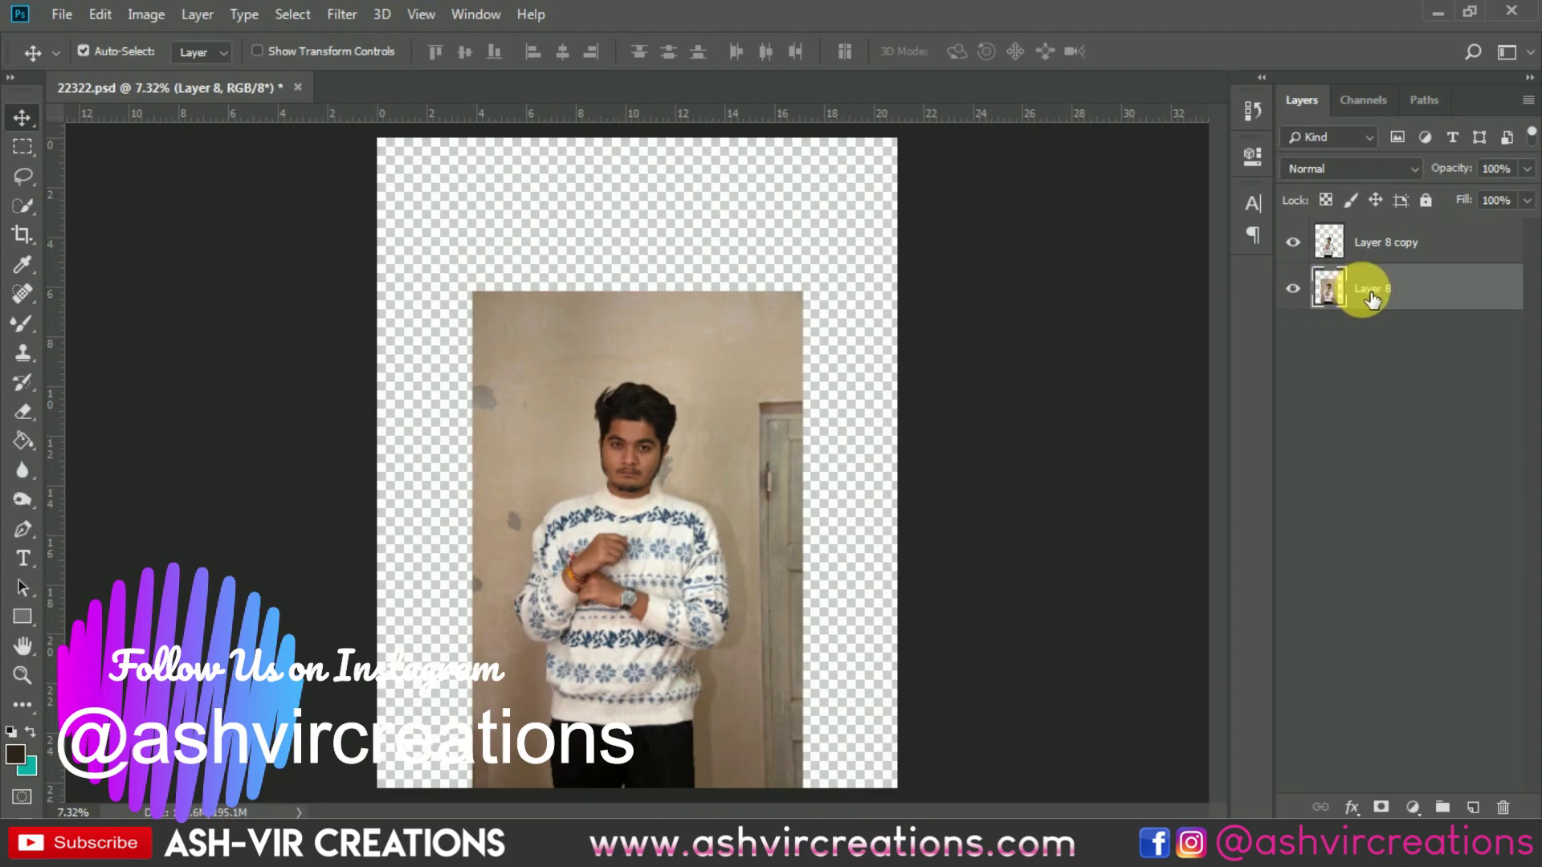
{"action": "scroll", "coordinate": [884, 412], "scroll_direction": "down", "scroll_amount": 1}
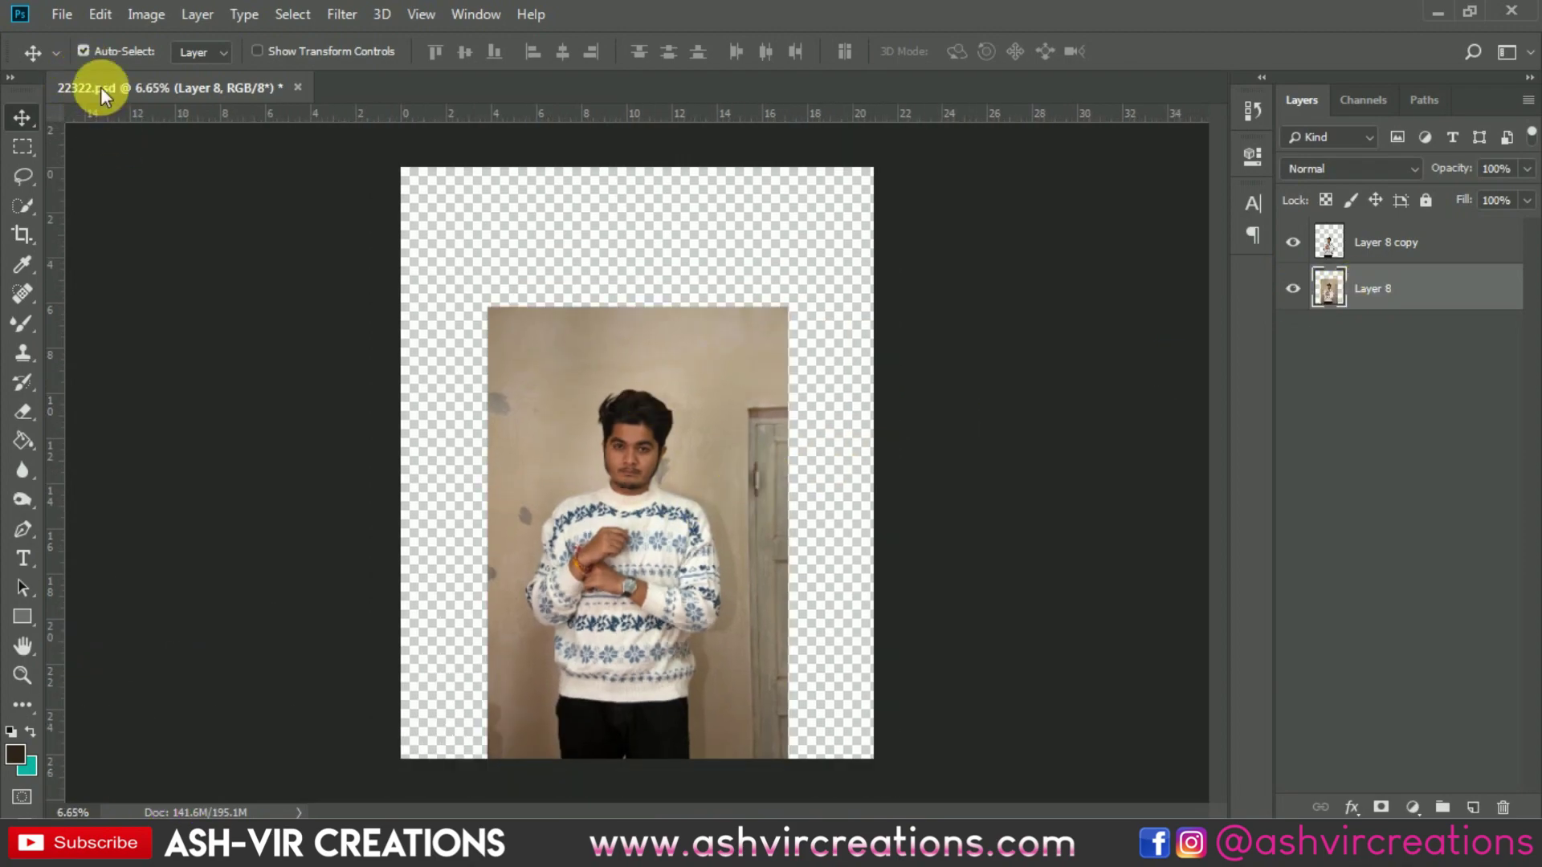
- Open cold-daylight-fog-1624505.jpg from the Desktop's leaf folder and place it in 22322.psd between Layer 8 copy and Layer 8
{"action": "left_click", "coordinate": [60, 16]}
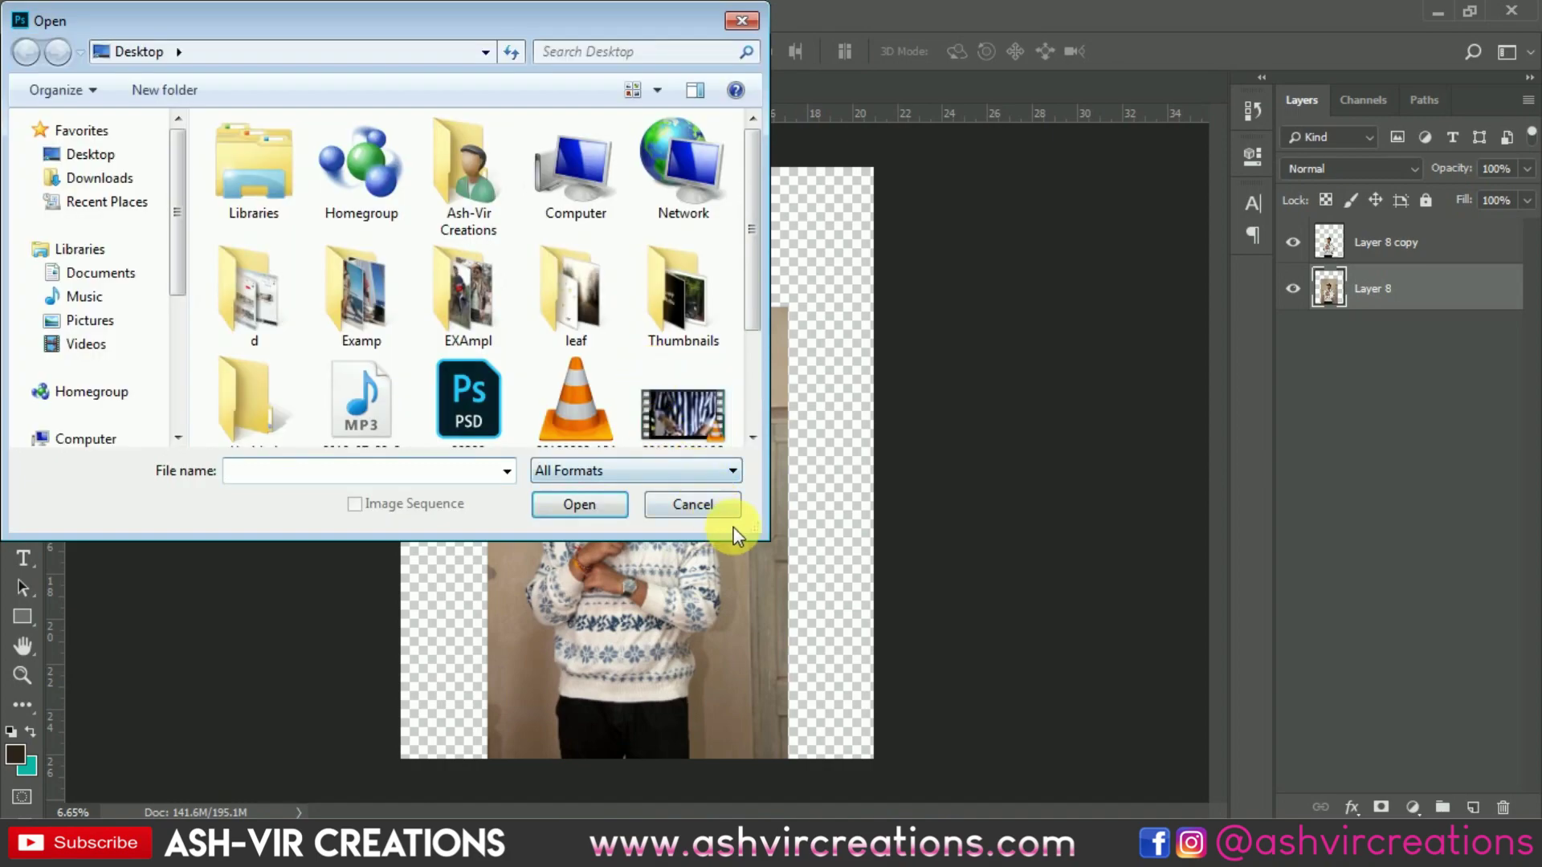
{"action": "left_click_drag", "start_coordinate": [763, 535], "coordinate": [1040, 745]}
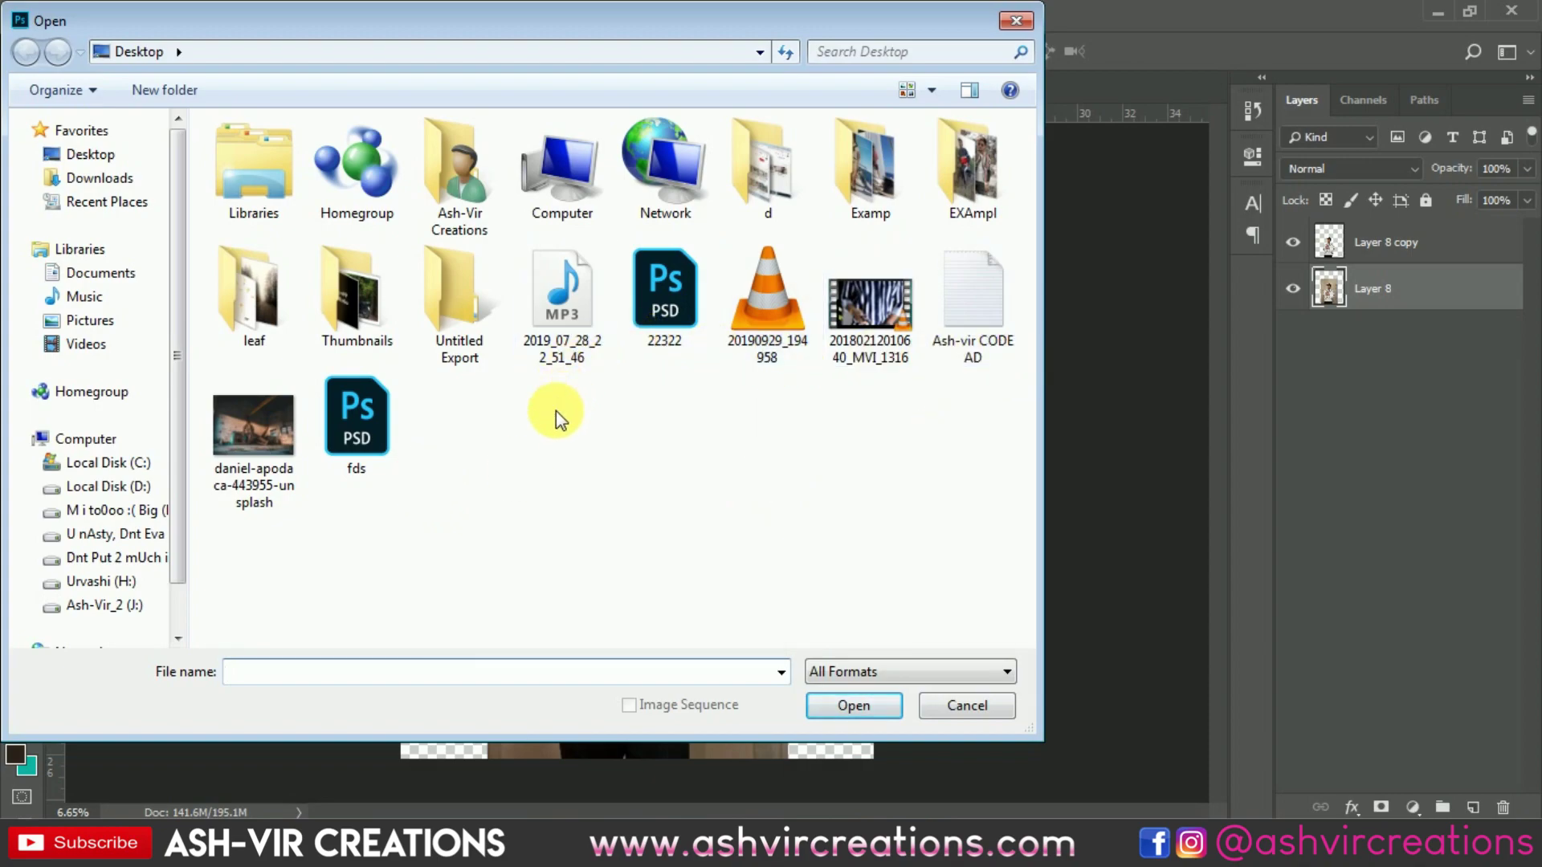
{"action": "left_click", "coordinate": [273, 304]}
{"action": "double_click", "coordinate": [273, 303]}
{"action": "double_click", "coordinate": [811, 194]}
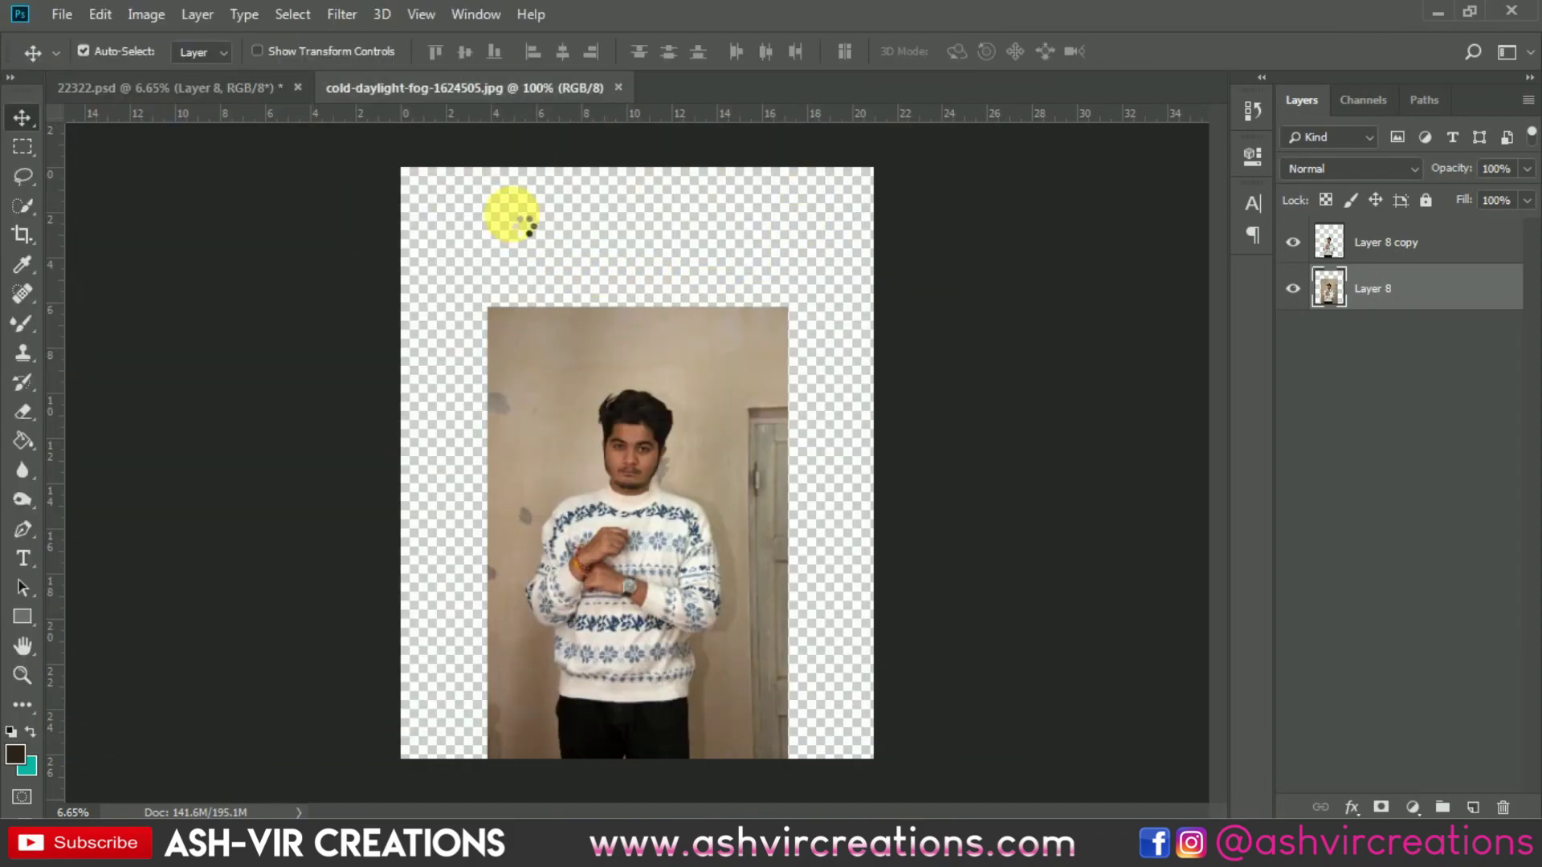
{"action": "left_click", "coordinate": [253, 85]}
{"action": "left_click_drag", "start_coordinate": [472, 241], "coordinate": [634, 335]}
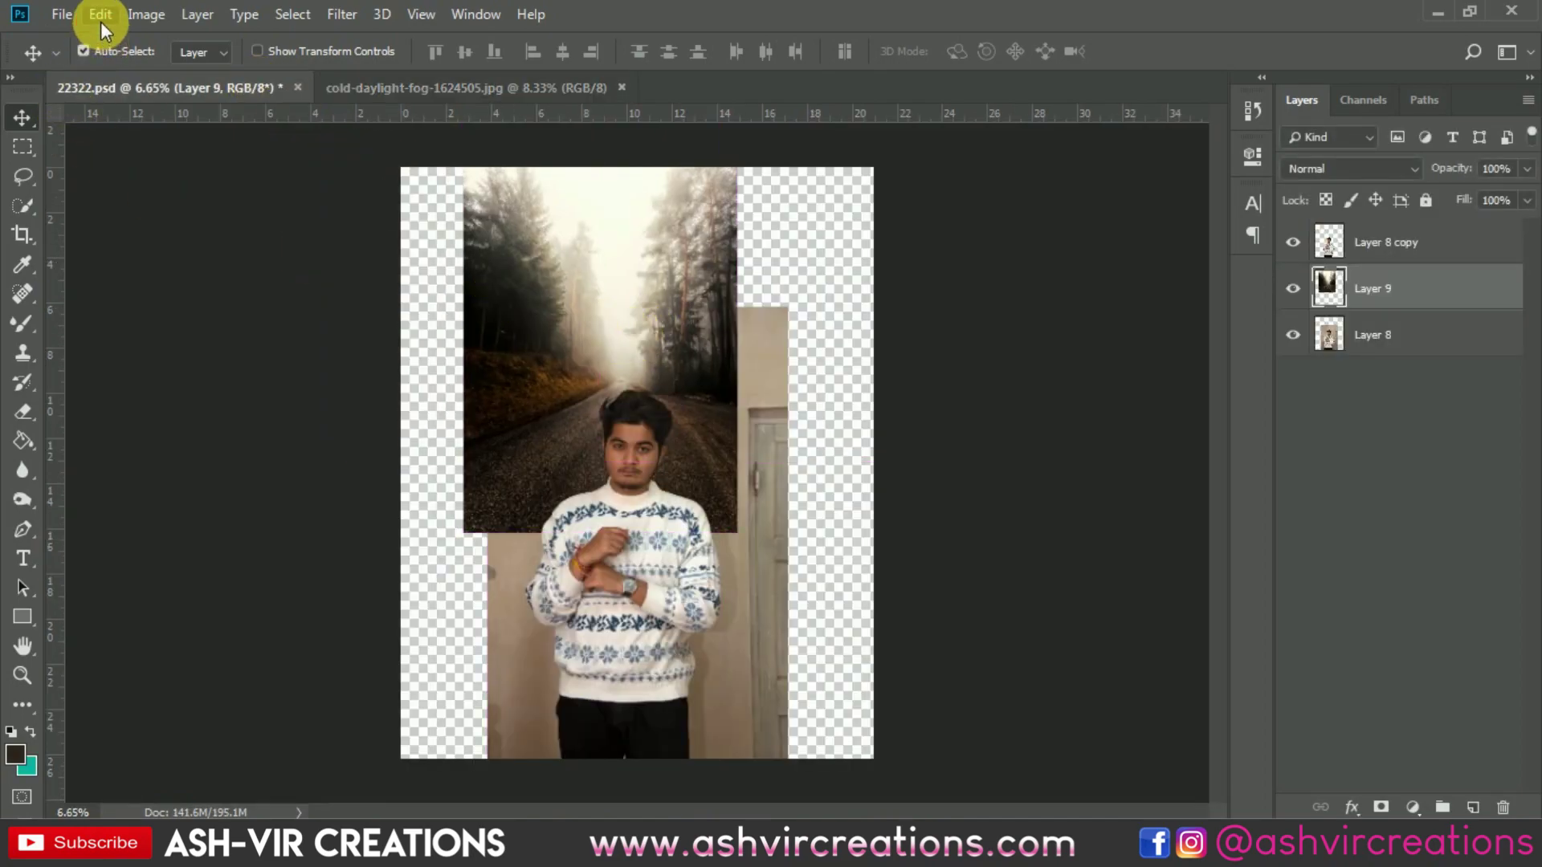
- Scale the forest road layer to about 173% and position it to cover the whole canvas behind the man
{"action": "left_click", "coordinate": [99, 18]}
{"action": "left_click", "coordinate": [223, 482]}
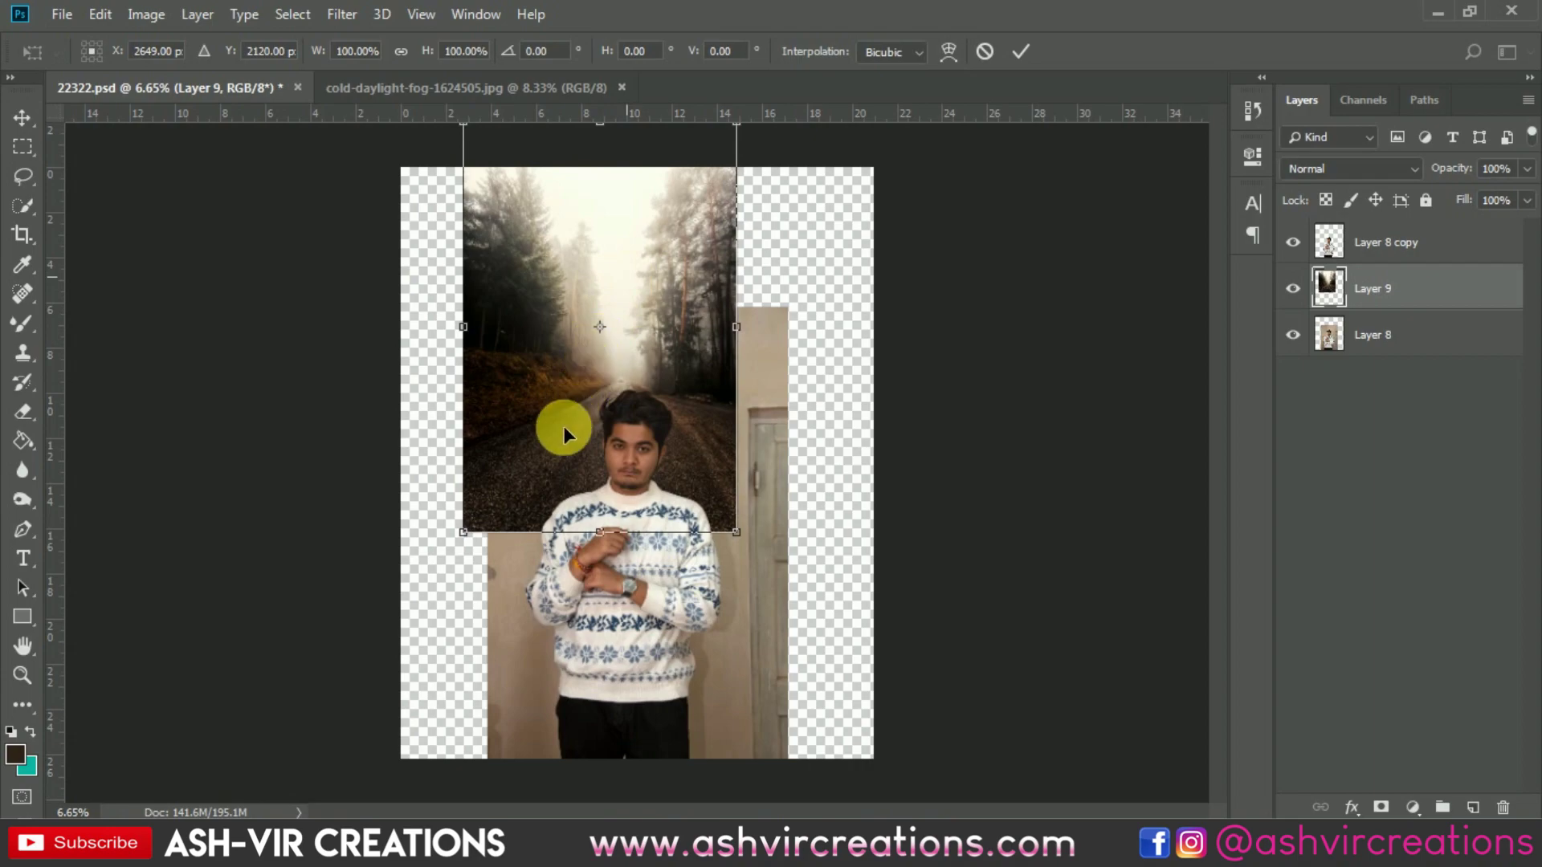
{"action": "left_click_drag", "start_coordinate": [560, 437], "coordinate": [568, 500]}
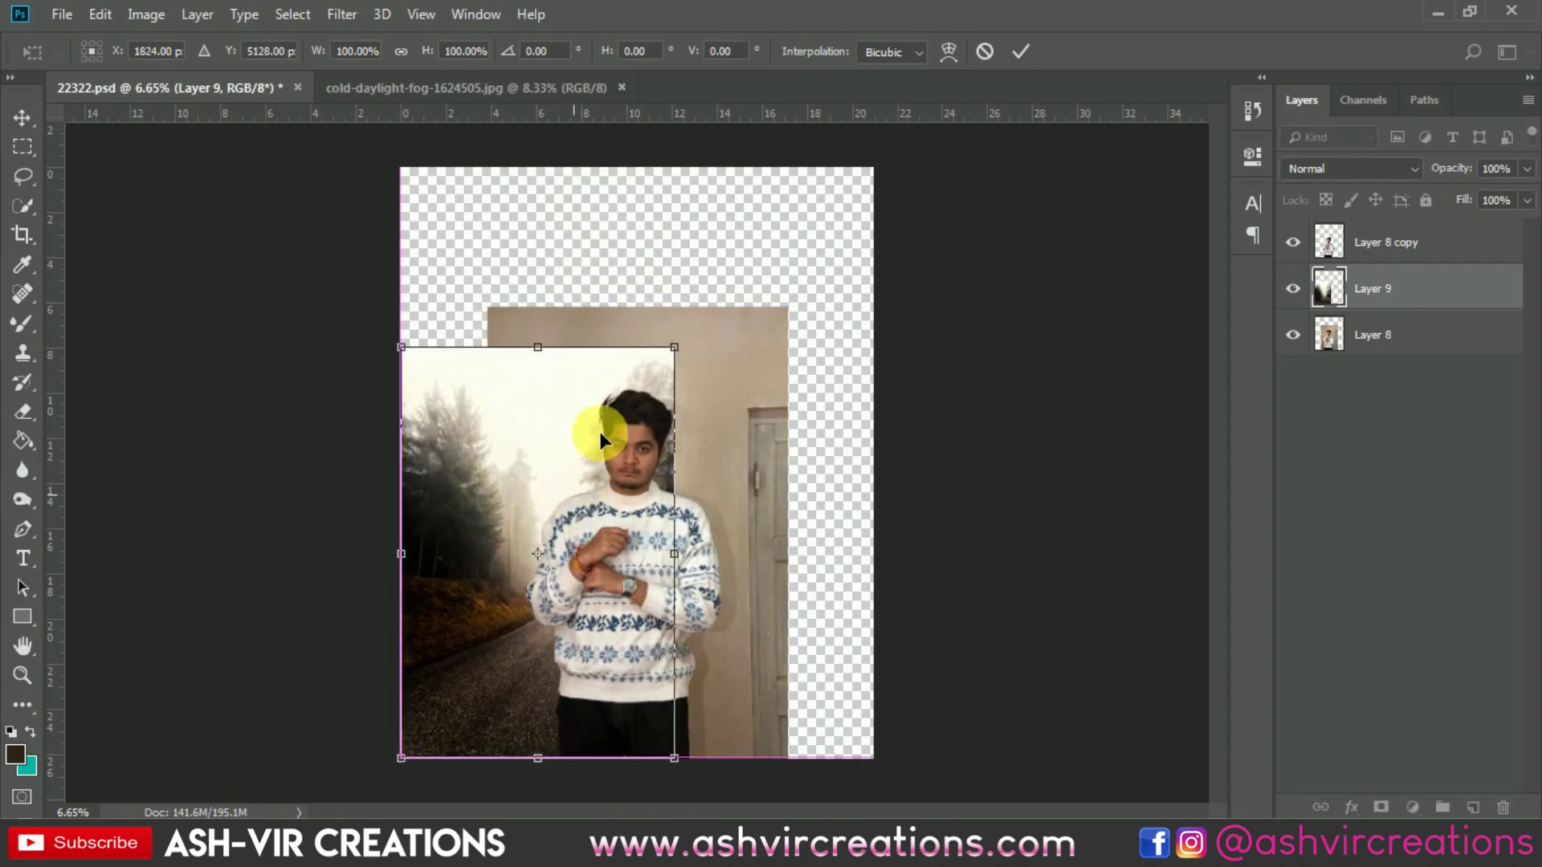
{"action": "left_click_drag", "start_coordinate": [677, 346], "coordinate": [1024, 144]}
{"action": "key", "text": "ctrl+plus"}
{"action": "mouse_move", "coordinate": [764, 336]}
{"action": "left_mouse_down"}
{"action": "mouse_move", "coordinate": [787, 296]}
{"action": "mouse_move", "coordinate": [788, 369]}
{"action": "mouse_move", "coordinate": [787, 284]}
{"action": "mouse_move", "coordinate": [764, 388]}
{"action": "mouse_move", "coordinate": [774, 337]}
{"action": "mouse_move", "coordinate": [774, 359]}
{"action": "left_mouse_up"}
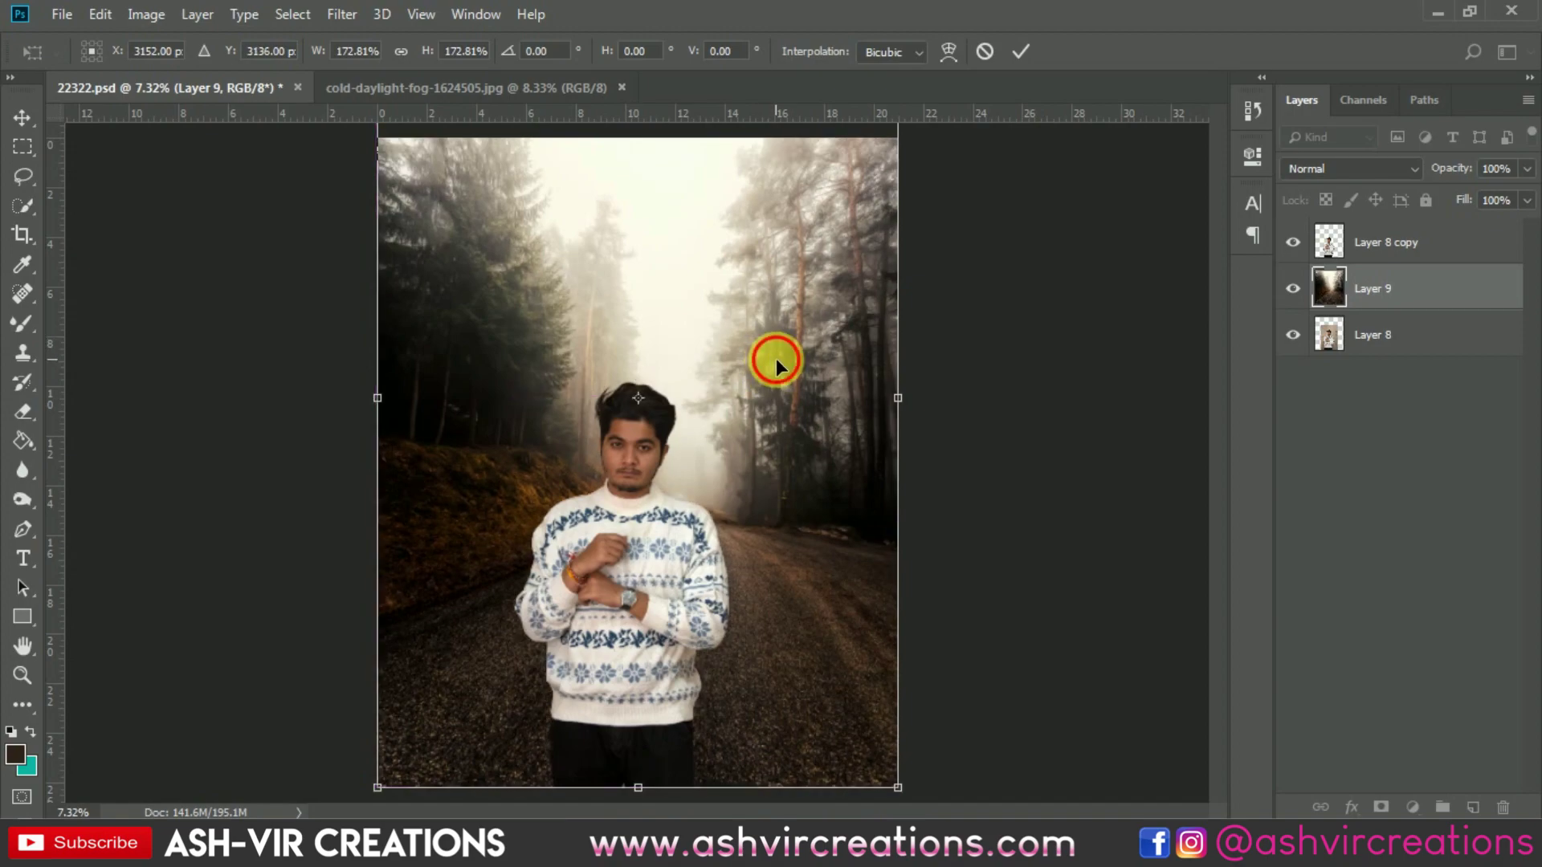
{"action": "key", "text": "Return"}
{"action": "scroll", "coordinate": [778, 365], "scroll_direction": "down", "scroll_amount": 2}
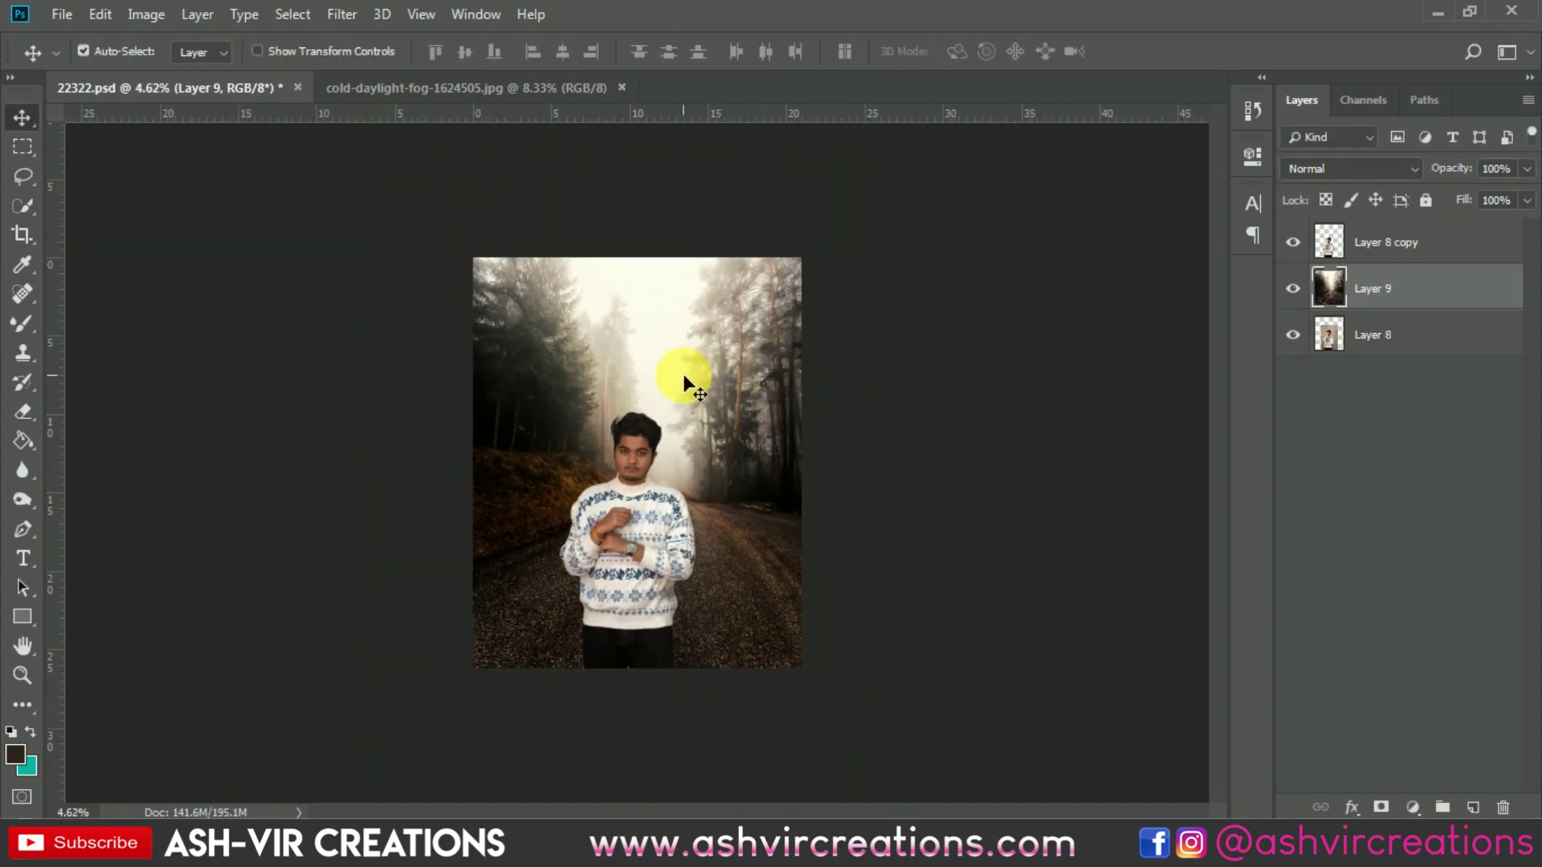
{"action": "scroll", "coordinate": [689, 386], "scroll_direction": "up", "scroll_amount": 1}
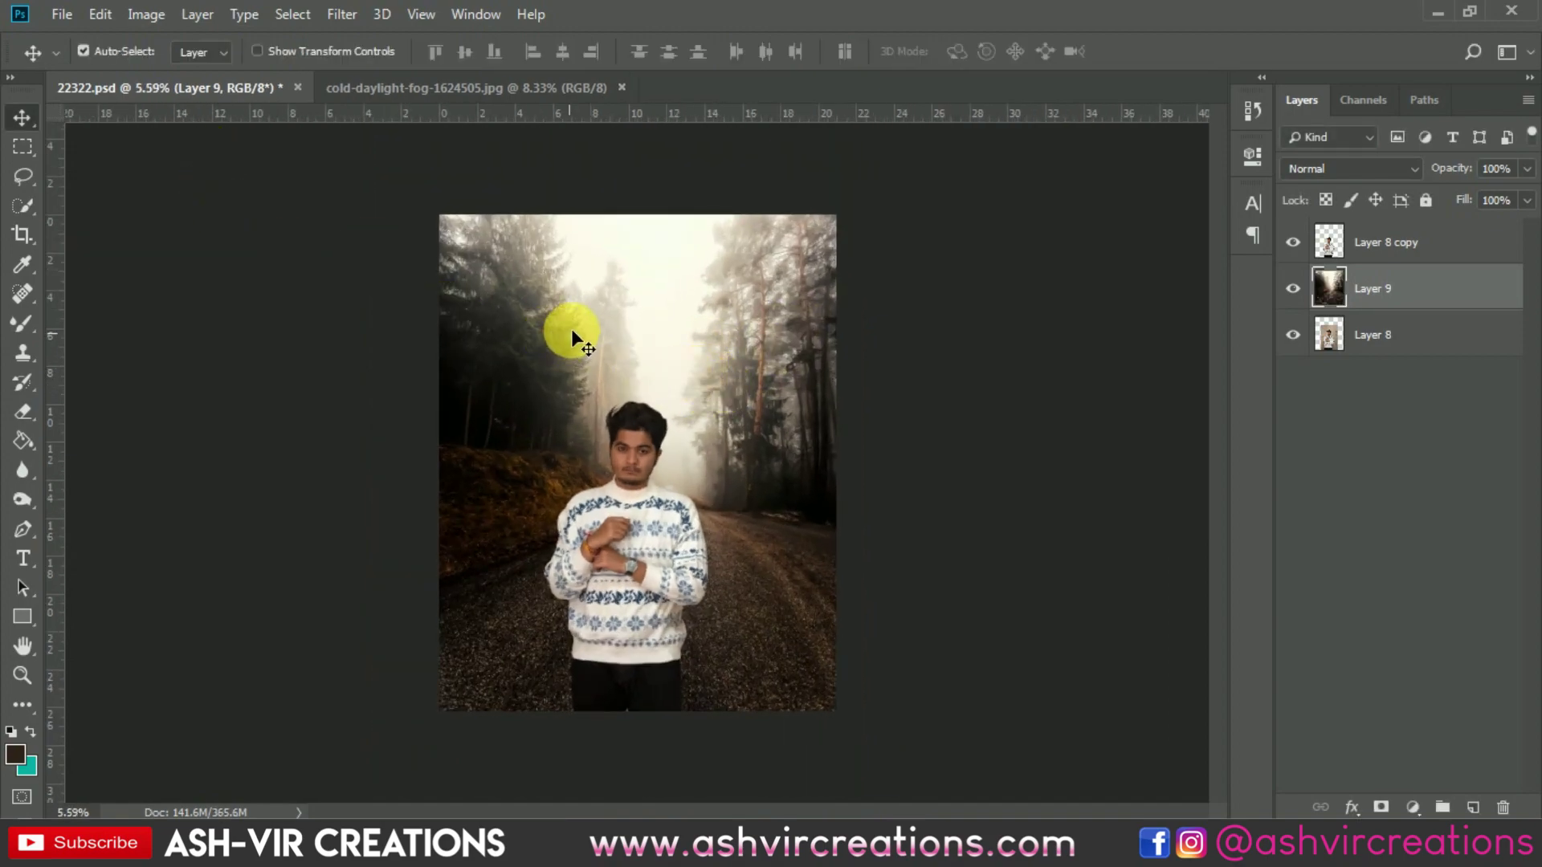
- Scale the forest road layer down to about 86.7% and shift it slightly inward from the canvas's left edge, aligned with the bottom
{"action": "key", "text": "ctrl+t"}
{"action": "scroll", "coordinate": [707, 296], "scroll_direction": "down", "scroll_amount": 2}
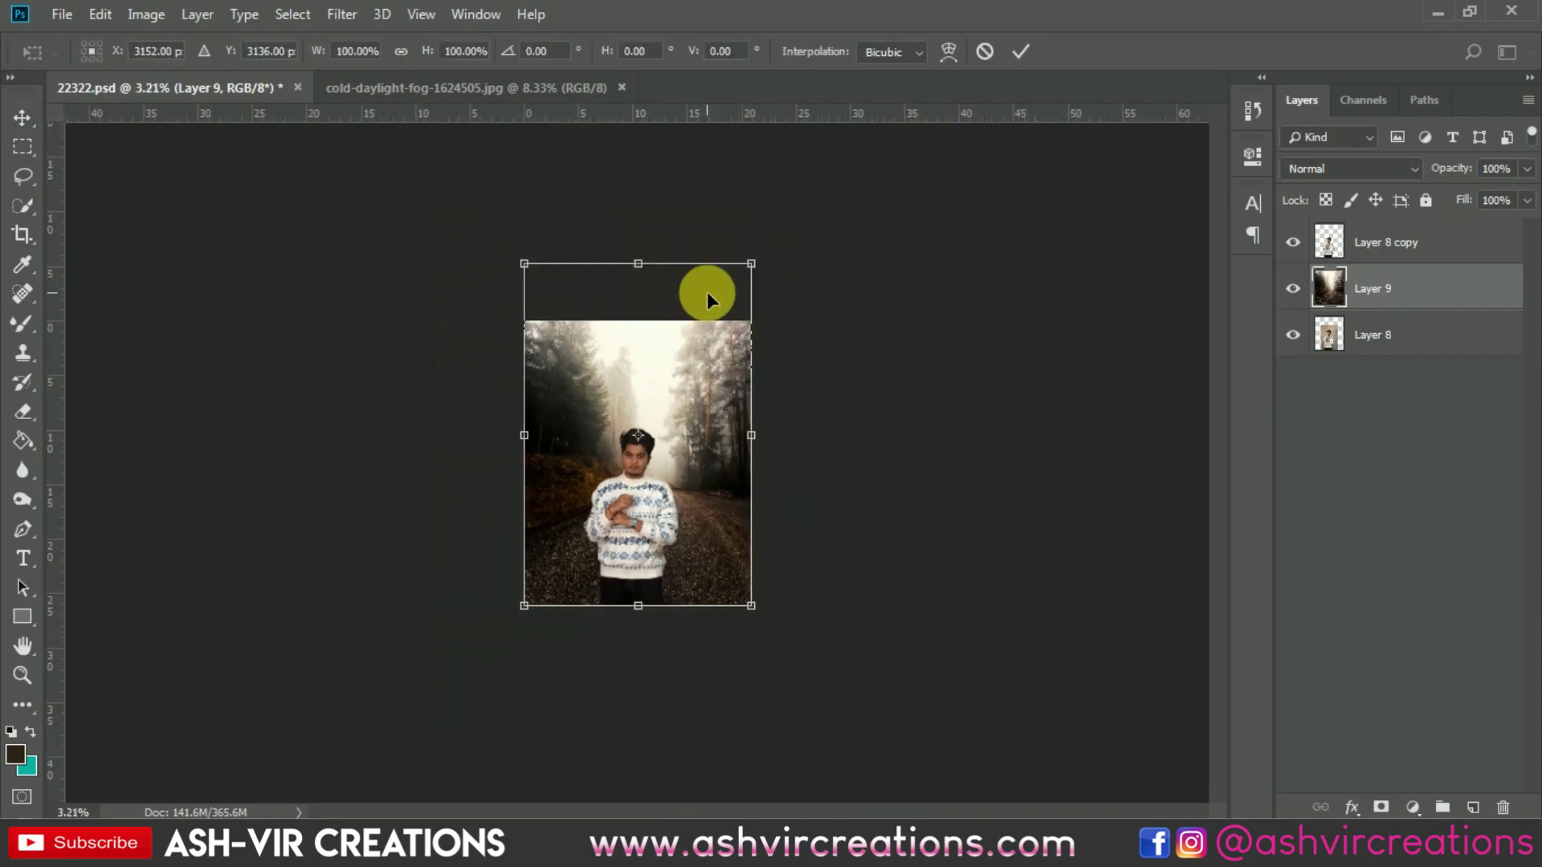
{"action": "left_click_drag", "start_coordinate": [753, 256], "coordinate": [705, 344]}
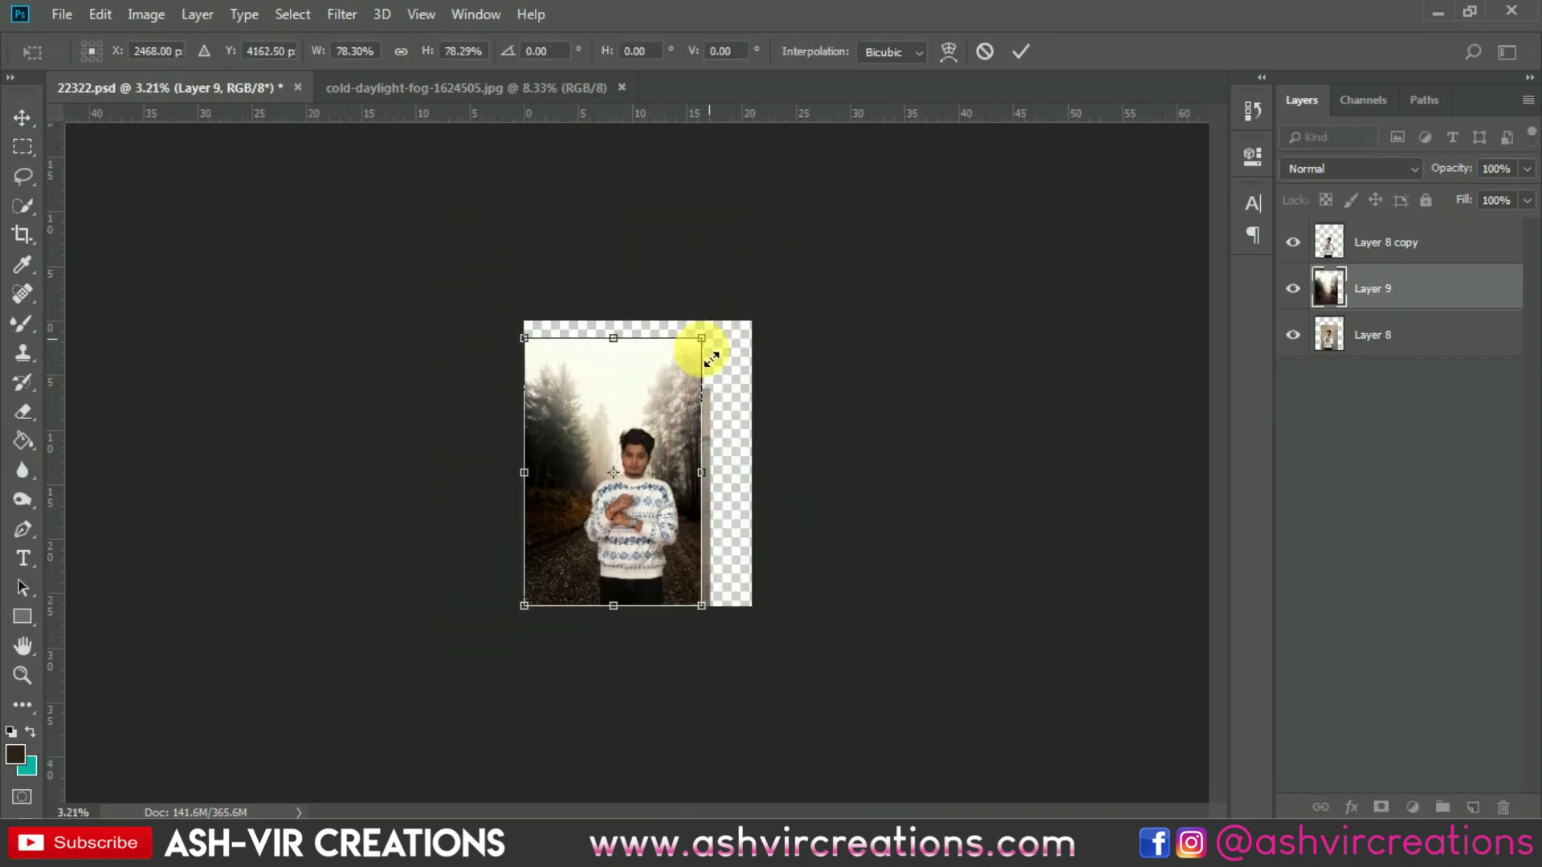
{"action": "scroll", "coordinate": [646, 418], "scroll_direction": "up", "scroll_amount": 1}
{"action": "left_click_drag", "start_coordinate": [646, 417], "coordinate": [671, 394]}
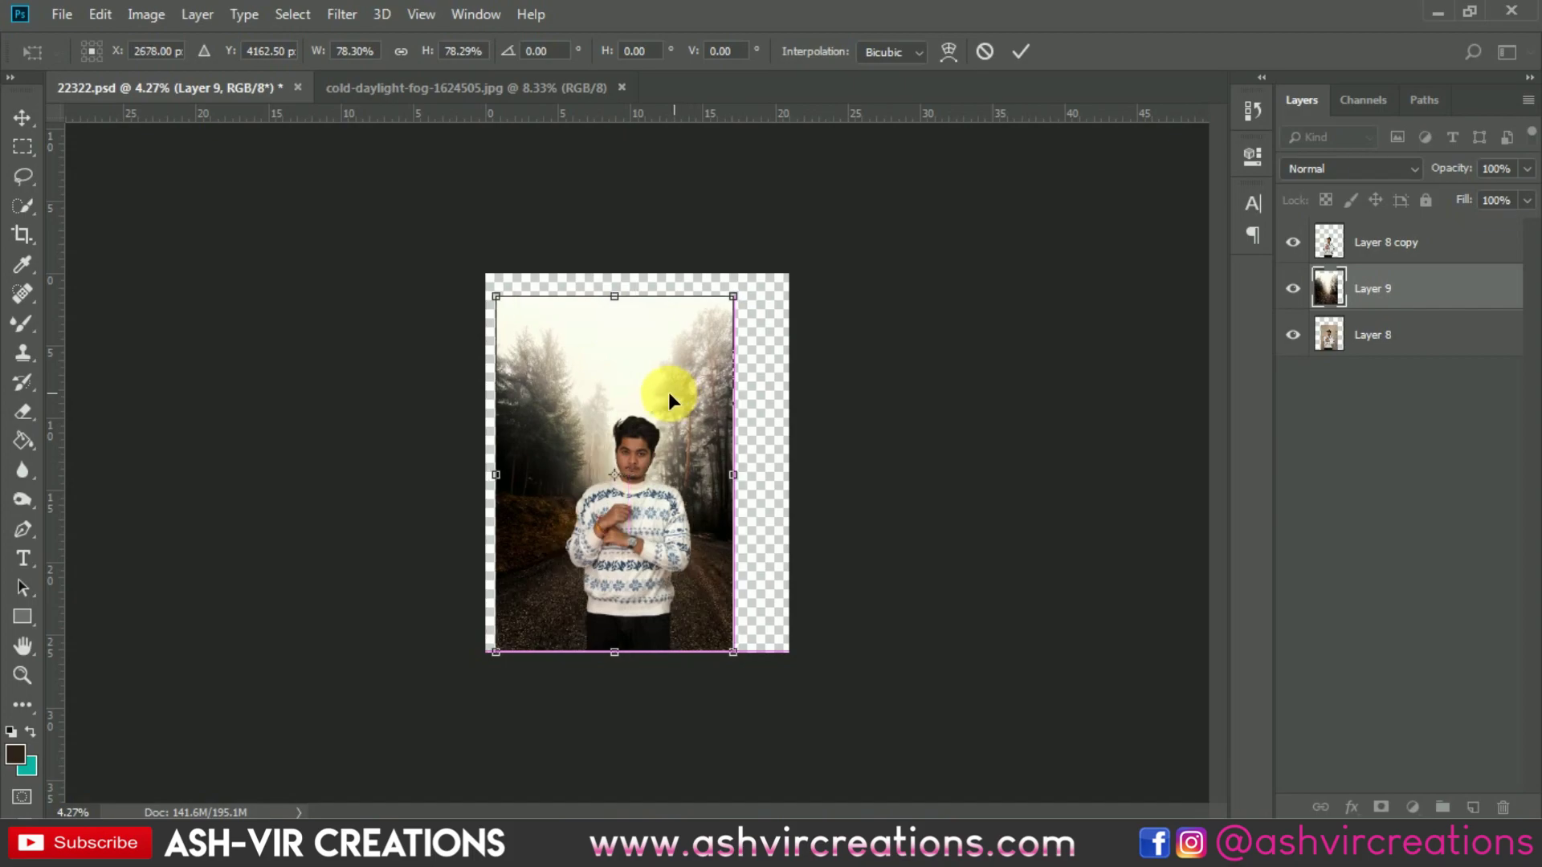
{"action": "left_click_drag", "start_coordinate": [734, 300], "coordinate": [769, 272]}
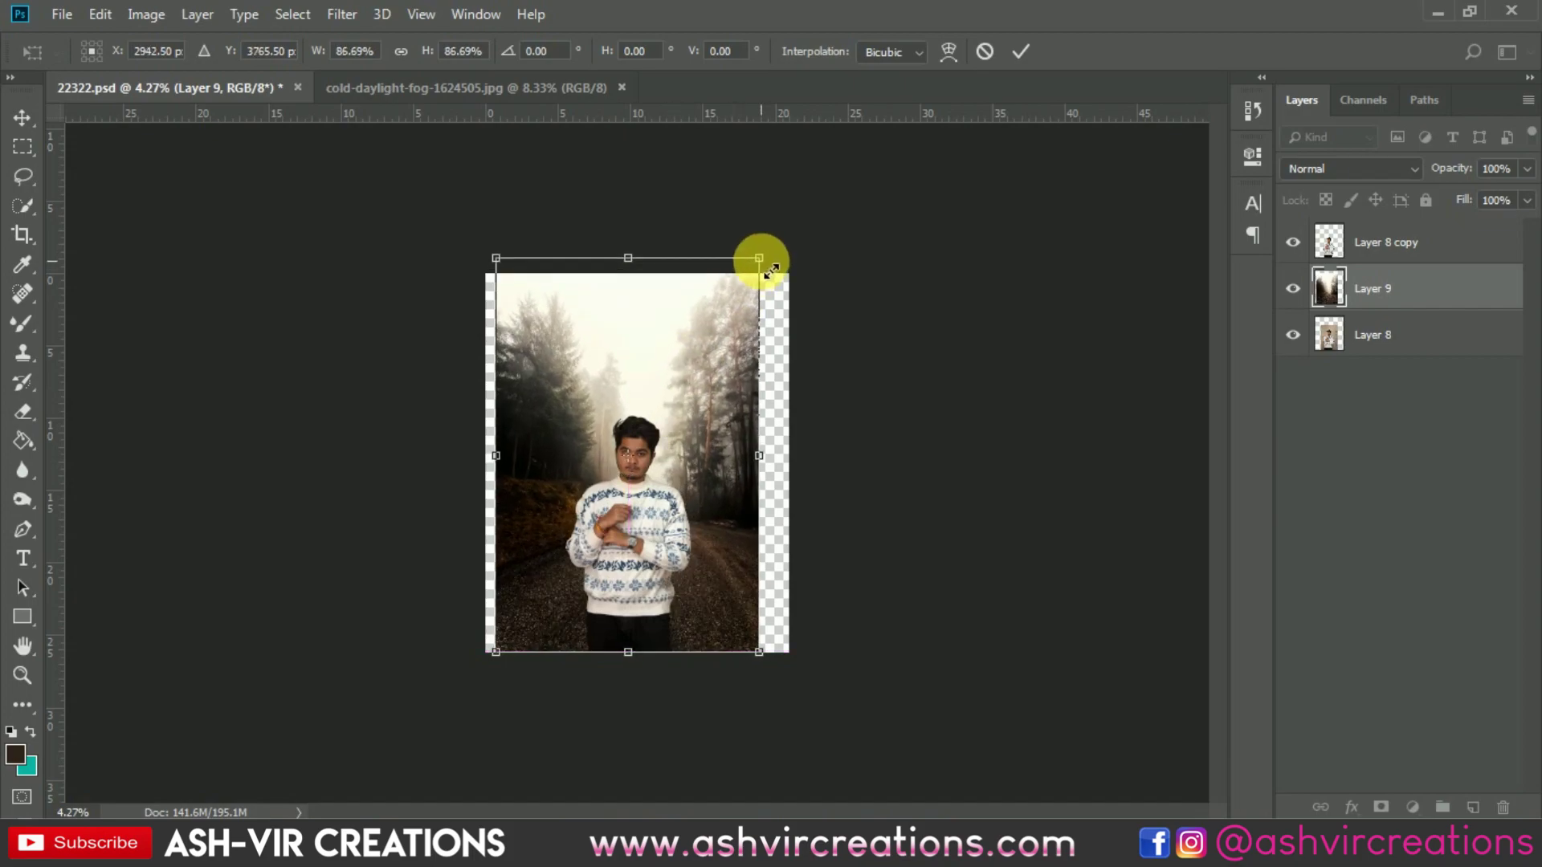
{"action": "double_click", "coordinate": [684, 384]}
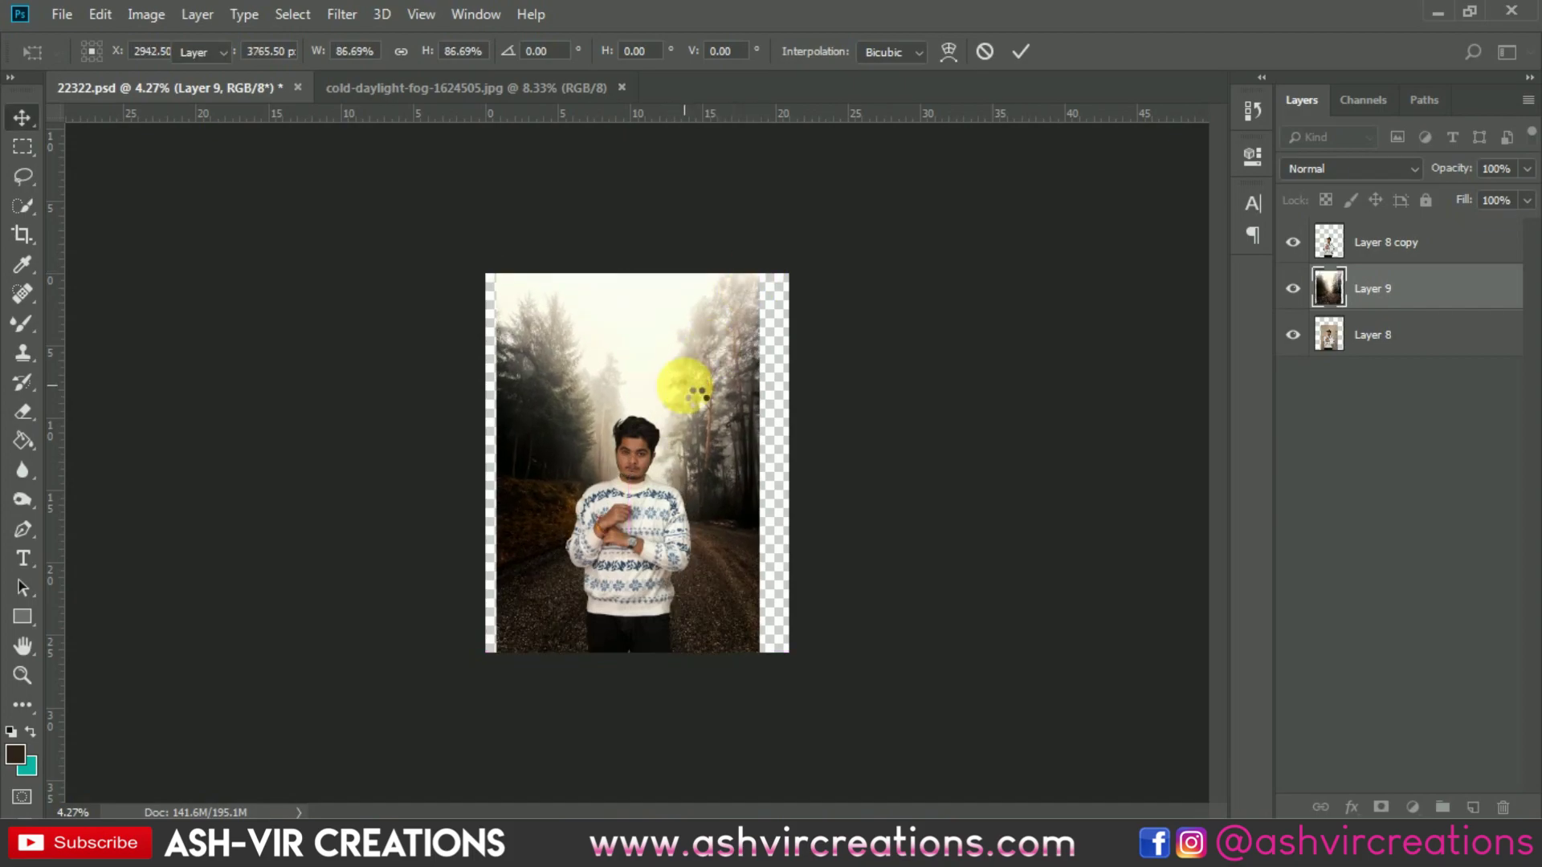
- Examine how the cut-out man fits against the forest road background
{"action": "scroll", "coordinate": [677, 371], "scroll_direction": "up", "scroll_amount": 1}
{"action": "left_click_drag", "start_coordinate": [673, 350], "coordinate": [672, 365]}
{"action": "scroll", "coordinate": [667, 409], "scroll_direction": "up", "scroll_amount": 1}
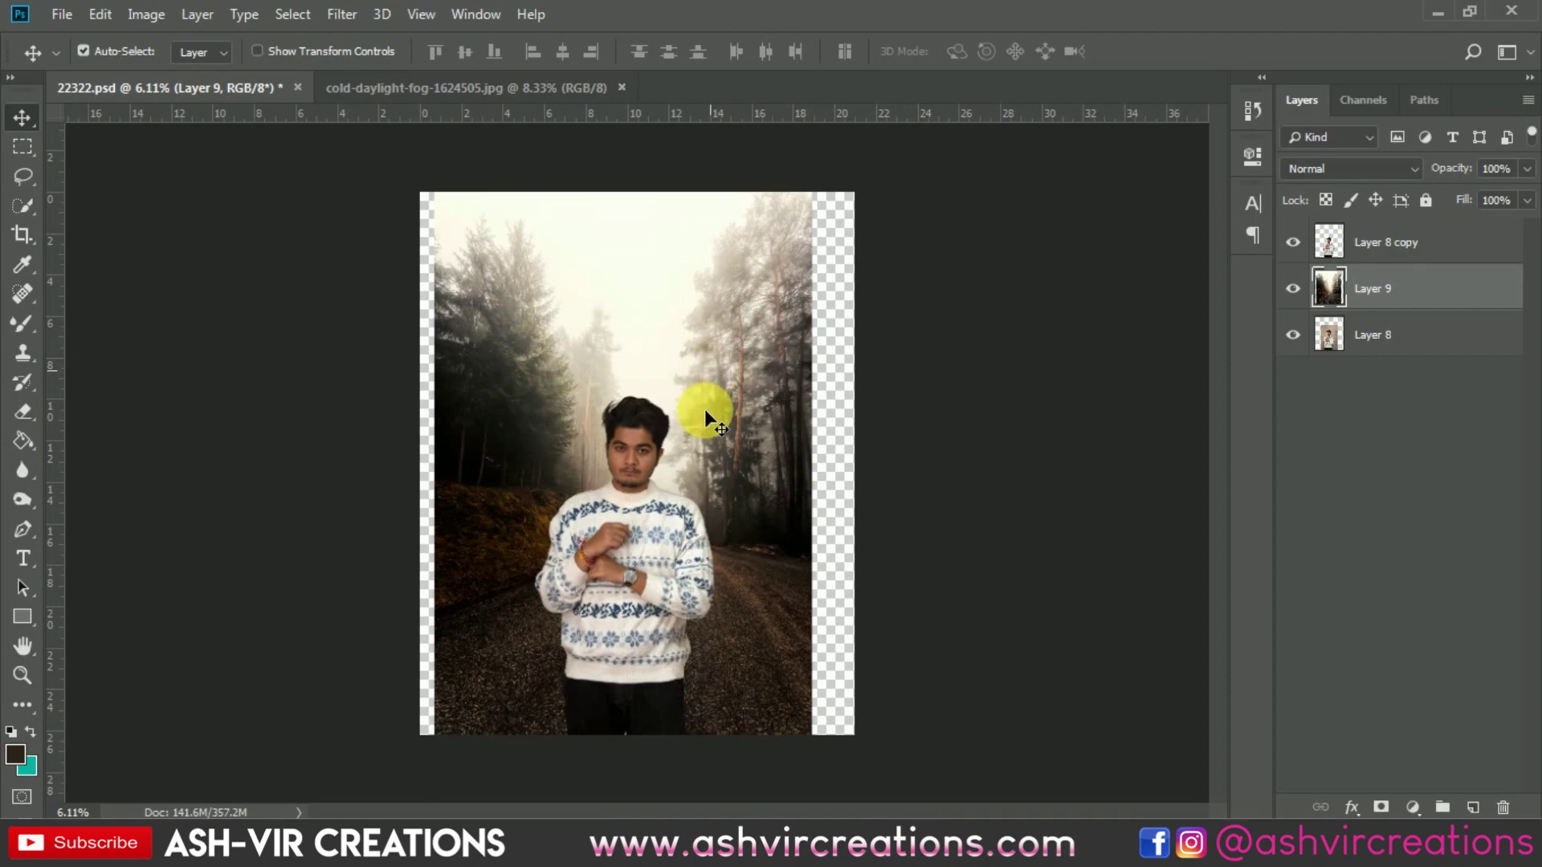
{"action": "scroll", "coordinate": [706, 406], "scroll_direction": "up", "scroll_amount": 1}
{"action": "scroll", "coordinate": [757, 697], "scroll_direction": "up", "scroll_amount": 1}
{"action": "left_click_drag", "start_coordinate": [743, 661], "coordinate": [823, 356]}
{"action": "scroll", "coordinate": [822, 356], "scroll_direction": "down", "scroll_amount": 4}
{"action": "scroll", "coordinate": [822, 356], "scroll_direction": "down", "scroll_amount": 1}
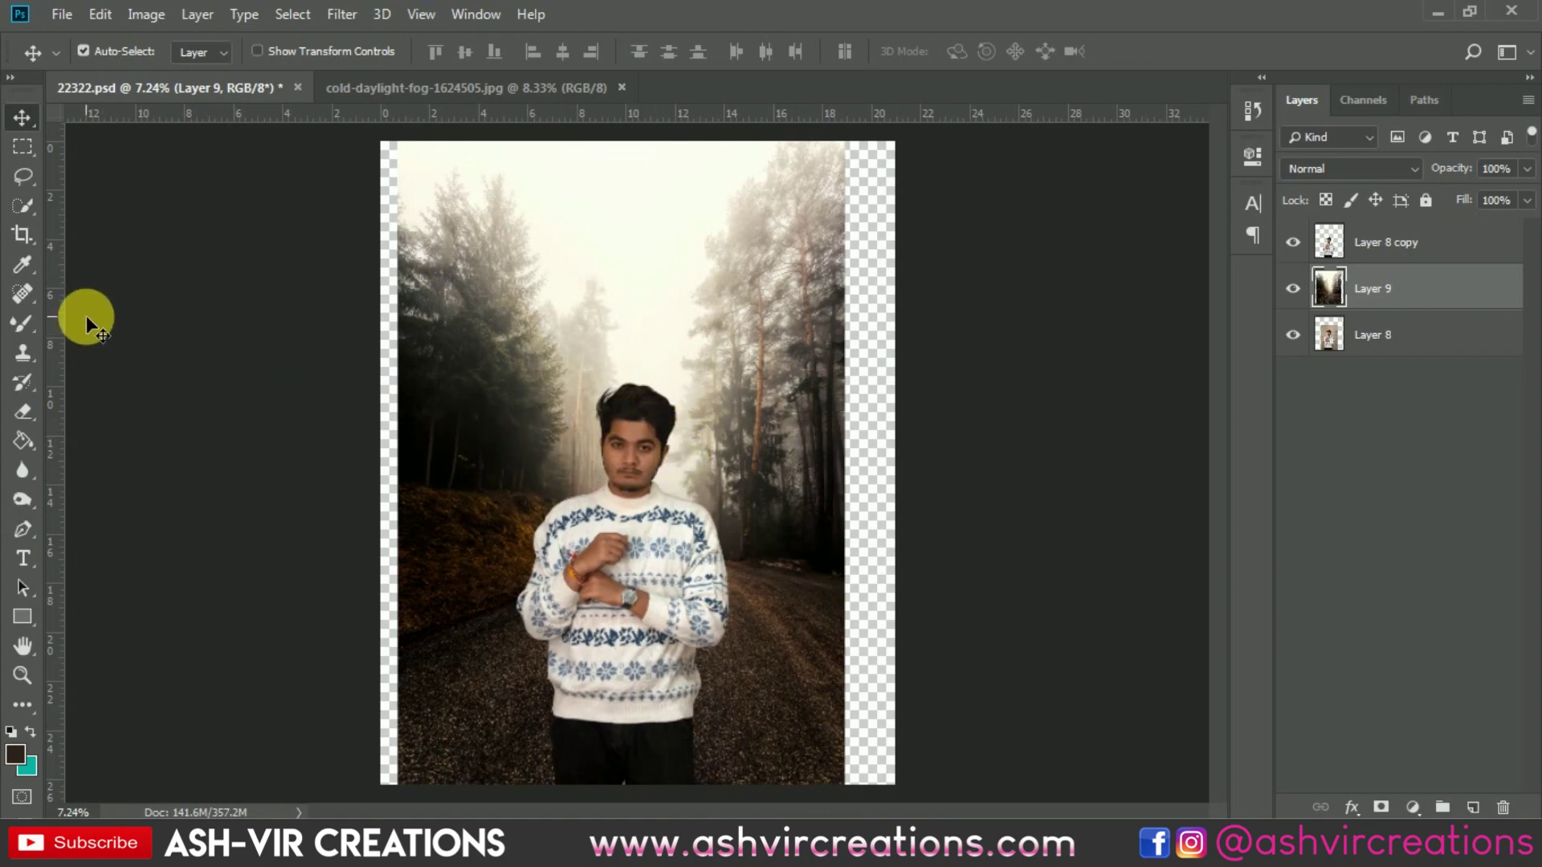
- Crop the canvas at the 4 : 5 ratio to the forest road image, removing the transparent strips on both sides
{"action": "left_click", "coordinate": [25, 227]}
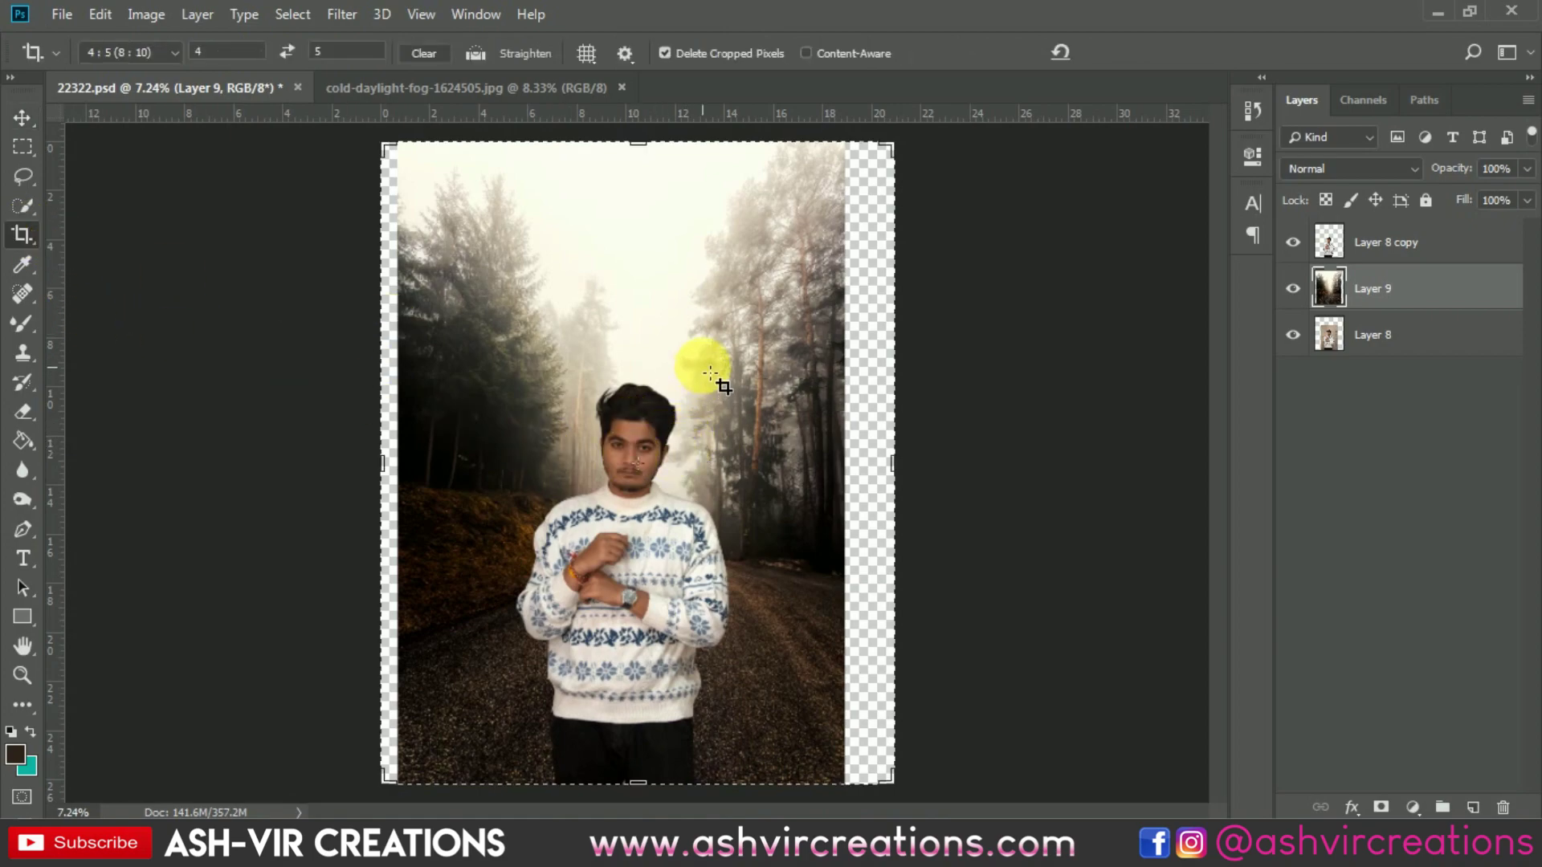
{"action": "left_click", "coordinate": [554, 234]}
{"action": "left_click_drag", "start_coordinate": [907, 157], "coordinate": [867, 175]}
{"action": "left_click_drag", "start_coordinate": [413, 179], "coordinate": [432, 187]}
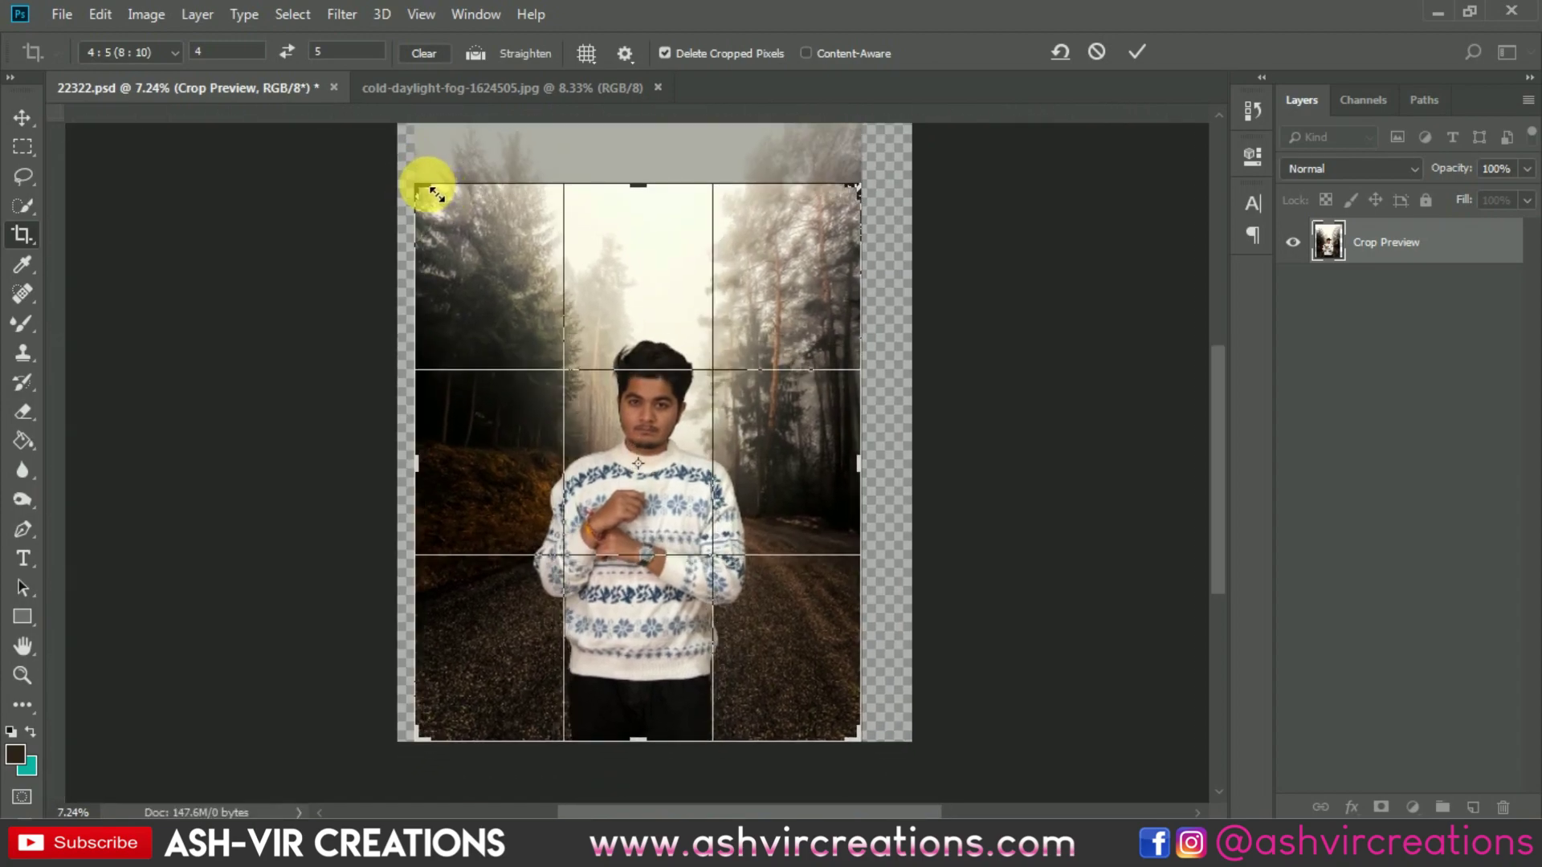
{"action": "left_click", "coordinate": [1147, 51]}
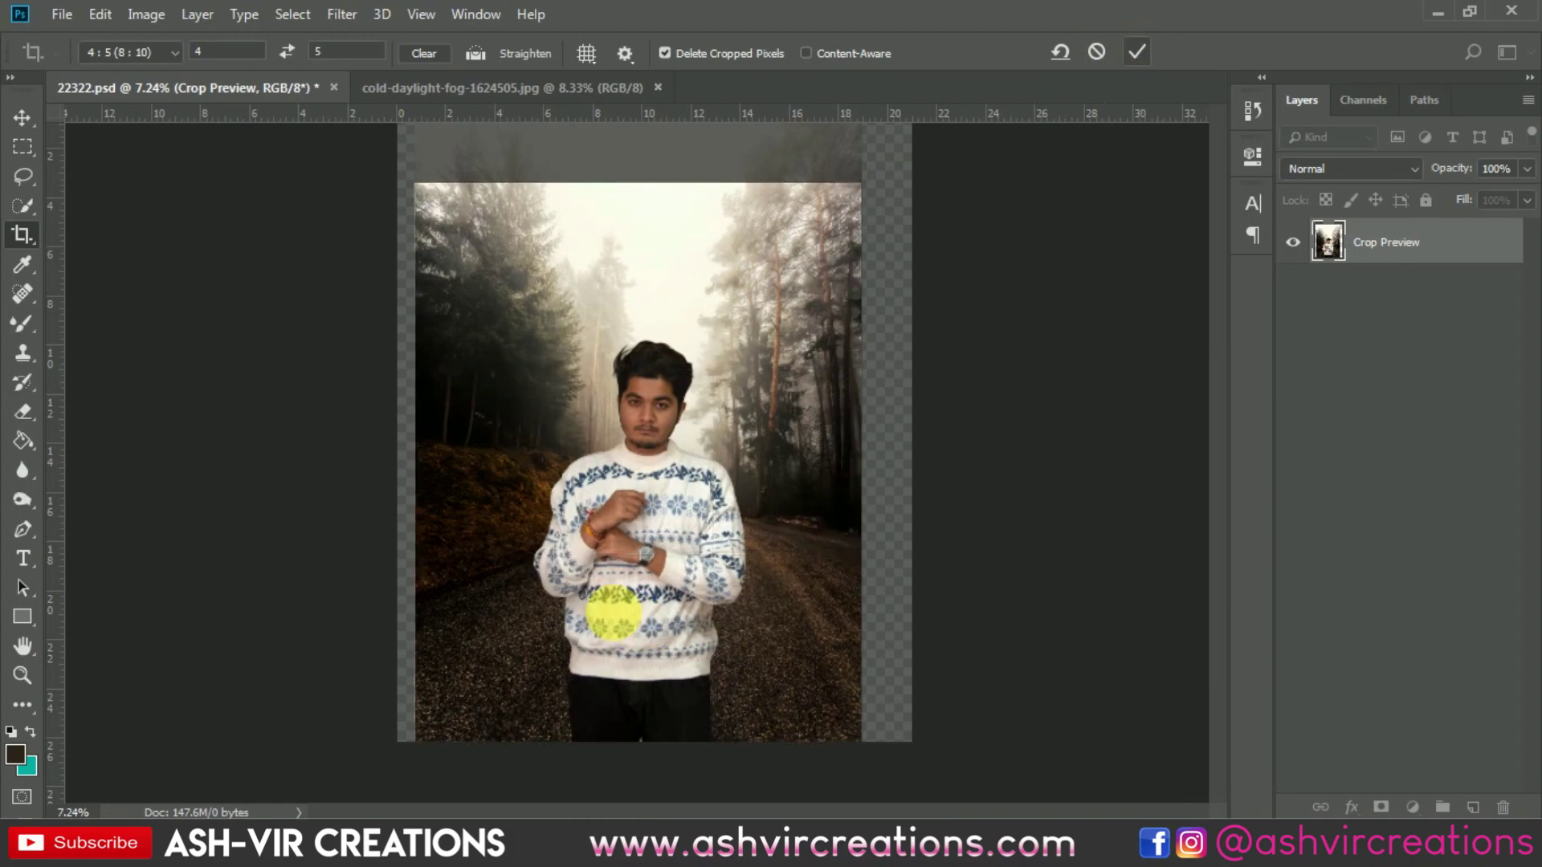
{"action": "key", "text": "v"}
{"action": "scroll", "coordinate": [647, 609], "scroll_direction": "up", "scroll_amount": 5}
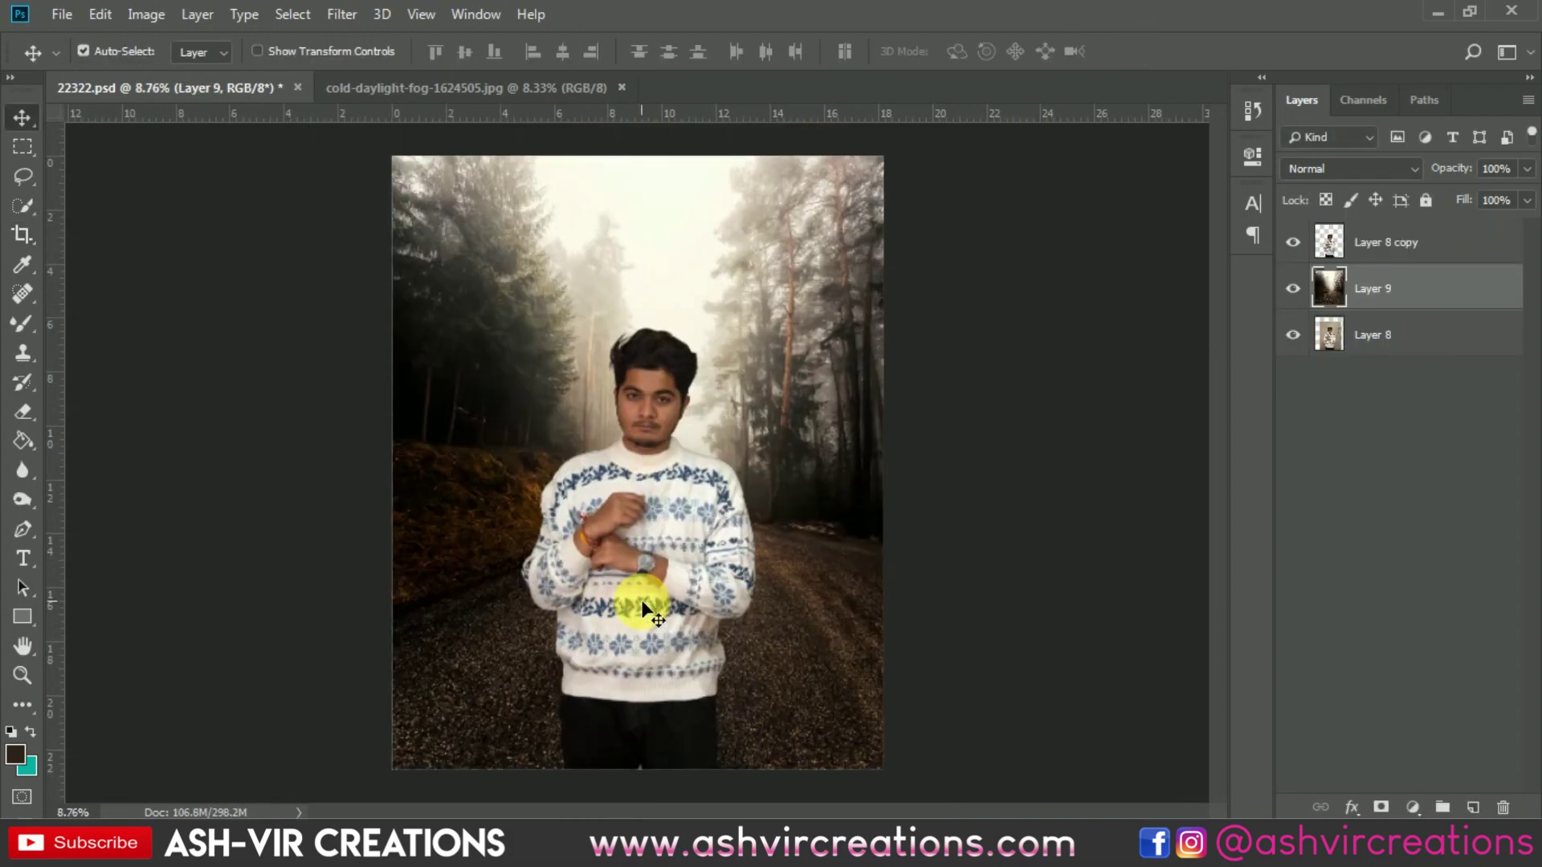
- Outline the leftover patch between the man's legs with the Pen tool and delete it from the cut-out layer
{"action": "left_click_drag", "start_coordinate": [687, 631], "coordinate": [705, 356]}
{"action": "left_click", "coordinate": [1453, 254]}
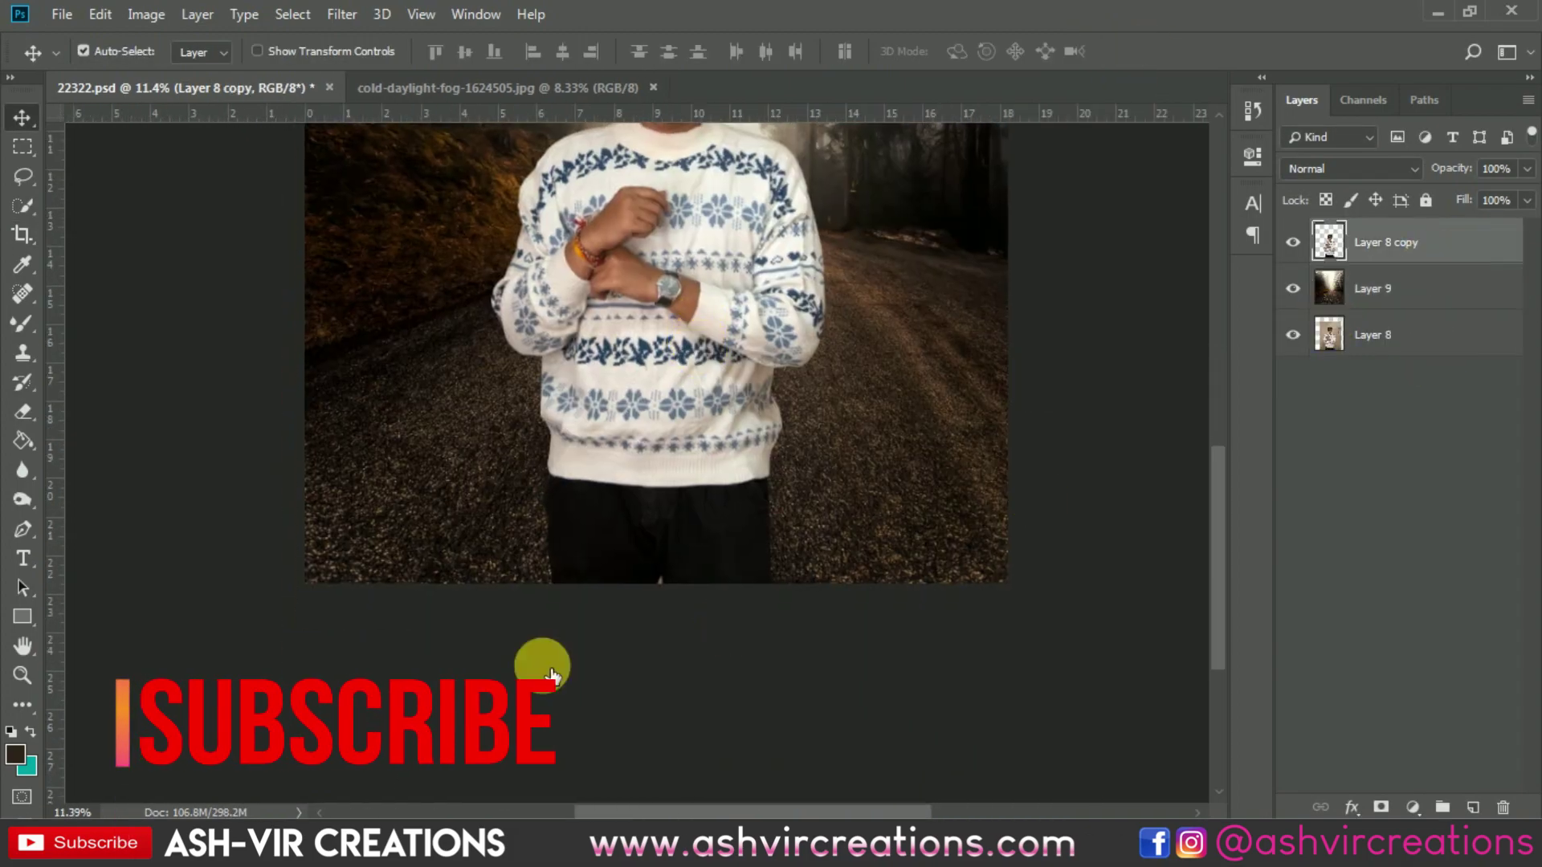
{"action": "scroll", "coordinate": [697, 562], "scroll_direction": "up", "scroll_amount": 5}
{"action": "scroll", "coordinate": [696, 609], "scroll_direction": "up", "scroll_amount": 3}
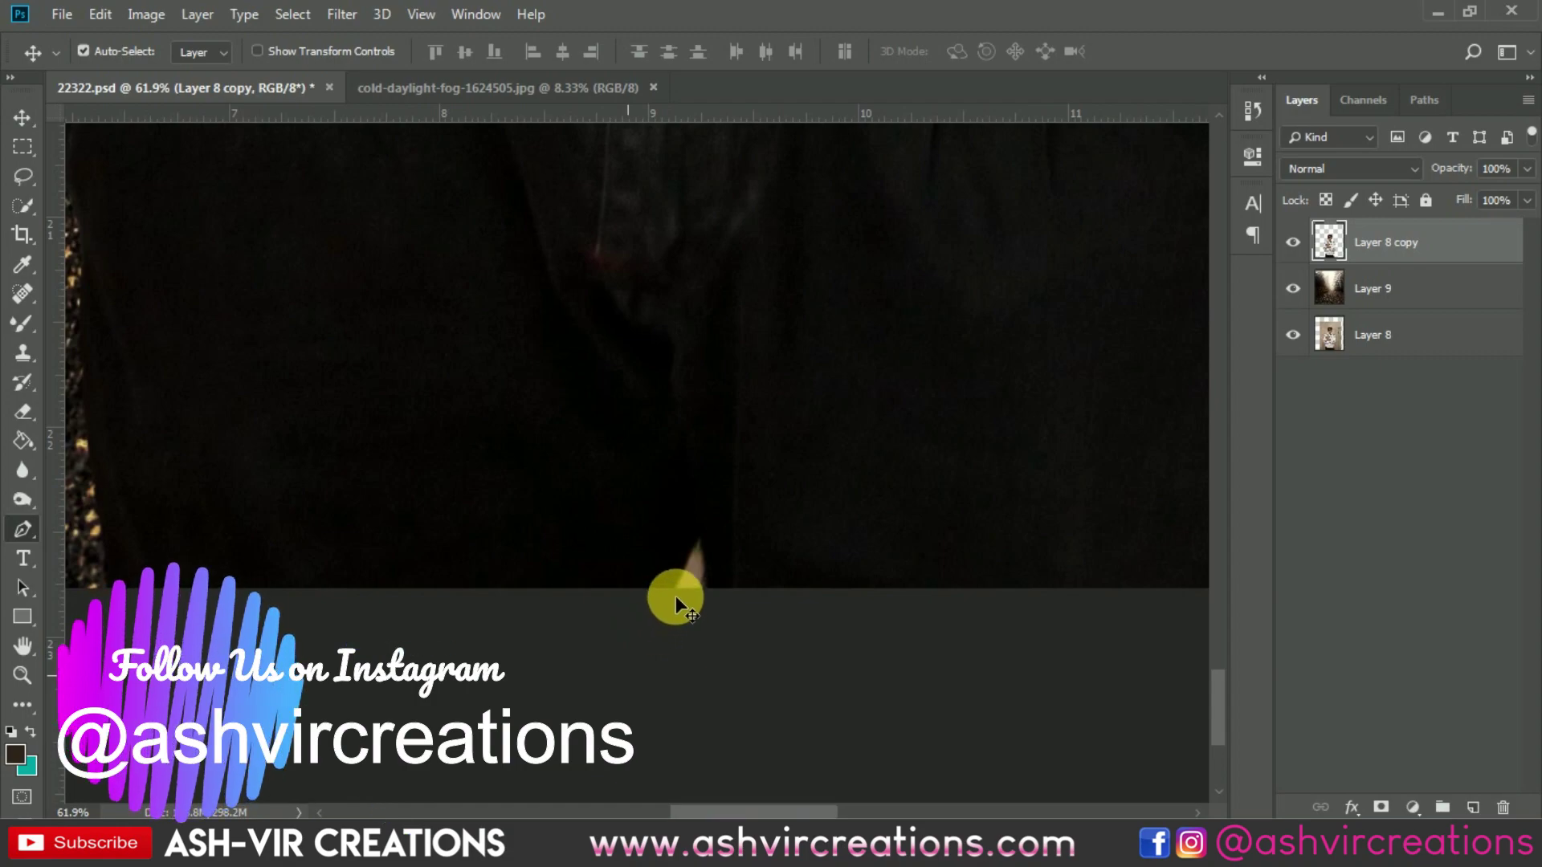
{"action": "key", "text": "p"}
{"action": "scroll", "coordinate": [676, 595], "scroll_direction": "up", "scroll_amount": 2}
{"action": "left_click", "coordinate": [680, 571]}
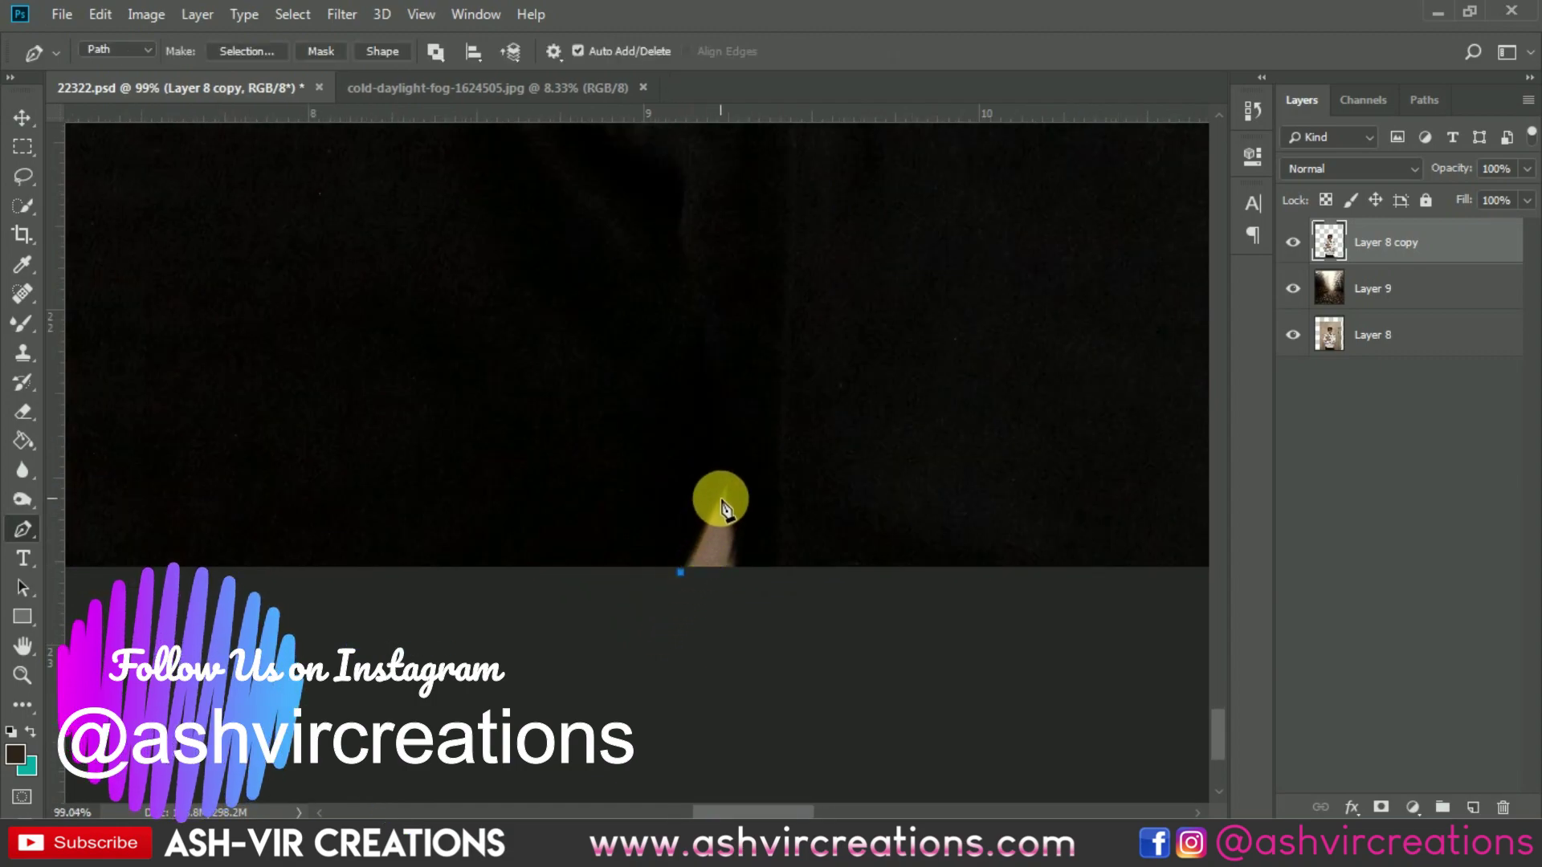
{"action": "left_click_drag", "start_coordinate": [732, 581], "coordinate": [716, 618]}
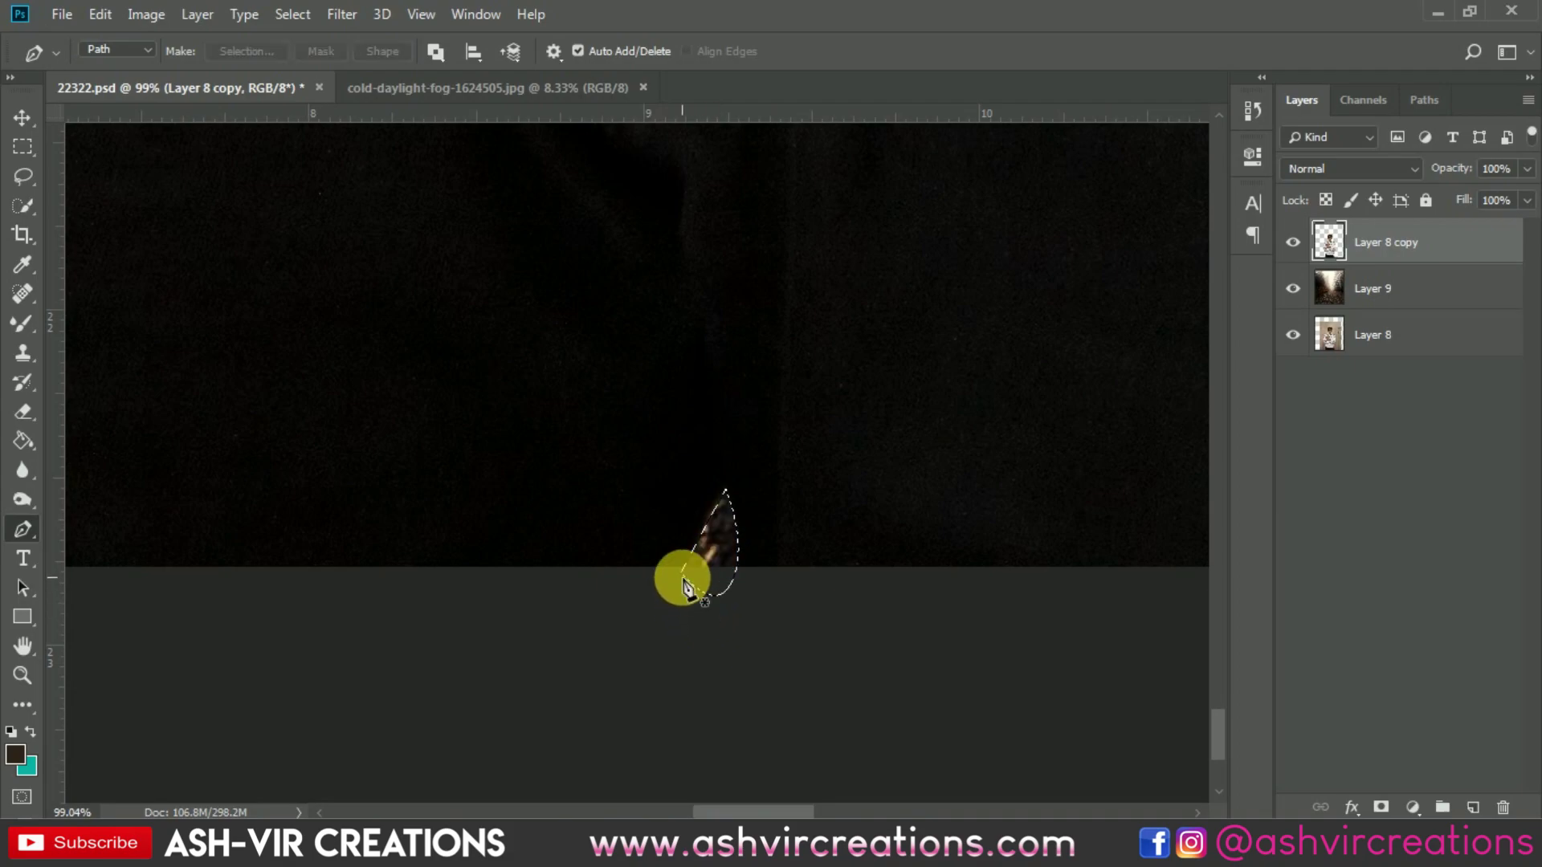
{"action": "key", "text": "v"}
{"action": "key", "text": "ctrl+0"}
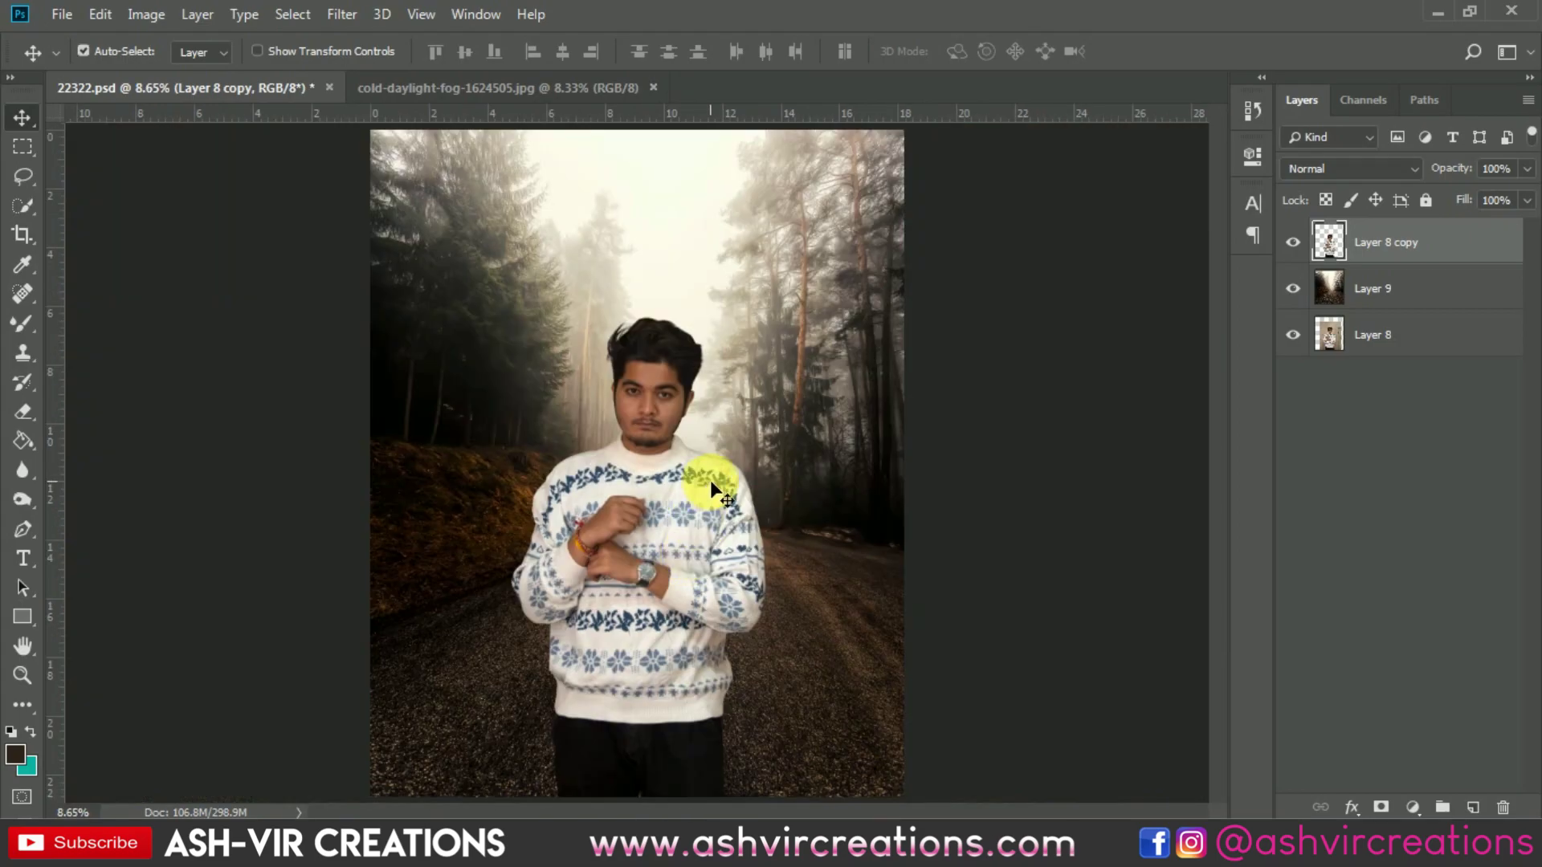
- Soften the man's edge along the left side of his trousers using the Blur tool with a 45 px brush at 100% strength
{"action": "scroll", "coordinate": [711, 483], "scroll_direction": "up", "scroll_amount": 6}
{"action": "left_click_drag", "start_coordinate": [620, 442], "coordinate": [876, 169]}
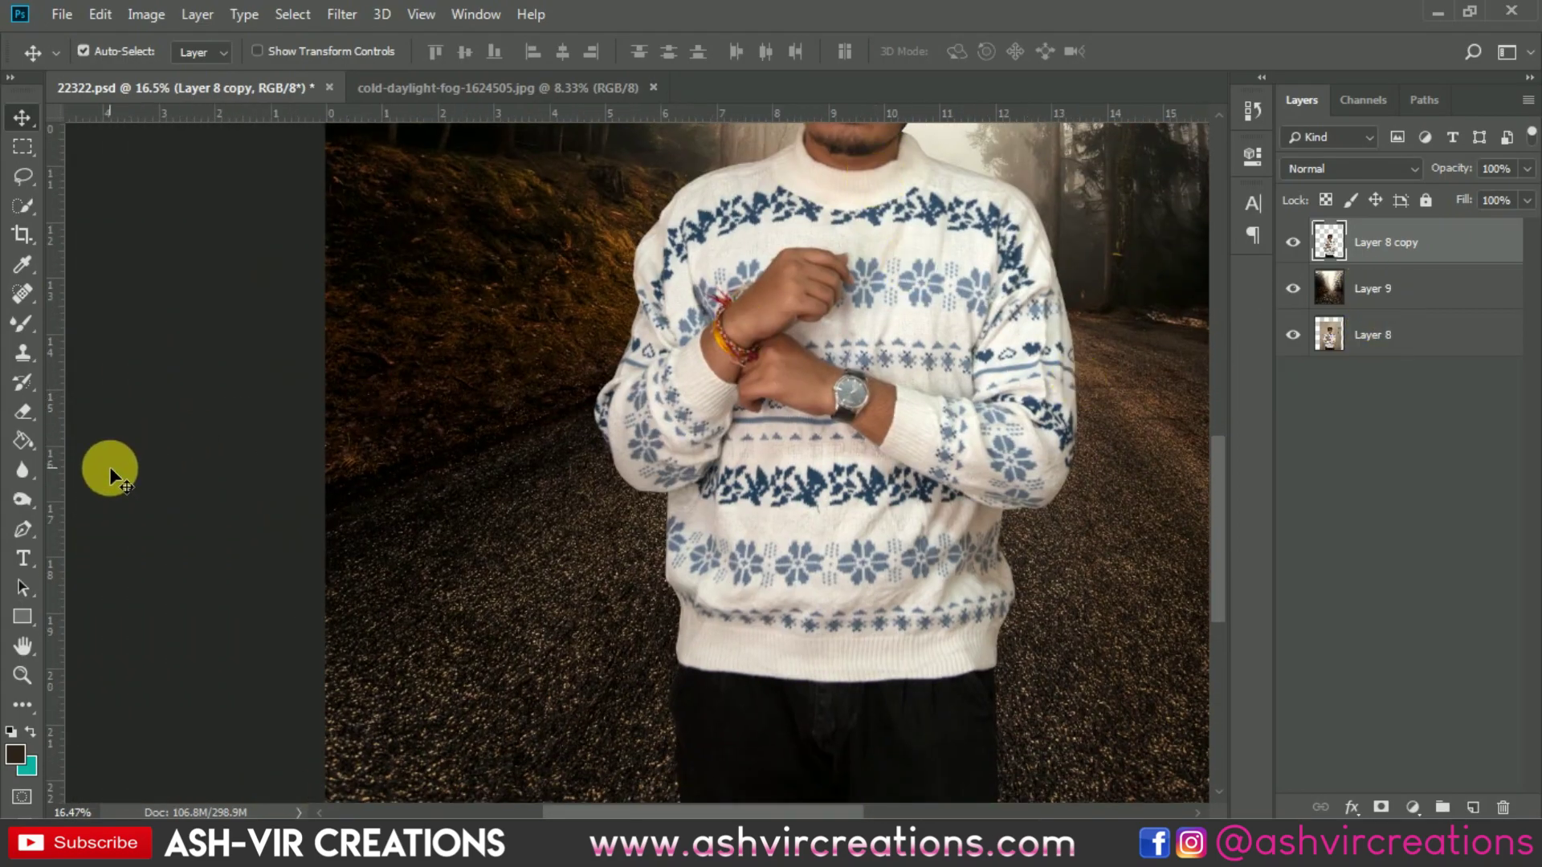
{"action": "left_click", "coordinate": [23, 470]}
{"action": "right_click", "coordinate": [31, 470]}
{"action": "left_click", "coordinate": [80, 472]}
{"action": "right_click", "coordinate": [551, 420]}
{"action": "left_click", "coordinate": [659, 655]}
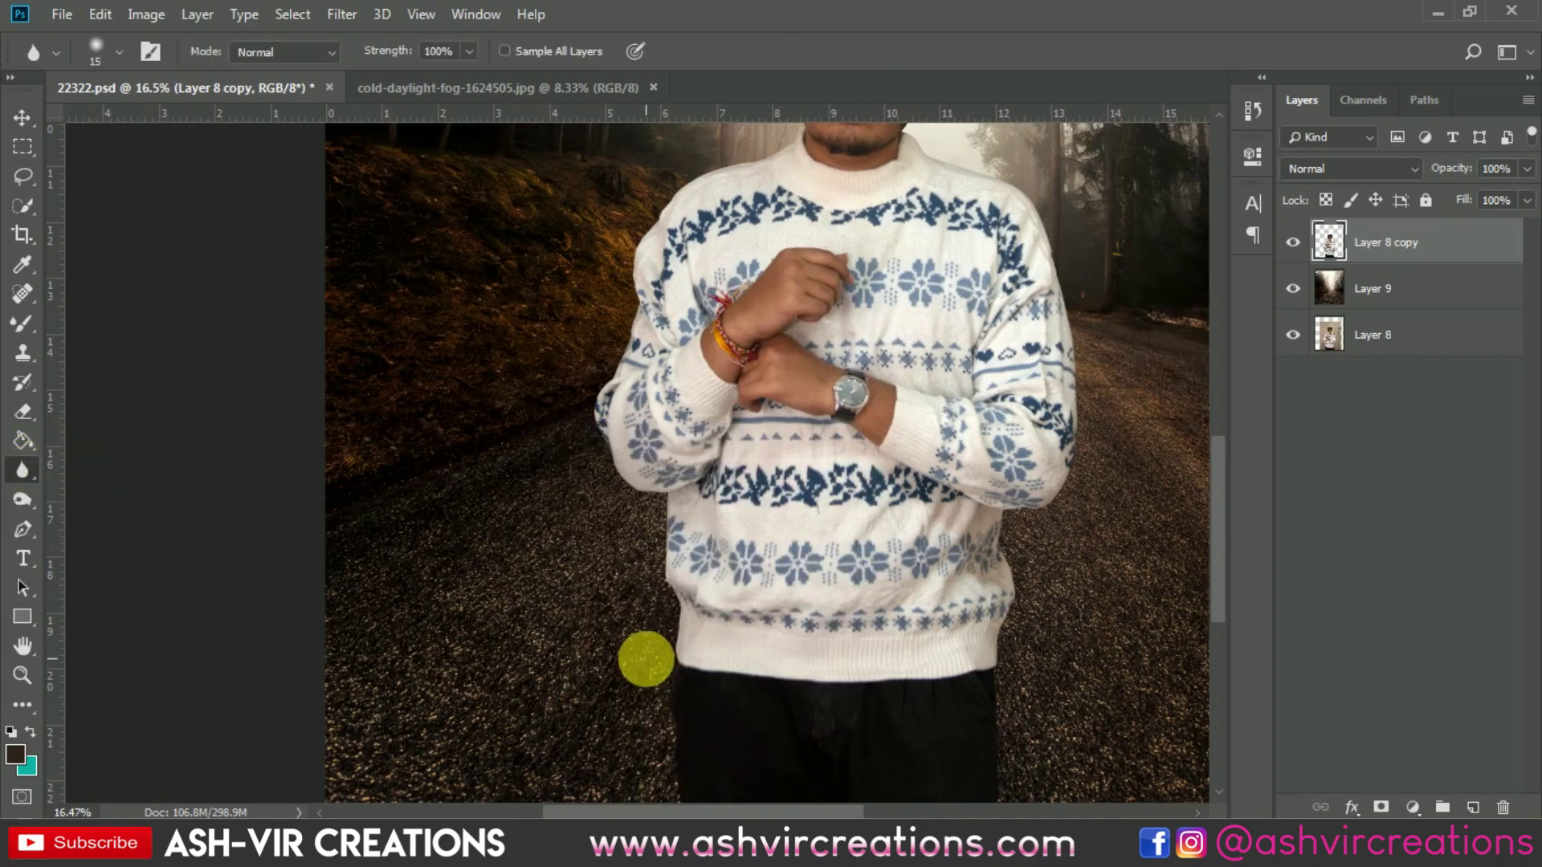
{"action": "scroll", "coordinate": [709, 653], "scroll_direction": "up", "scroll_amount": 6}
{"action": "scroll", "coordinate": [666, 509], "scroll_direction": "up", "scroll_amount": 1}
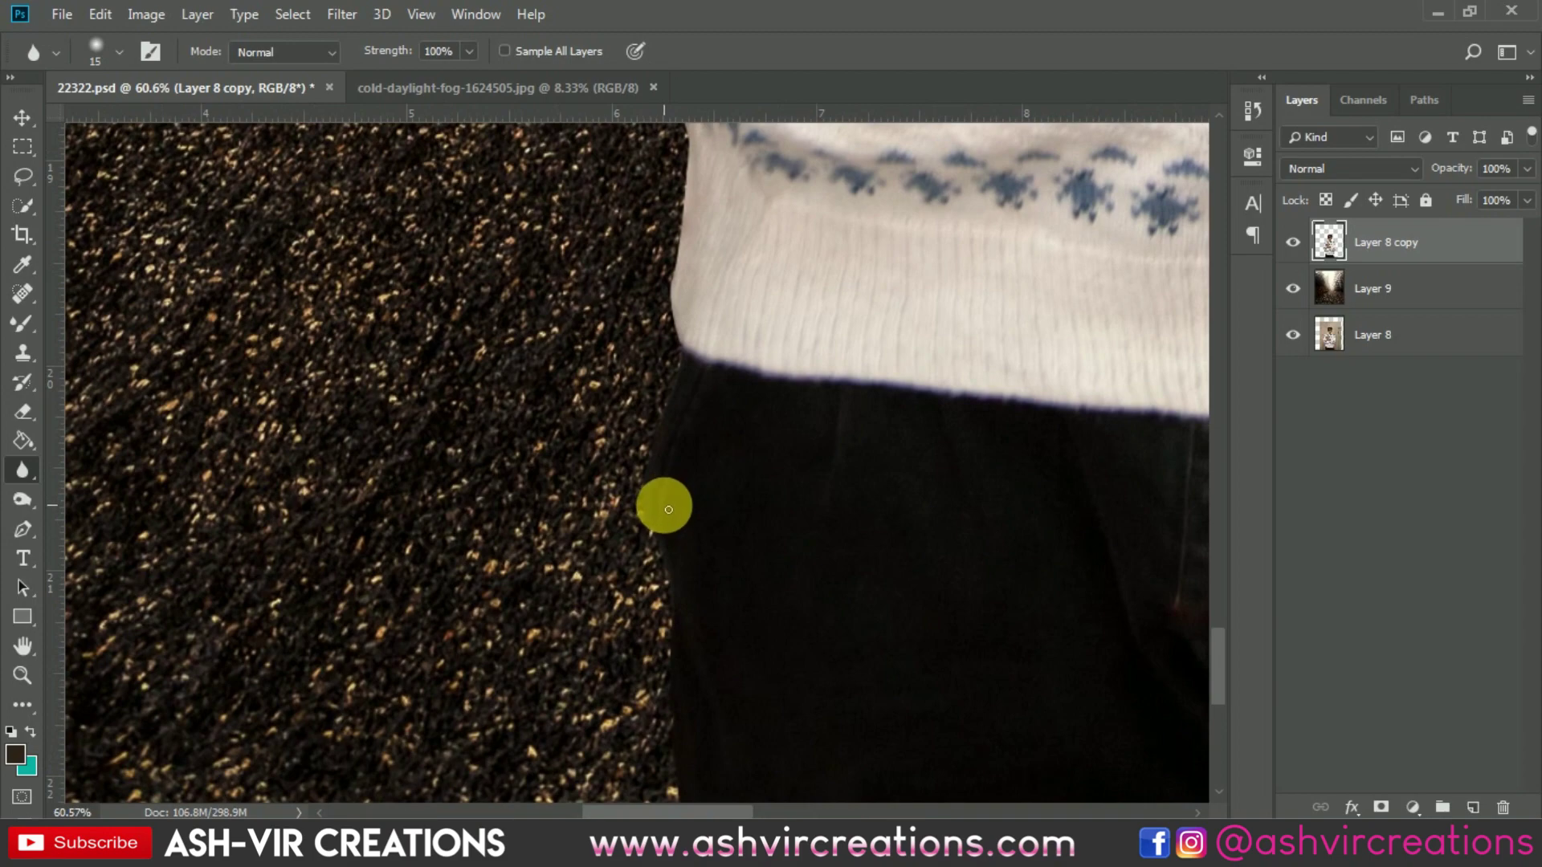
{"action": "key", "text": "]"}
{"action": "key", "text": "]"}
{"action": "key", "text": "]"}
{"action": "key", "text": "]"}
{"action": "key", "text": "]"}
{"action": "mouse_move", "coordinate": [680, 272]}
{"action": "left_mouse_down"}
{"action": "mouse_move", "coordinate": [688, 380]}
{"action": "mouse_move", "coordinate": [653, 519]}
{"action": "mouse_move", "coordinate": [665, 699]}
{"action": "left_mouse_up"}
{"action": "scroll", "coordinate": [757, 578], "scroll_direction": "down", "scroll_amount": 5}
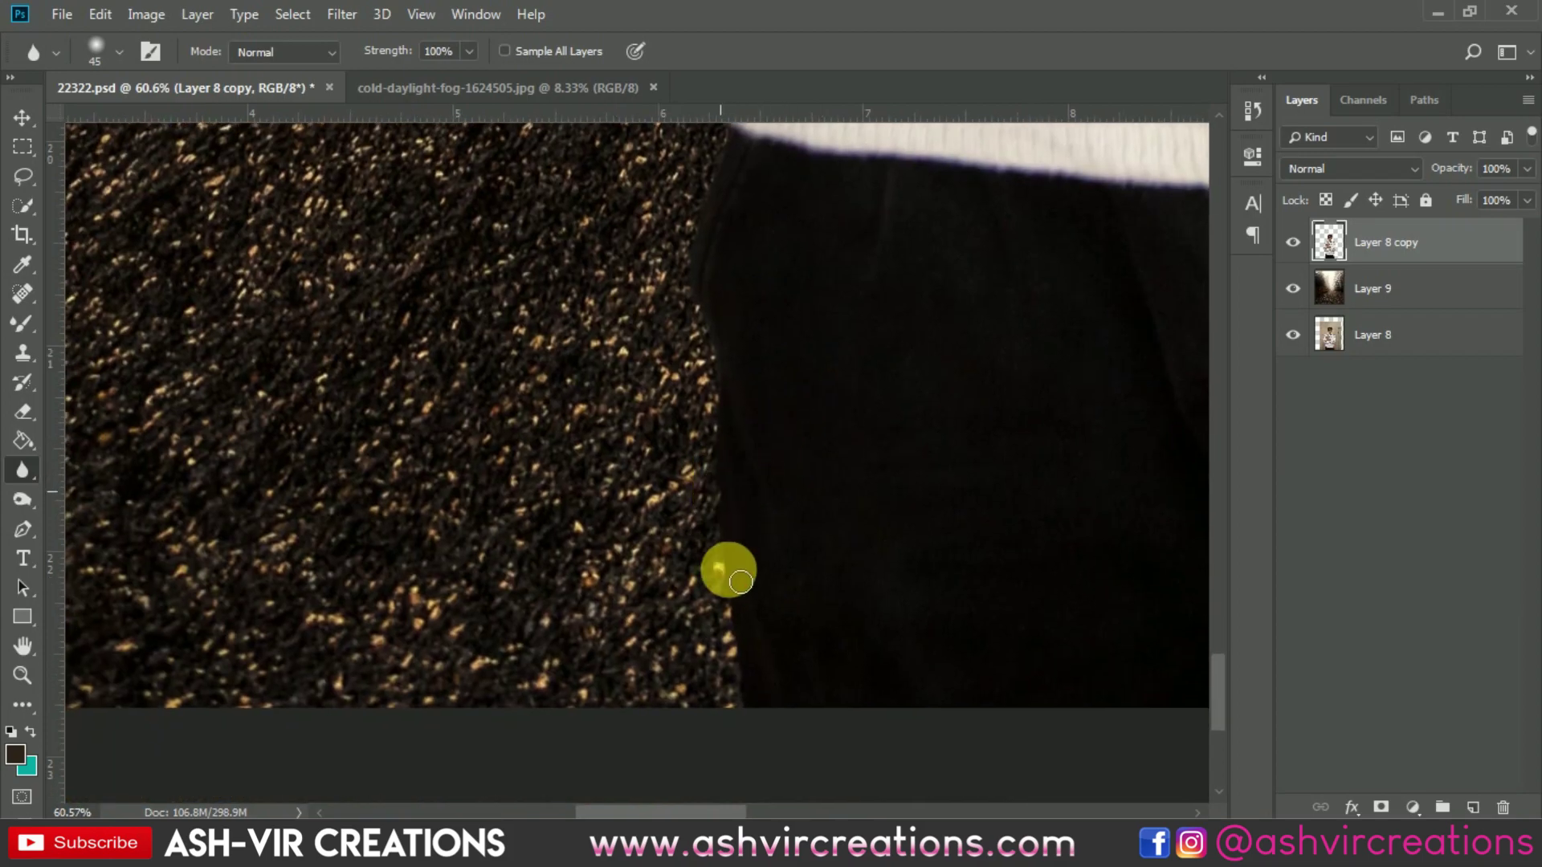
- Continue blurring around the rest of the man's cut-out outline, including the edges of the gap between his legs
{"action": "mouse_move", "coordinate": [916, 218]}
{"action": "left_mouse_down"}
{"action": "mouse_move", "coordinate": [936, 636]}
{"action": "mouse_move", "coordinate": [919, 801]}
{"action": "left_mouse_up"}
{"action": "mouse_move", "coordinate": [713, 715]}
{"action": "left_mouse_down"}
{"action": "mouse_move", "coordinate": [731, 518]}
{"action": "mouse_move", "coordinate": [678, 385]}
{"action": "mouse_move", "coordinate": [679, 216]}
{"action": "mouse_move", "coordinate": [765, 242]}
{"action": "mouse_move", "coordinate": [907, 680]}
{"action": "mouse_move", "coordinate": [905, 795]}
{"action": "left_mouse_up"}
{"action": "left_click_drag", "start_coordinate": [889, 710], "coordinate": [811, 413]}
{"action": "mouse_move", "coordinate": [806, 504]}
{"action": "left_mouse_down"}
{"action": "mouse_move", "coordinate": [769, 569]}
{"action": "mouse_move", "coordinate": [772, 397]}
{"action": "mouse_move", "coordinate": [773, 429]}
{"action": "mouse_move", "coordinate": [745, 395]}
{"action": "mouse_move", "coordinate": [669, 387]}
{"action": "mouse_move", "coordinate": [713, 383]}
{"action": "mouse_move", "coordinate": [588, 310]}
{"action": "mouse_move", "coordinate": [561, 251]}
{"action": "mouse_move", "coordinate": [619, 233]}
{"action": "mouse_move", "coordinate": [878, 499]}
{"action": "mouse_move", "coordinate": [818, 489]}
{"action": "mouse_move", "coordinate": [763, 296]}
{"action": "mouse_move", "coordinate": [850, 206]}
{"action": "mouse_move", "coordinate": [956, 557]}
{"action": "mouse_move", "coordinate": [943, 557]}
{"action": "mouse_move", "coordinate": [923, 509]}
{"action": "mouse_move", "coordinate": [1001, 286]}
{"action": "mouse_move", "coordinate": [875, 602]}
{"action": "mouse_move", "coordinate": [836, 648]}
{"action": "left_mouse_up"}
{"action": "left_click_drag", "start_coordinate": [1049, 420], "coordinate": [1079, 657]}
{"action": "left_click_drag", "start_coordinate": [996, 553], "coordinate": [982, 422]}
{"action": "left_click_drag", "start_coordinate": [991, 365], "coordinate": [1042, 278]}
{"action": "scroll", "coordinate": [1063, 268], "scroll_direction": "up", "scroll_amount": 4}
{"action": "left_click_drag", "start_coordinate": [1063, 268], "coordinate": [754, 489]}
{"action": "left_click_drag", "start_coordinate": [770, 795], "coordinate": [808, 452]}
{"action": "mouse_move", "coordinate": [769, 584]}
{"action": "left_mouse_down"}
{"action": "mouse_move", "coordinate": [774, 571]}
{"action": "mouse_move", "coordinate": [780, 788]}
{"action": "left_mouse_up"}
{"action": "left_click_drag", "start_coordinate": [595, 595], "coordinate": [1187, 585]}
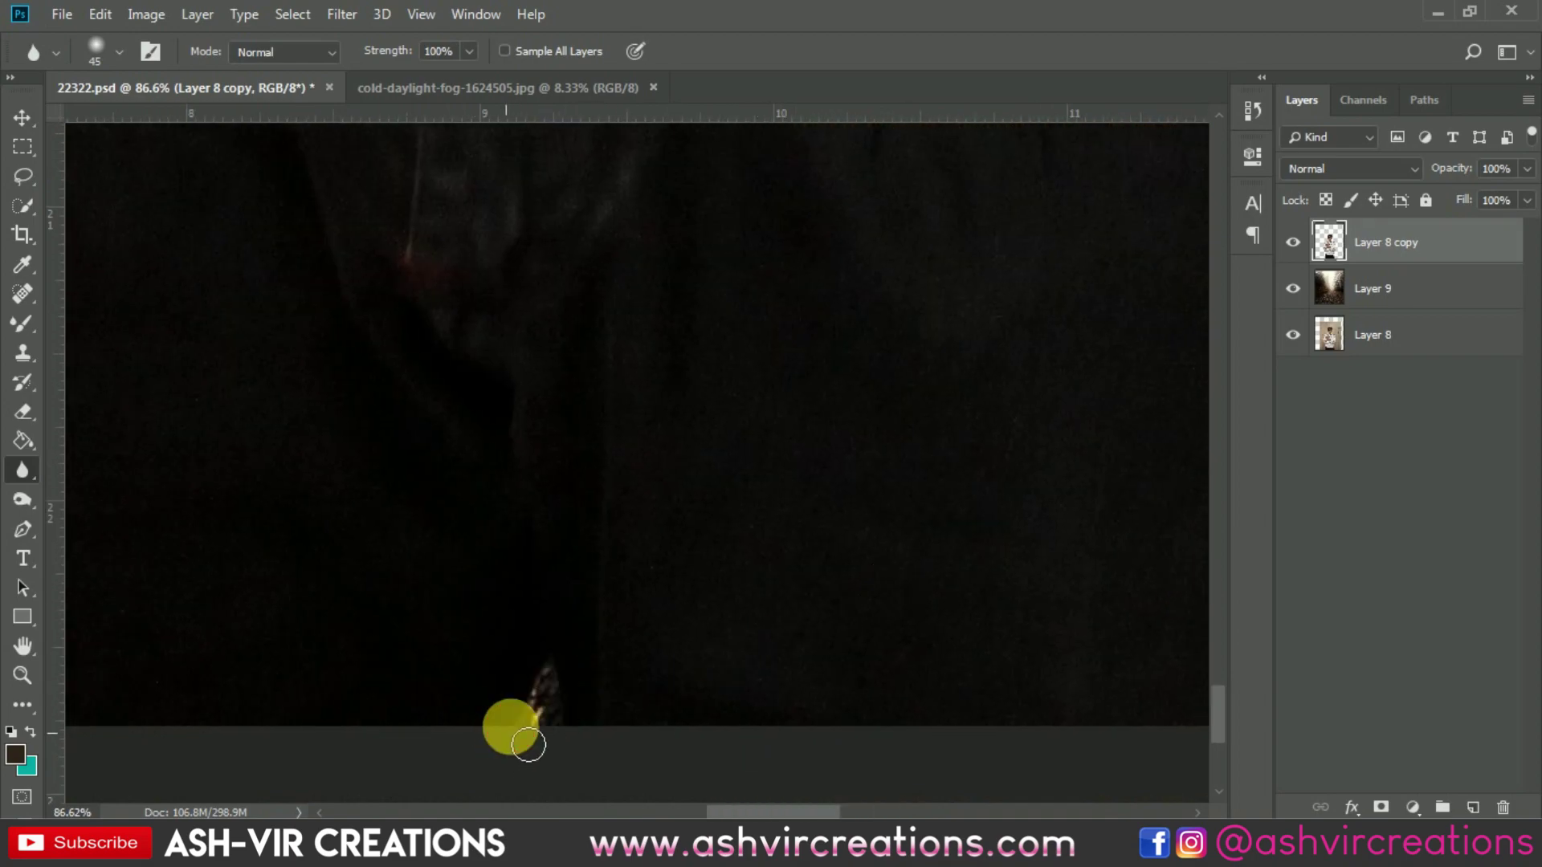
{"action": "scroll", "coordinate": [575, 691], "scroll_direction": "down", "scroll_amount": 5}
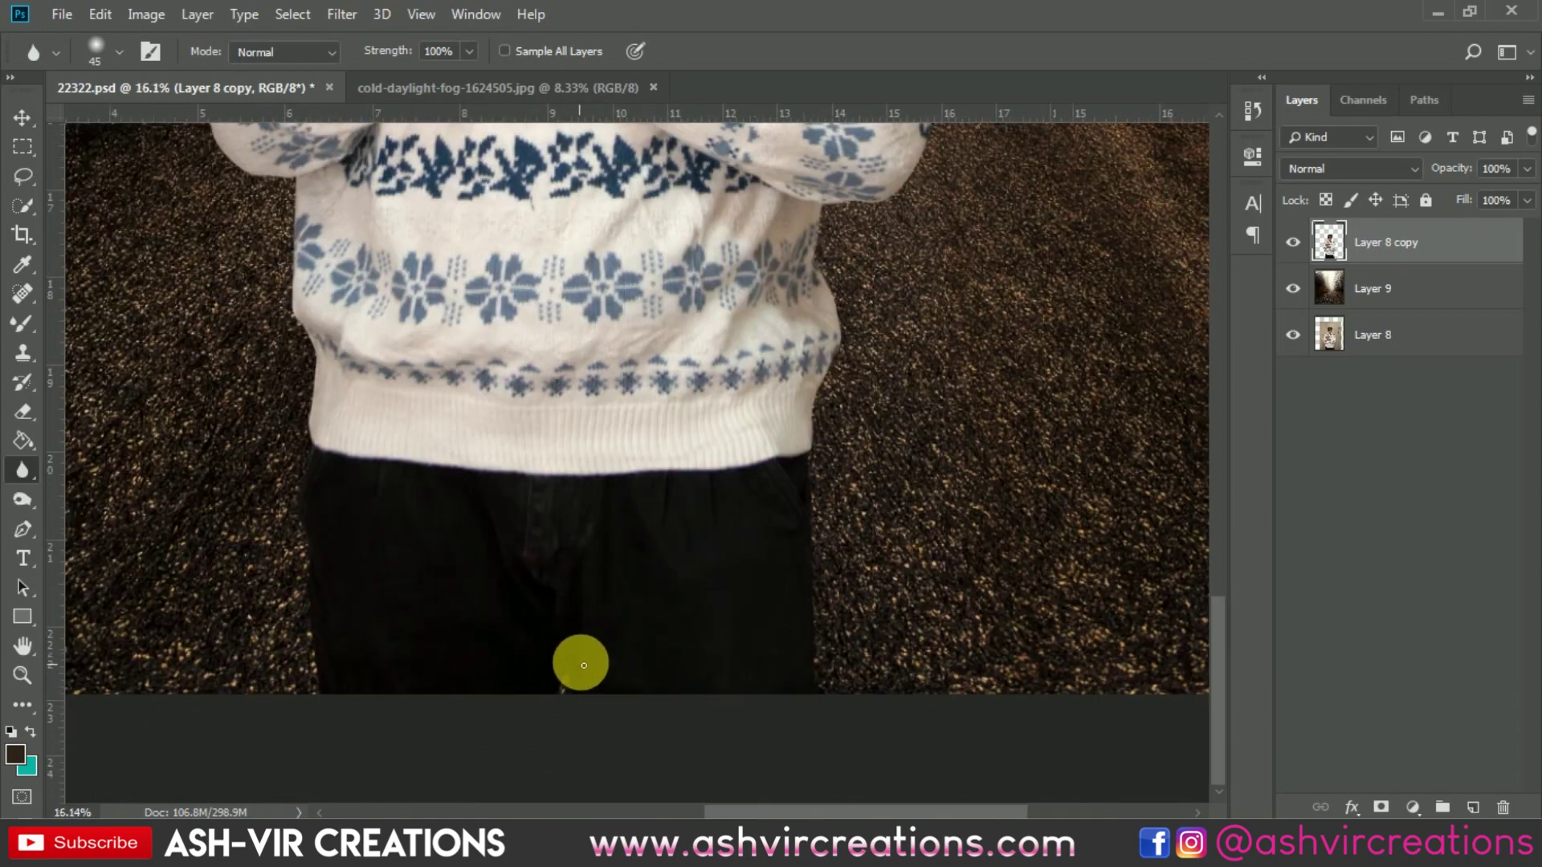
{"action": "scroll", "coordinate": [581, 674], "scroll_direction": "down", "scroll_amount": 3}
{"action": "scroll", "coordinate": [584, 663], "scroll_direction": "down", "scroll_amount": 5}
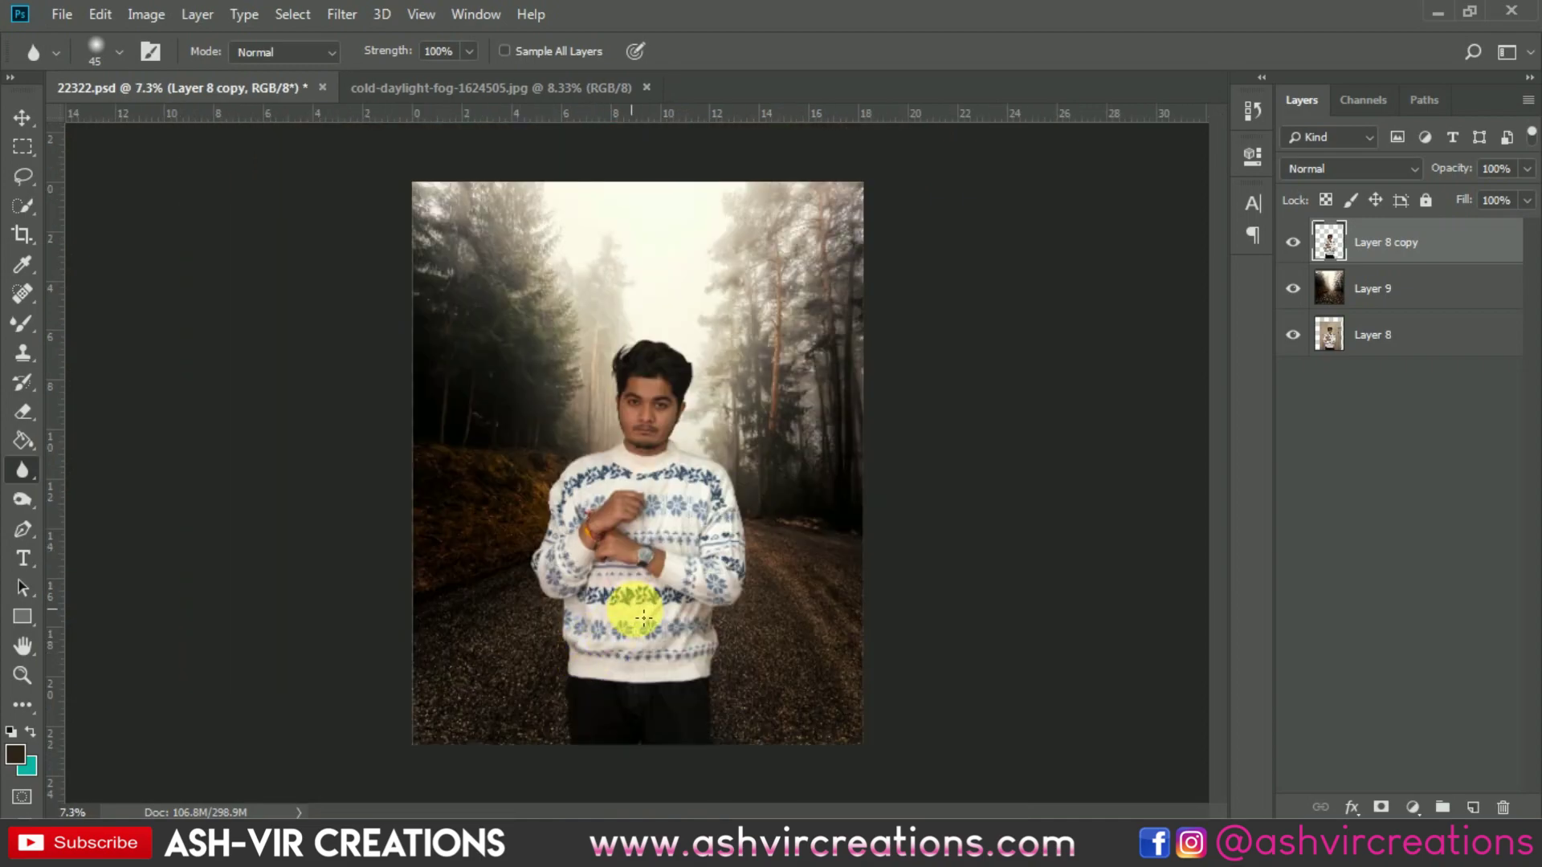
- Start a Tilt-Shift blur on the forest road layer and place its centre just below the canvas's bottom edge
{"action": "key", "text": "v"}
{"action": "scroll", "coordinate": [653, 575], "scroll_direction": "up", "scroll_amount": 2}
{"action": "left_click", "coordinate": [1388, 291]}
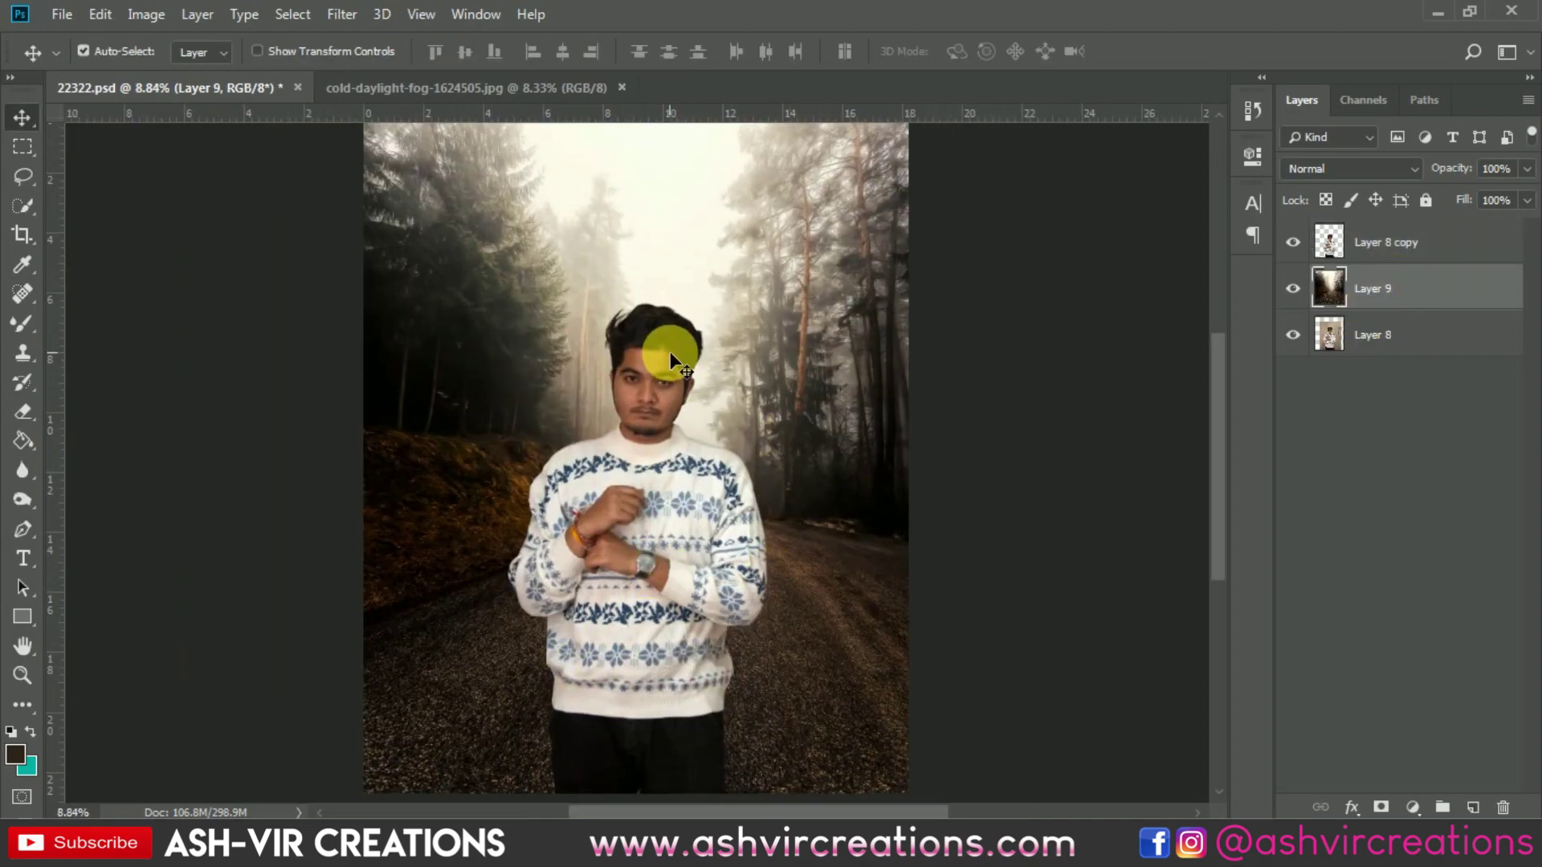
{"action": "left_click", "coordinate": [343, 16]}
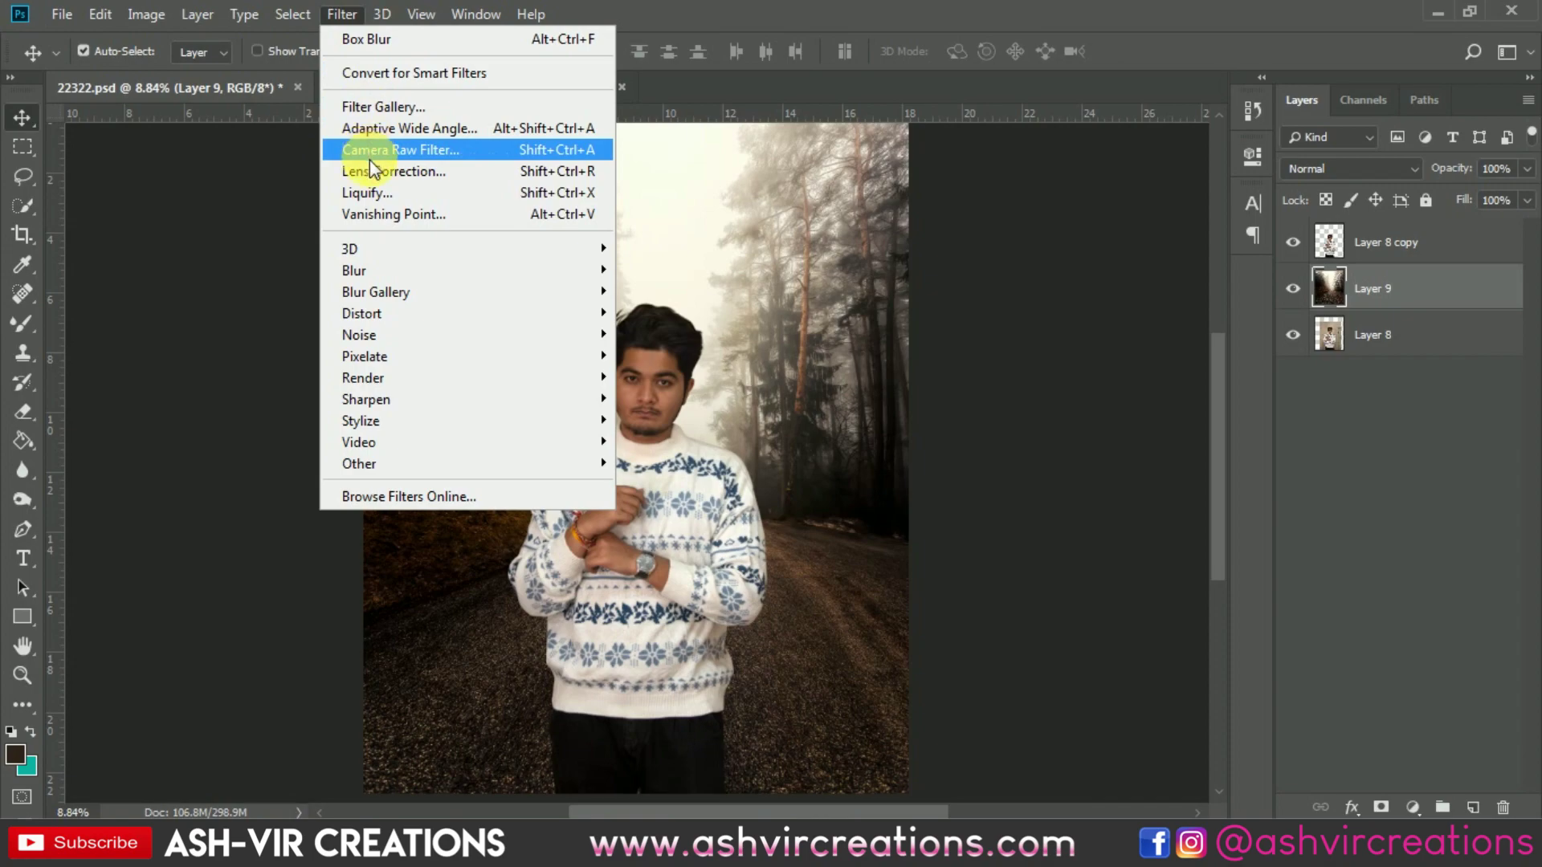
{"action": "mouse_move", "coordinate": [383, 288]}
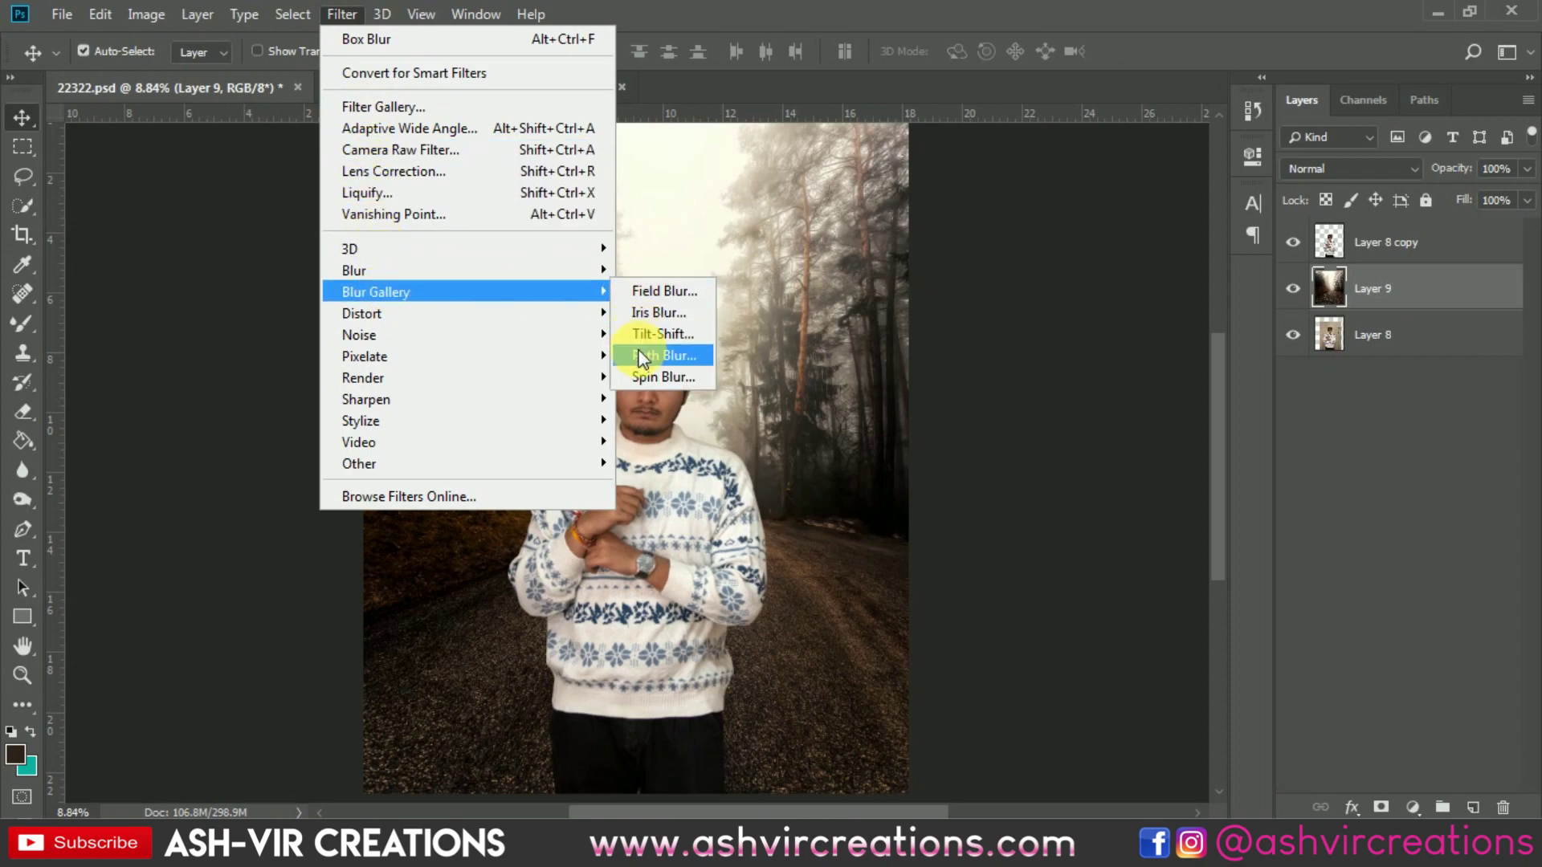
{"action": "left_click", "coordinate": [676, 334]}
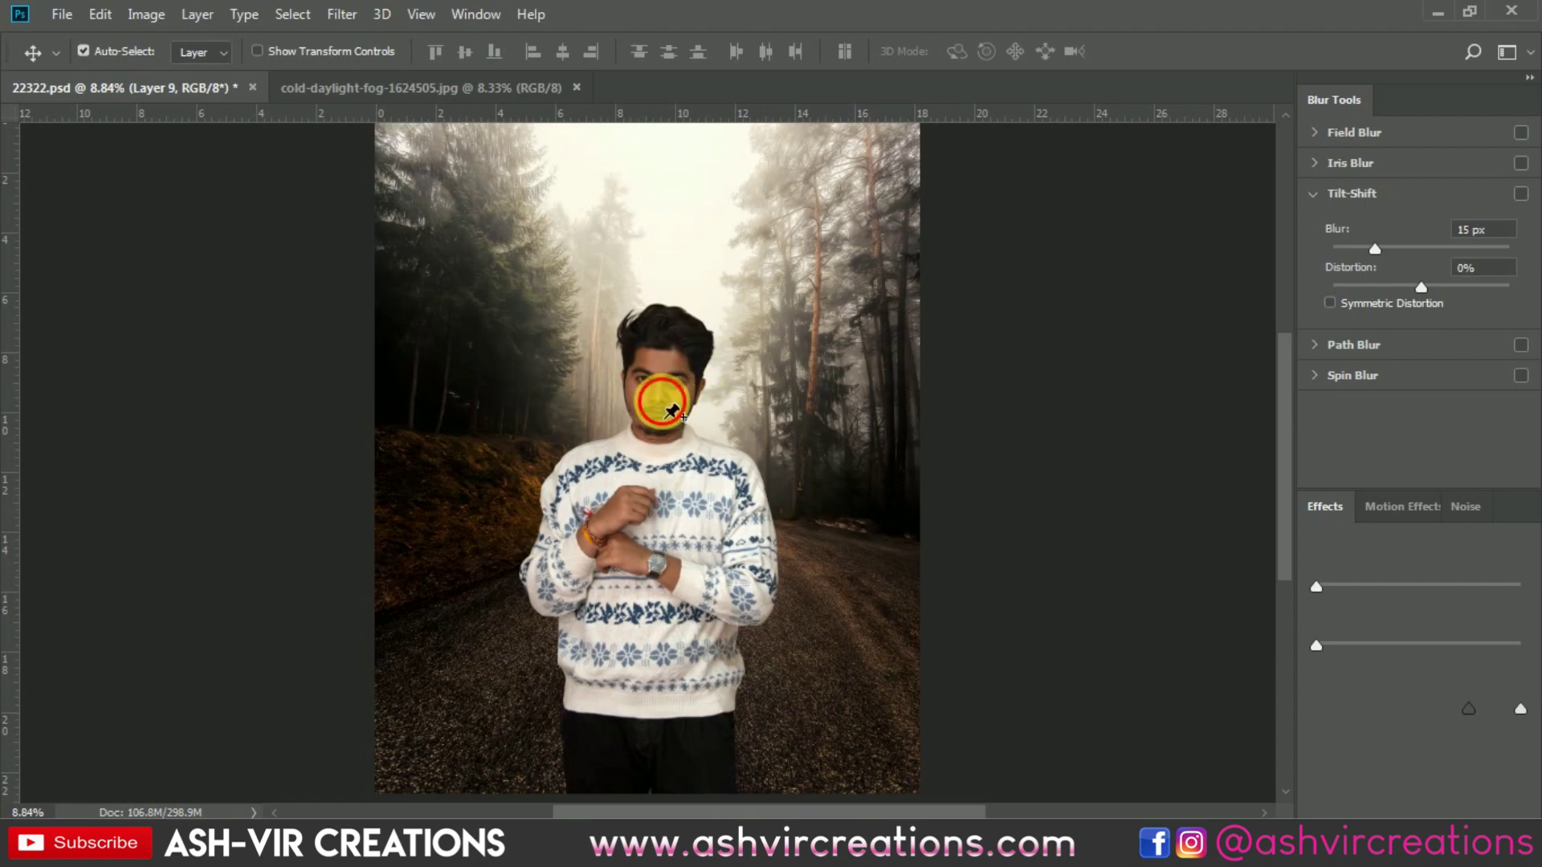
{"action": "scroll", "coordinate": [671, 410], "scroll_direction": "down", "scroll_amount": 3}
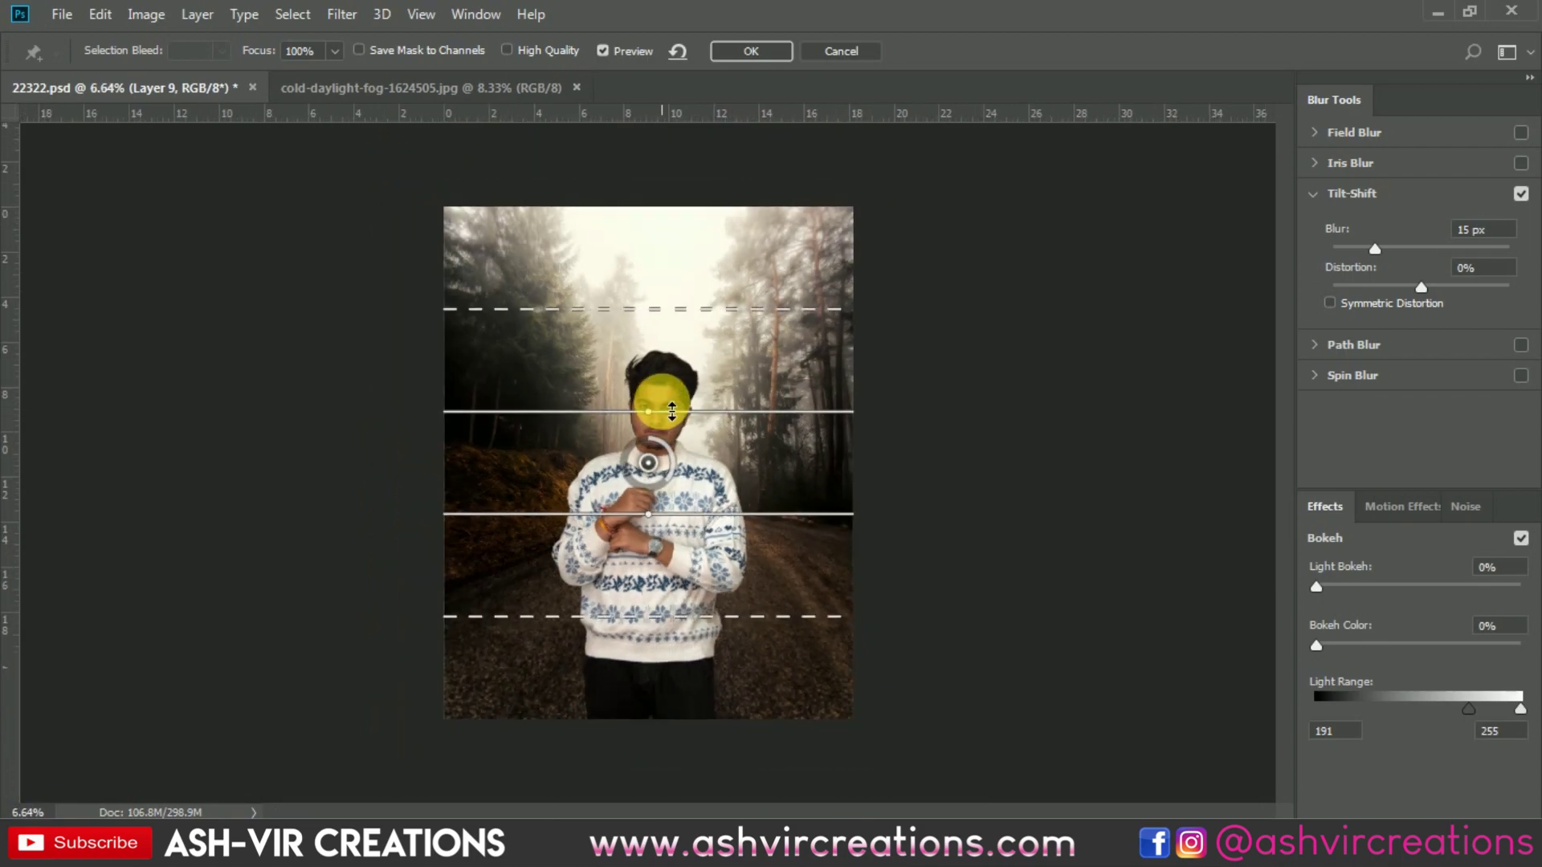
{"action": "left_click_drag", "start_coordinate": [645, 498], "coordinate": [641, 700]}
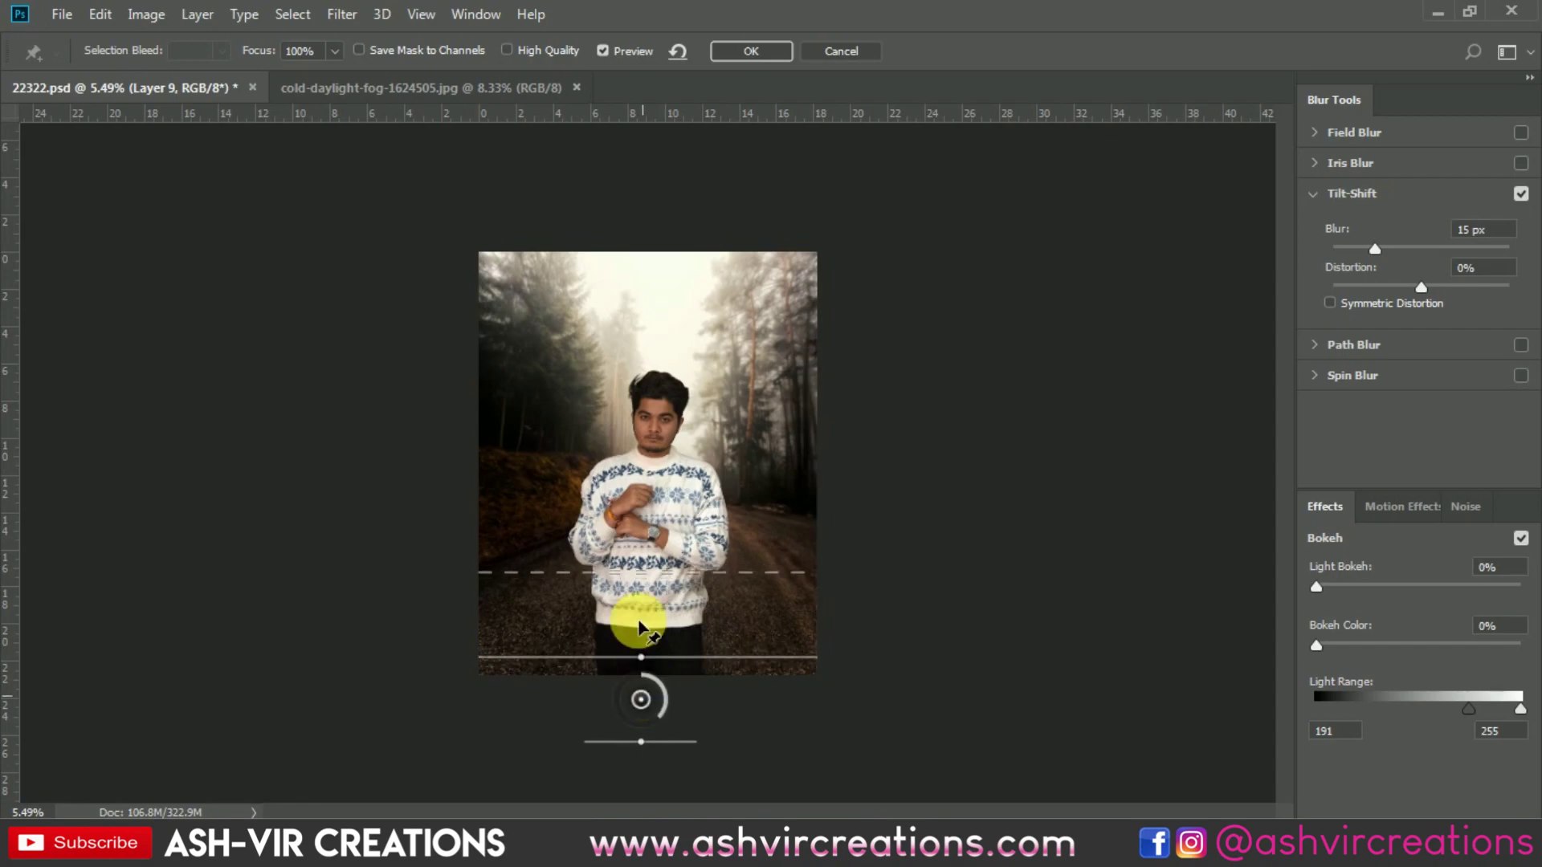
- Move the upper dashed Tilt-Shift boundary down to the sweater's lower part, set the blur to 33 px, and apply it
{"action": "left_click_drag", "start_coordinate": [659, 576], "coordinate": [659, 609]}
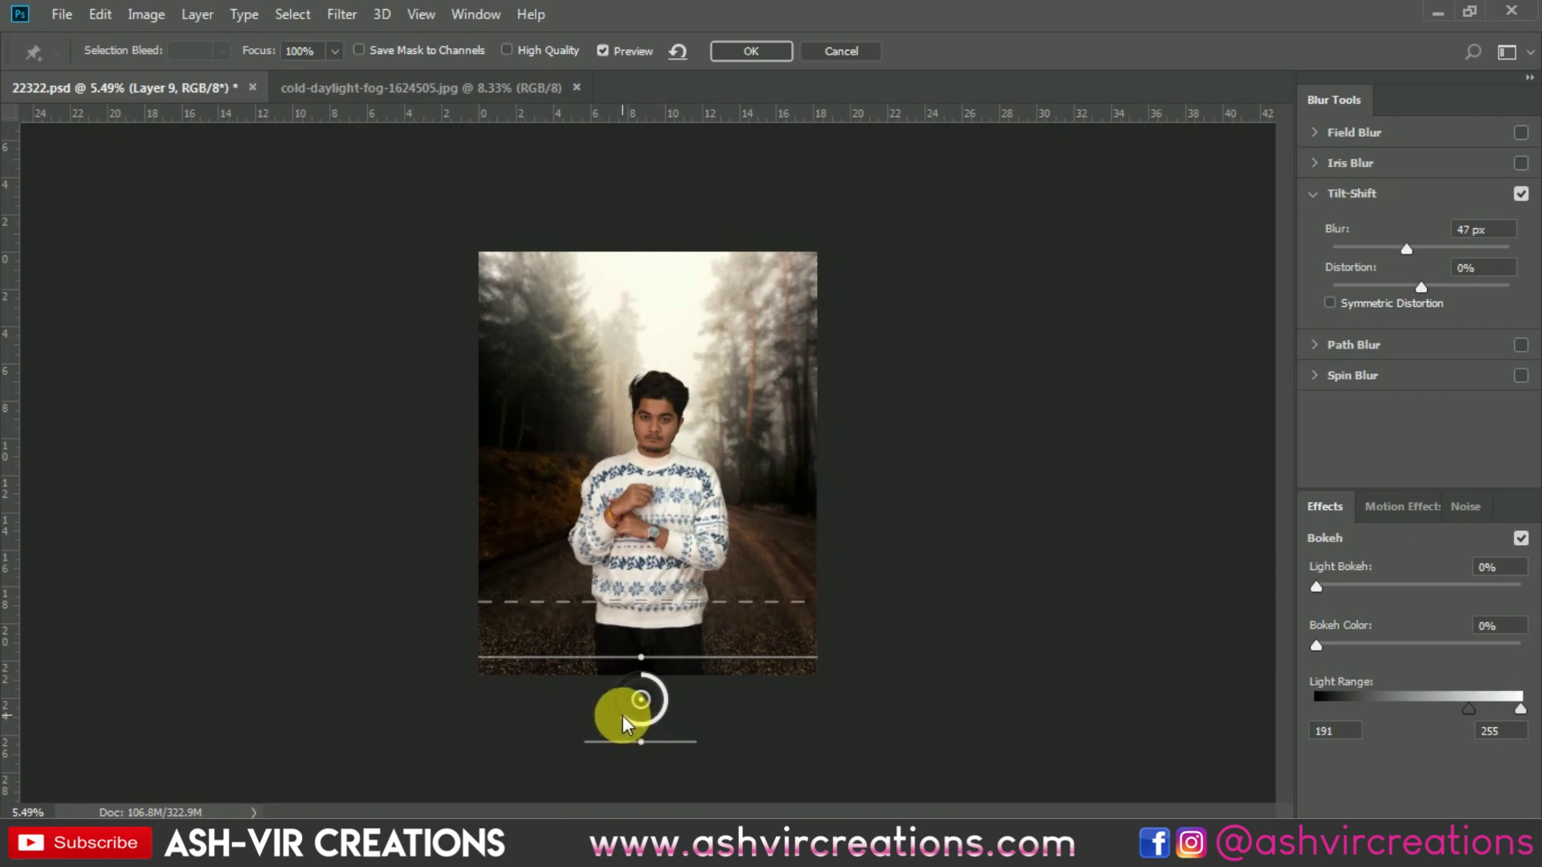
{"action": "left_click_drag", "start_coordinate": [627, 722], "coordinate": [628, 721]}
{"action": "left_click_drag", "start_coordinate": [688, 603], "coordinate": [690, 584]}
{"action": "scroll", "coordinate": [663, 673], "scroll_direction": "up", "scroll_amount": 3}
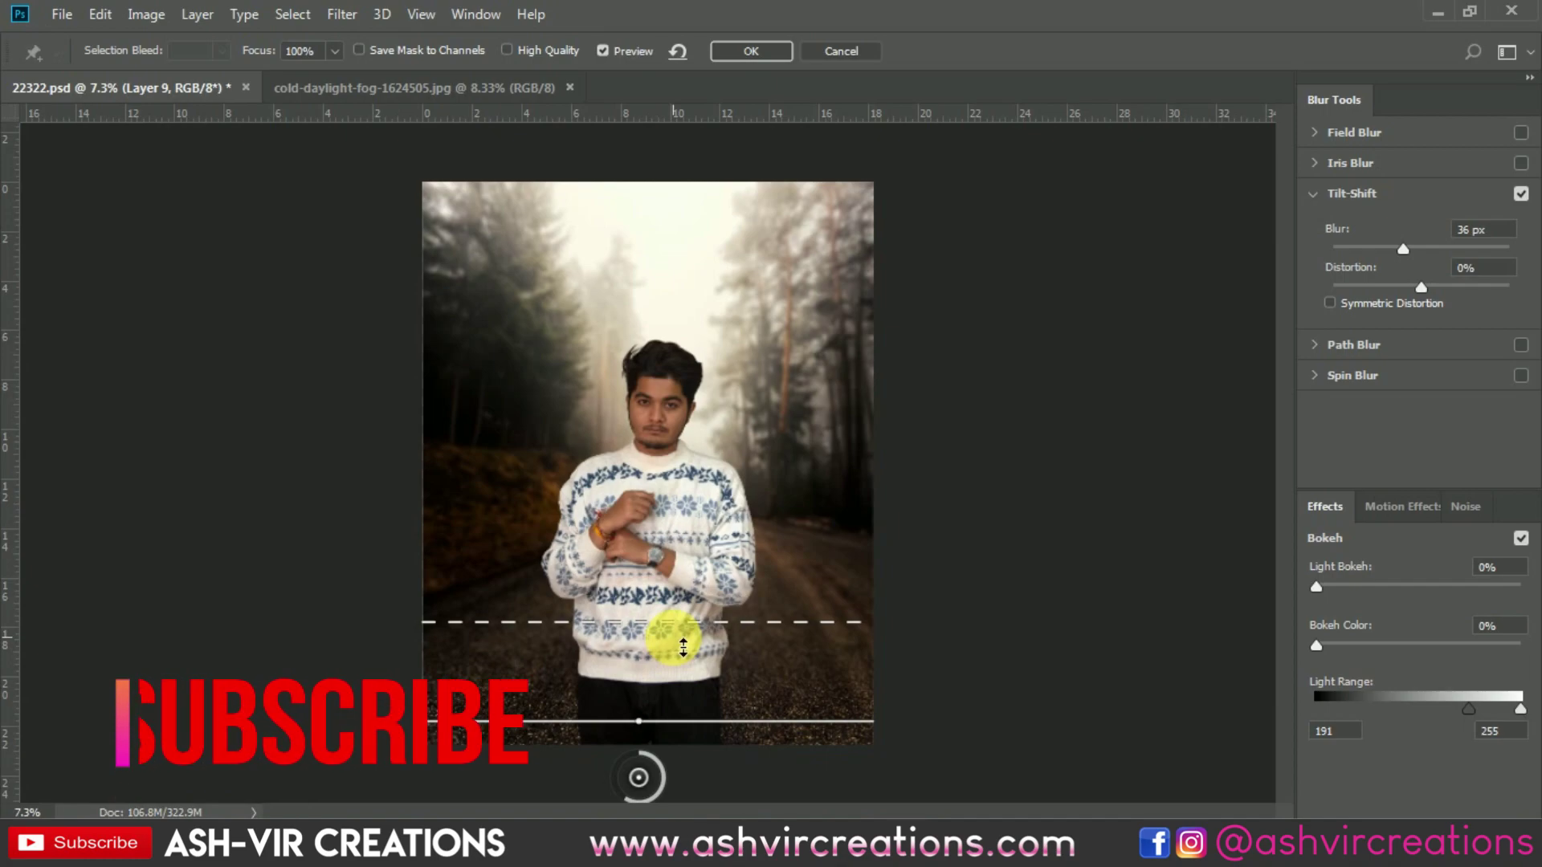
{"action": "scroll", "coordinate": [674, 638], "scroll_direction": "down", "scroll_amount": 1}
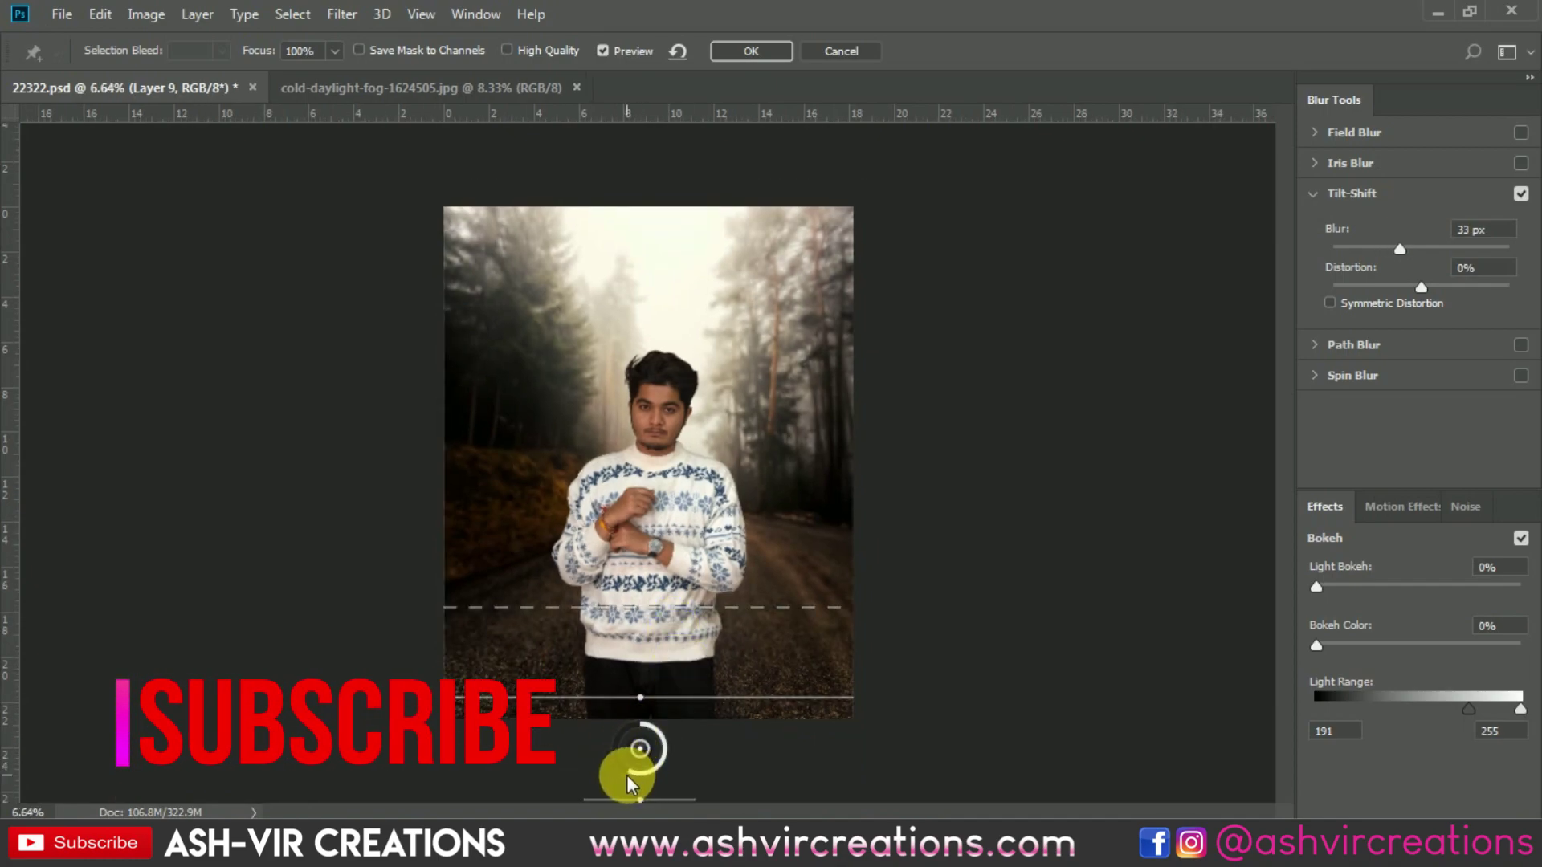
{"action": "left_click", "coordinate": [751, 51]}
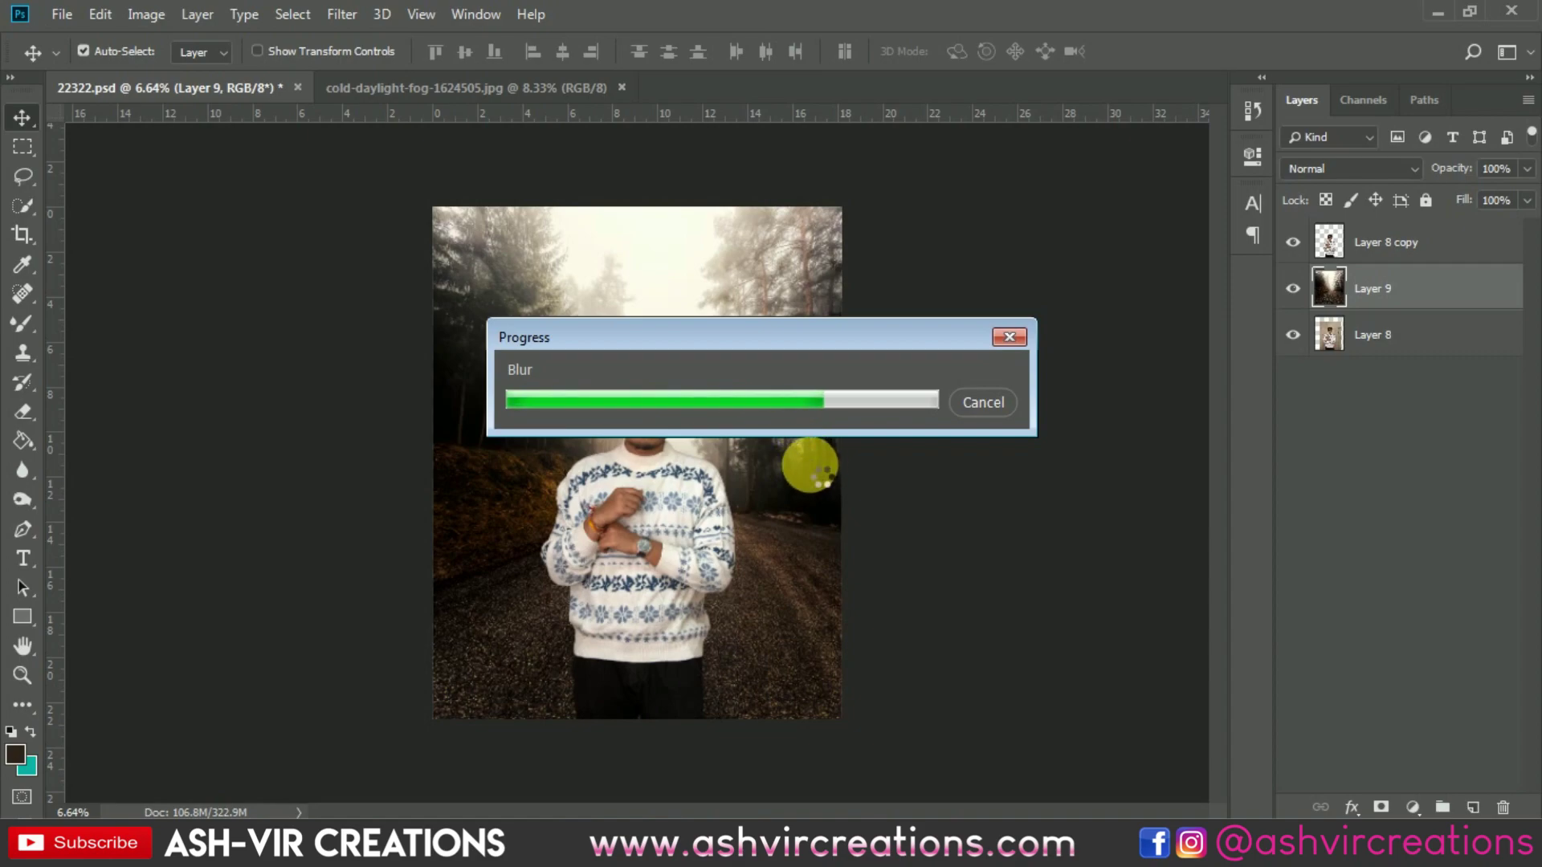
{"action": "scroll", "coordinate": [763, 497], "scroll_direction": "up", "scroll_amount": 1}
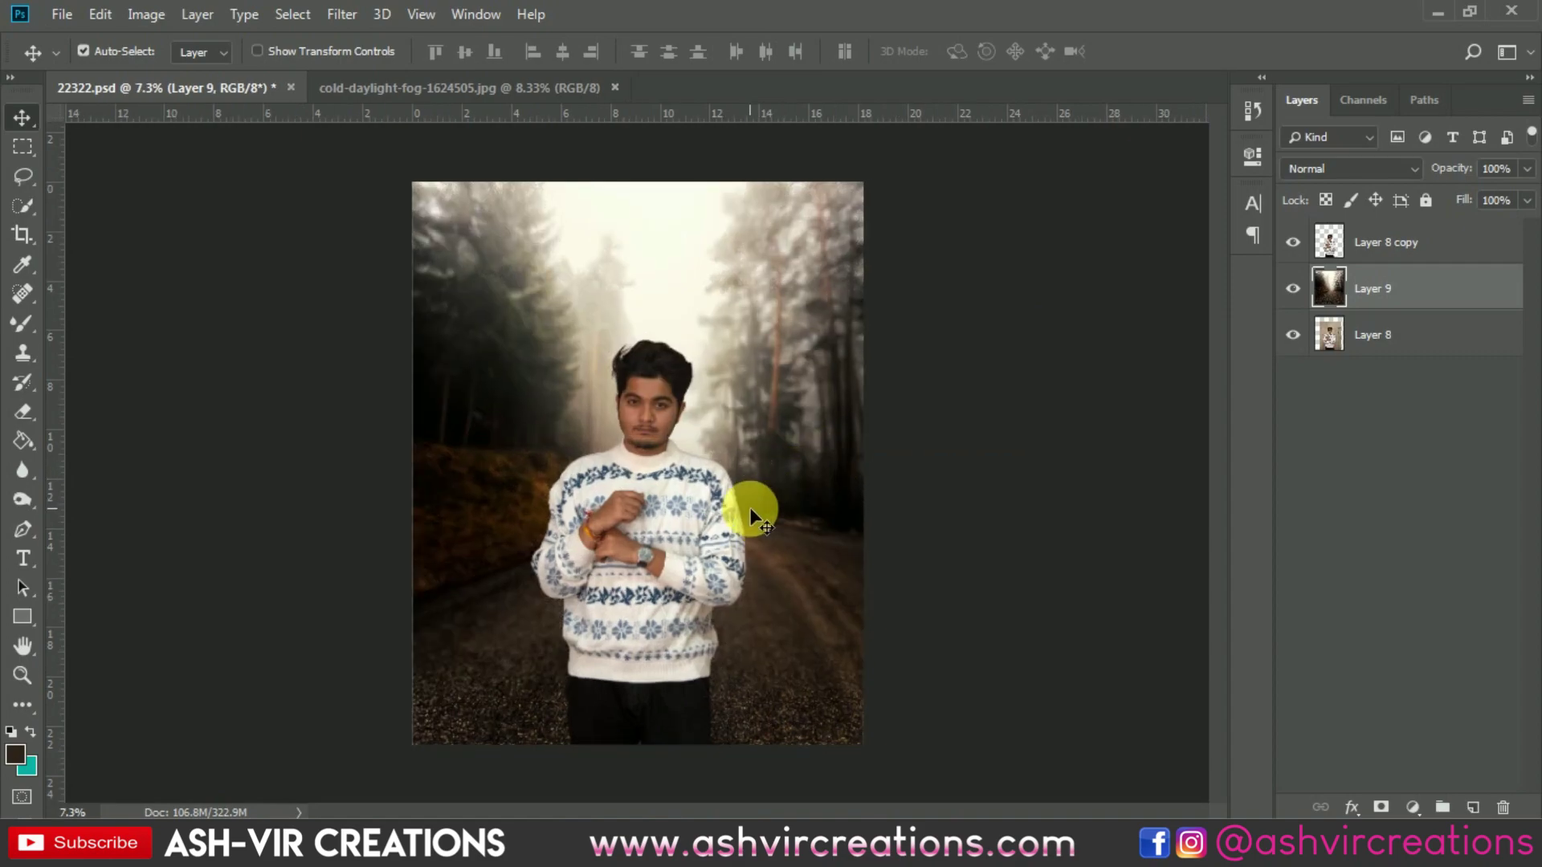
{"action": "scroll", "coordinate": [646, 683], "scroll_direction": "up", "scroll_amount": 1}
{"action": "scroll", "coordinate": [633, 500], "scroll_direction": "down", "scroll_amount": 1}
{"action": "scroll", "coordinate": [631, 502], "scroll_direction": "up", "scroll_amount": 1}
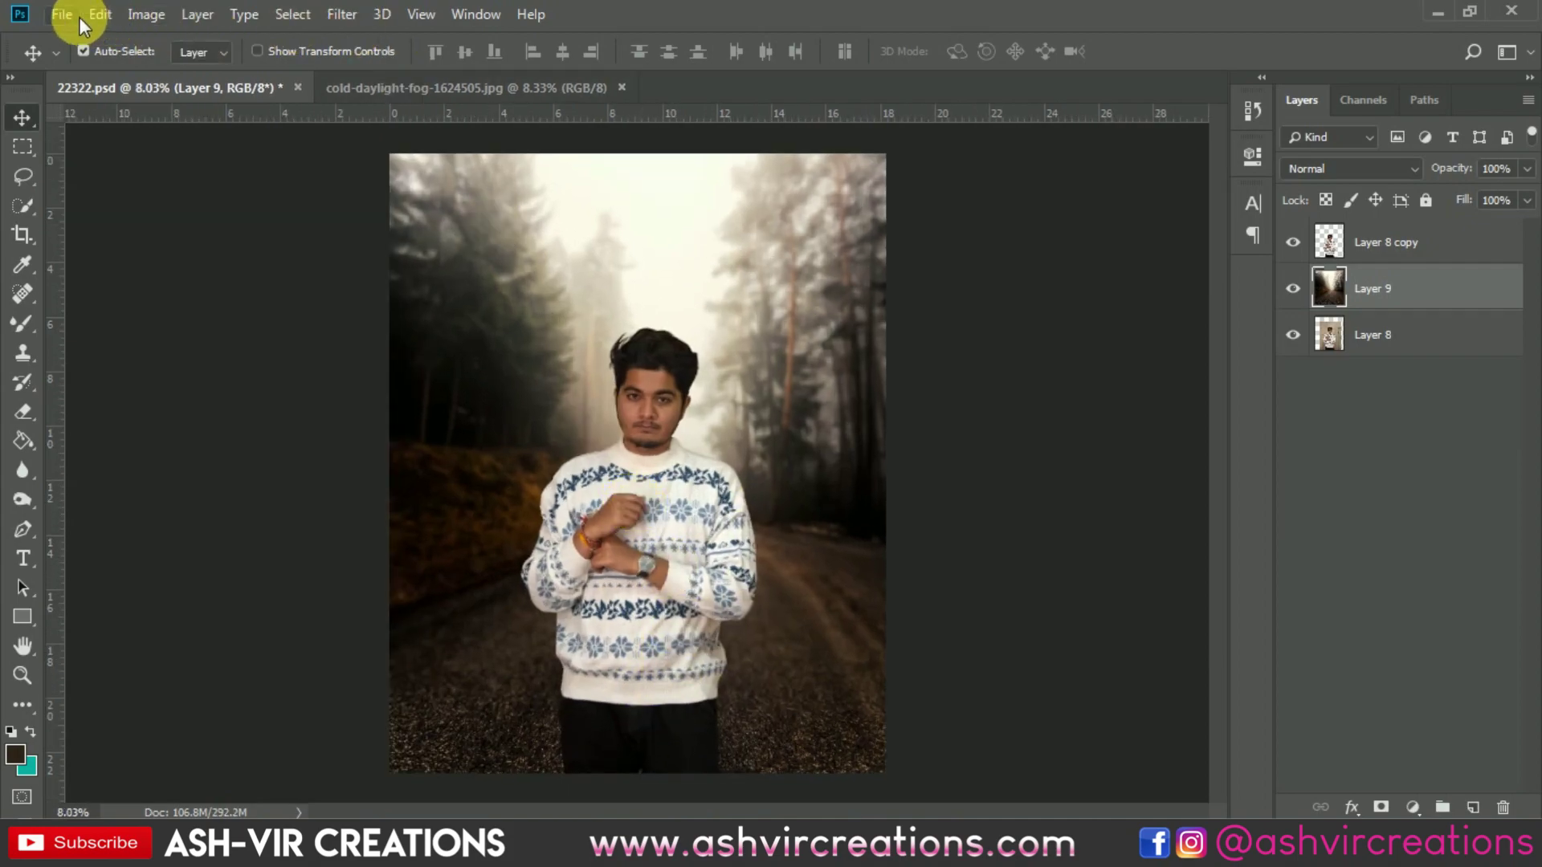
- Duplicate the man's cut-out layer and set the duplicate's blend mode to Soft Light
{"action": "right_click", "coordinate": [753, 239]}
{"action": "left_click", "coordinate": [768, 251]}
{"action": "left_click", "coordinate": [1369, 244]}
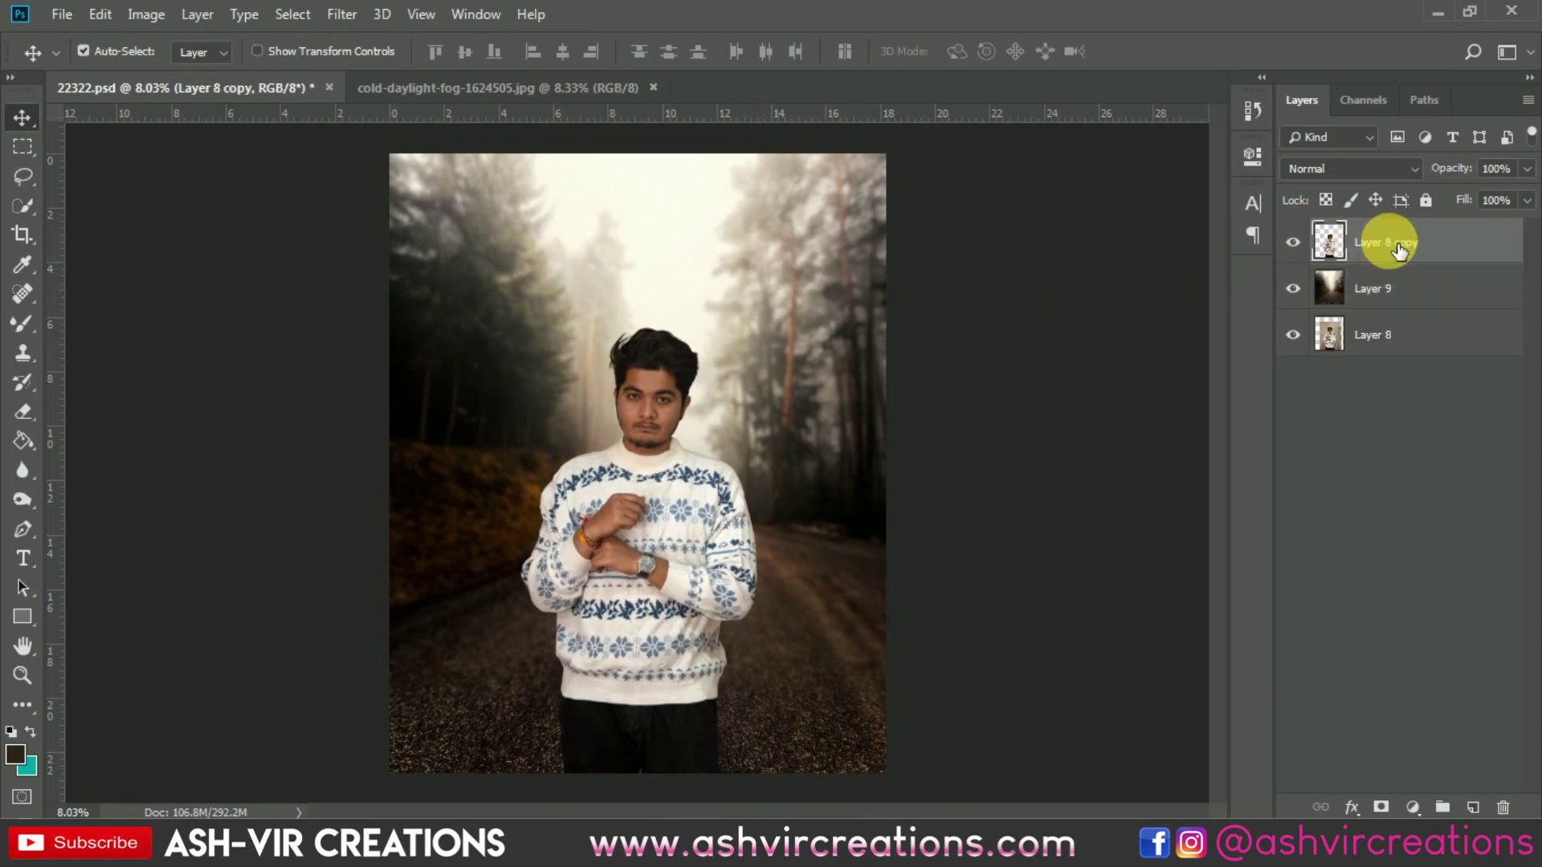
{"action": "right_click", "coordinate": [1398, 250]}
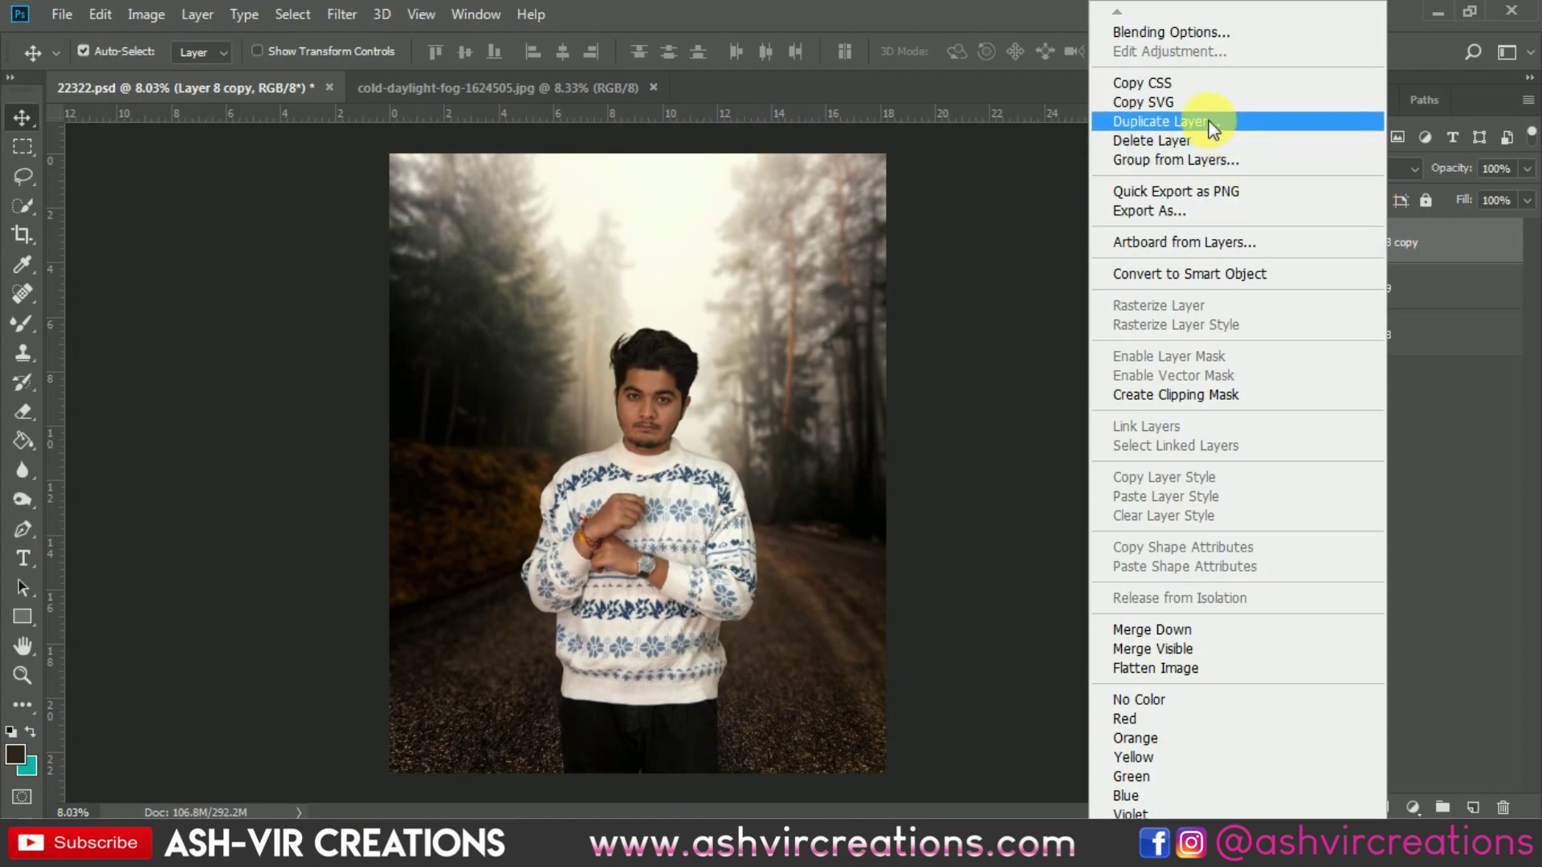
{"action": "left_click", "coordinate": [1228, 122]}
{"action": "left_click", "coordinate": [966, 212]}
{"action": "left_click", "coordinate": [1308, 170]}
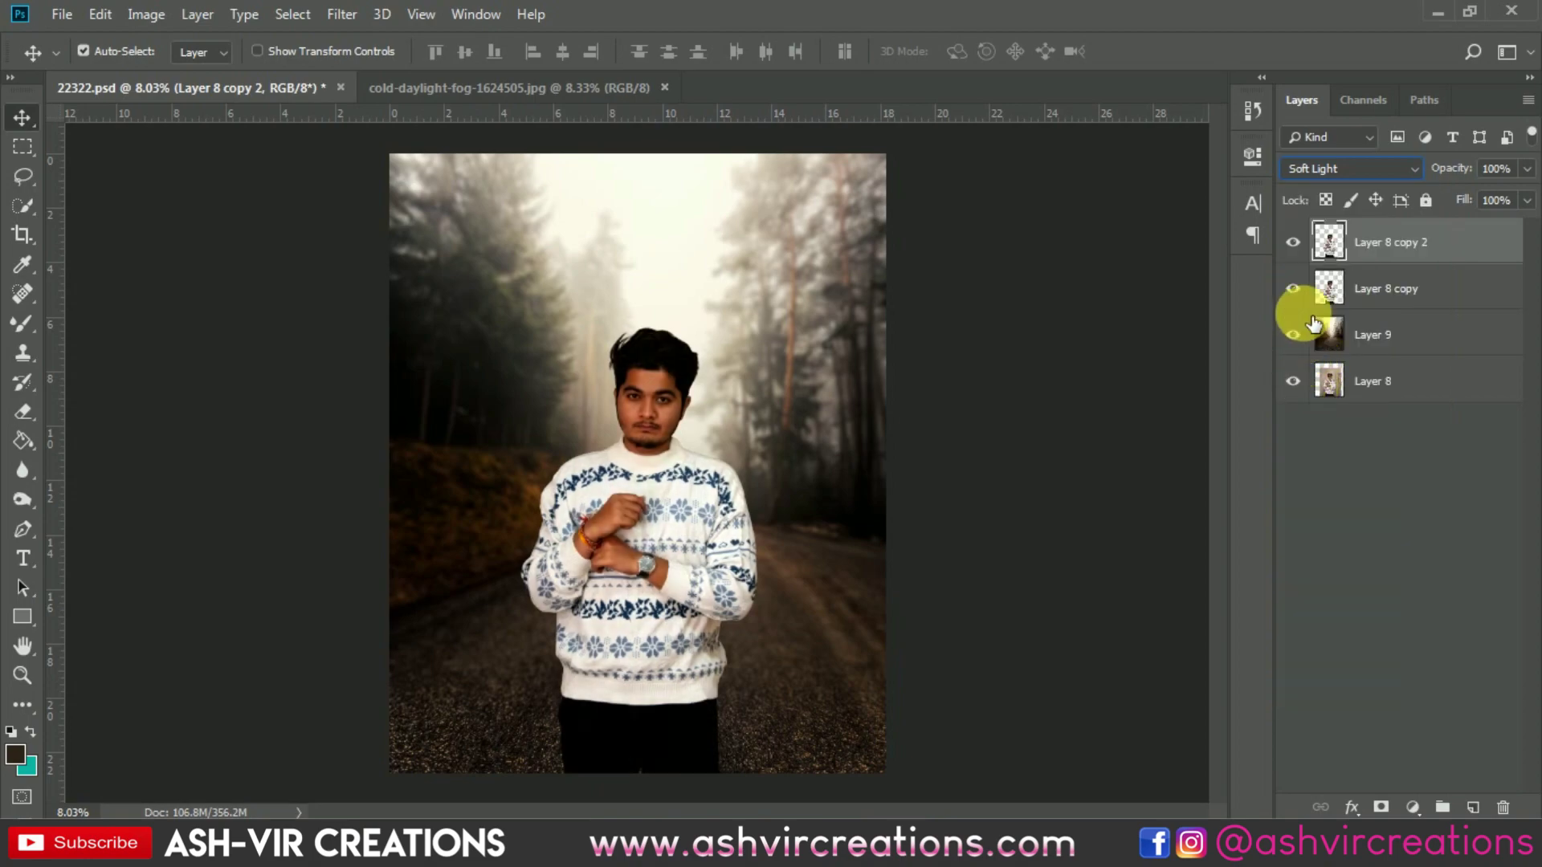
- Set the Soft Light copy's opacity to 48% and compare the man with and without it
{"action": "left_click", "coordinate": [1294, 242]}
{"action": "left_click", "coordinate": [1295, 242]}
{"action": "left_click", "coordinate": [1293, 242]}
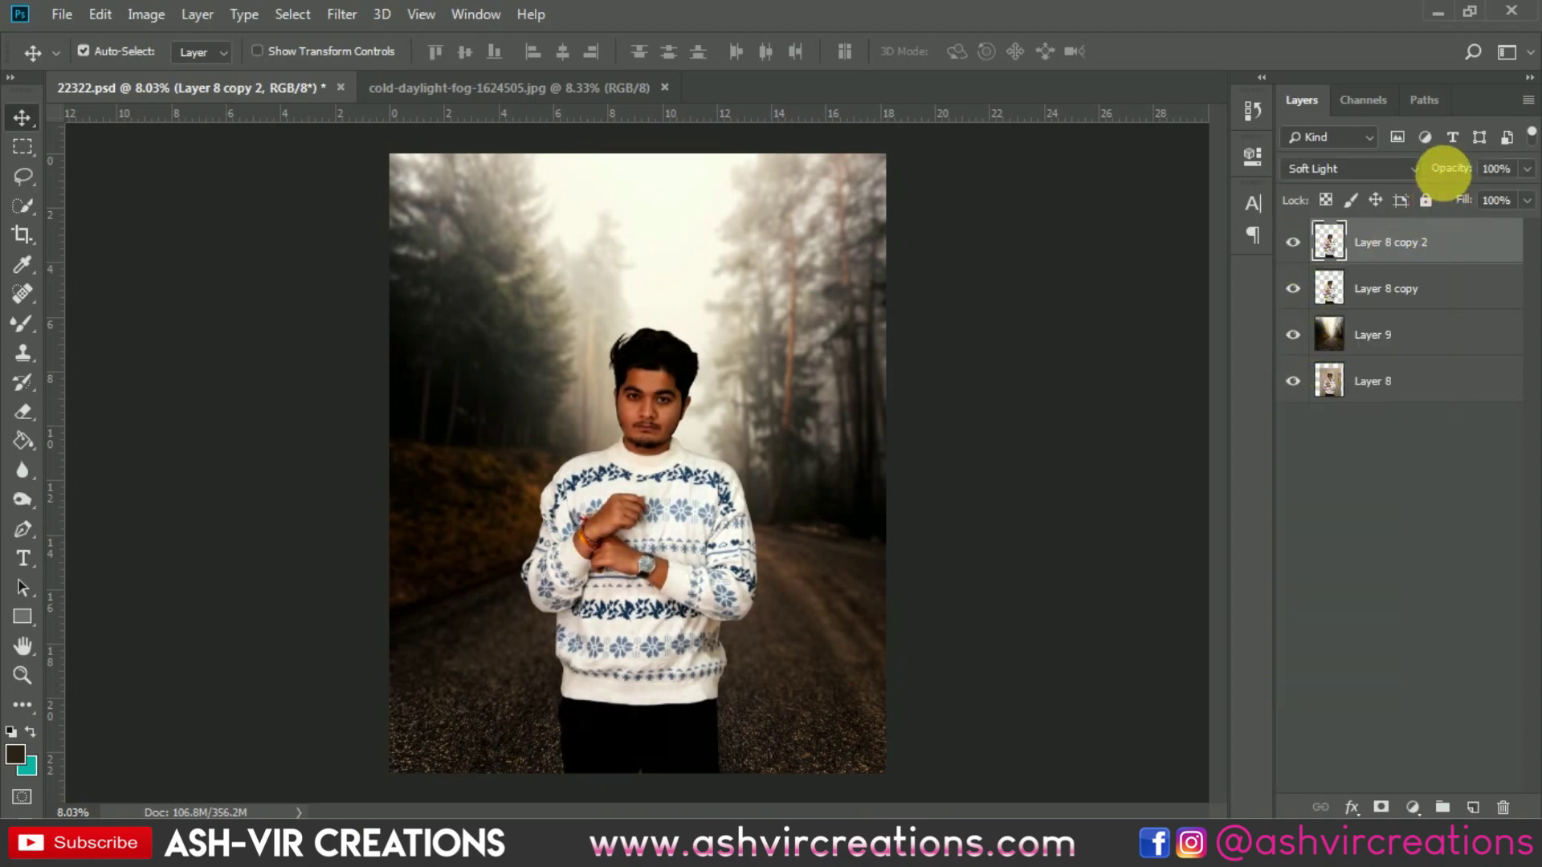
{"action": "left_click_drag", "start_coordinate": [1462, 177], "coordinate": [1261, 180]}
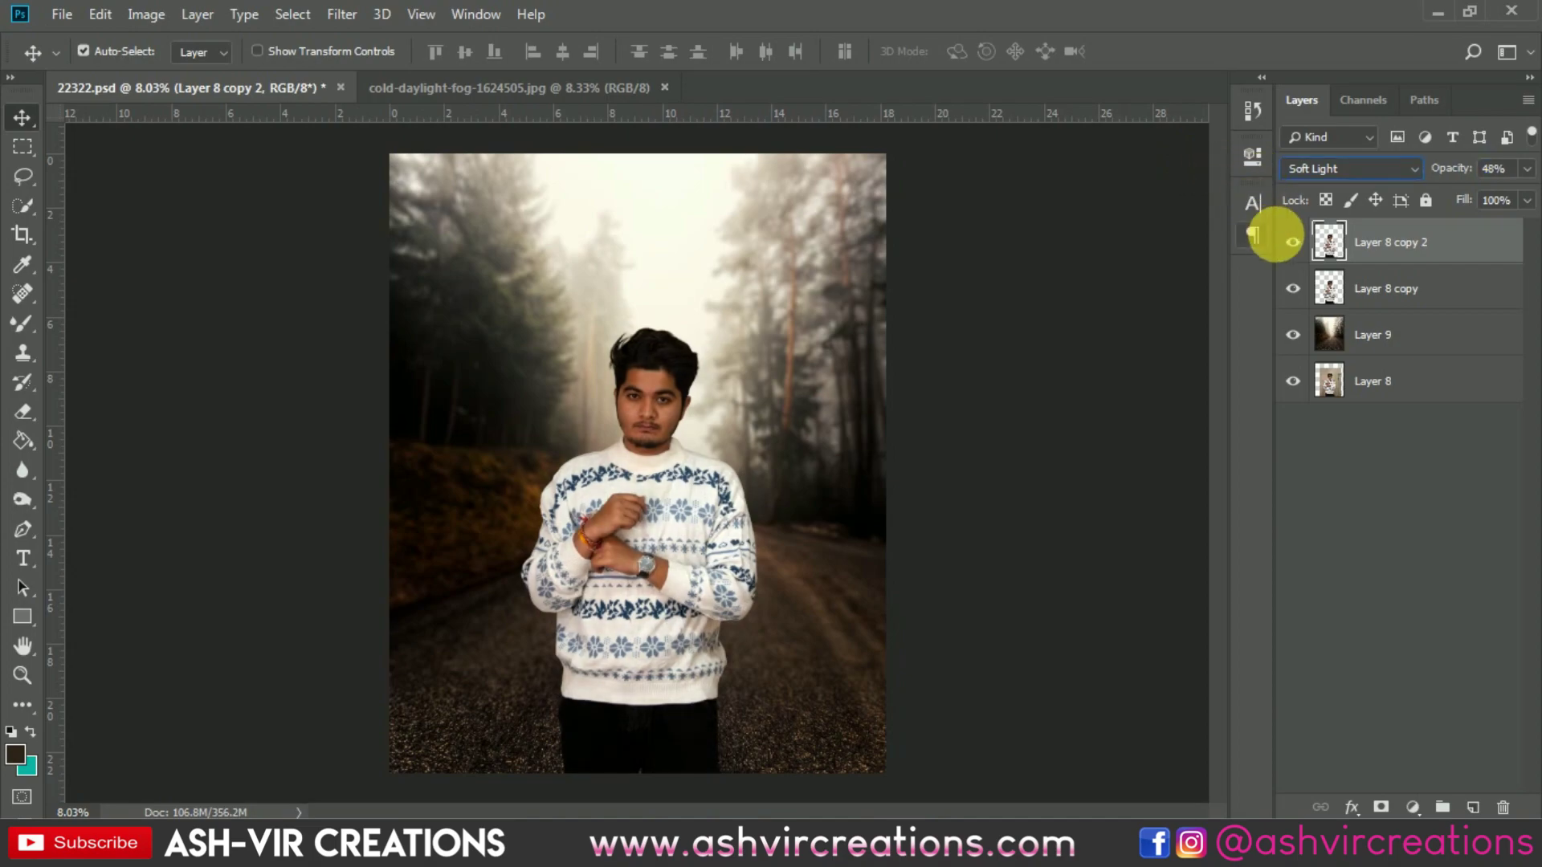
{"action": "left_click", "coordinate": [1293, 241]}
{"action": "left_click", "coordinate": [1292, 241]}
{"action": "left_click", "coordinate": [1292, 241]}
{"action": "left_click", "coordinate": [1292, 242]}
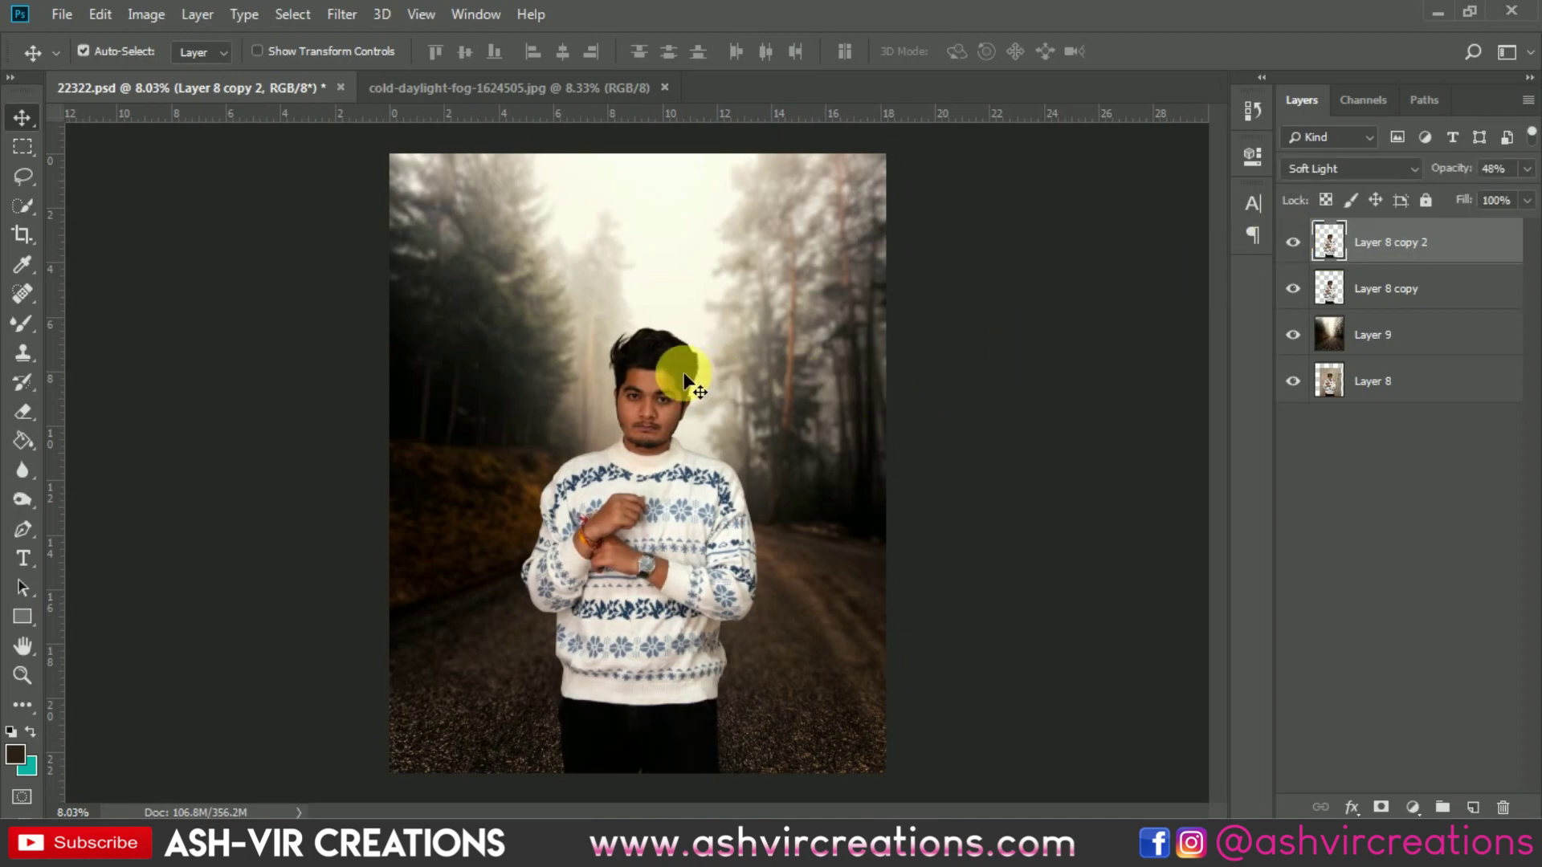
- Add a layer mask to the Soft Light copy and paint black over the man's hair with a 600 px soft brush
{"action": "left_click", "coordinate": [1380, 806]}
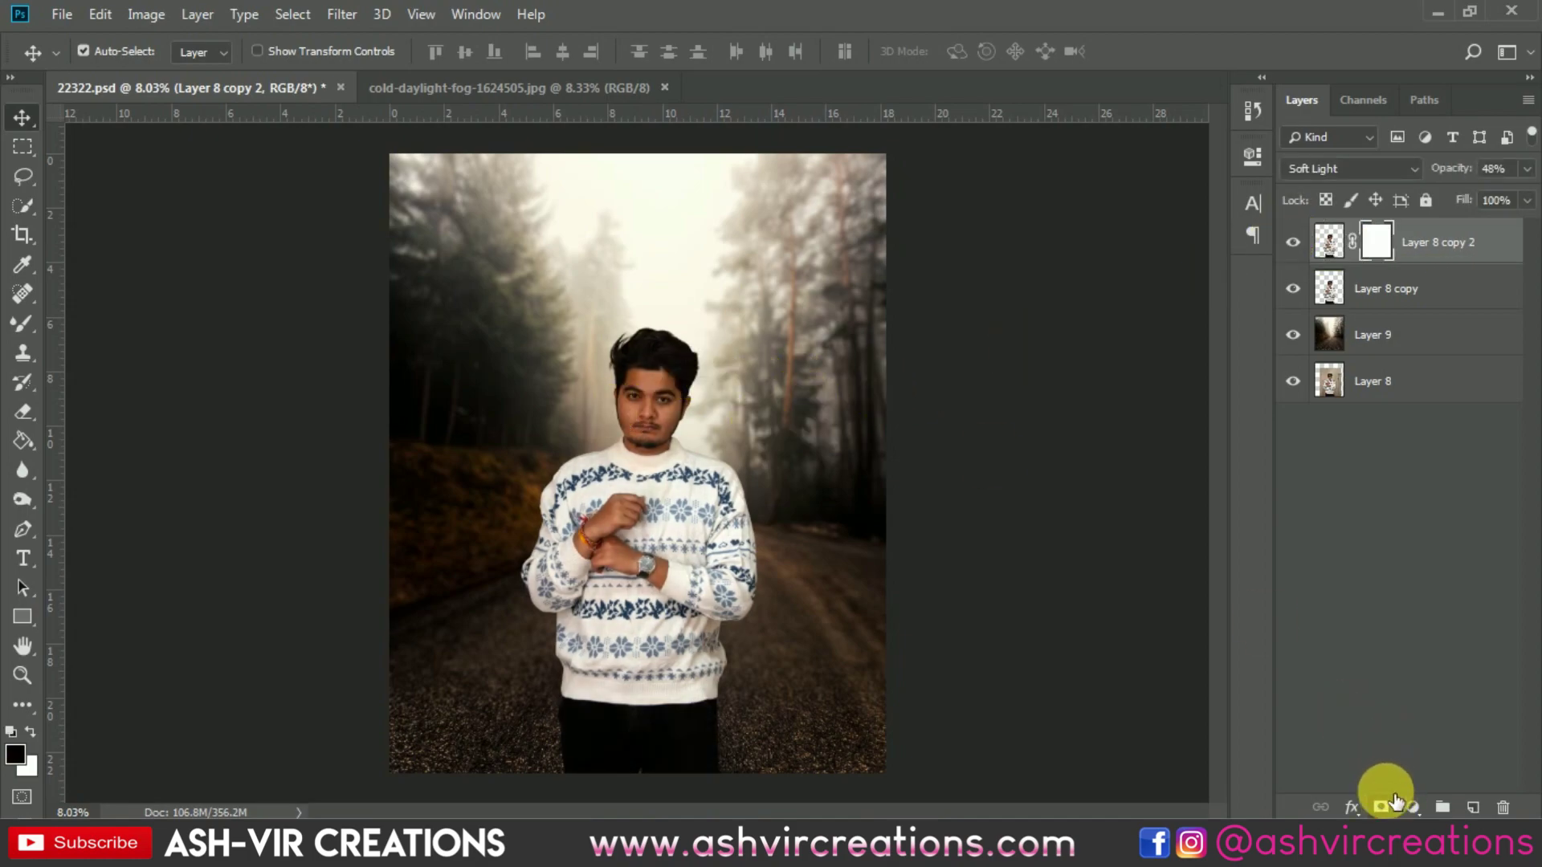
{"action": "left_click", "coordinate": [23, 323]}
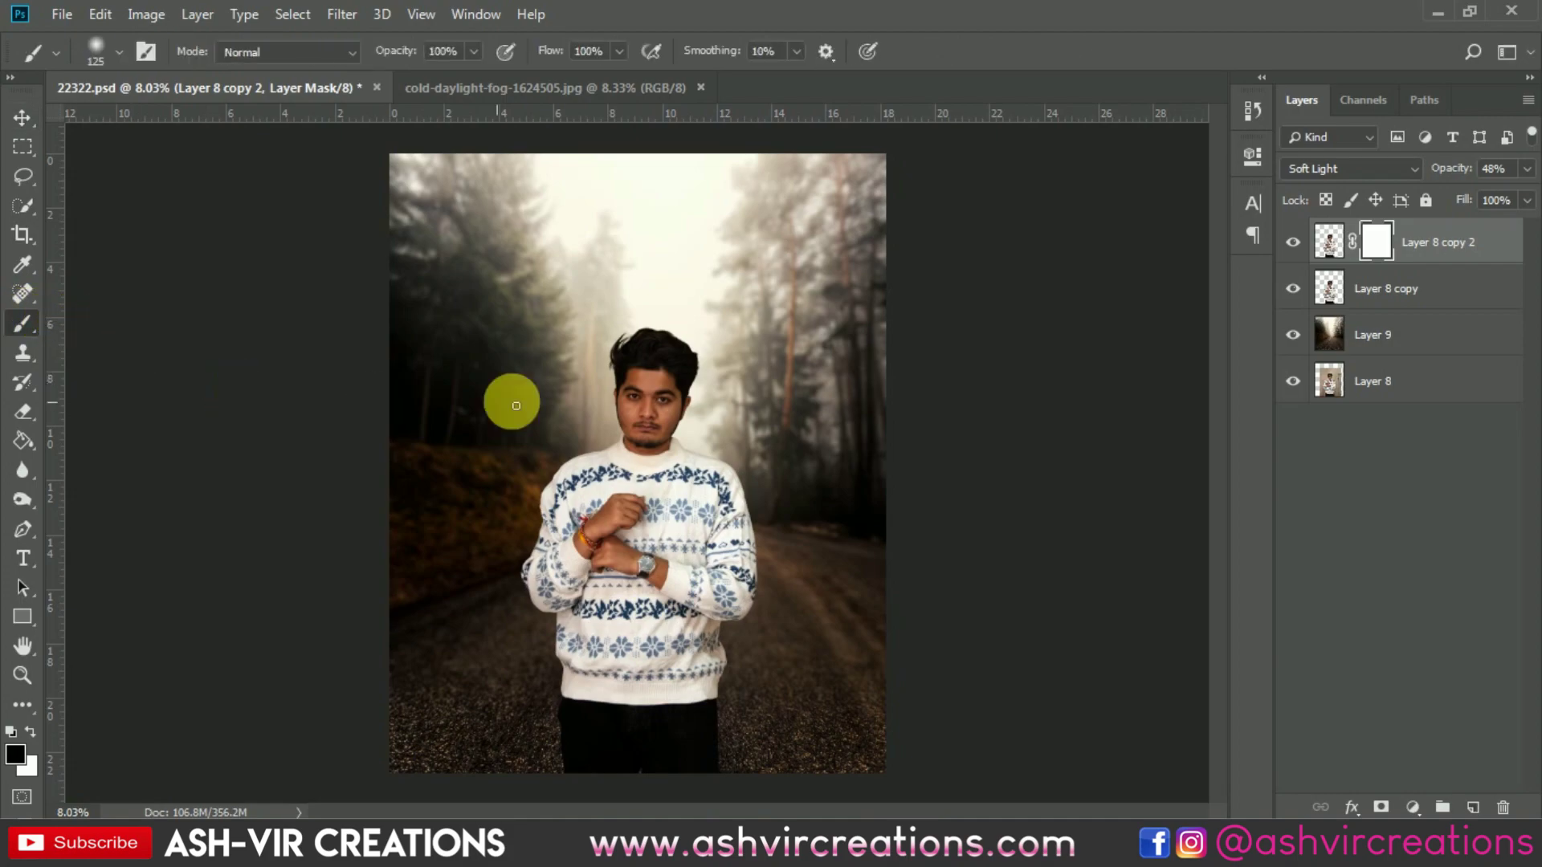
{"action": "scroll", "coordinate": [536, 316], "scroll_direction": "up", "scroll_amount": 4}
{"action": "scroll", "coordinate": [673, 381], "scroll_direction": "up", "scroll_amount": 3}
{"action": "key", "text": "bracketright"}
{"action": "key", "text": "bracketright"}
{"action": "key", "text": "bracketright"}
{"action": "key", "text": "bracketright"}
{"action": "key", "text": "bracketright"}
{"action": "key", "text": "bracketright"}
{"action": "key", "text": "bracketright"}
{"action": "key", "text": "bracketright"}
{"action": "key", "text": "bracketright"}
{"action": "key", "text": "bracketright"}
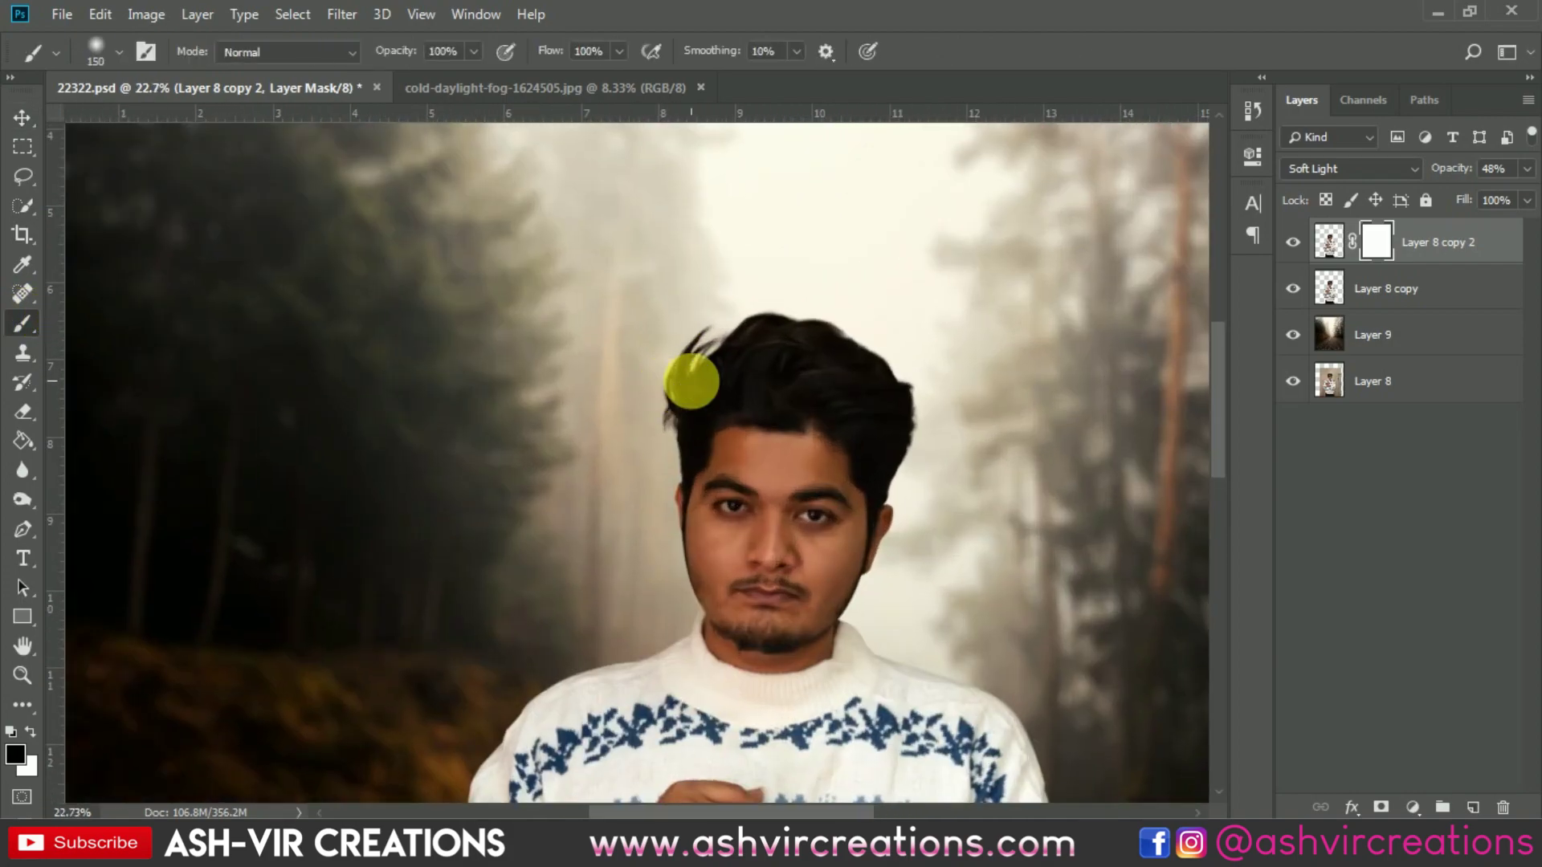
{"action": "key", "text": "bracketleft"}
{"action": "key", "text": "bracketleft"}
{"action": "mouse_move", "coordinate": [755, 404]}
{"action": "left_mouse_down"}
{"action": "mouse_move", "coordinate": [724, 429]}
{"action": "mouse_move", "coordinate": [824, 404]}
{"action": "mouse_move", "coordinate": [983, 480]}
{"action": "mouse_move", "coordinate": [898, 363]}
{"action": "mouse_move", "coordinate": [1031, 377]}
{"action": "left_mouse_up"}
{"action": "key", "text": "space"}
{"action": "left_click_drag", "start_coordinate": [983, 480], "coordinate": [931, 323]}
{"action": "left_click", "coordinate": [1292, 243]}
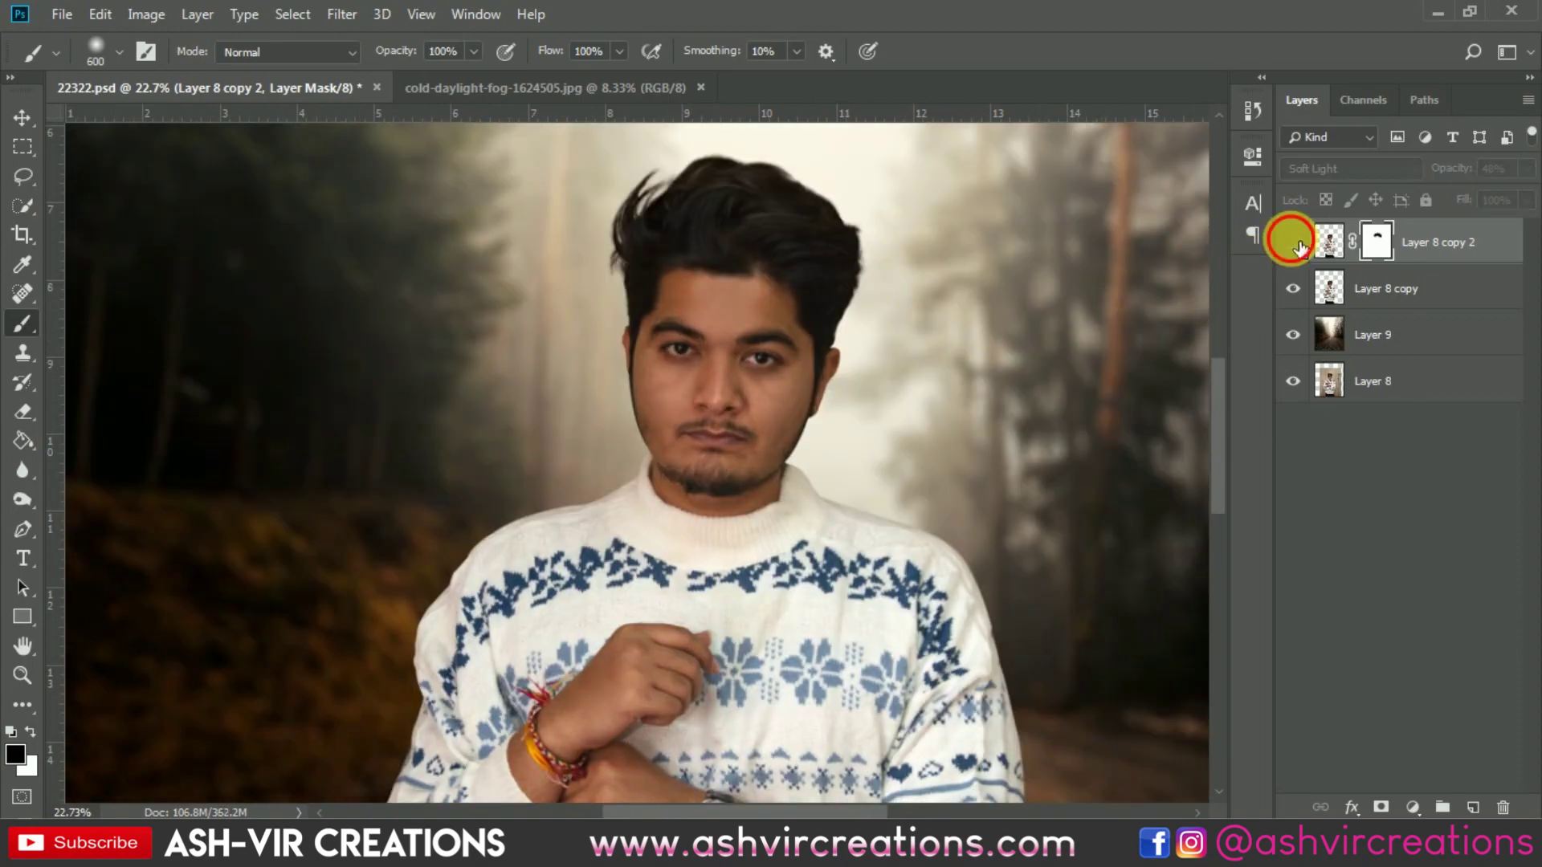
{"action": "left_click", "coordinate": [1293, 242]}
{"action": "scroll", "coordinate": [1119, 313], "scroll_direction": "down", "scroll_amount": 4}
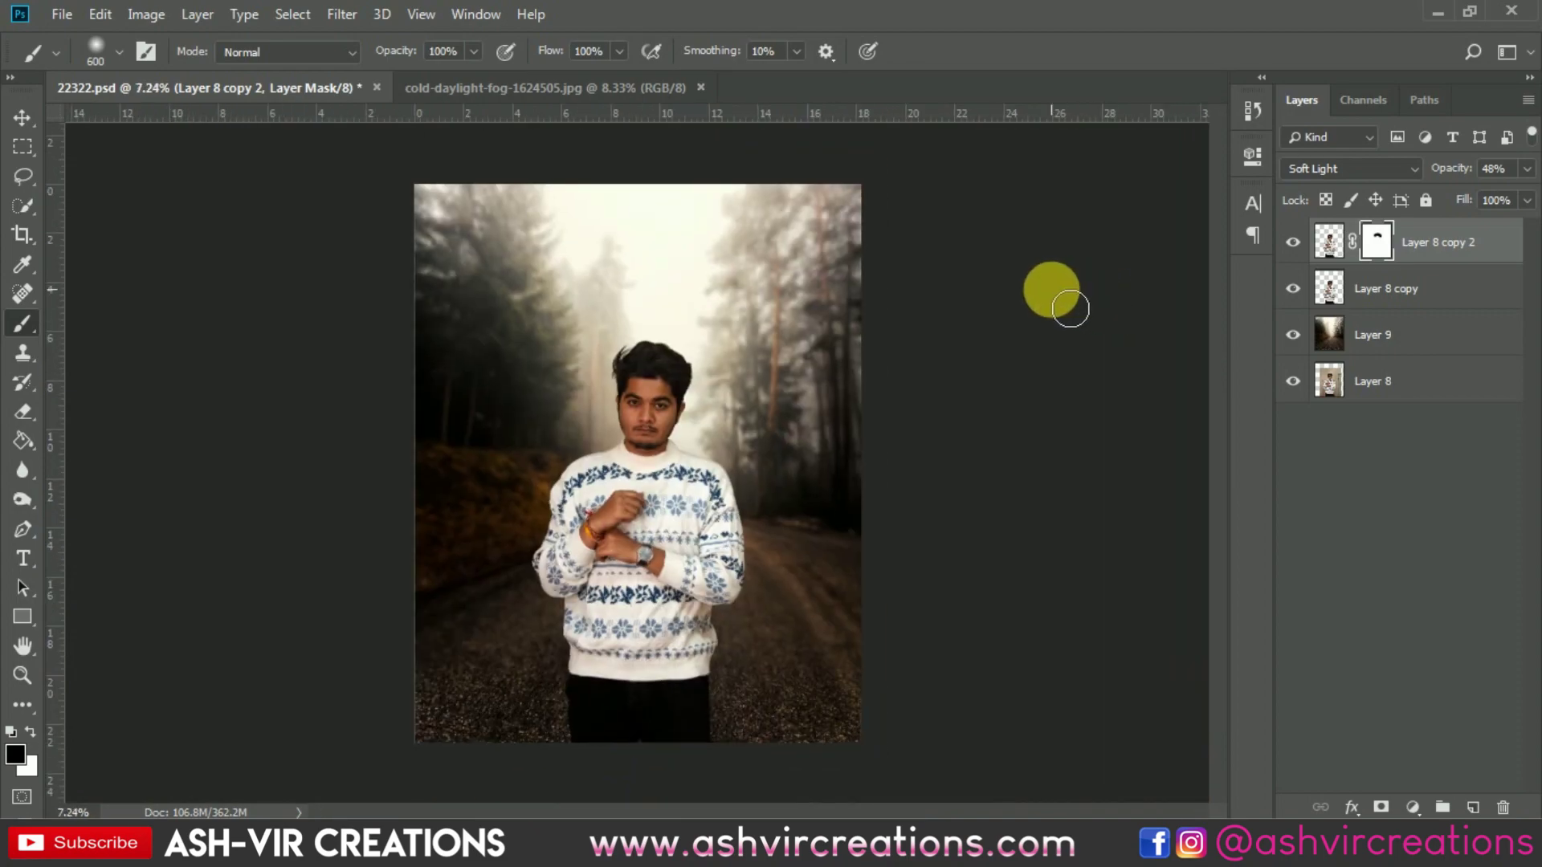
- Merge the masked Soft Light copy with the man's cut-out layer below it
{"action": "key", "text": "v"}
{"action": "left_click", "coordinate": [1383, 296]}
{"action": "right_click", "coordinate": [1375, 294]}
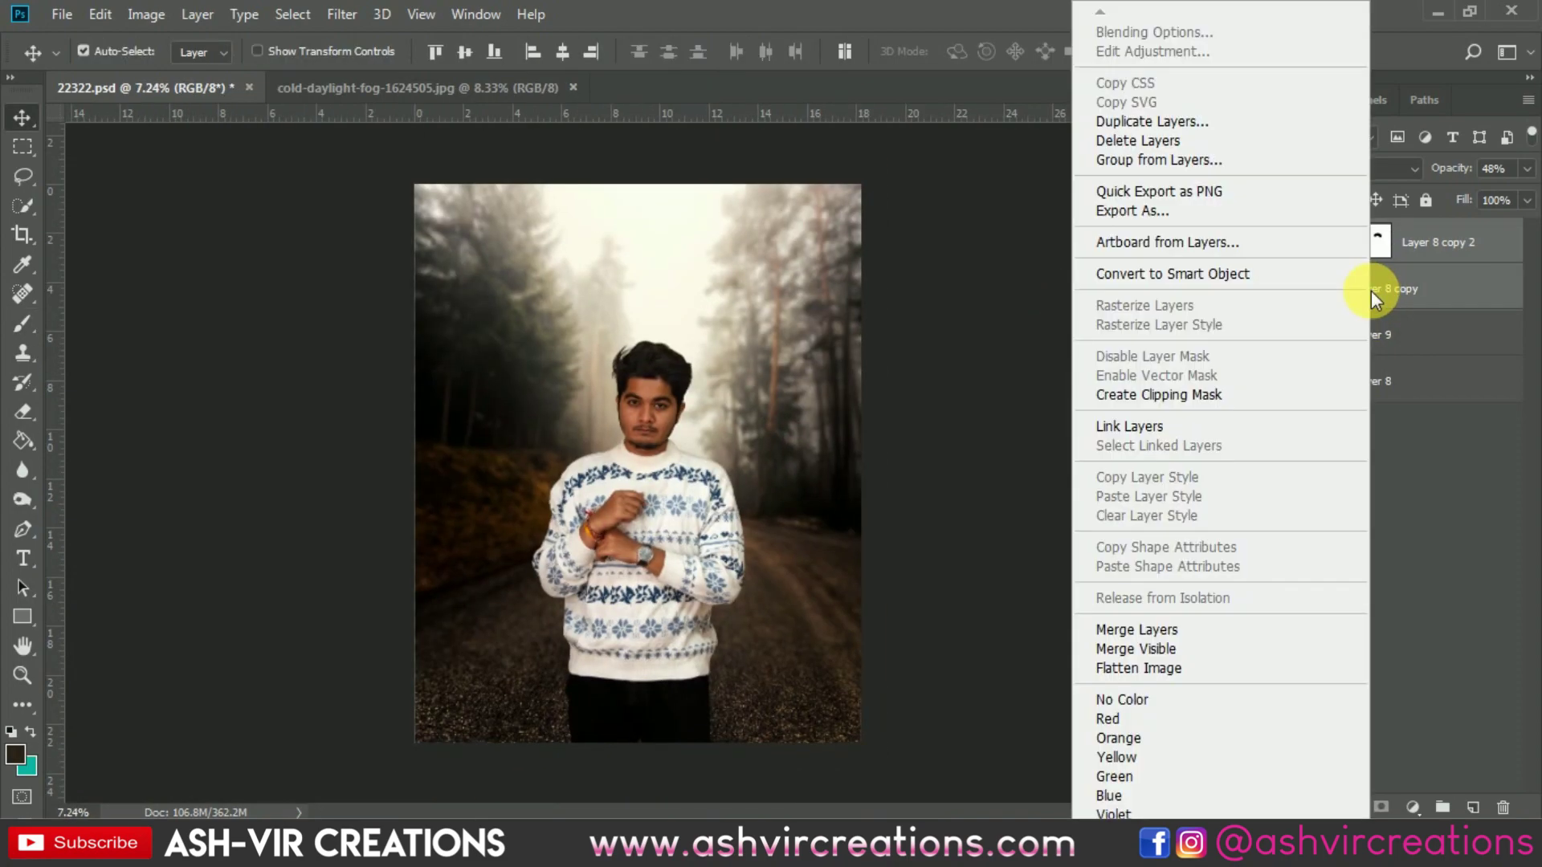
{"action": "left_click", "coordinate": [1136, 629]}
{"action": "scroll", "coordinate": [639, 422], "scroll_direction": "up", "scroll_amount": 1}
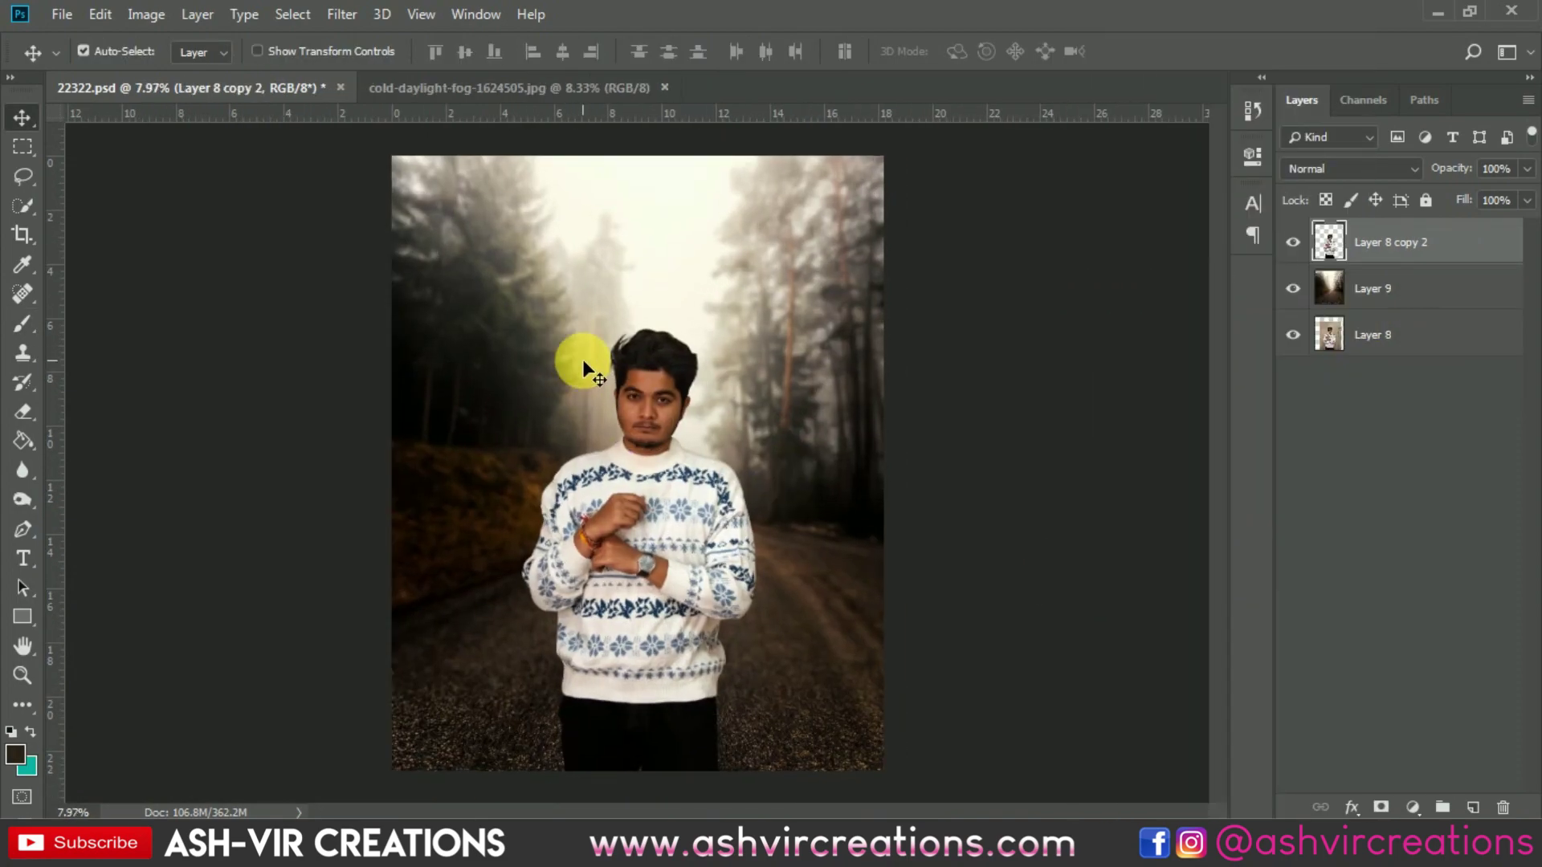
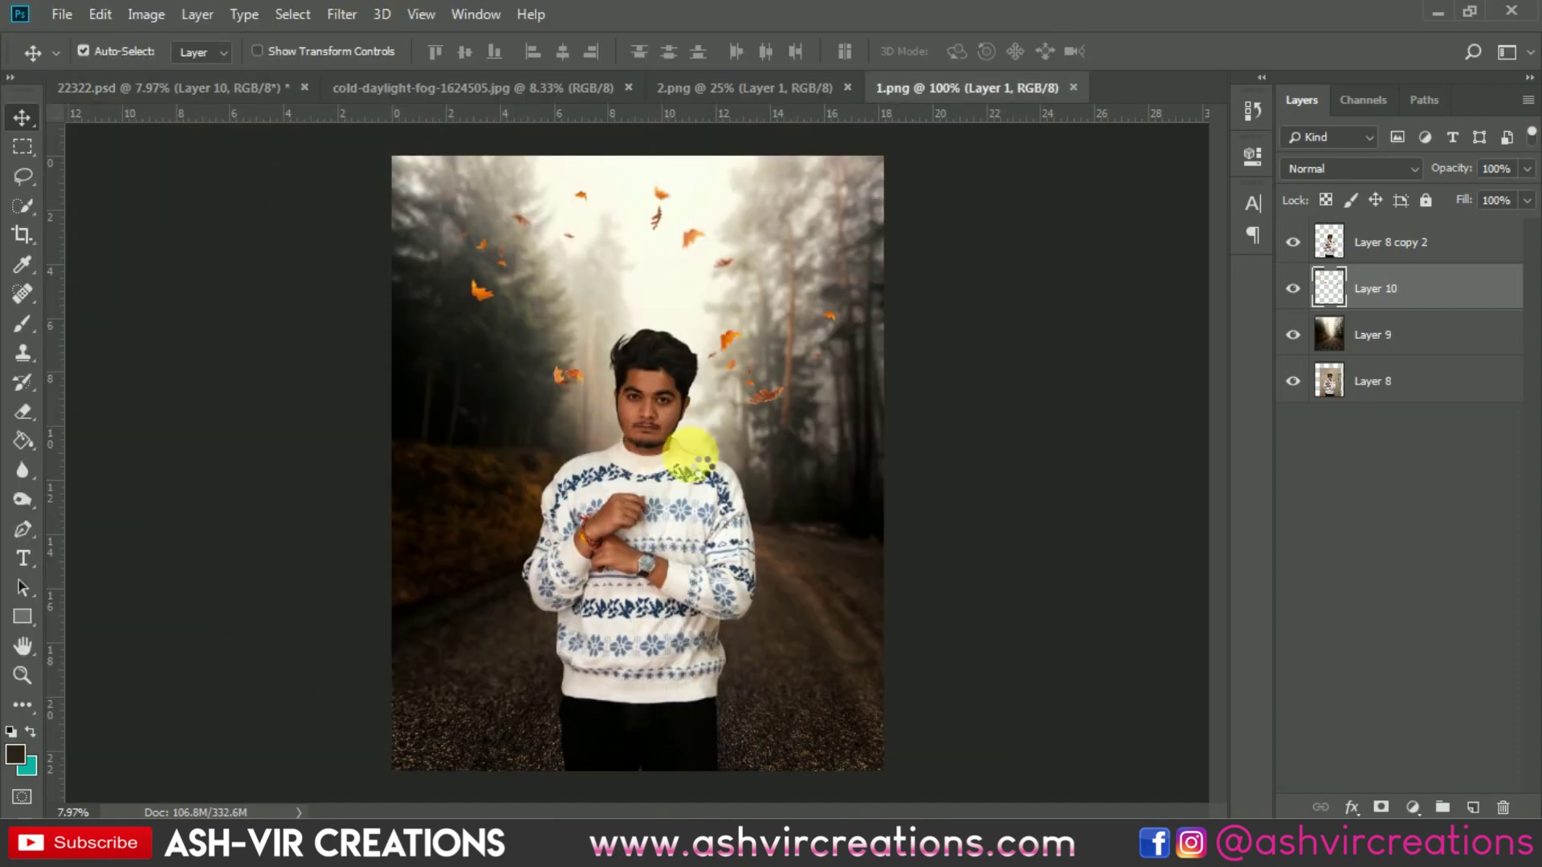
- Bring the leaves from 1.png into the composite, stack them above the man and enlarge them to about 230% over the lower half
{"action": "left_click_drag", "start_coordinate": [894, 353], "coordinate": [619, 481]}
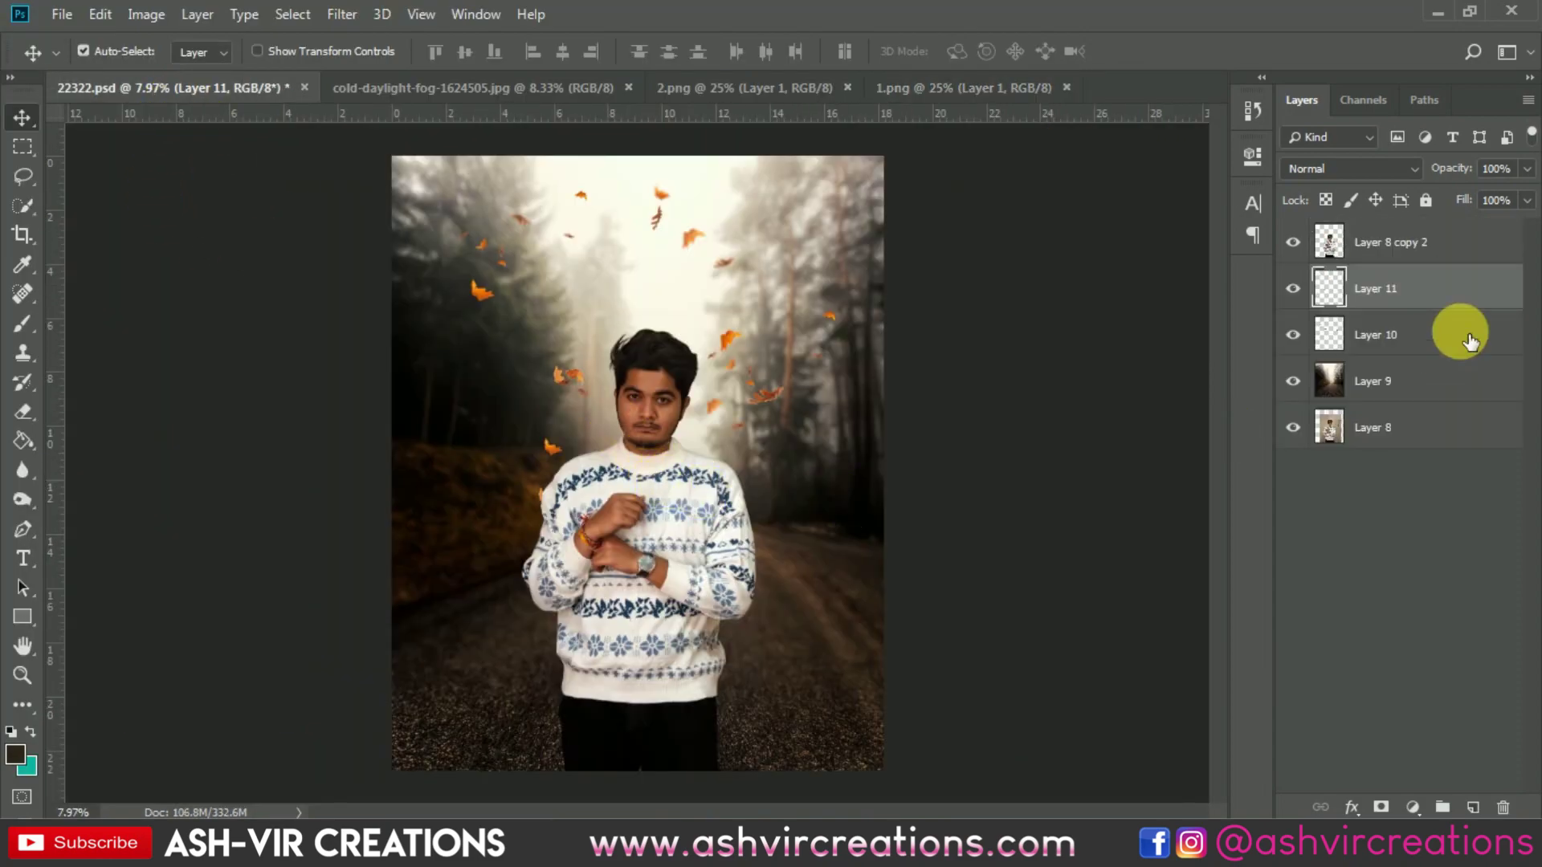
{"action": "left_click_drag", "start_coordinate": [1410, 286], "coordinate": [1439, 243]}
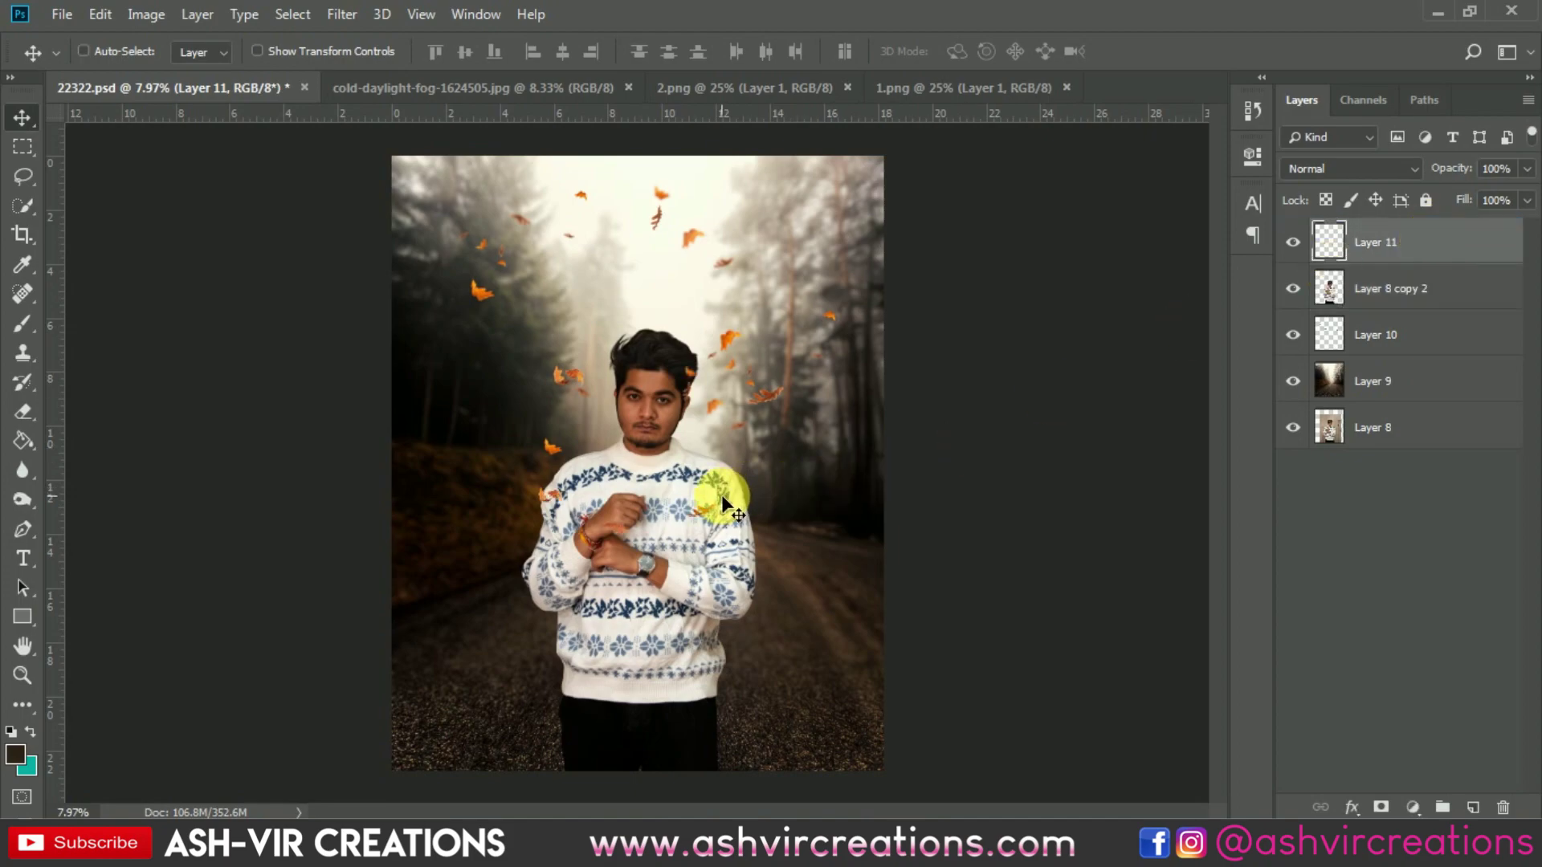
{"action": "key", "text": "ctrl+t"}
{"action": "left_click_drag", "start_coordinate": [751, 543], "coordinate": [884, 646]}
{"action": "mouse_move", "coordinate": [840, 557]}
{"action": "left_mouse_down"}
{"action": "mouse_move", "coordinate": [793, 671]}
{"action": "mouse_move", "coordinate": [802, 557]}
{"action": "mouse_move", "coordinate": [831, 572]}
{"action": "left_mouse_up"}
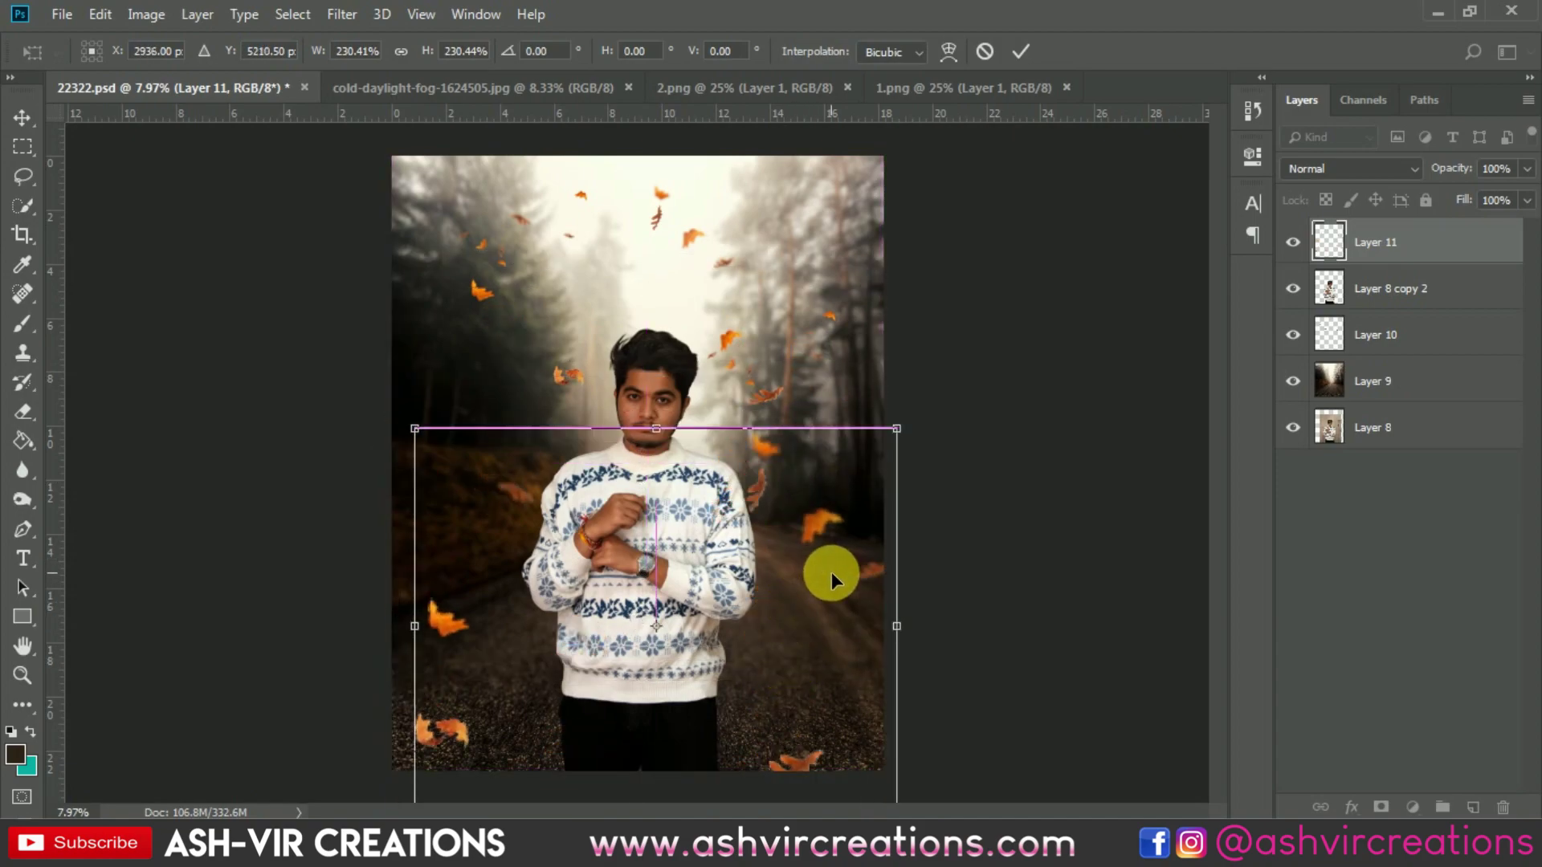
{"action": "key", "text": "Return"}
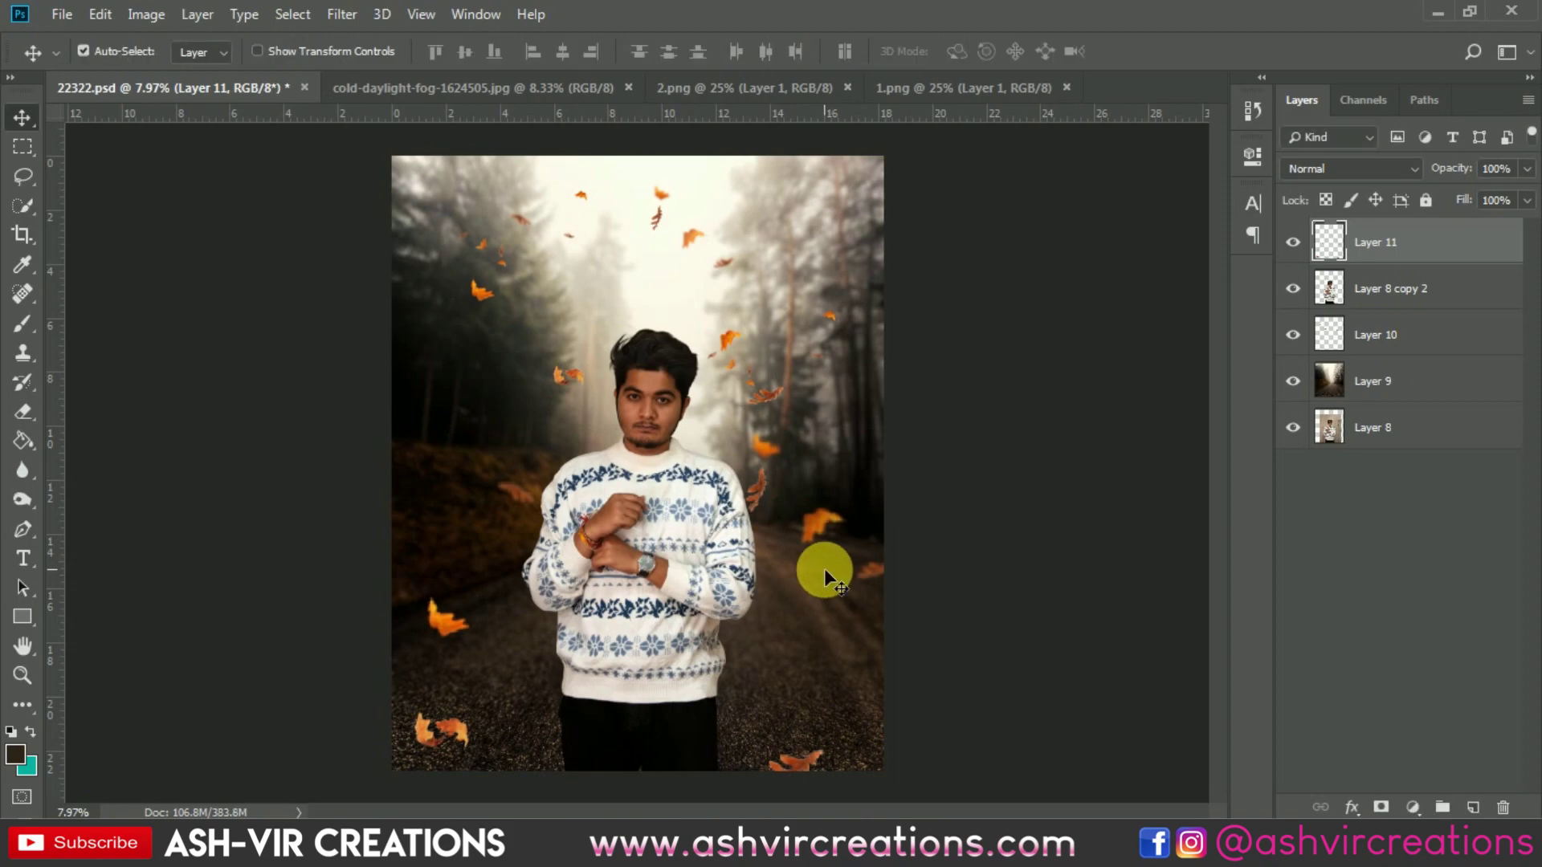
- Erase the leaves in both bottom corners of the picture from the top leaf layer with a 165 px soft eraser
{"action": "scroll", "coordinate": [803, 562], "scroll_direction": "up", "scroll_amount": 1}
{"action": "scroll", "coordinate": [798, 514], "scroll_direction": "up", "scroll_amount": 1}
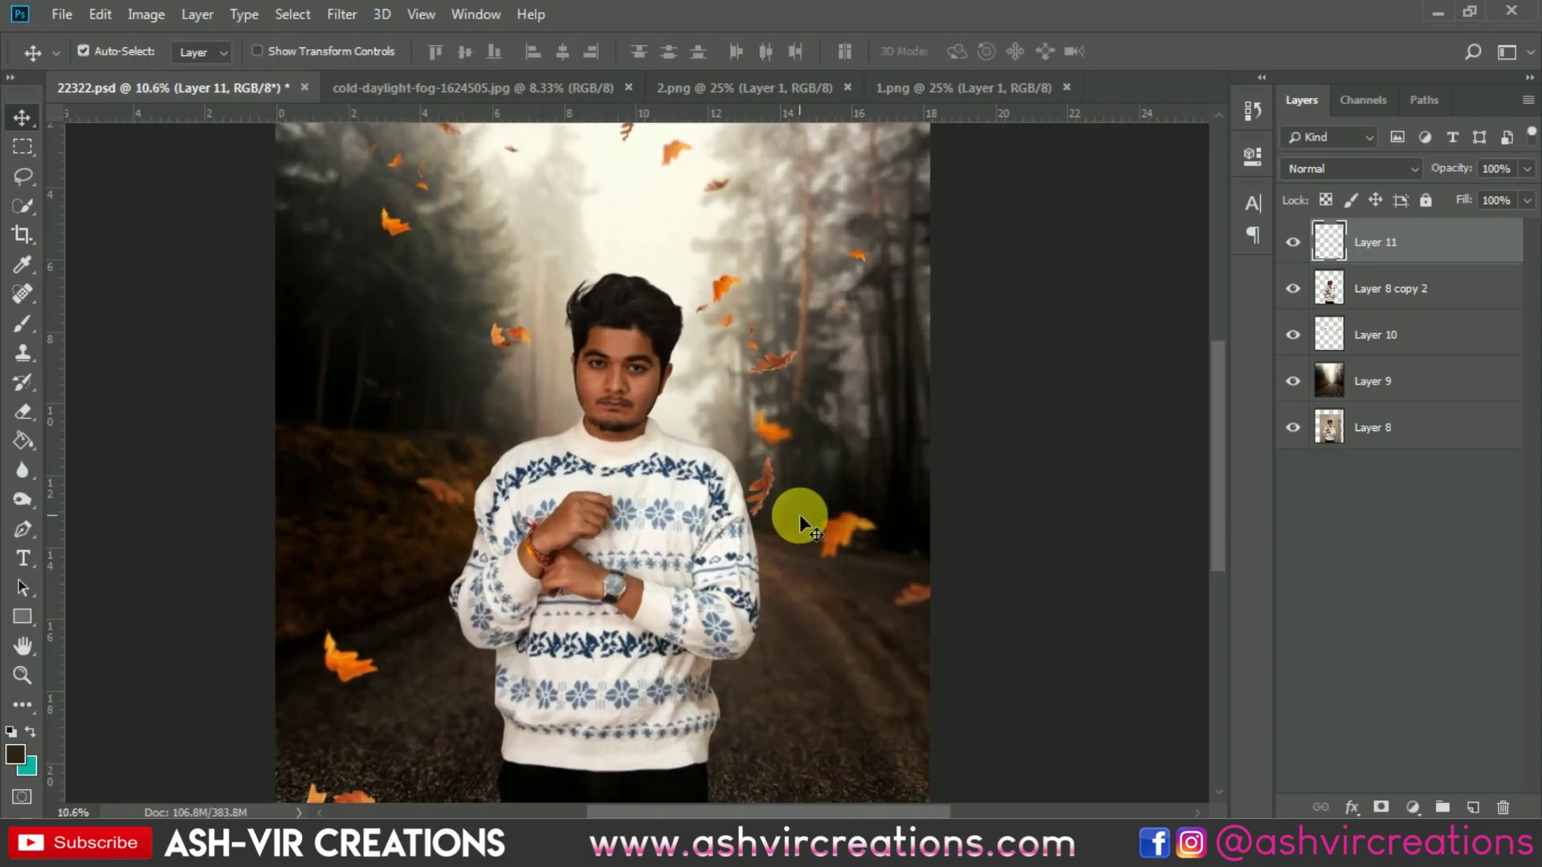
{"action": "left_click_drag", "start_coordinate": [799, 593], "coordinate": [836, 359]}
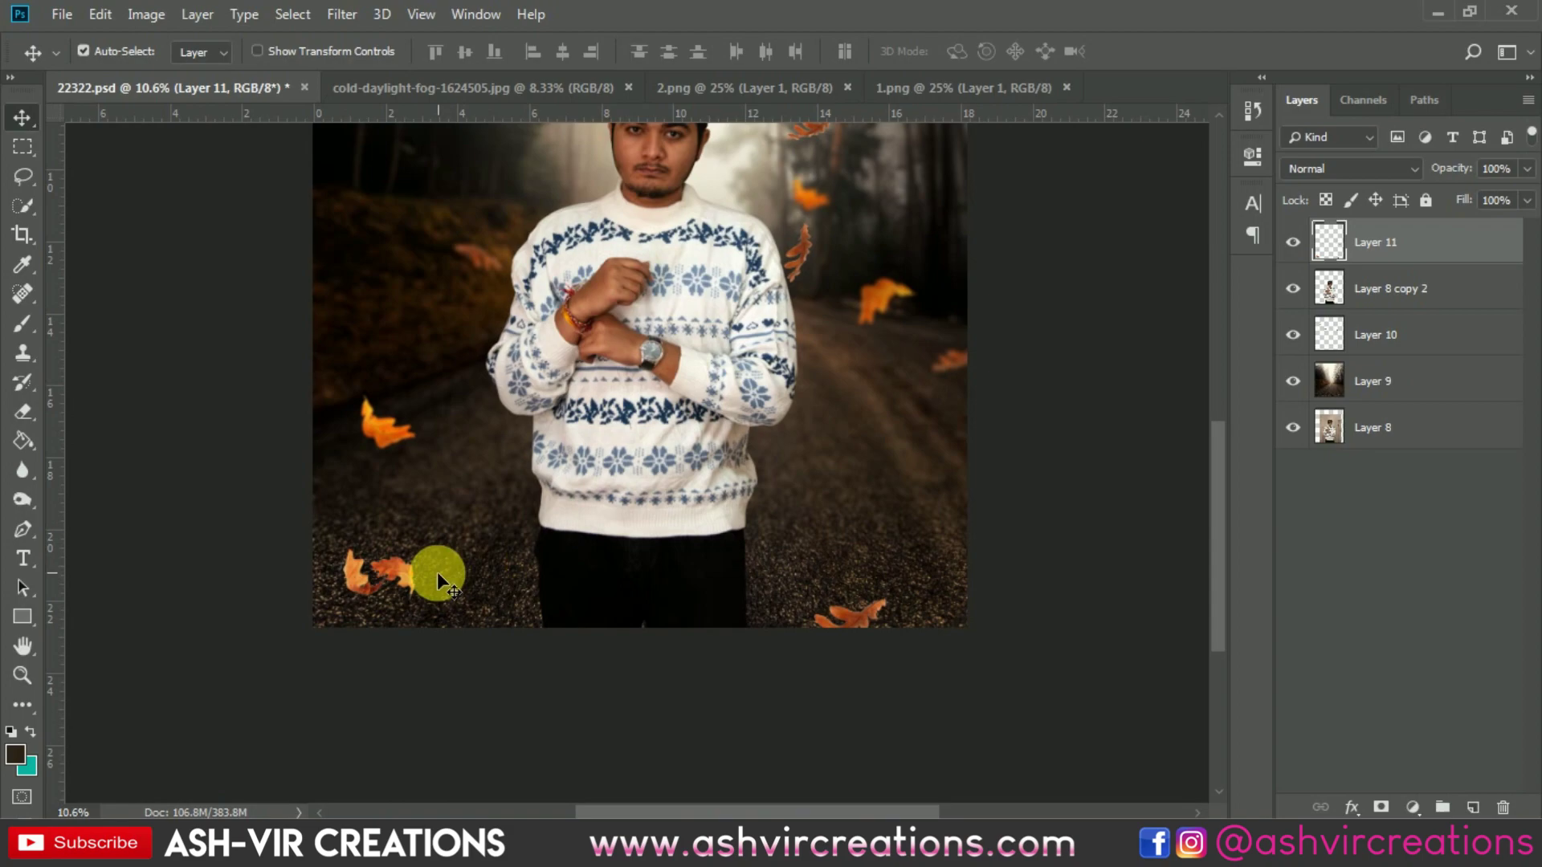
{"action": "scroll", "coordinate": [465, 573], "scroll_direction": "down", "scroll_amount": 2}
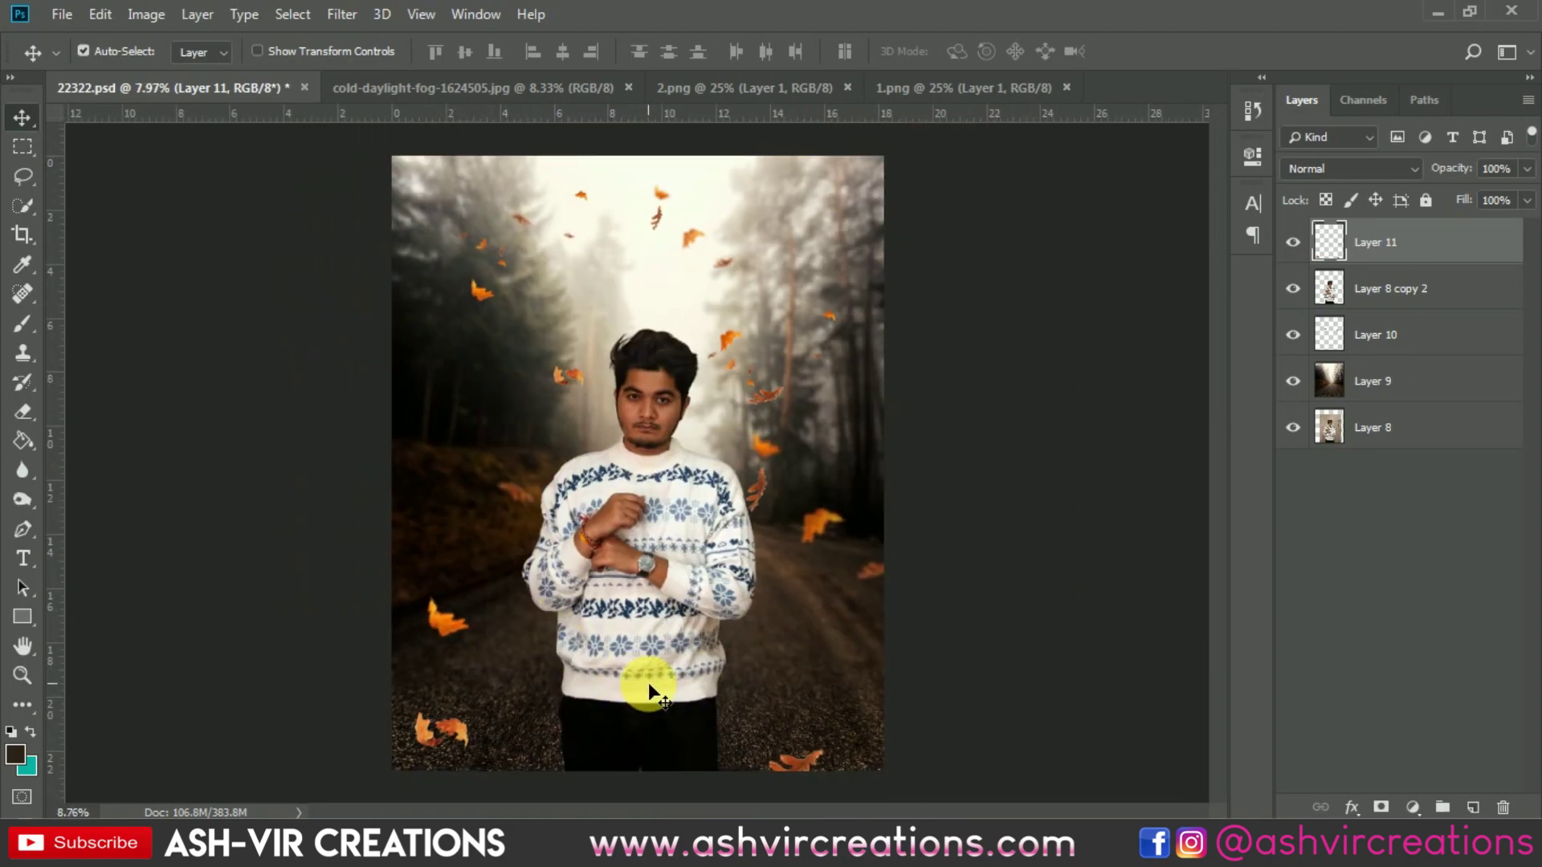
{"action": "scroll", "coordinate": [649, 686], "scroll_direction": "up", "scroll_amount": 2}
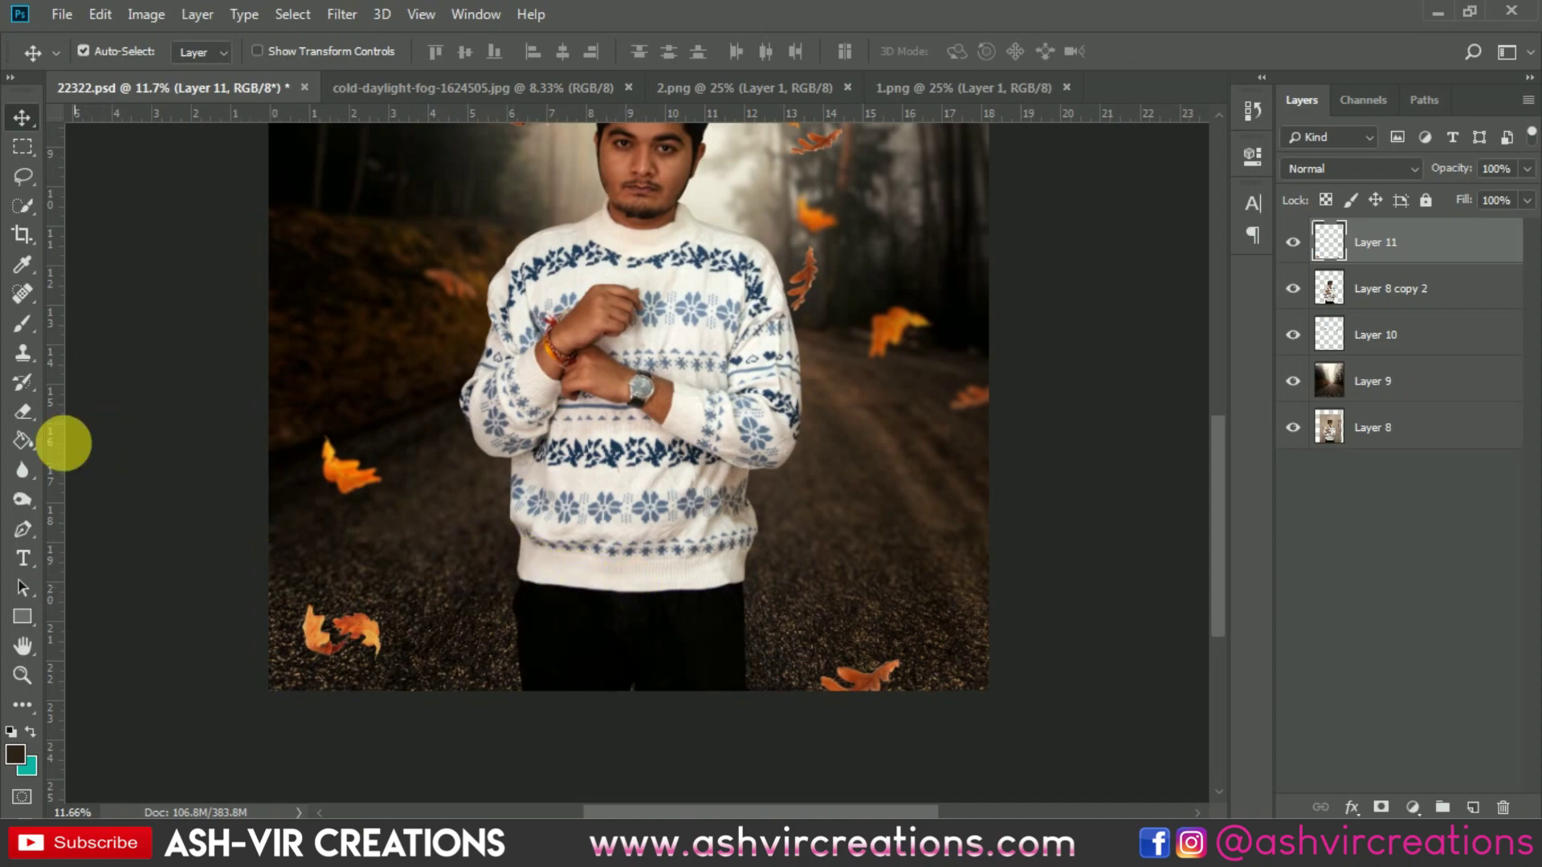
{"action": "left_click", "coordinate": [16, 430]}
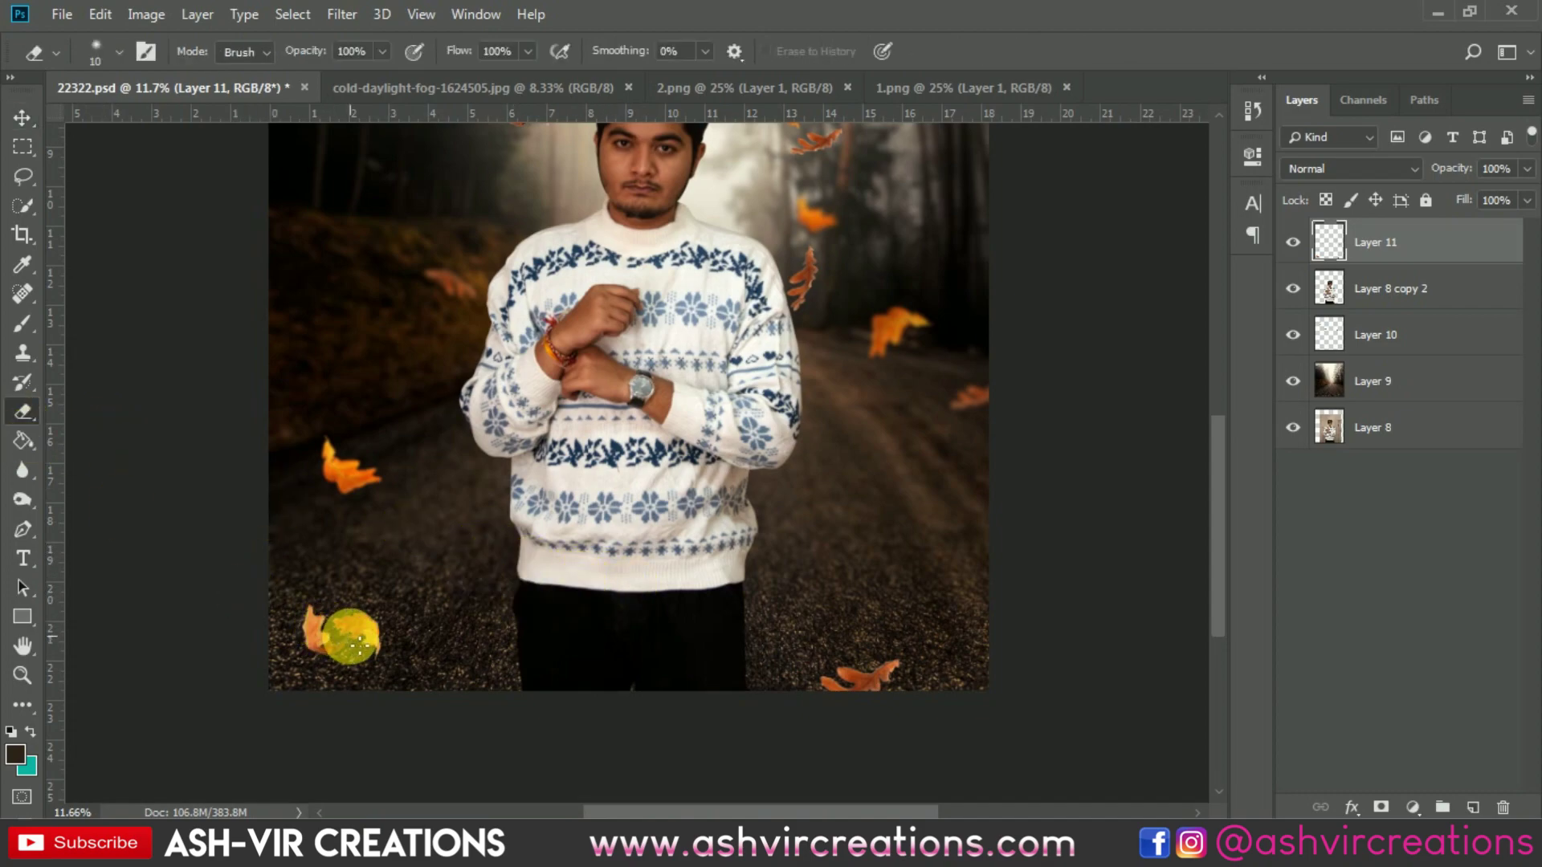
{"action": "right_click", "coordinate": [349, 626]}
{"action": "mouse_move", "coordinate": [305, 606]}
{"action": "left_mouse_down"}
{"action": "mouse_move", "coordinate": [320, 667]}
{"action": "mouse_move", "coordinate": [416, 643]}
{"action": "mouse_move", "coordinate": [362, 630]}
{"action": "left_mouse_up"}
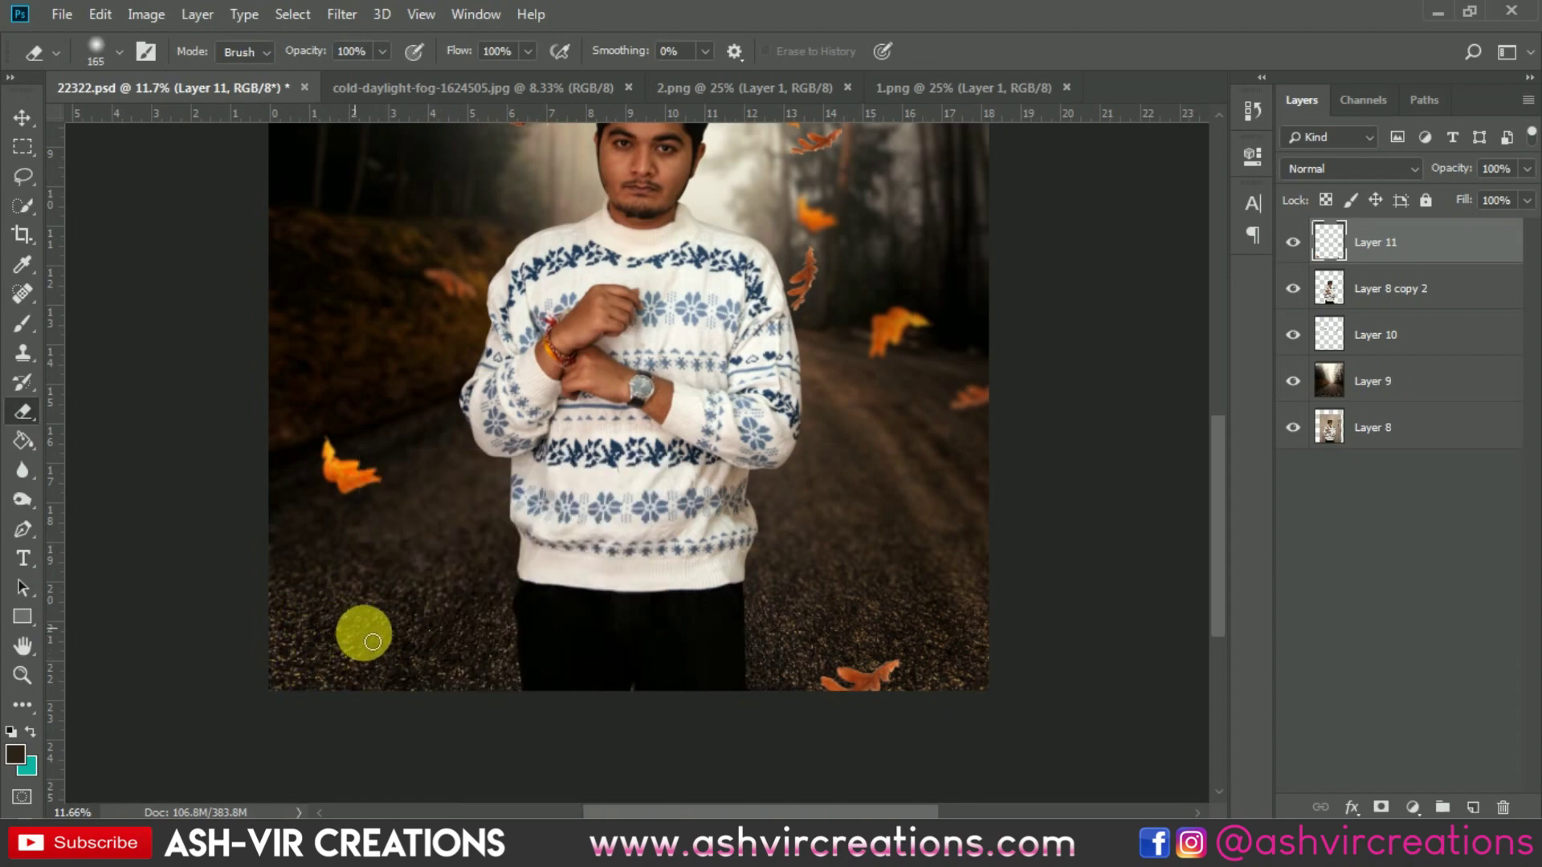
{"action": "left_click_drag", "start_coordinate": [835, 681], "coordinate": [934, 673]}
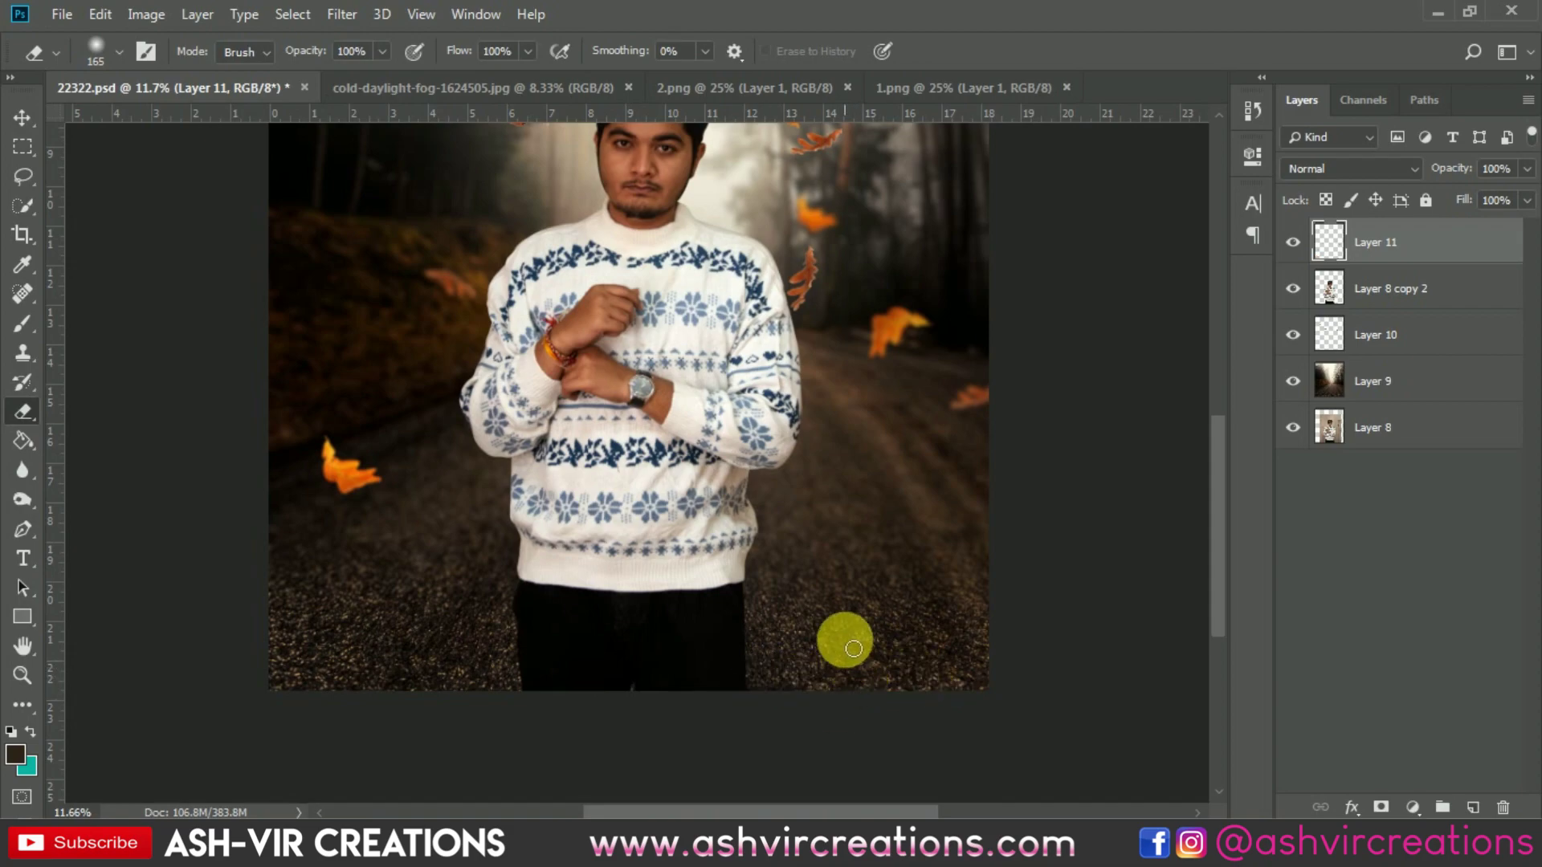
{"action": "key", "text": "v"}
{"action": "scroll", "coordinate": [810, 538], "scroll_direction": "down", "scroll_amount": 5}
{"action": "scroll", "coordinate": [723, 378], "scroll_direction": "up", "scroll_amount": 2}
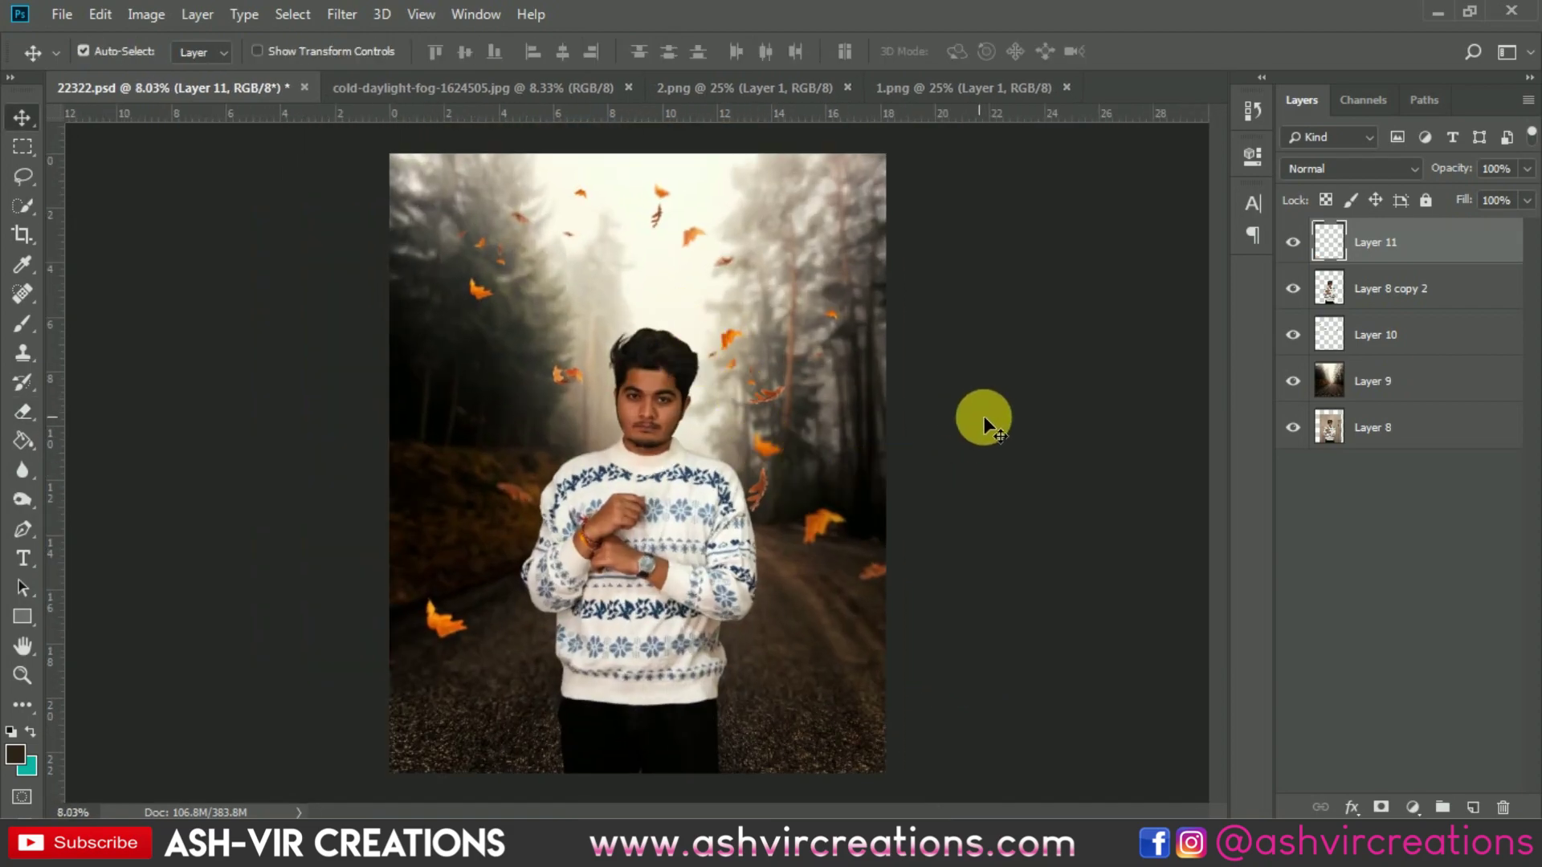
- Compare the image with and without the top leaf layer and fine-tune that layer's horizontal position
{"action": "left_click", "coordinate": [1292, 242]}
{"action": "left_click", "coordinate": [1292, 242]}
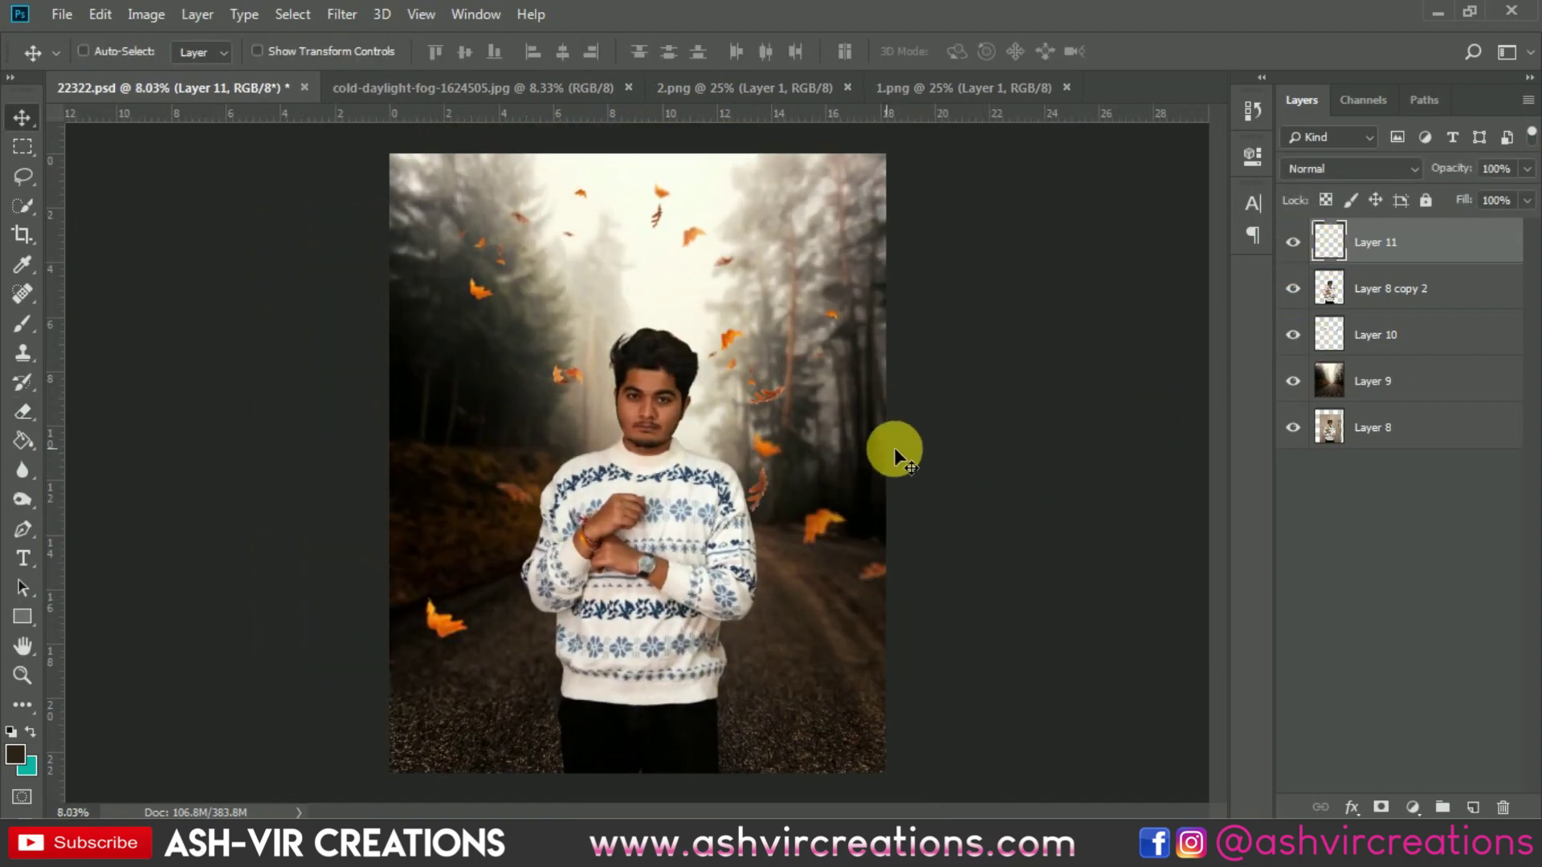
{"action": "key", "text": "ctrl+t"}
{"action": "left_click_drag", "start_coordinate": [844, 509], "coordinate": [834, 506]}
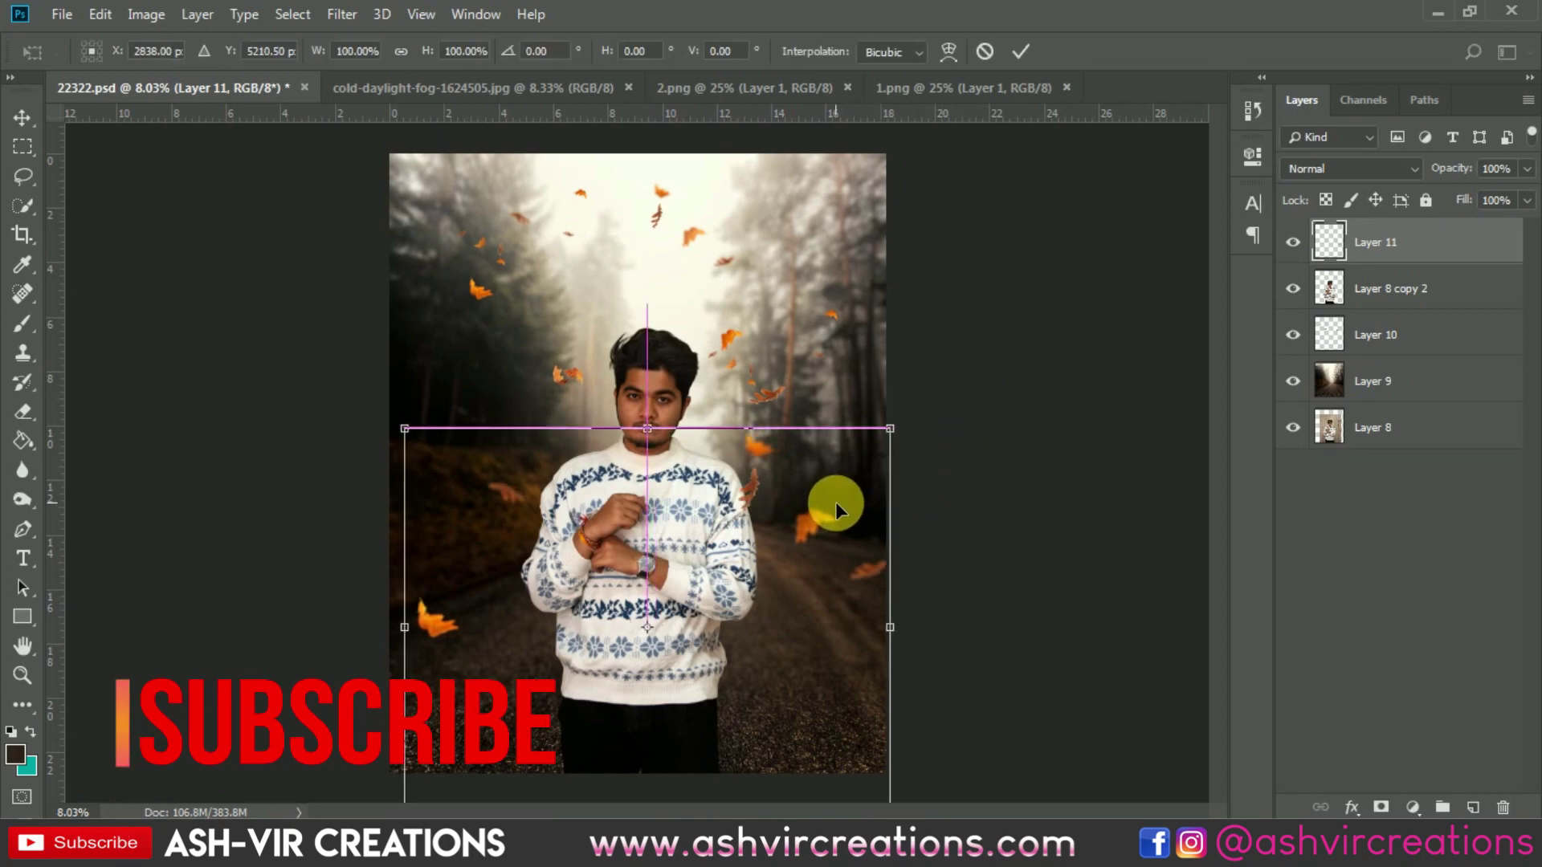
{"action": "left_click_drag", "start_coordinate": [835, 503], "coordinate": [846, 501]}
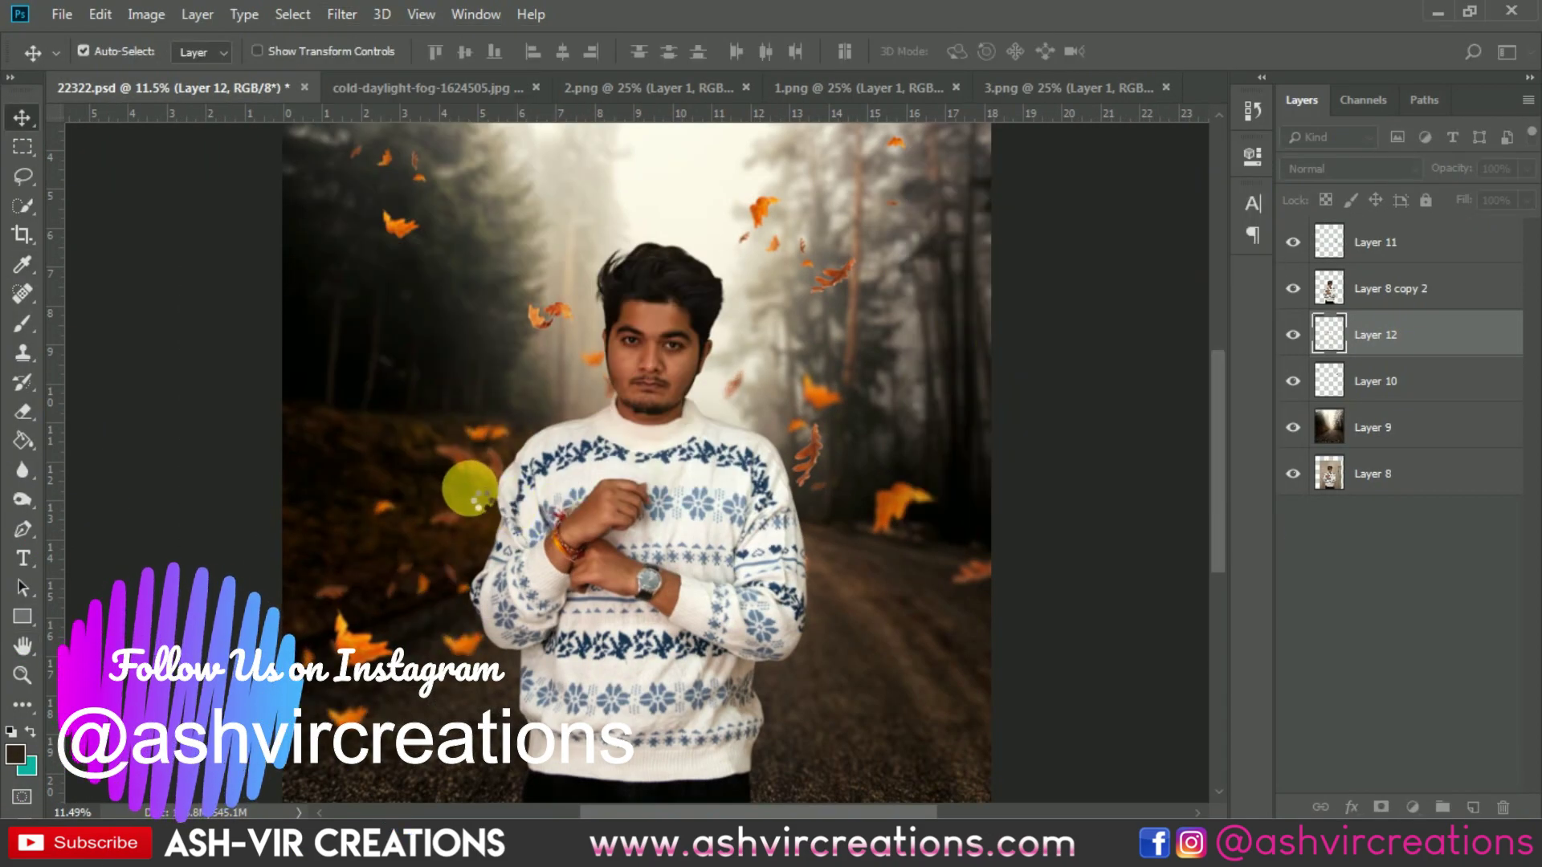
- Reposition the leaves from 3.png behind the man, shifting them from the grassy bank toward the road side
{"action": "left_click_drag", "start_coordinate": [470, 490], "coordinate": [667, 477]}
{"action": "key", "text": "ctrl+t"}
{"action": "key", "text": "Return"}
{"action": "scroll", "coordinate": [688, 466], "scroll_direction": "down", "scroll_amount": 3}
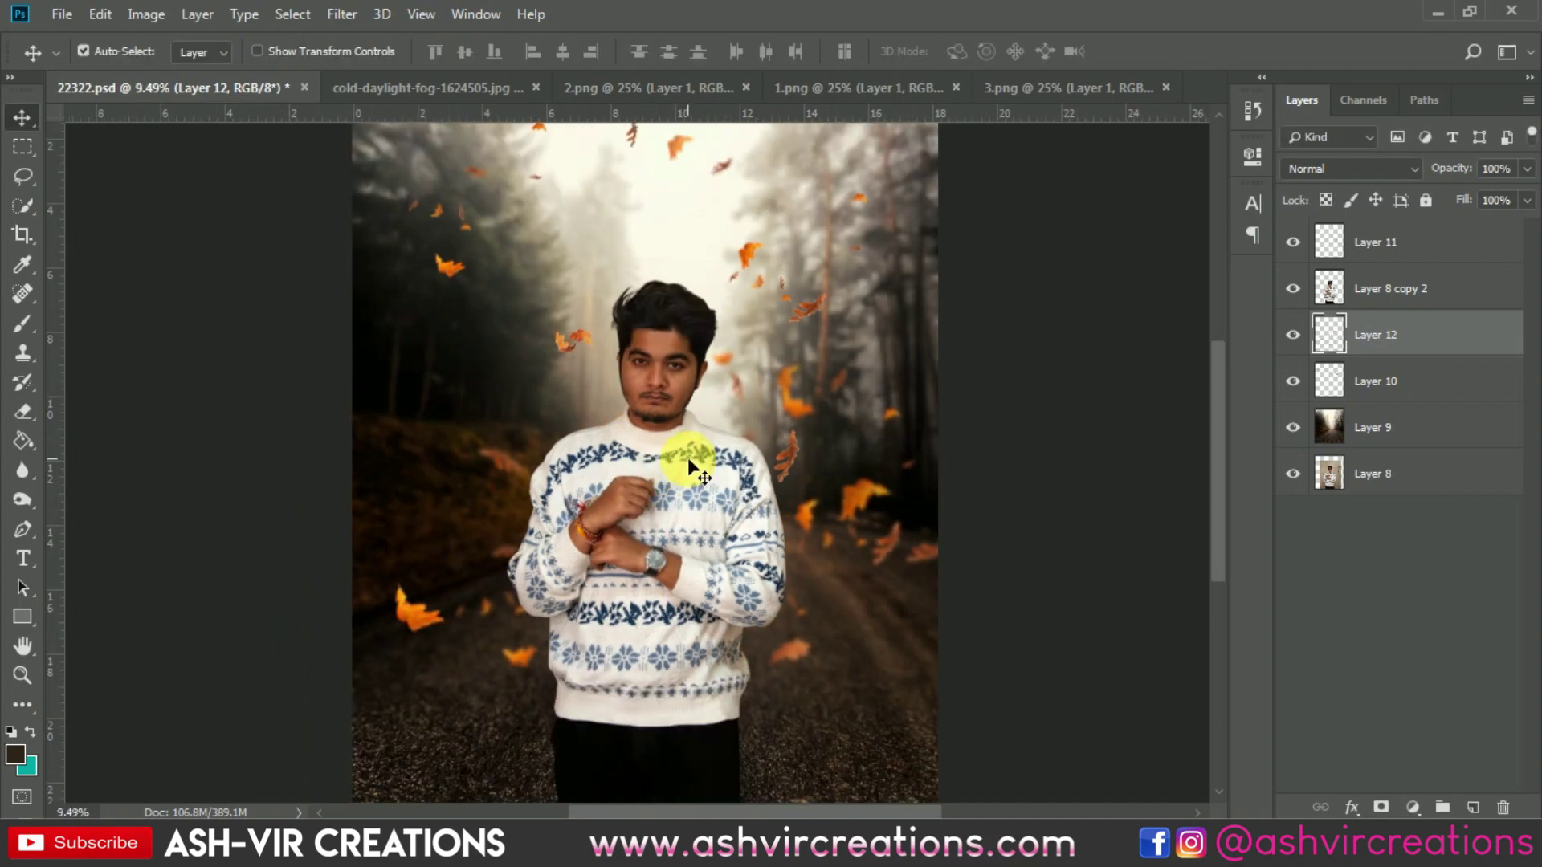
- Duplicate the leaf layer behind the man and move the copy to the picture's lower-left corner
{"action": "key", "text": "ctrl+j"}
{"action": "key", "text": "ctrl+t"}
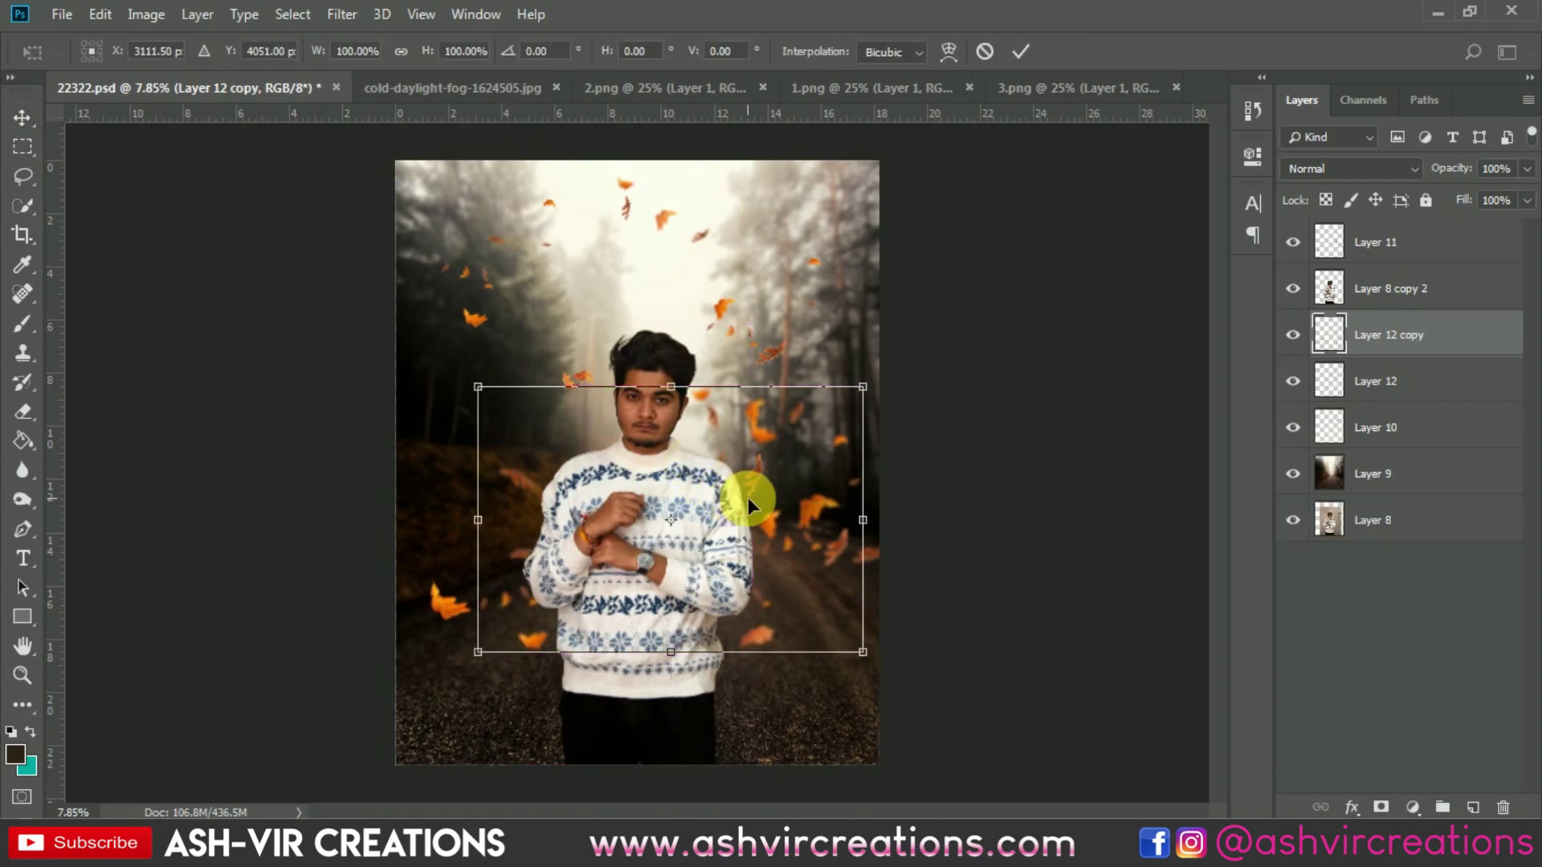
{"action": "left_click_drag", "start_coordinate": [733, 492], "coordinate": [573, 757]}
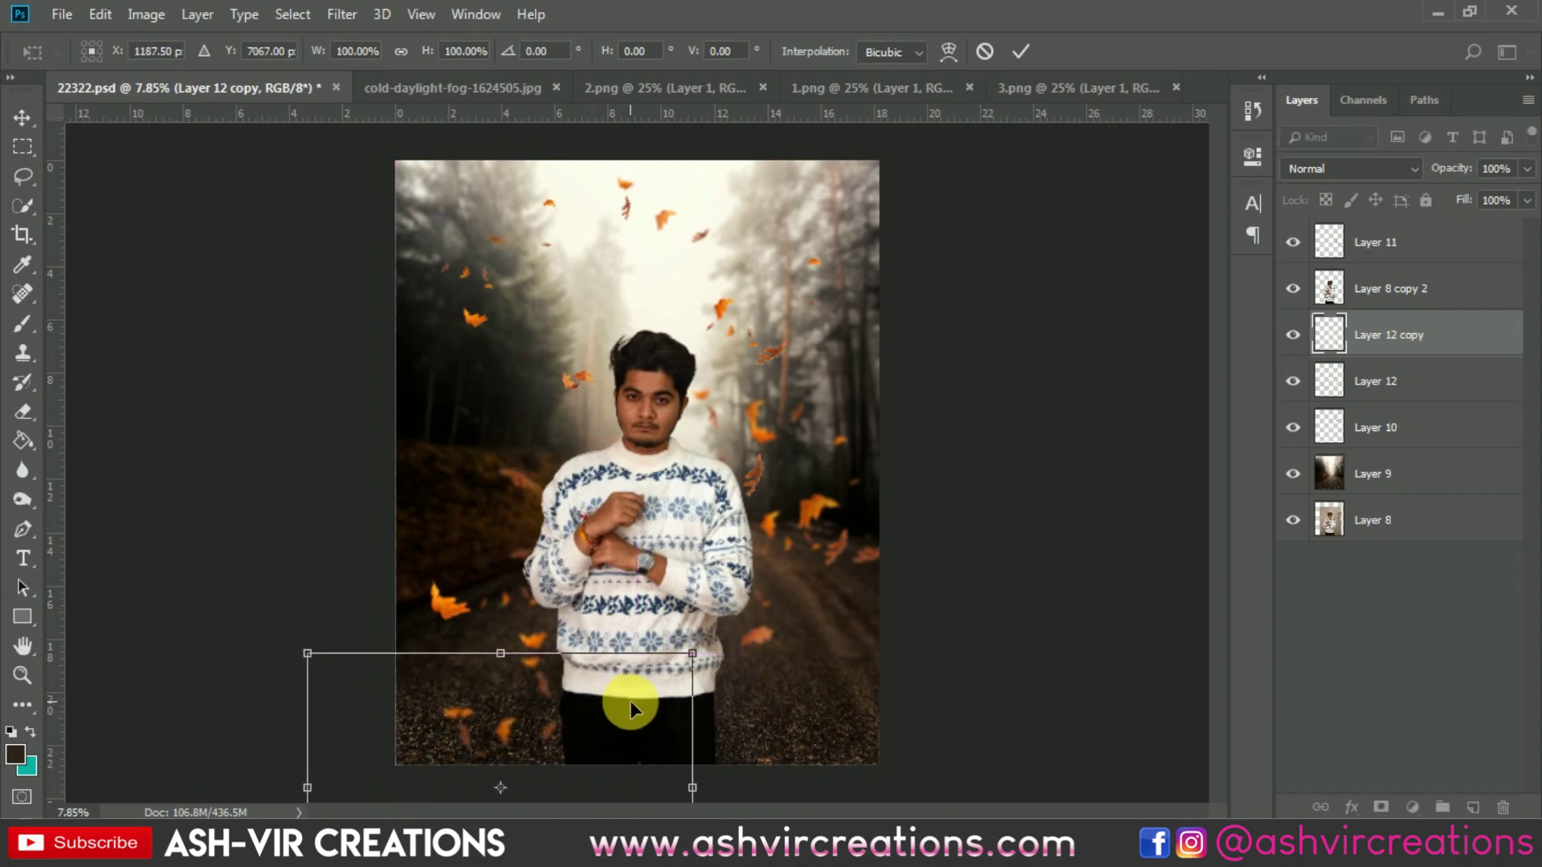
{"action": "key", "text": "Return"}
- Move the leaf copy to the top of the layer stack and enlarge it so its leaves fall across the man and scene
{"action": "left_click_drag", "start_coordinate": [1381, 333], "coordinate": [1387, 237]}
{"action": "key", "text": "ctrl+t"}
{"action": "left_click_drag", "start_coordinate": [622, 681], "coordinate": [1097, 372]}
{"action": "left_click_drag", "start_coordinate": [785, 578], "coordinate": [885, 513]}
{"action": "key", "text": "Return"}
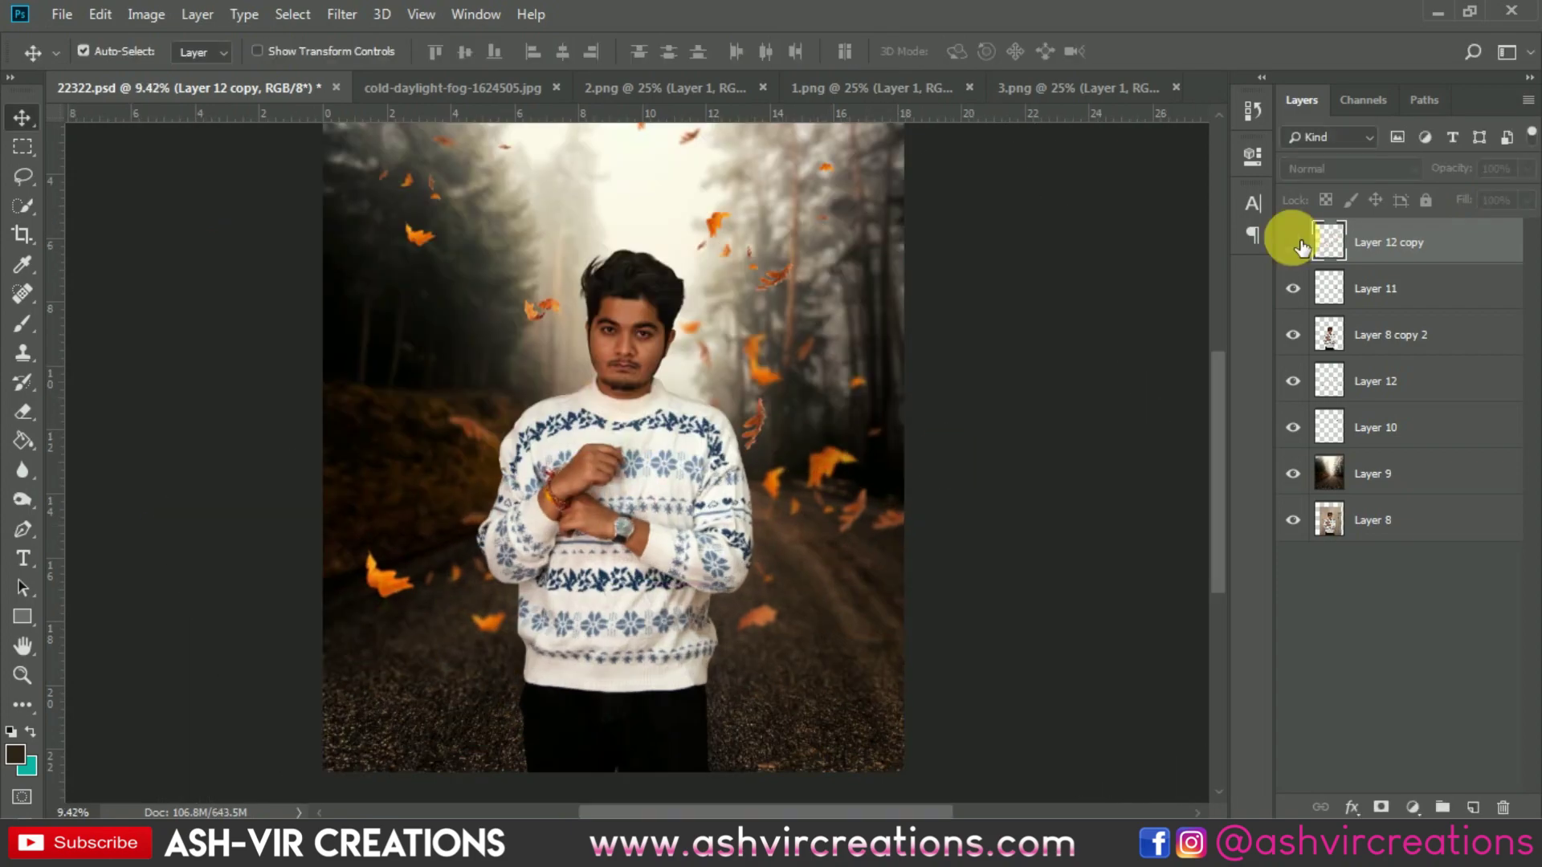
- Touch up the enlarged leaf copy with the Eraser and review the whole composite
{"action": "key", "text": "e"}
{"action": "key", "text": "v"}
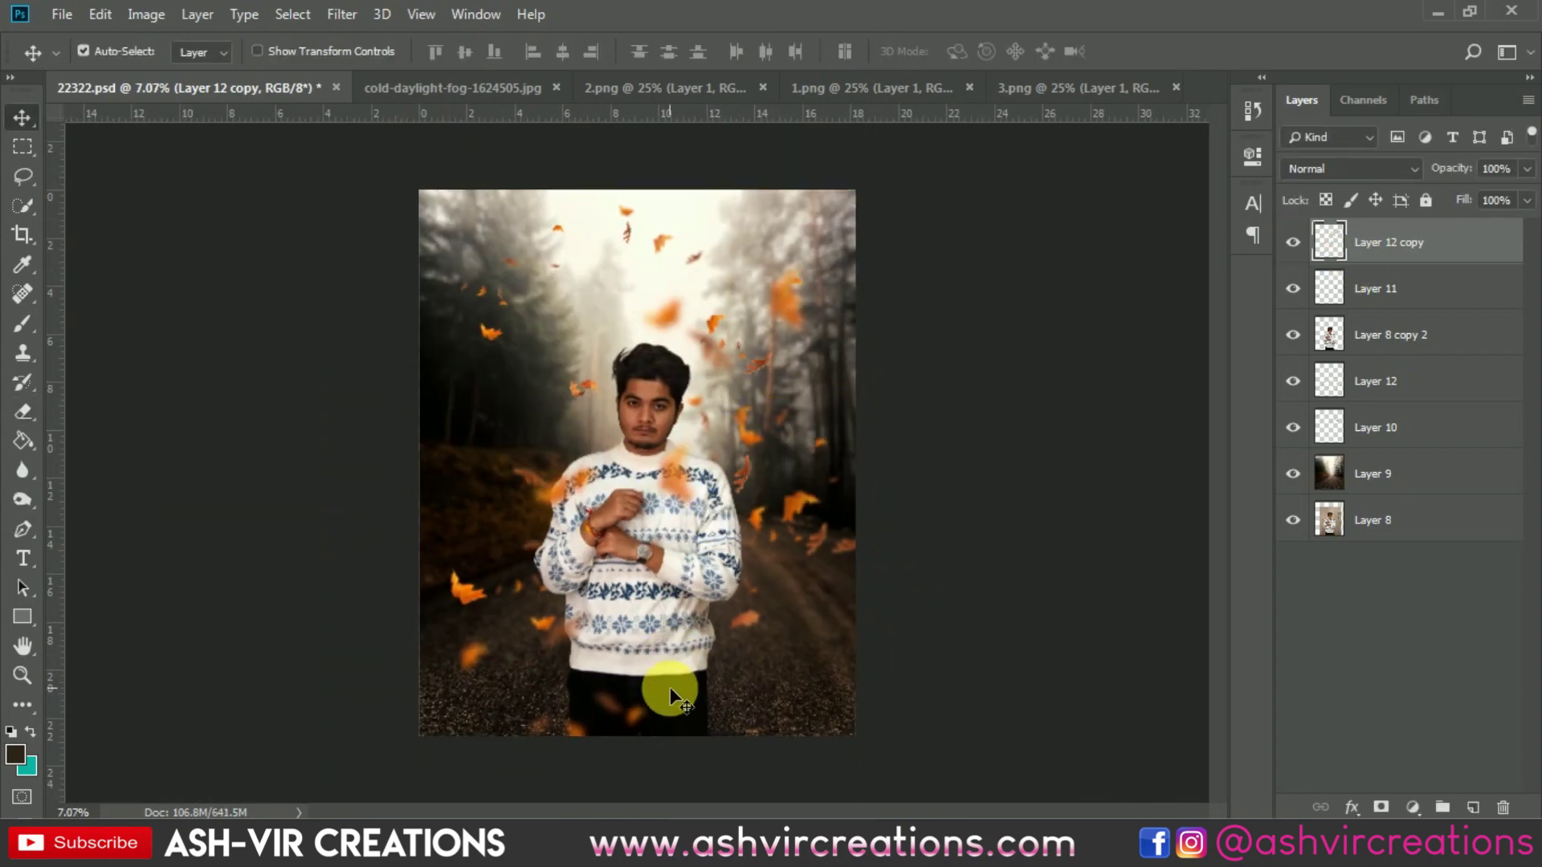
{"action": "scroll", "coordinate": [670, 687], "scroll_direction": "up", "scroll_amount": 1}
{"action": "scroll", "coordinate": [662, 677], "scroll_direction": "up", "scroll_amount": 1}
{"action": "scroll", "coordinate": [654, 655], "scroll_direction": "down", "scroll_amount": 1}
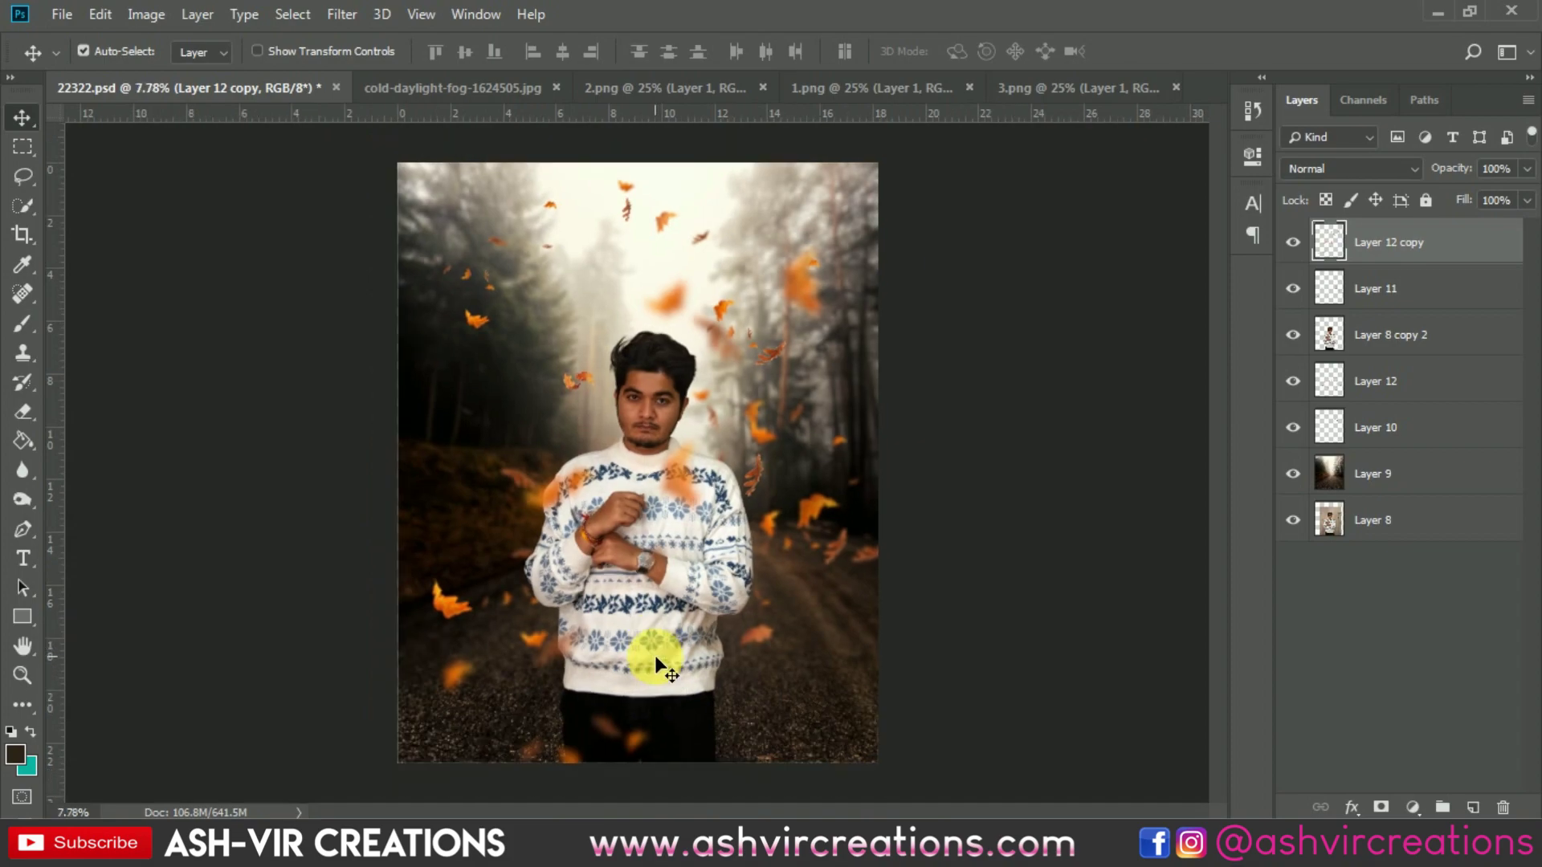
{"action": "scroll", "coordinate": [653, 655], "scroll_direction": "down", "scroll_amount": 1}
{"action": "scroll", "coordinate": [652, 650], "scroll_direction": "up", "scroll_amount": 1}
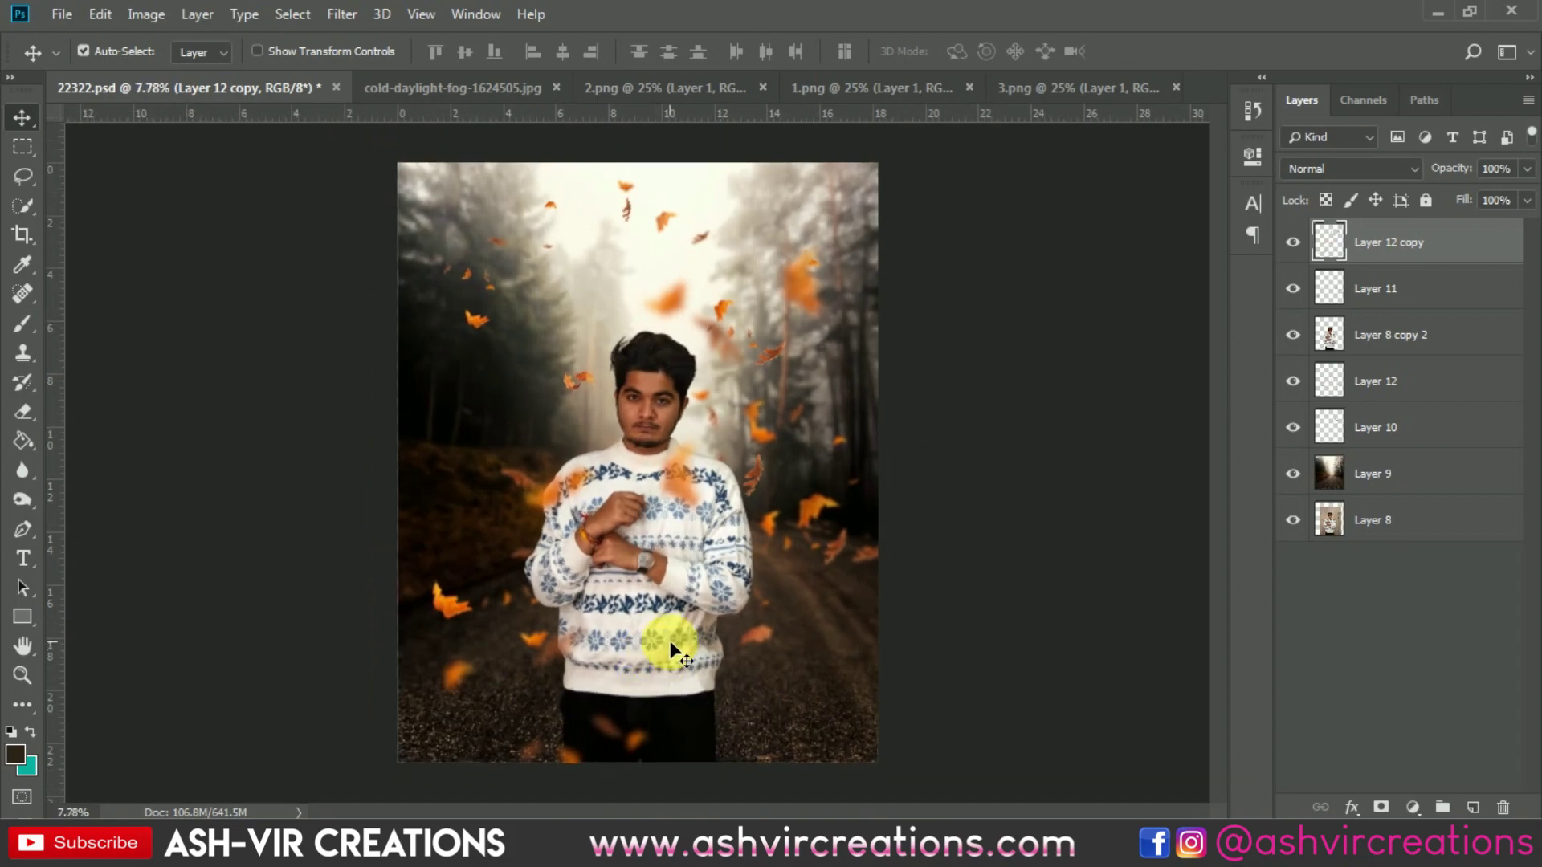
- Duplicate the foggy forest road background layer within the same document
{"action": "left_click", "coordinate": [1376, 473]}
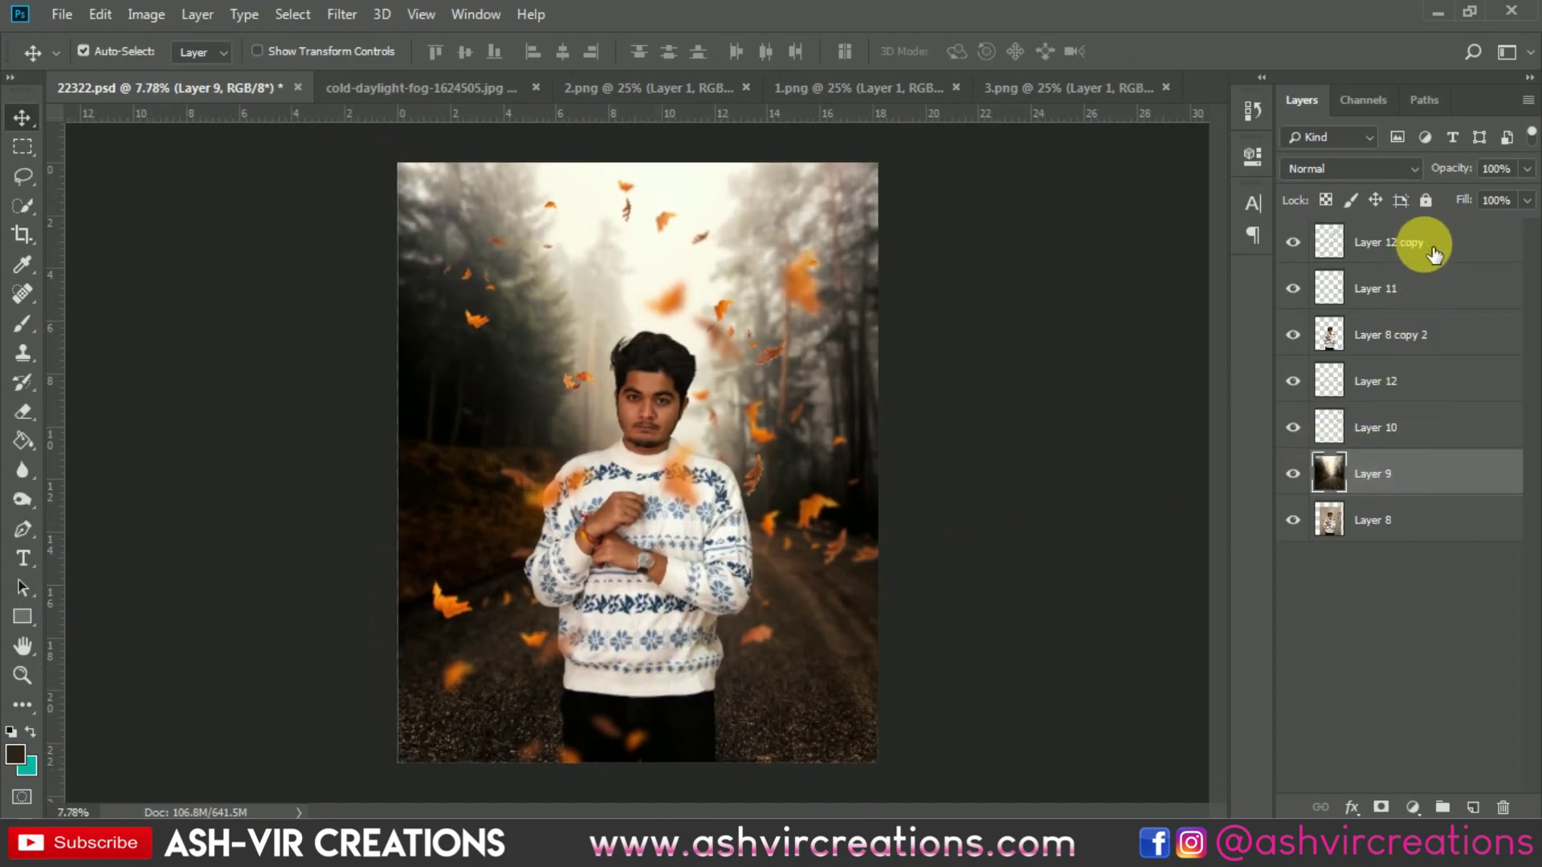
{"action": "right_click", "coordinate": [1376, 474]}
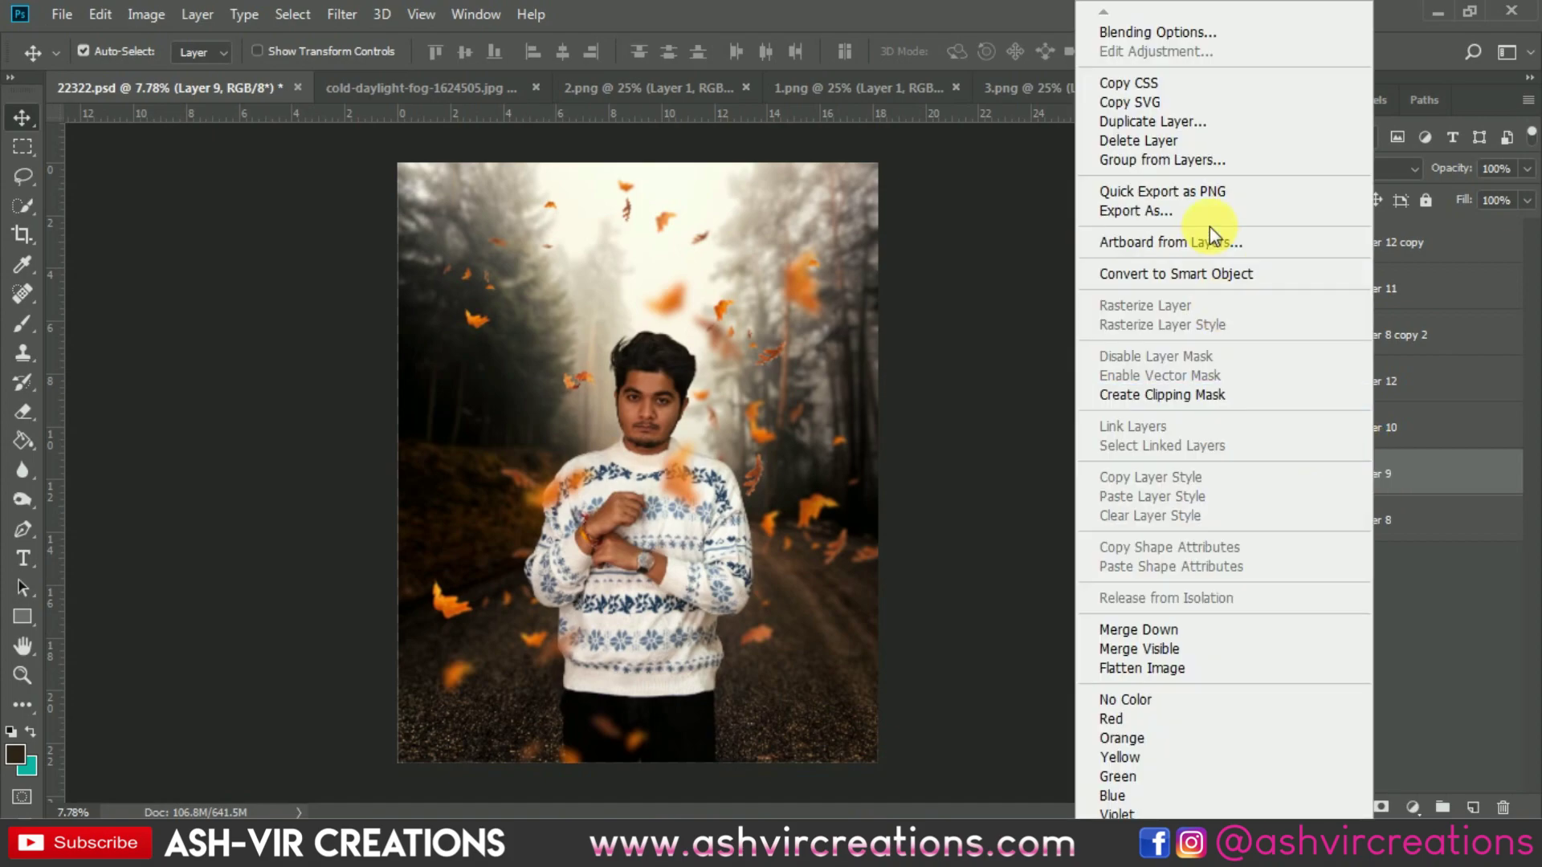
{"action": "left_click", "coordinate": [1152, 122]}
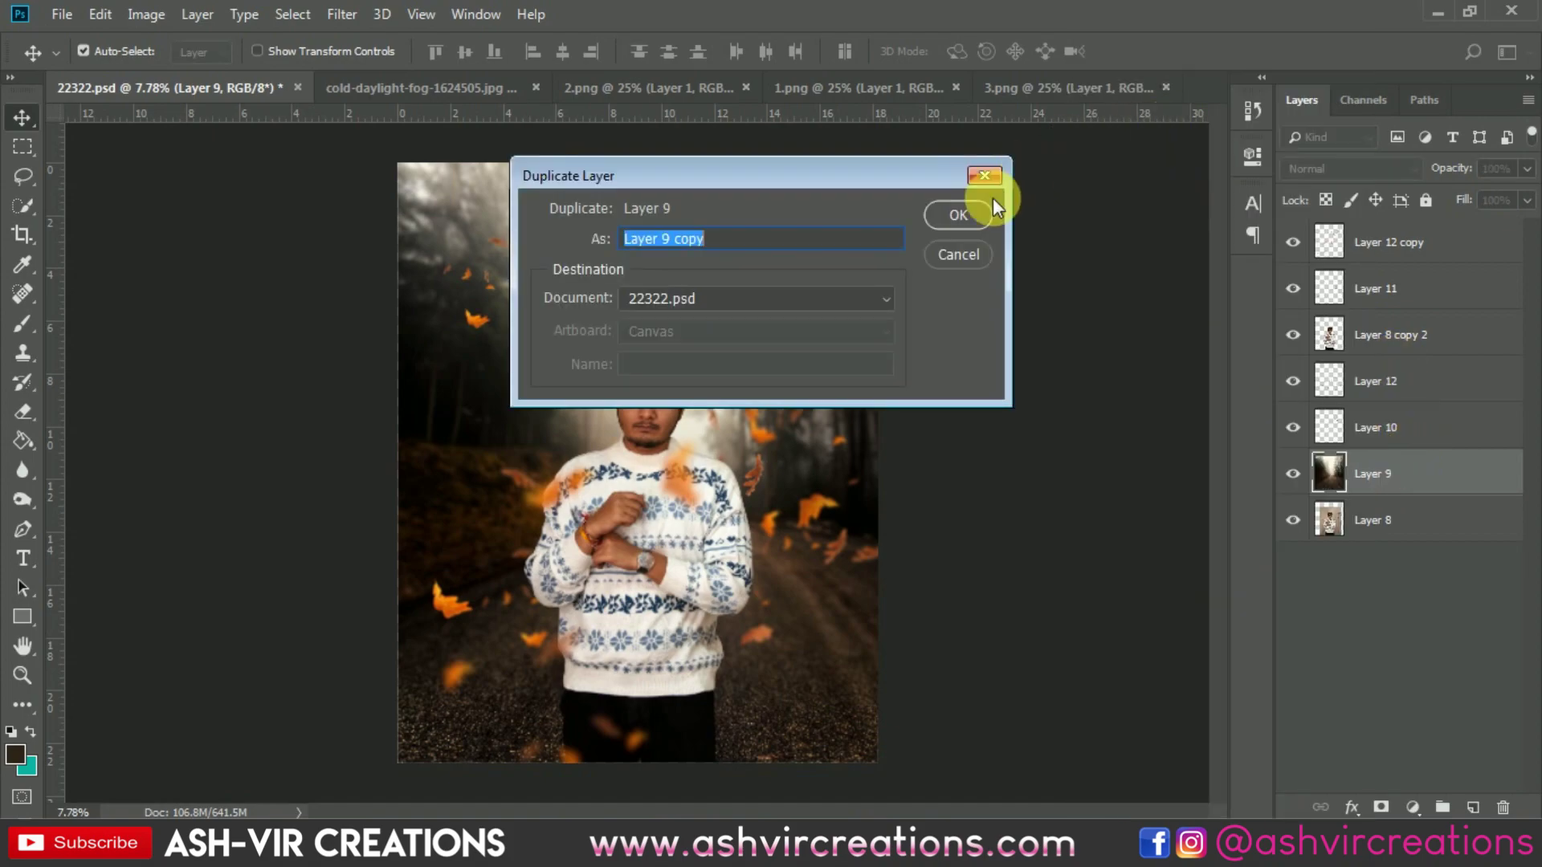
{"action": "left_click", "coordinate": [971, 217]}
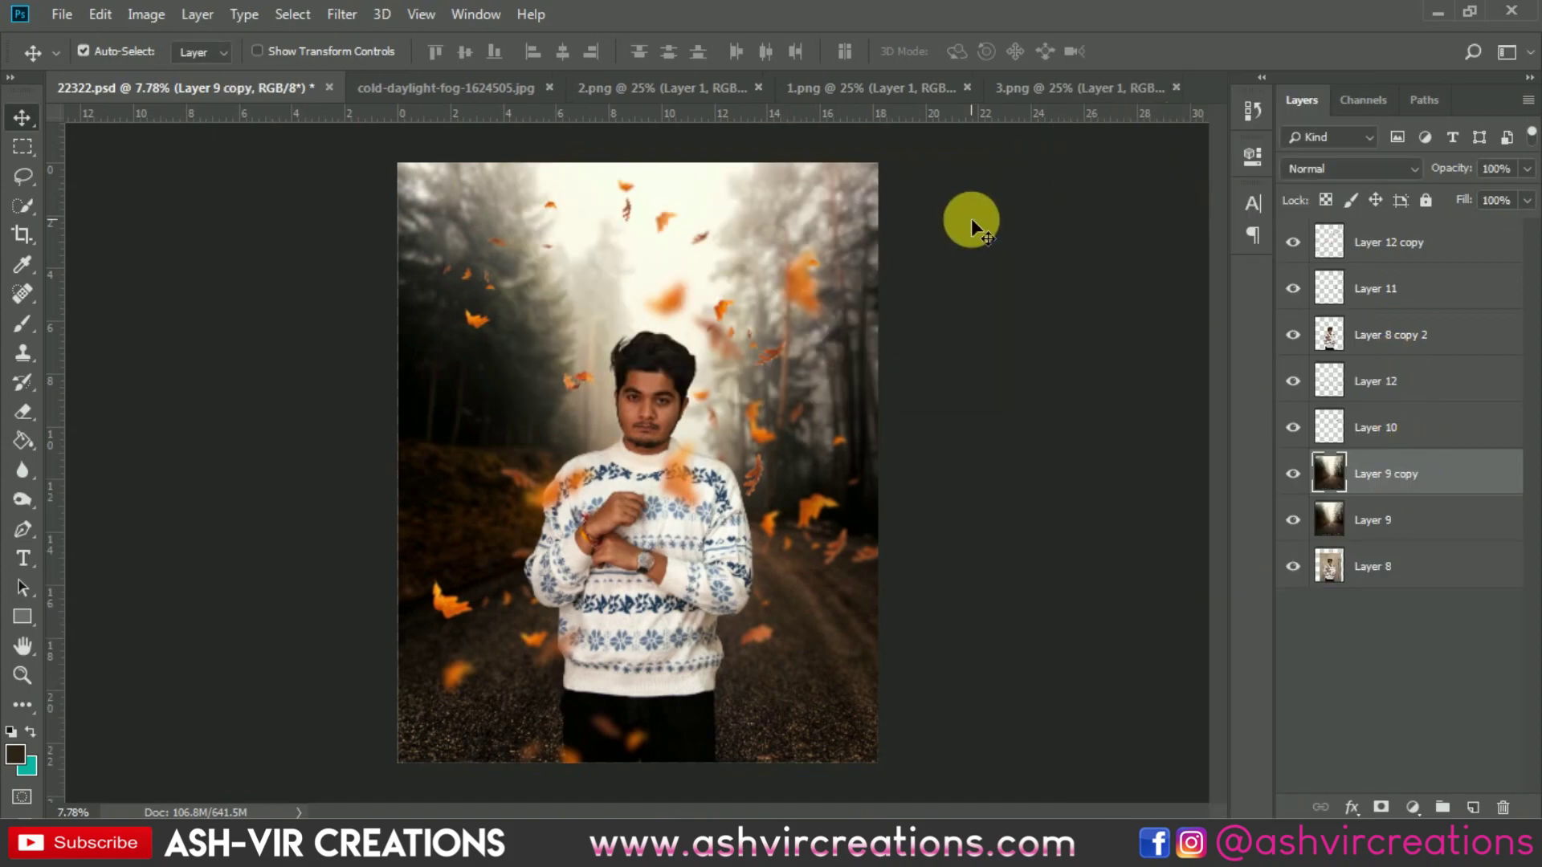
- Apply a Tilt-Shift blur to the background copy, moving its centre down to the picture's lower edge
{"action": "left_click", "coordinate": [341, 14]}
{"action": "mouse_move", "coordinate": [592, 292]}
{"action": "left_click", "coordinate": [658, 333]}
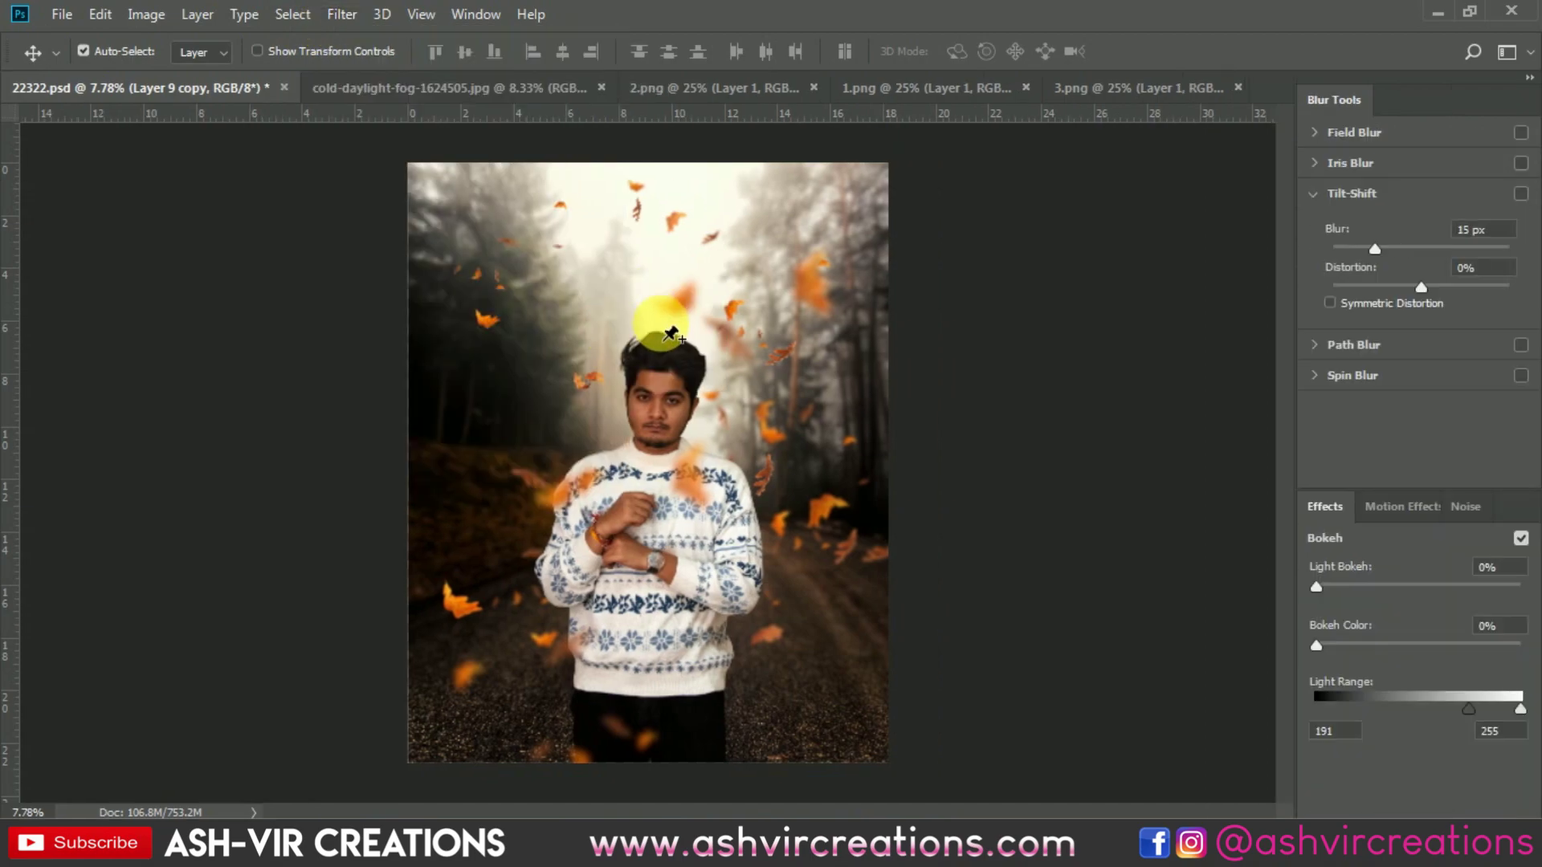
{"action": "left_click_drag", "start_coordinate": [653, 447], "coordinate": [657, 773]}
{"action": "key", "text": "Return"}
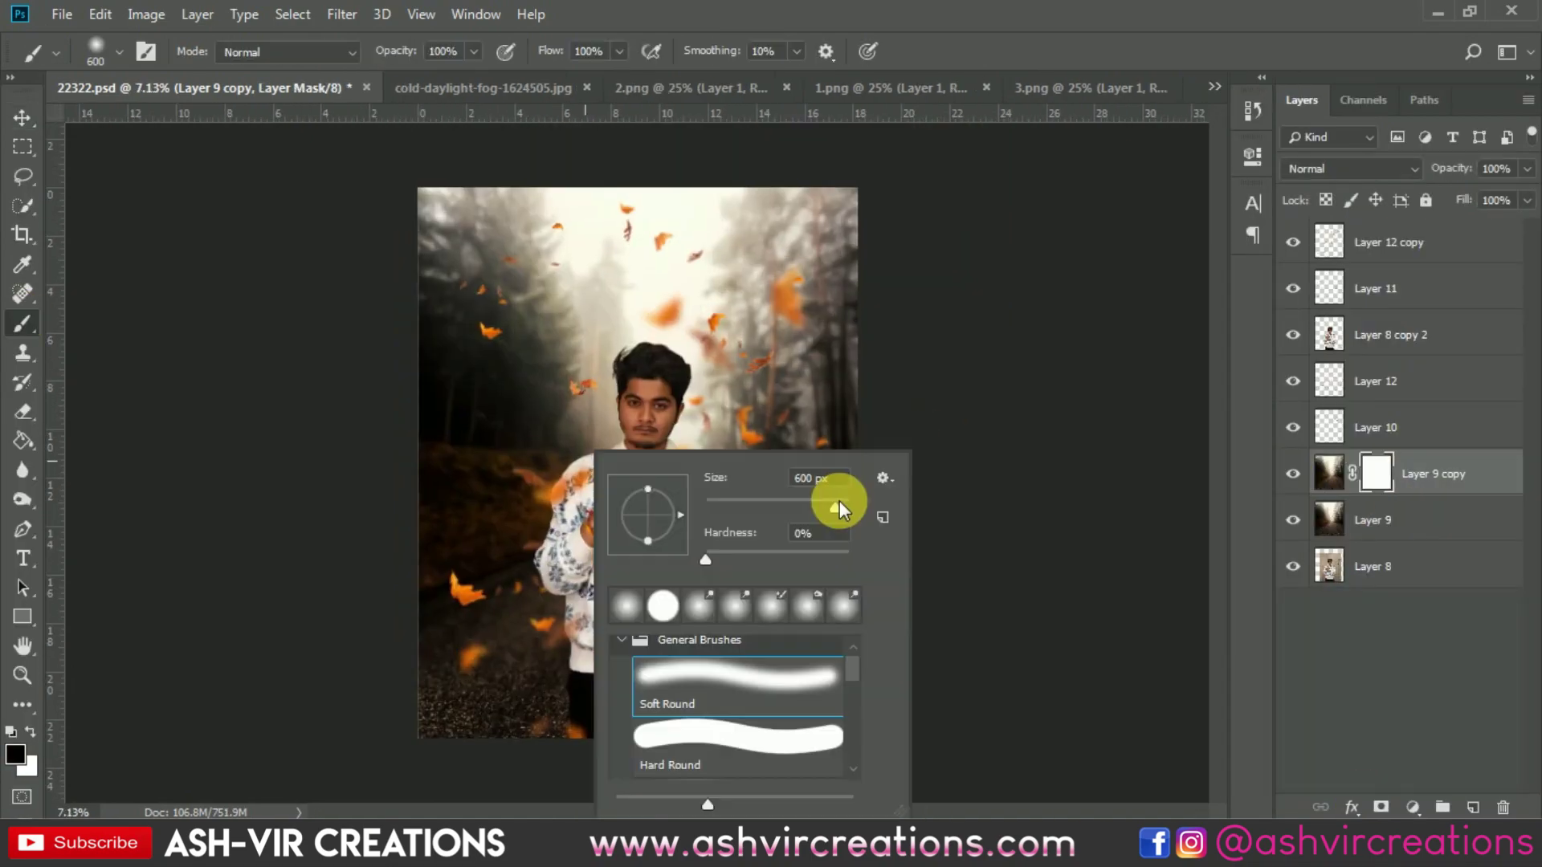
- Paint black over the upper and middle area of the blurred background copy's mask with an 1811 px soft brush
{"action": "key", "text": "Escape"}
{"action": "mouse_move", "coordinate": [489, 492]}
{"action": "left_mouse_down"}
{"action": "mouse_move", "coordinate": [664, 313]}
{"action": "mouse_move", "coordinate": [499, 362]}
{"action": "mouse_move", "coordinate": [802, 399]}
{"action": "mouse_move", "coordinate": [882, 588]}
{"action": "left_mouse_up"}
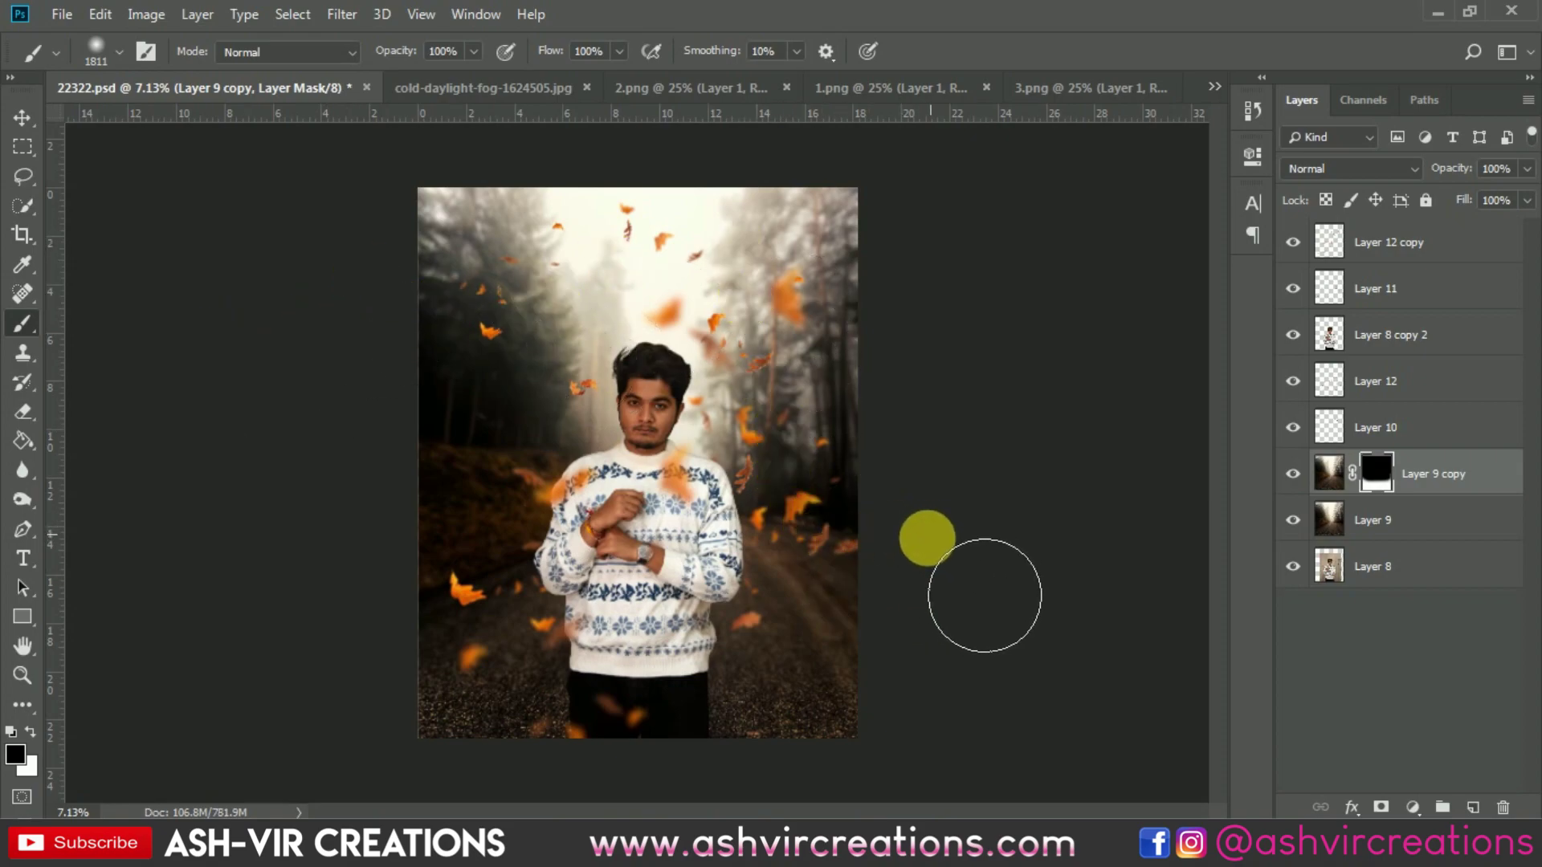
{"action": "key", "text": "v"}
{"action": "key", "text": "ctrl+0"}
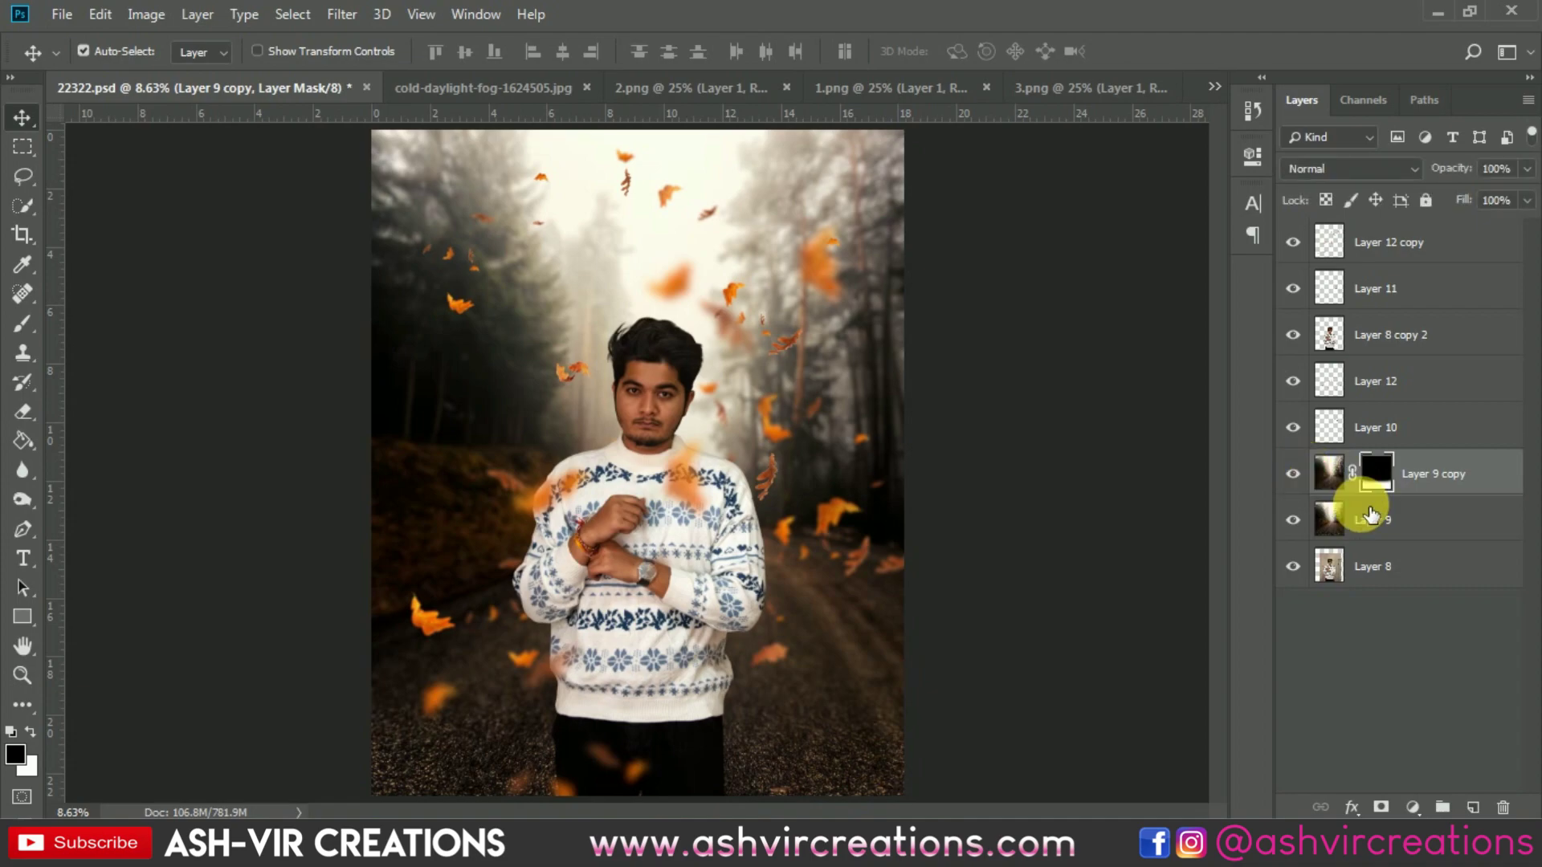
- Merge all layers from the road background up to the topmost leaves, leaving out the original man layer at the bottom
{"action": "left_click", "coordinate": [1375, 518]}
{"action": "left_click", "coordinate": [1421, 244], "text": "shift"}
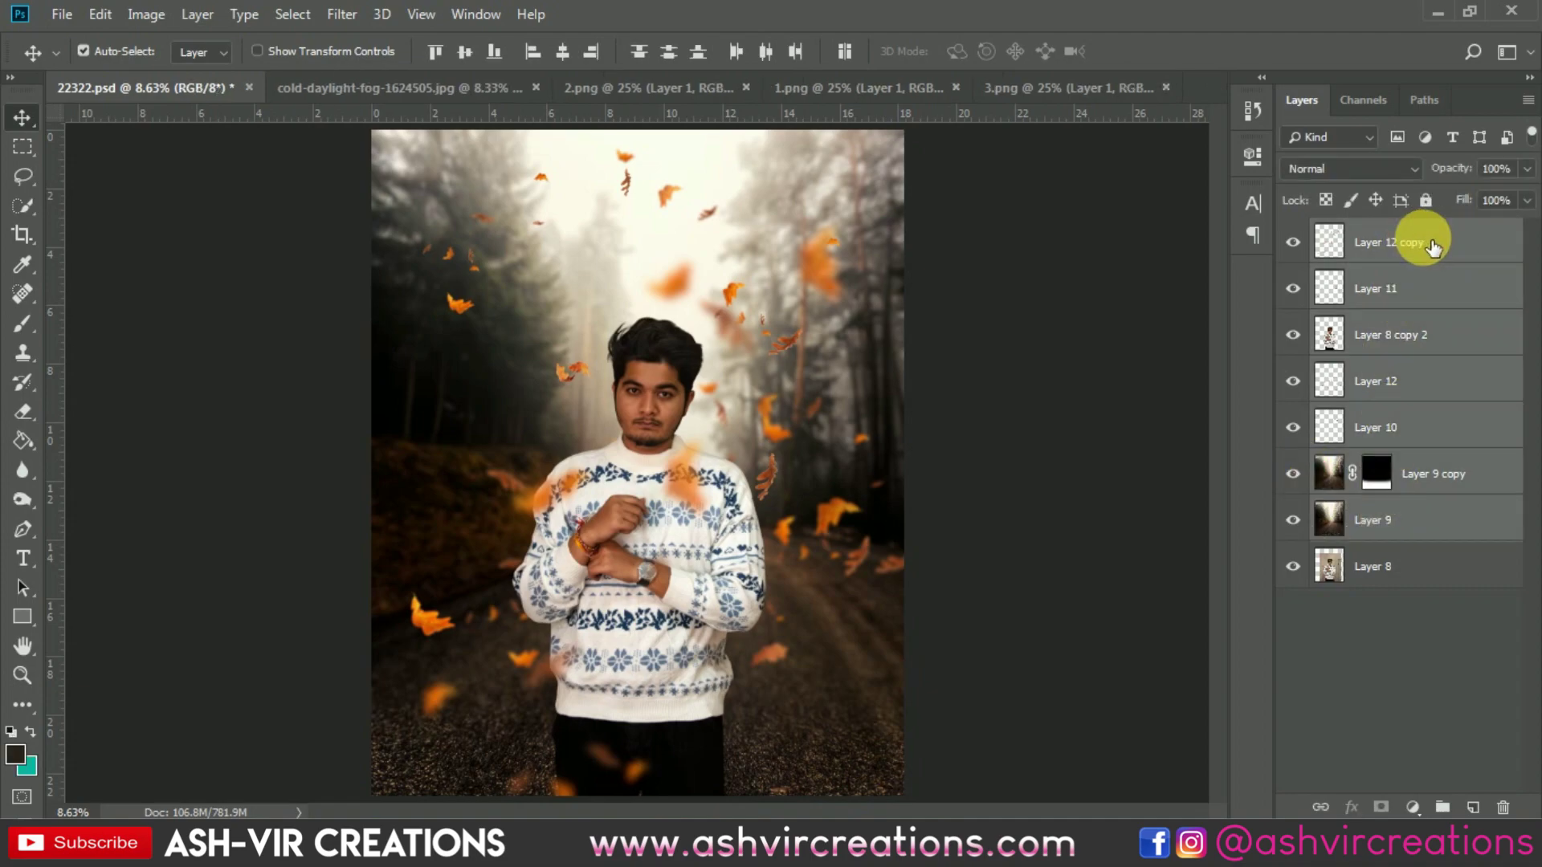
{"action": "right_click", "coordinate": [1432, 244]}
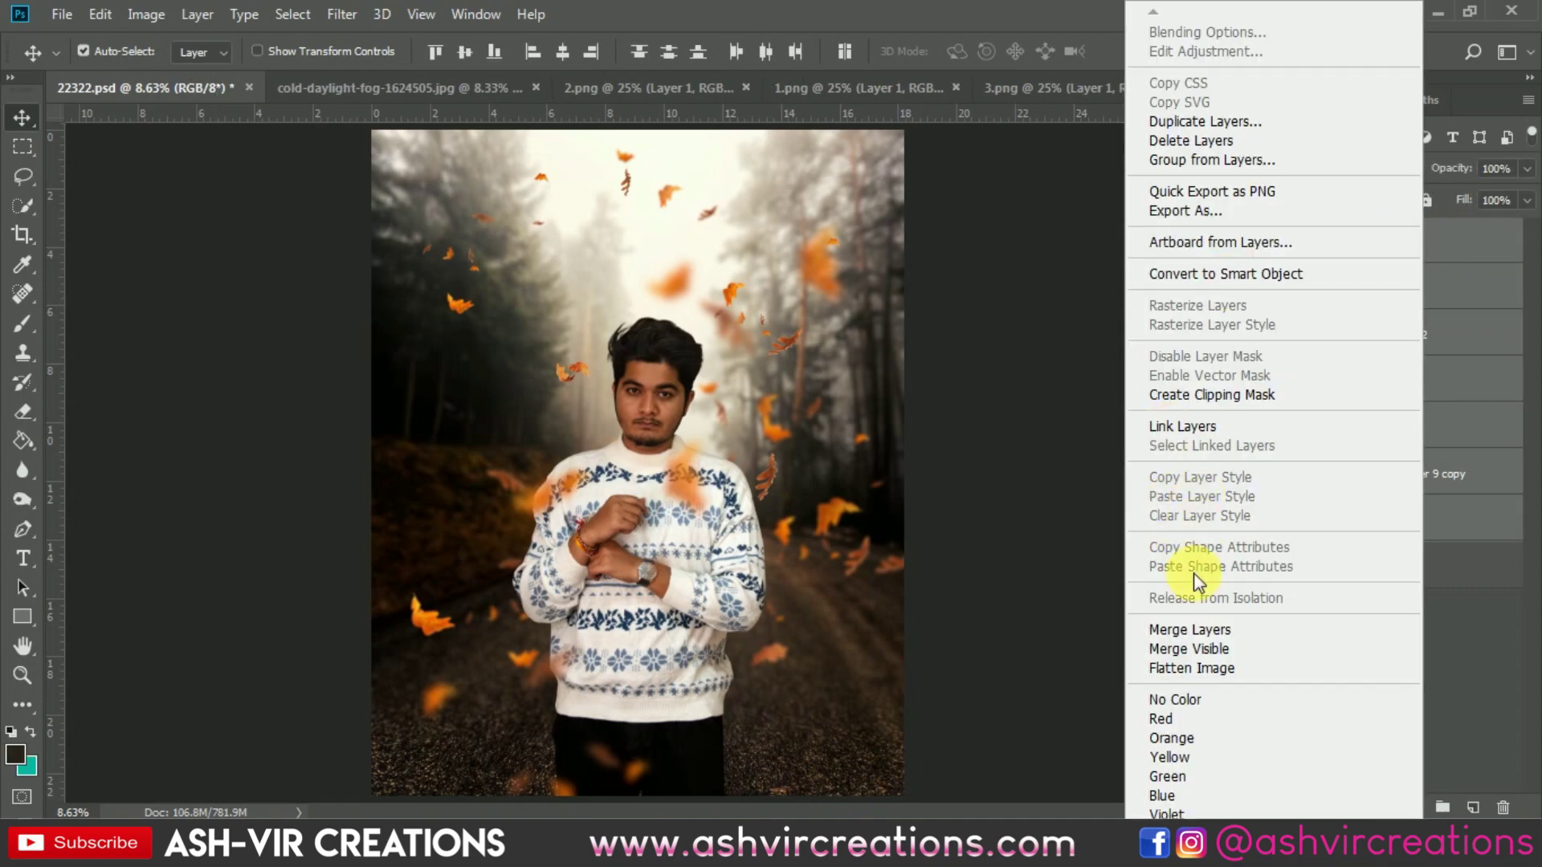
{"action": "left_click", "coordinate": [1191, 630]}
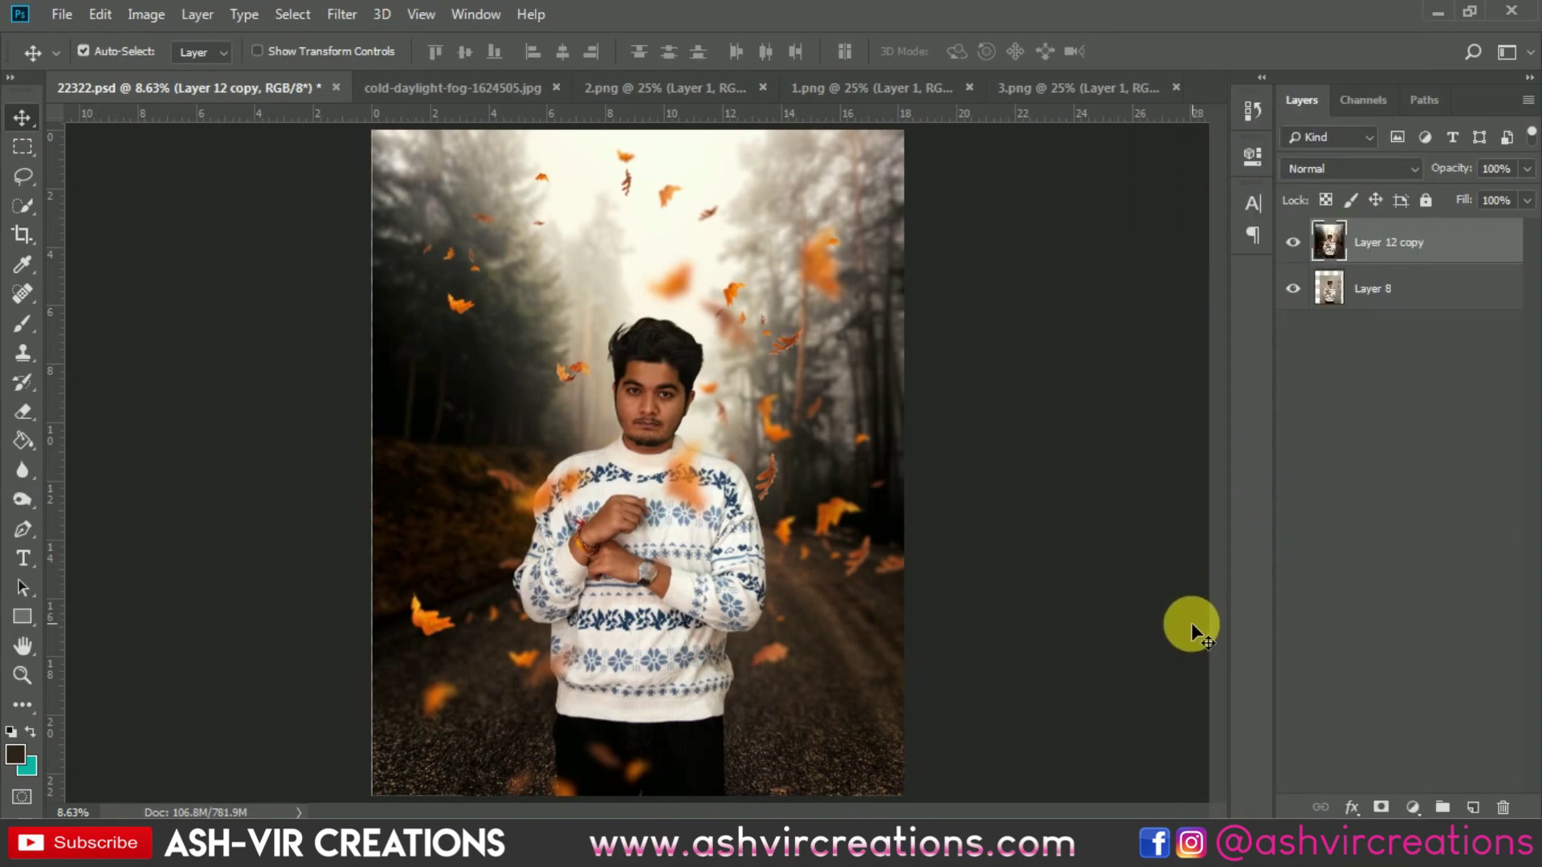
- Crop the canvas to its full 4:5 frame with the cropped pixels deleted
{"action": "scroll", "coordinate": [762, 533], "scroll_direction": "down", "scroll_amount": 1}
{"action": "left_click", "coordinate": [29, 235]}
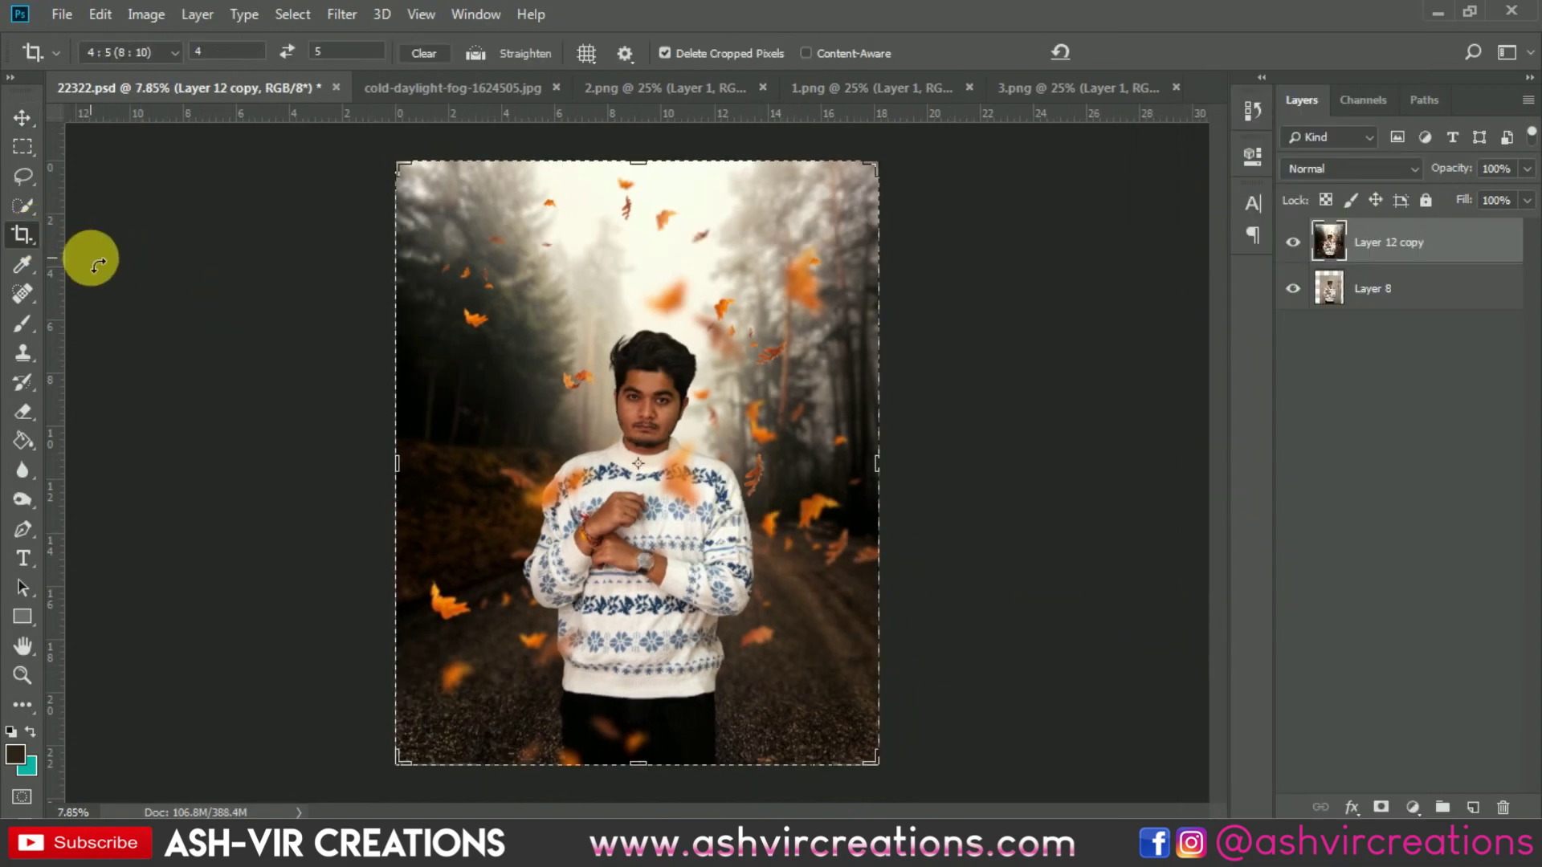
{"action": "left_click", "coordinate": [560, 345]}
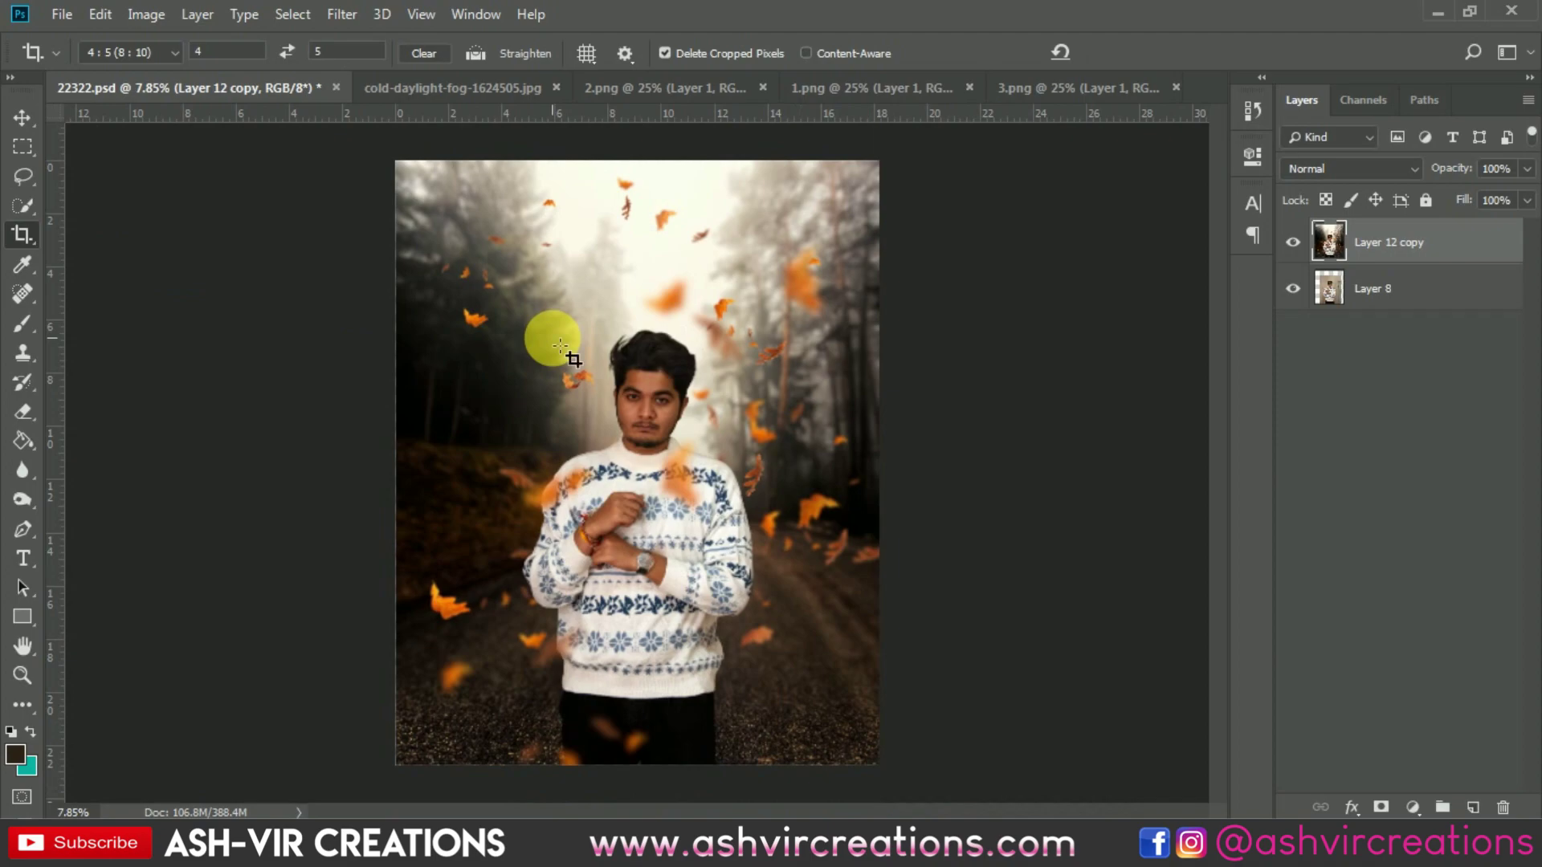
{"action": "key", "text": "v"}
{"action": "scroll", "coordinate": [560, 346], "scroll_direction": "up", "scroll_amount": 4}
{"action": "scroll", "coordinate": [353, 330], "scroll_direction": "down", "scroll_amount": 4}
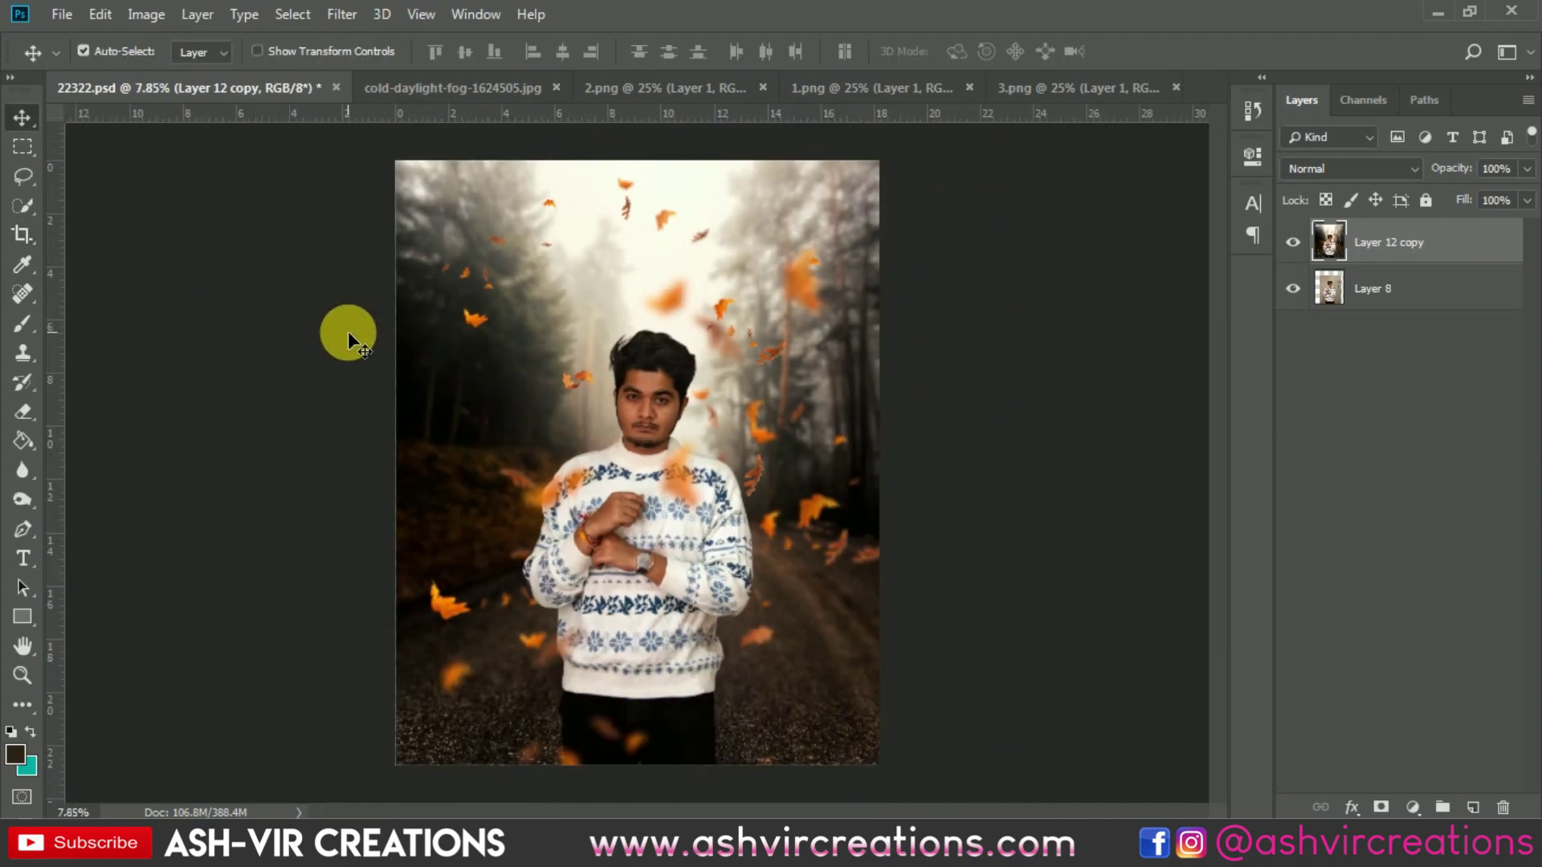
- Start a Camera Raw filter on the merged composite layer with contrast +15, highlights -9 and shadows +20
{"action": "left_click", "coordinate": [345, 16]}
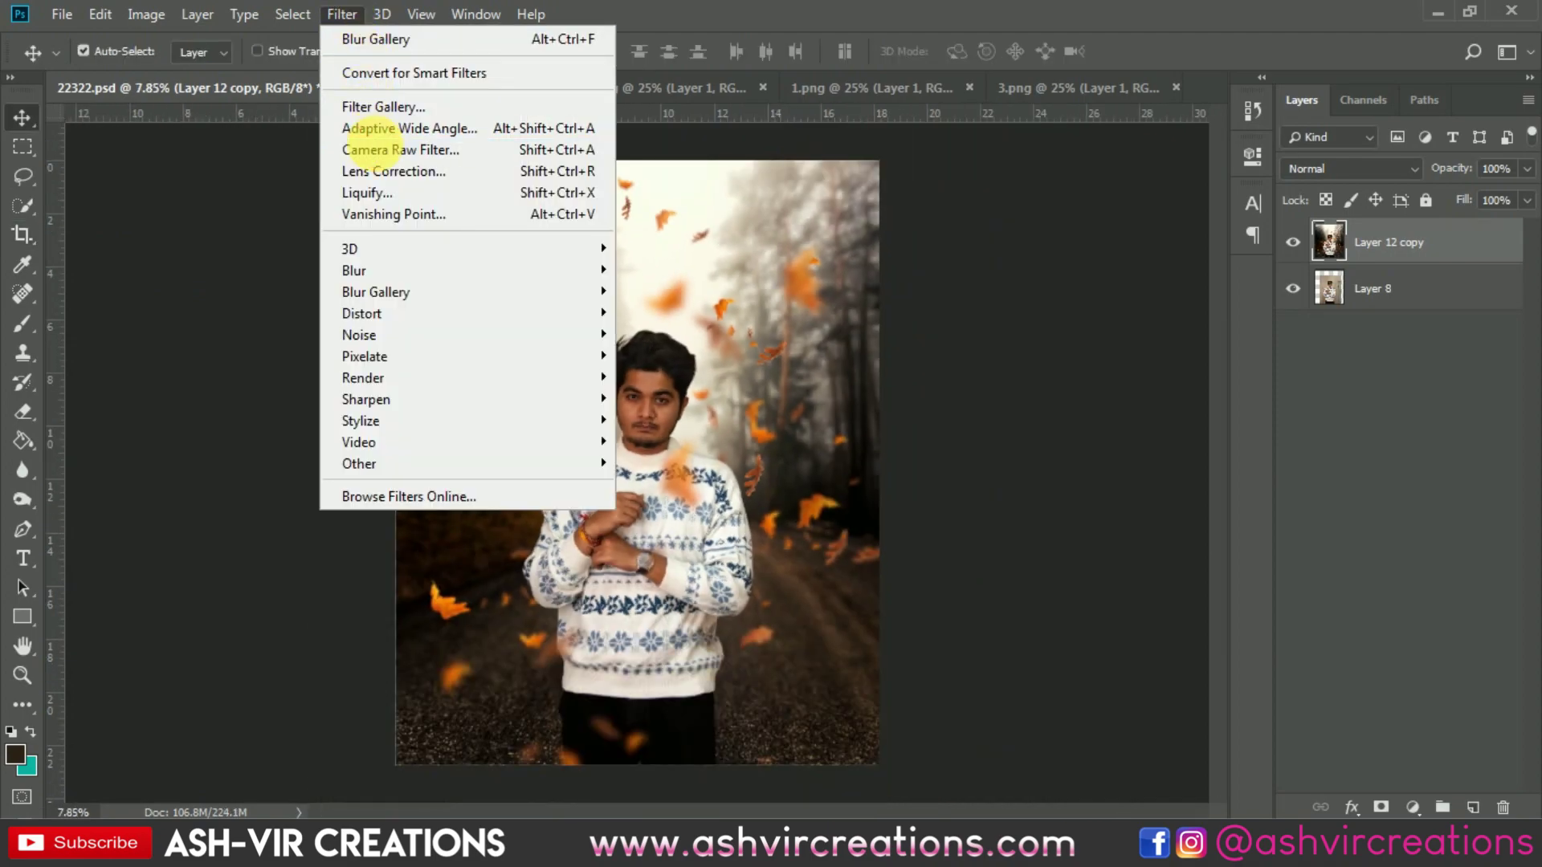
{"action": "left_click", "coordinate": [375, 146]}
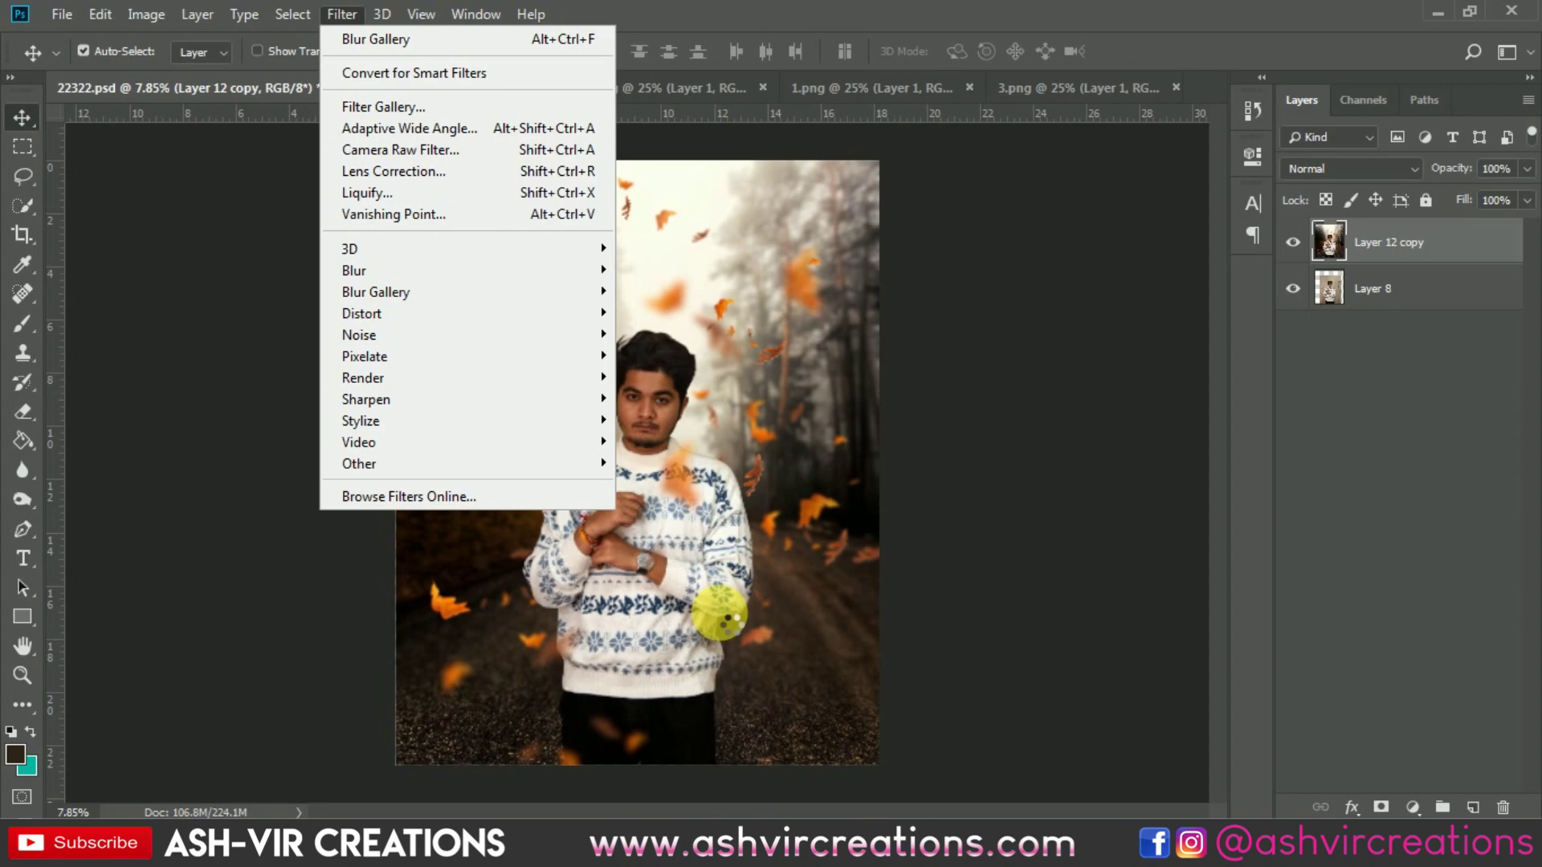
{"action": "key", "text": "shift+ctrl+a"}
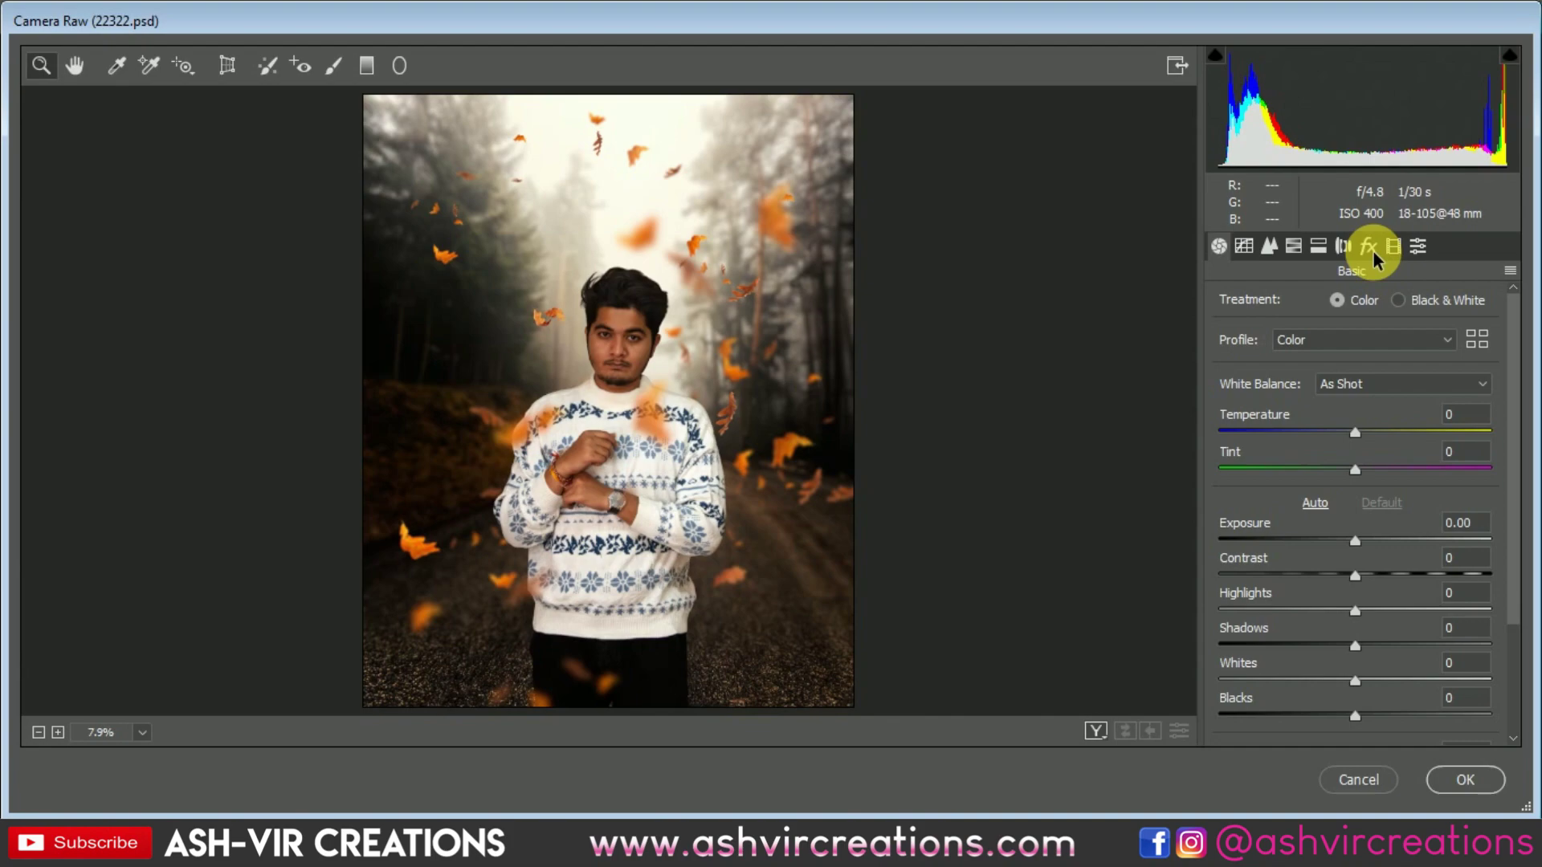
{"action": "left_click_drag", "start_coordinate": [1364, 573], "coordinate": [1384, 654]}
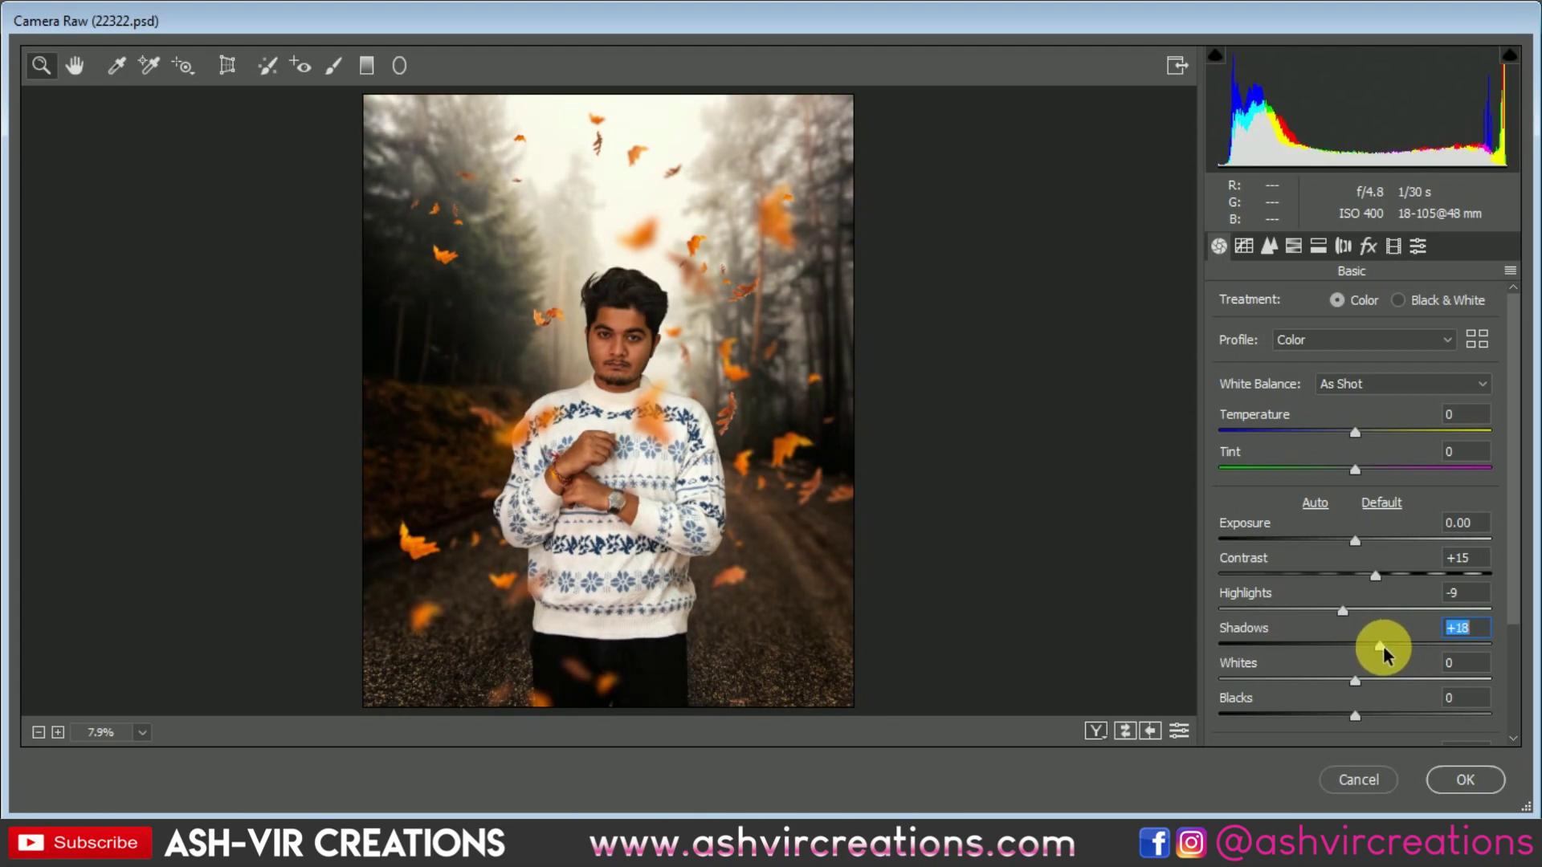
- Add a Highlight Priority vignette with amount -34, midpoint 40, roundness -2 and feather 71, and shift the blue primary hue to -17
{"action": "left_click", "coordinate": [1369, 246]}
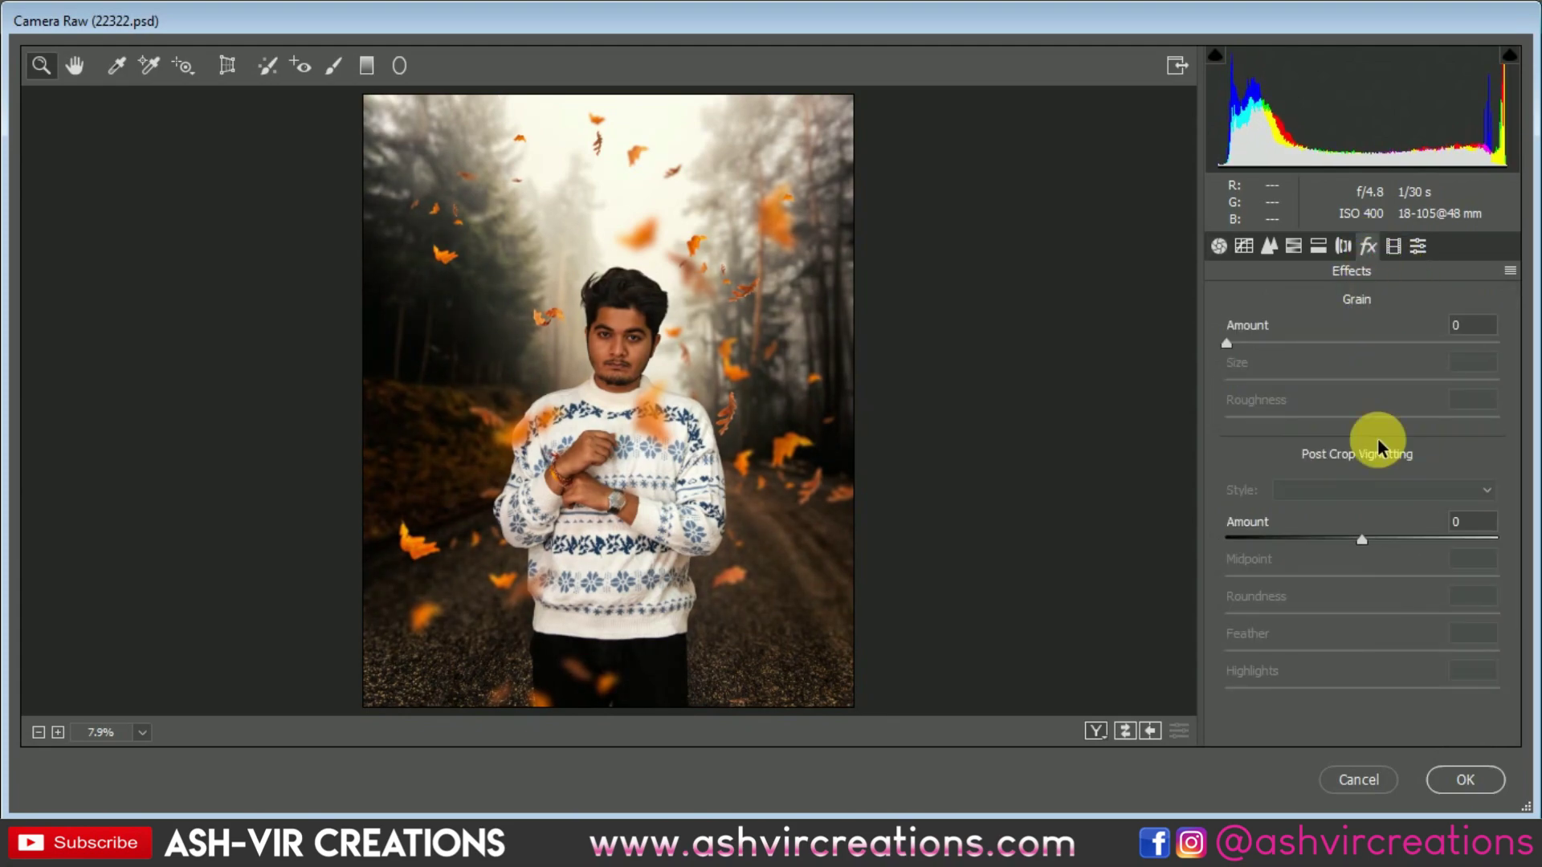
{"action": "left_click_drag", "start_coordinate": [1355, 548], "coordinate": [1416, 651]}
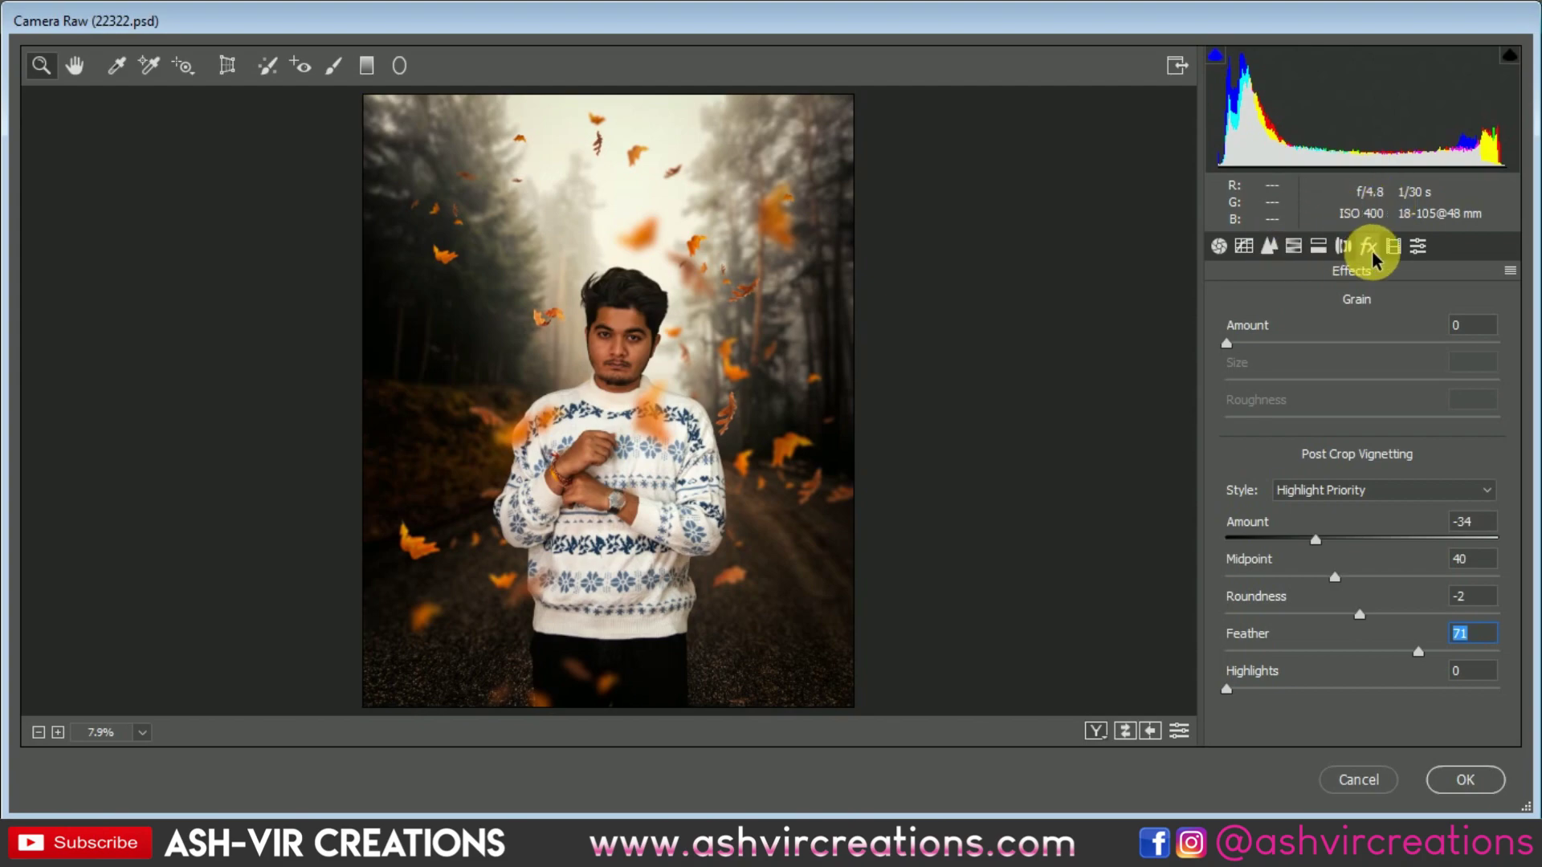
{"action": "left_click", "coordinate": [1393, 245]}
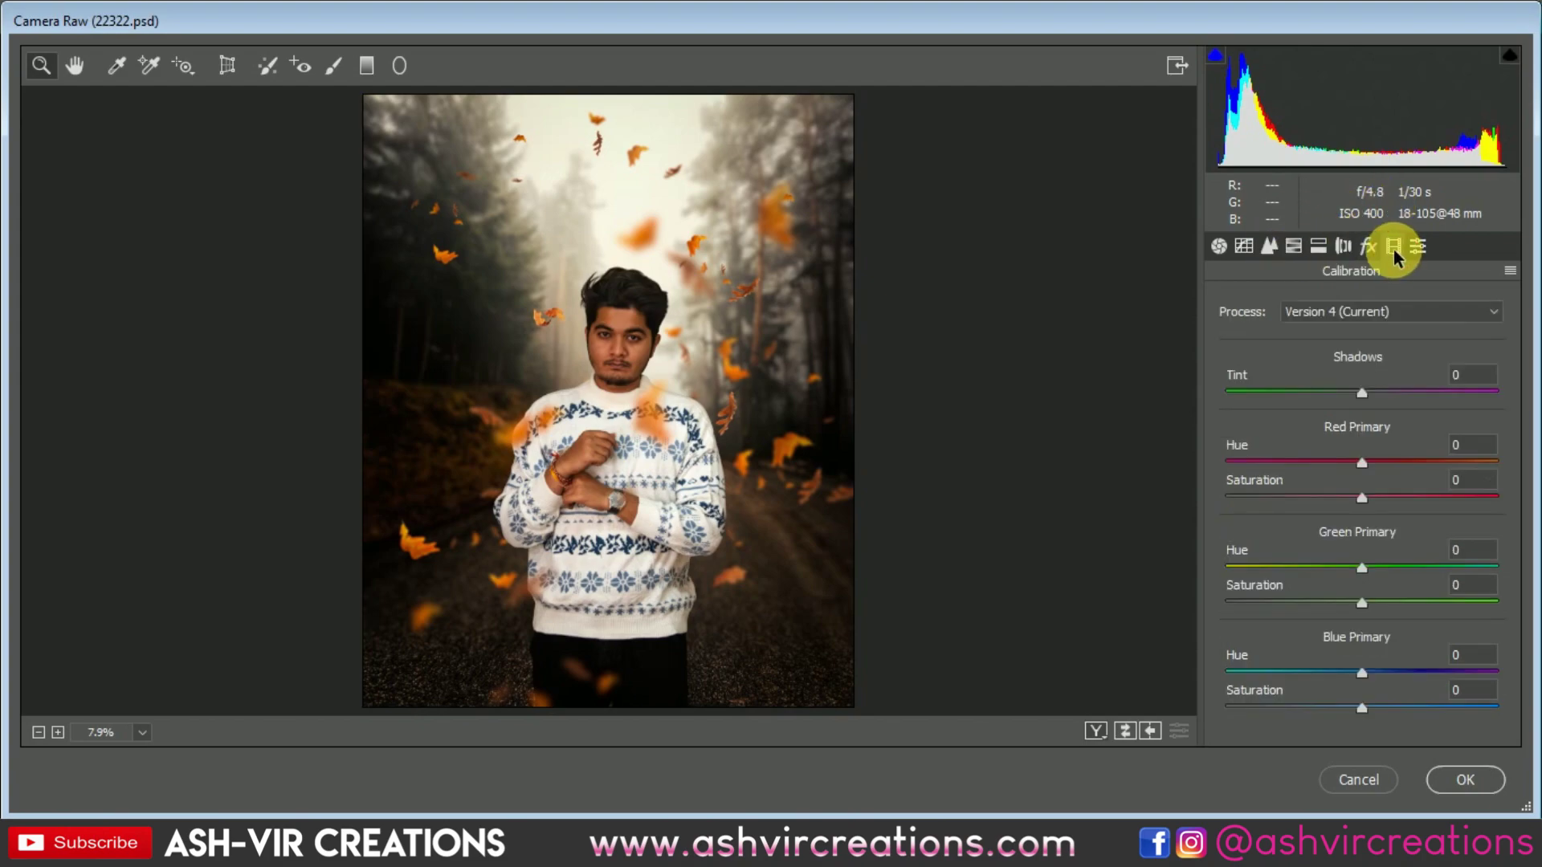
{"action": "mouse_move", "coordinate": [1361, 671]}
{"action": "left_mouse_down"}
{"action": "mouse_move", "coordinate": [1323, 674]}
{"action": "mouse_move", "coordinate": [1442, 671]}
{"action": "mouse_move", "coordinate": [1339, 673]}
{"action": "left_mouse_up"}
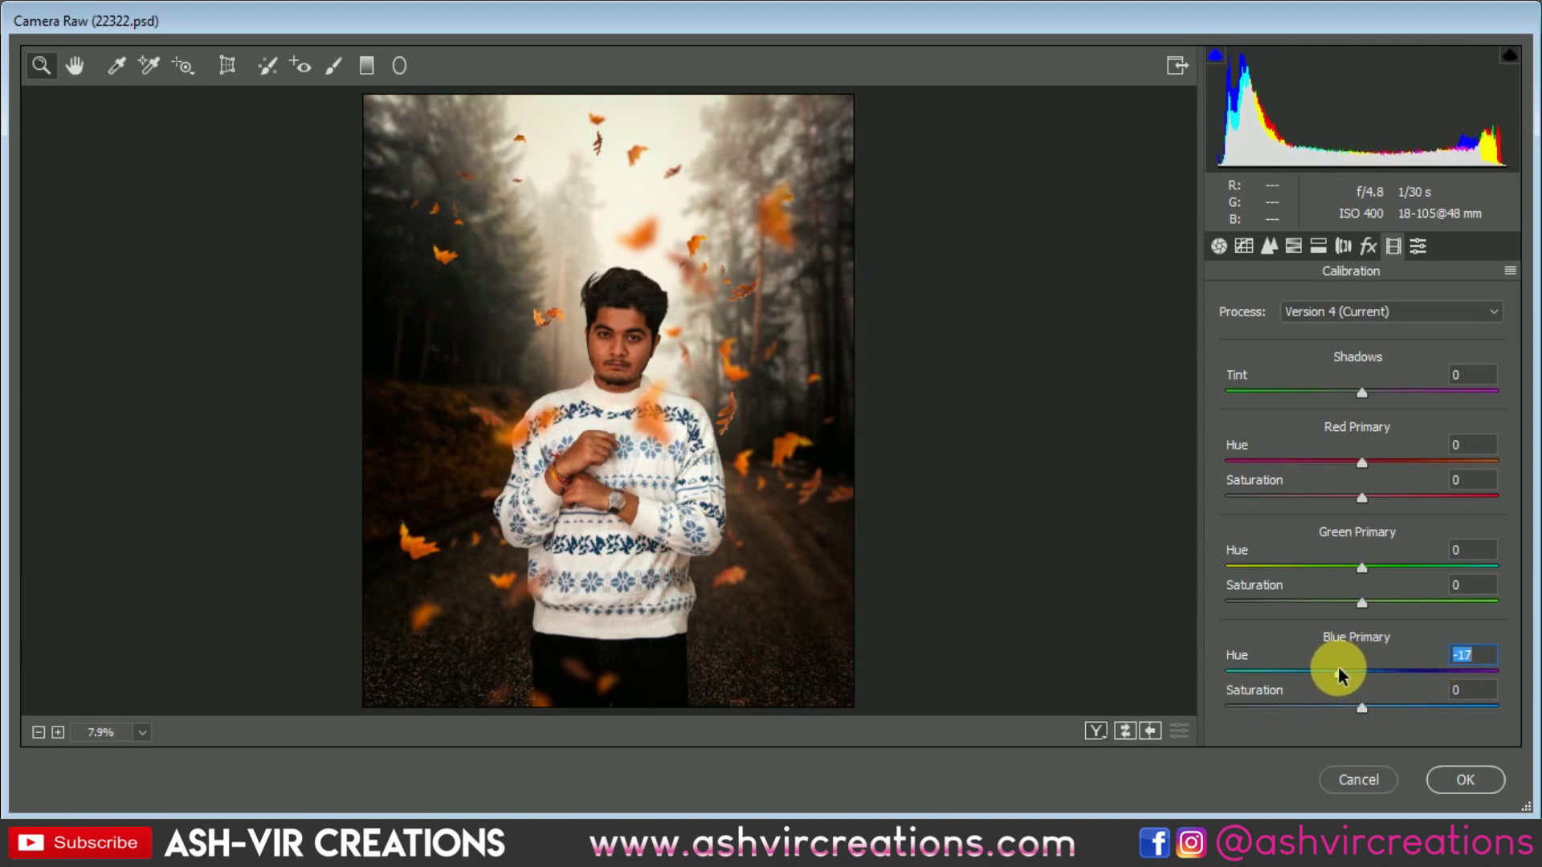
- Adjust the reds to hue +6 and saturation -18, and the oranges to hue +11 and saturation -16
{"action": "left_click", "coordinate": [1293, 247]}
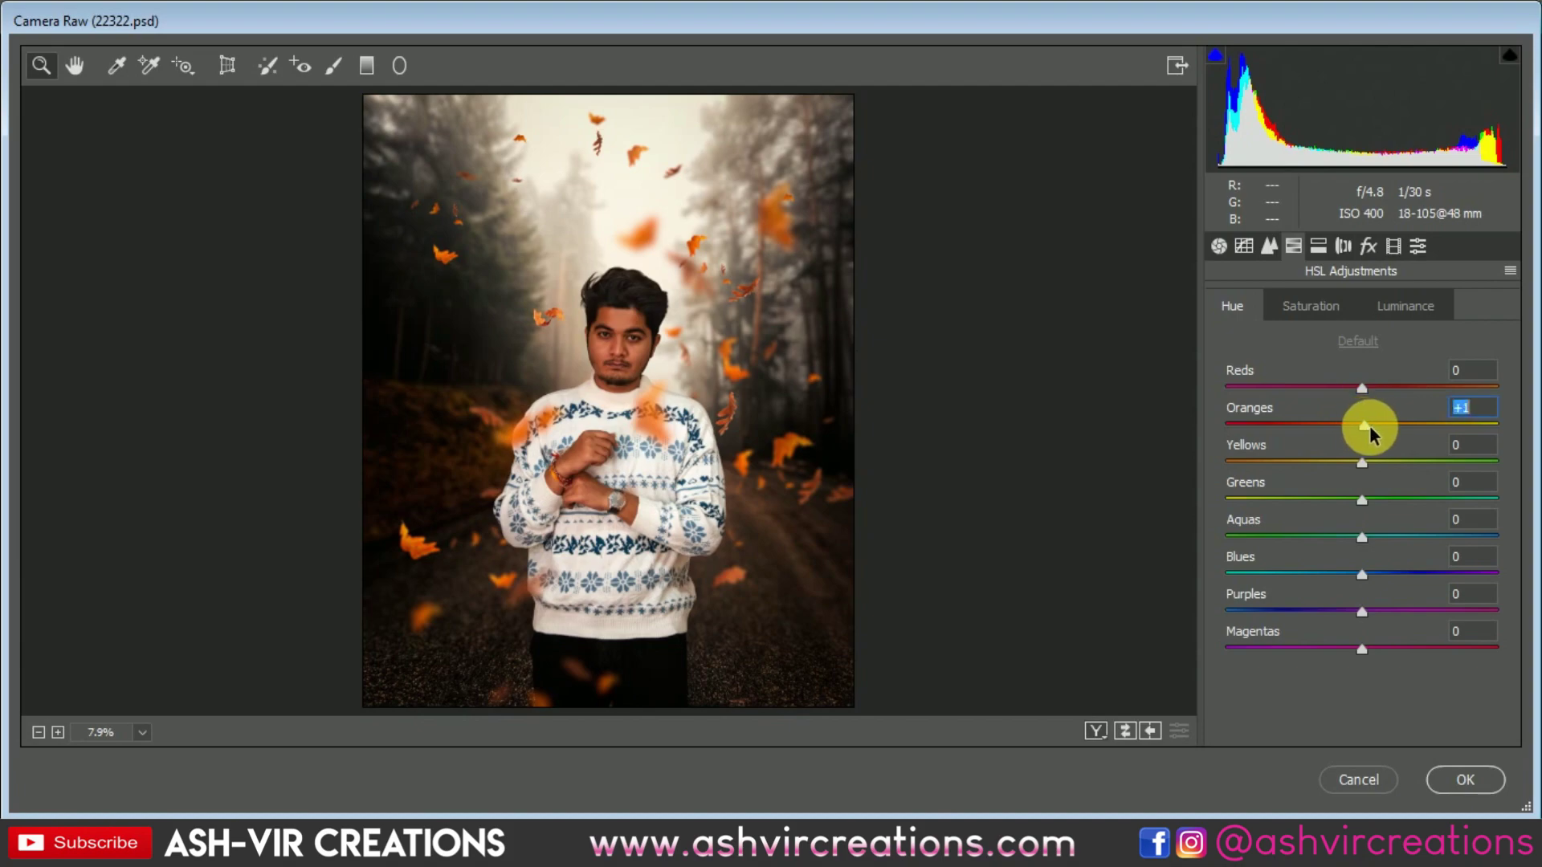
{"action": "left_click_drag", "start_coordinate": [1415, 437], "coordinate": [1339, 422]}
{"action": "left_click", "coordinate": [1311, 306]}
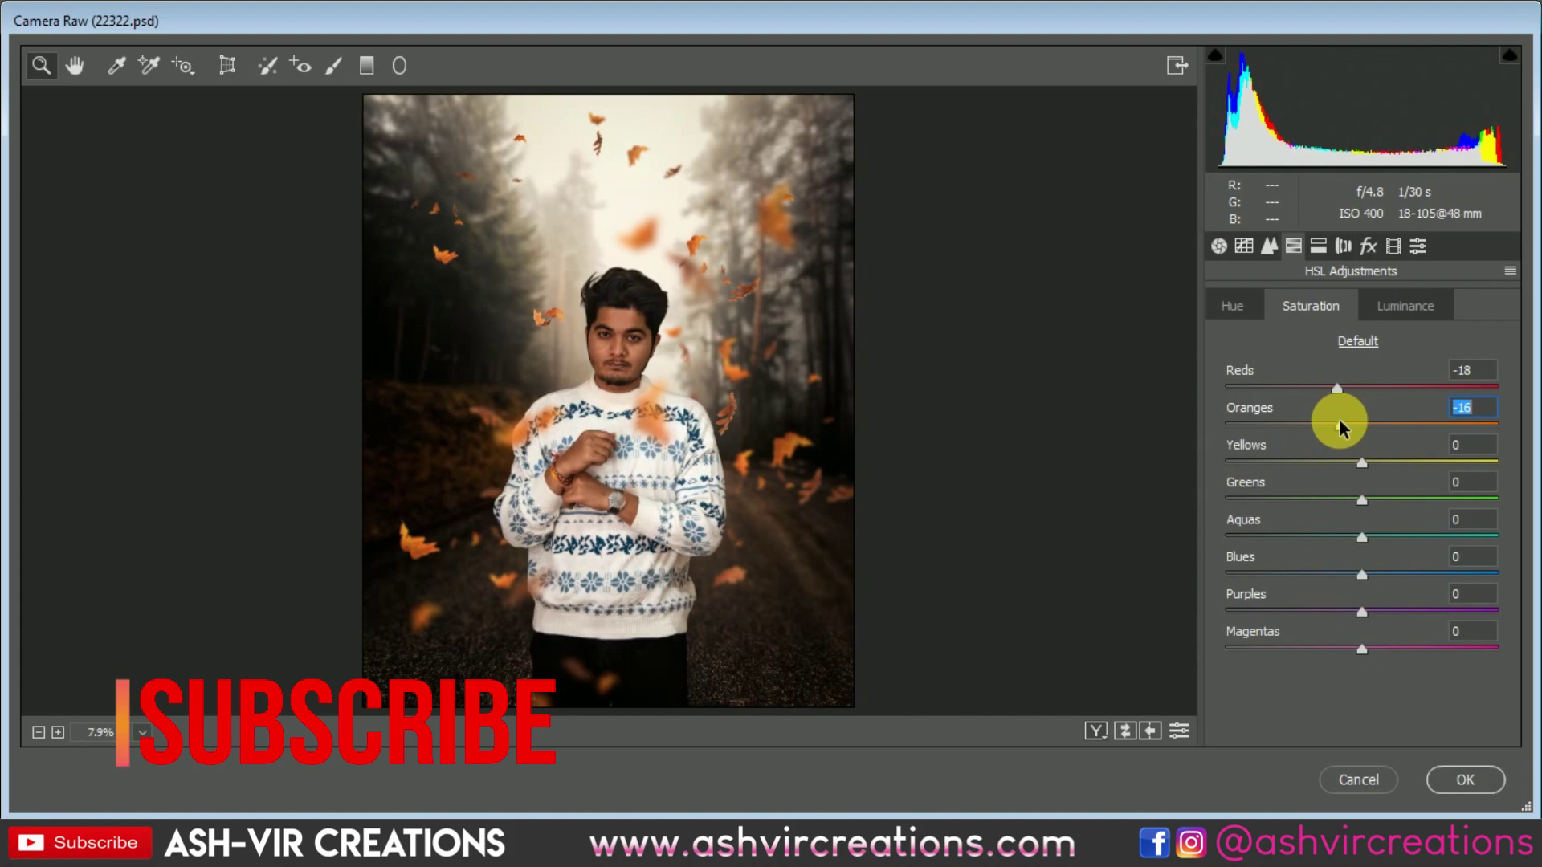
{"action": "mouse_move", "coordinate": [523, 350]}
{"action": "left_mouse_down"}
{"action": "mouse_move", "coordinate": [569, 368]}
{"action": "mouse_move", "coordinate": [551, 346]}
{"action": "left_mouse_up"}
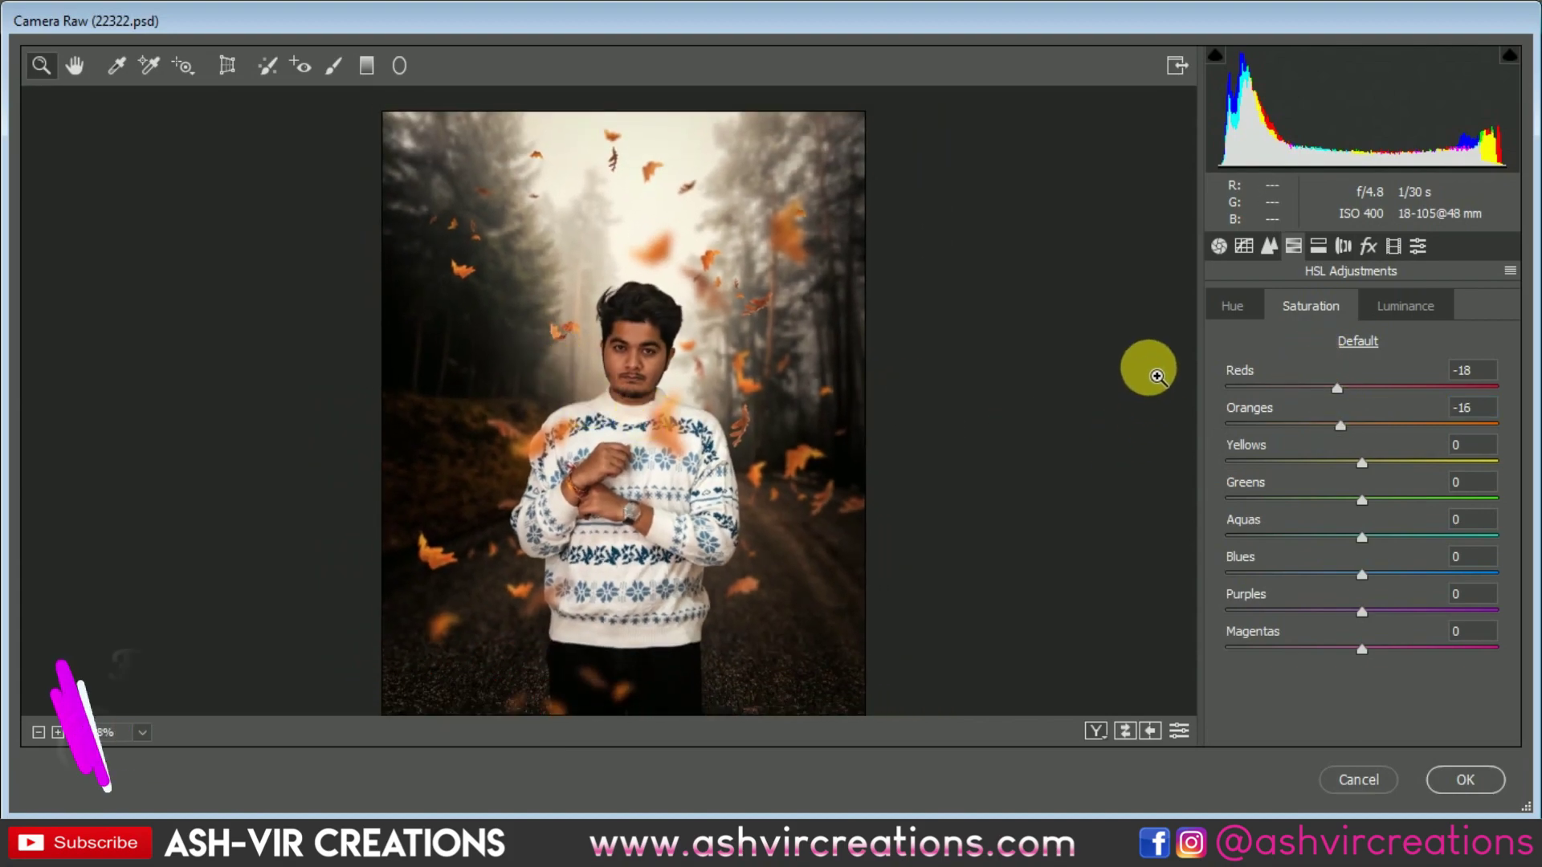
{"action": "left_click", "coordinate": [1240, 317]}
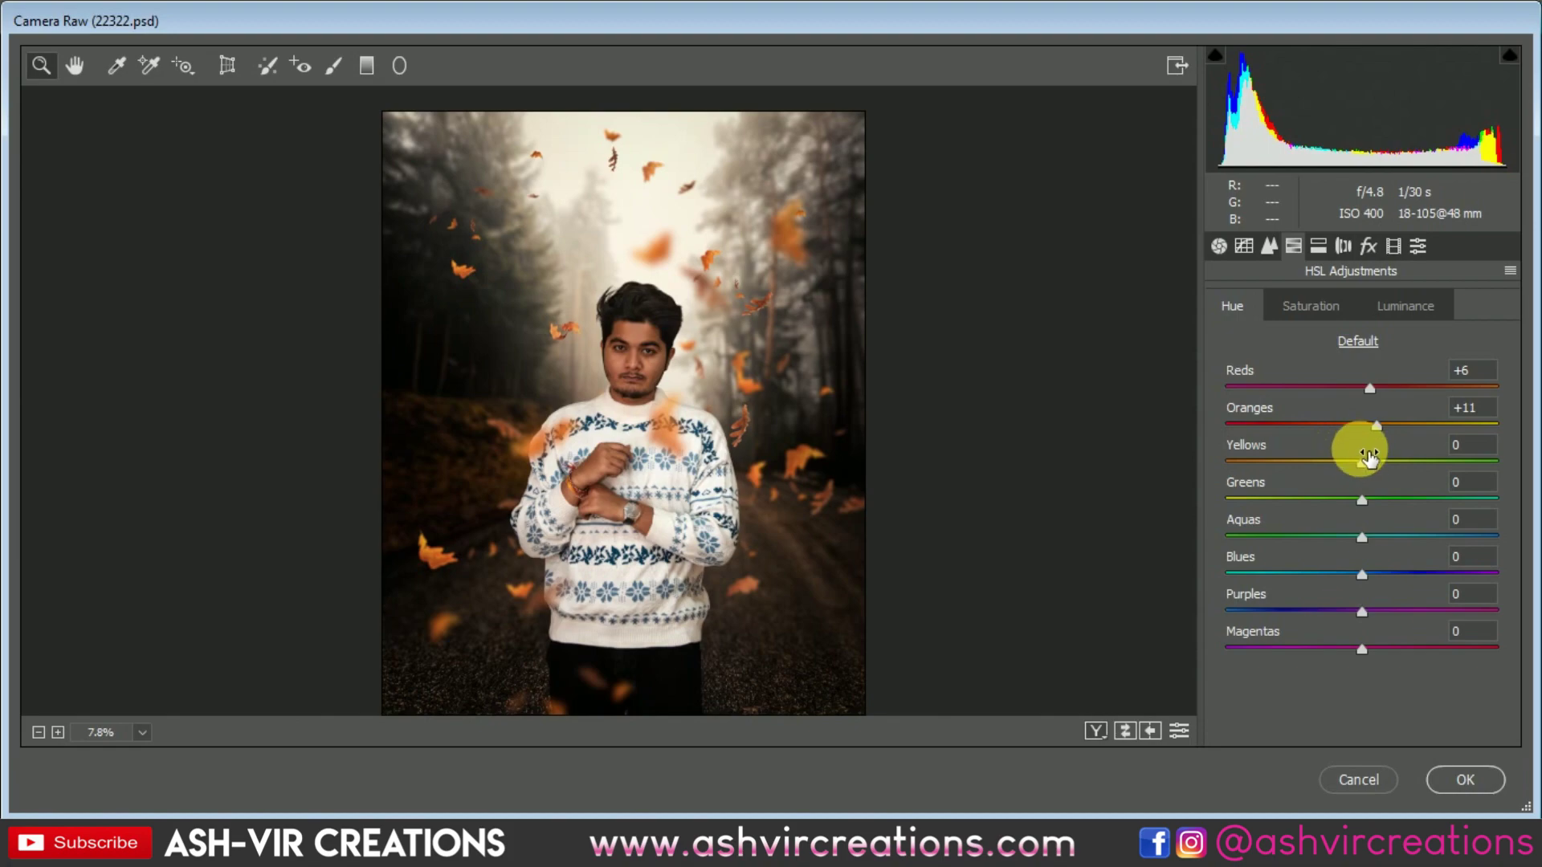
{"action": "left_click_drag", "start_coordinate": [1362, 462], "coordinate": [1366, 543]}
- Anchor the RGB tone curve with points in the highlights and shadows, and raise its black point to output 14
{"action": "left_click", "coordinate": [1244, 248]}
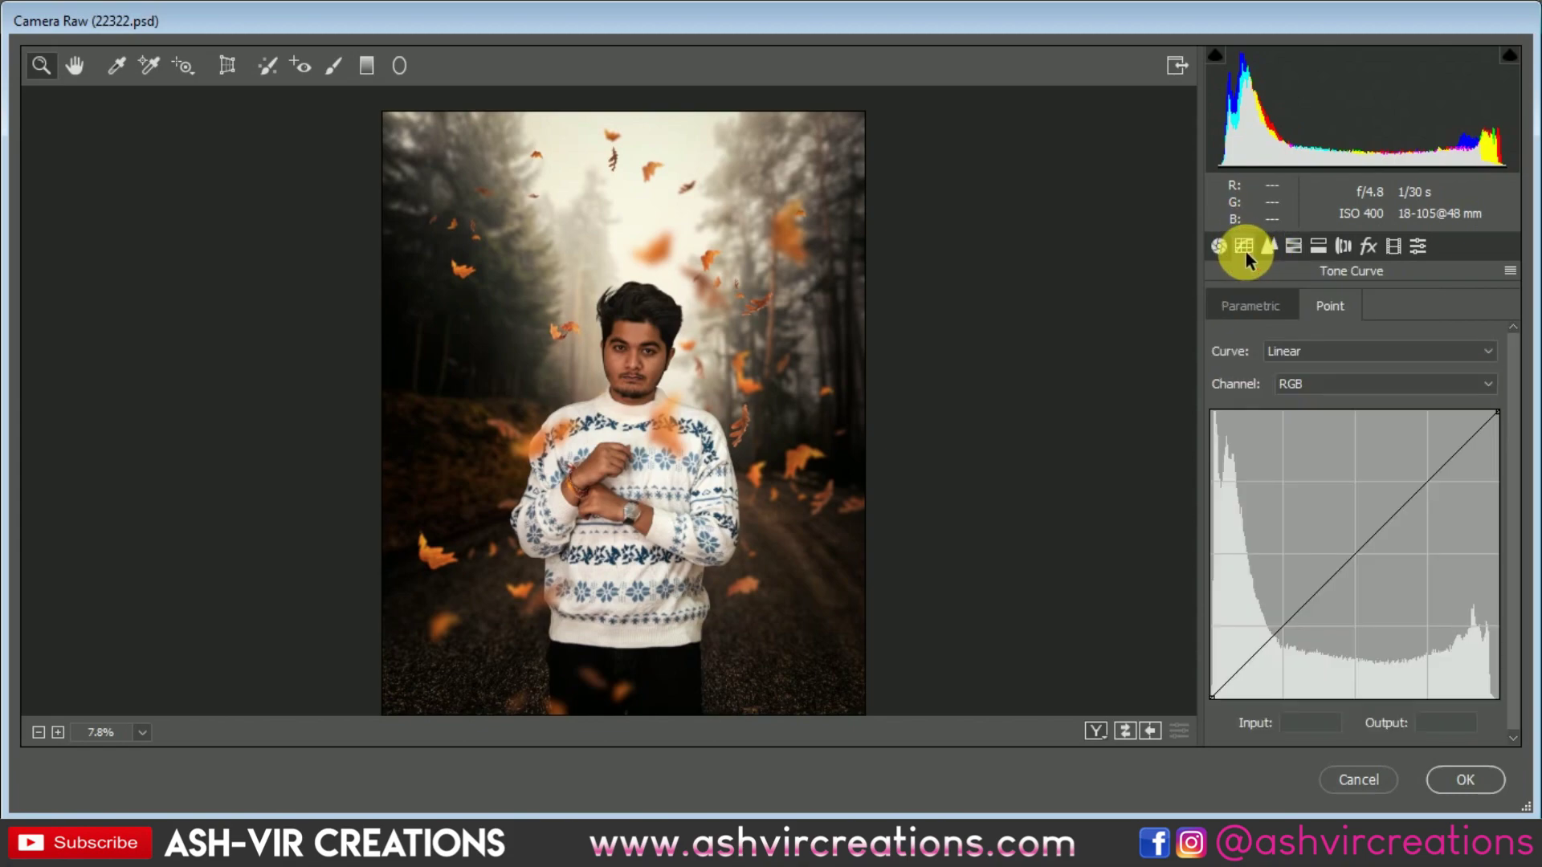
{"action": "left_click_drag", "start_coordinate": [1426, 483], "coordinate": [1424, 483]}
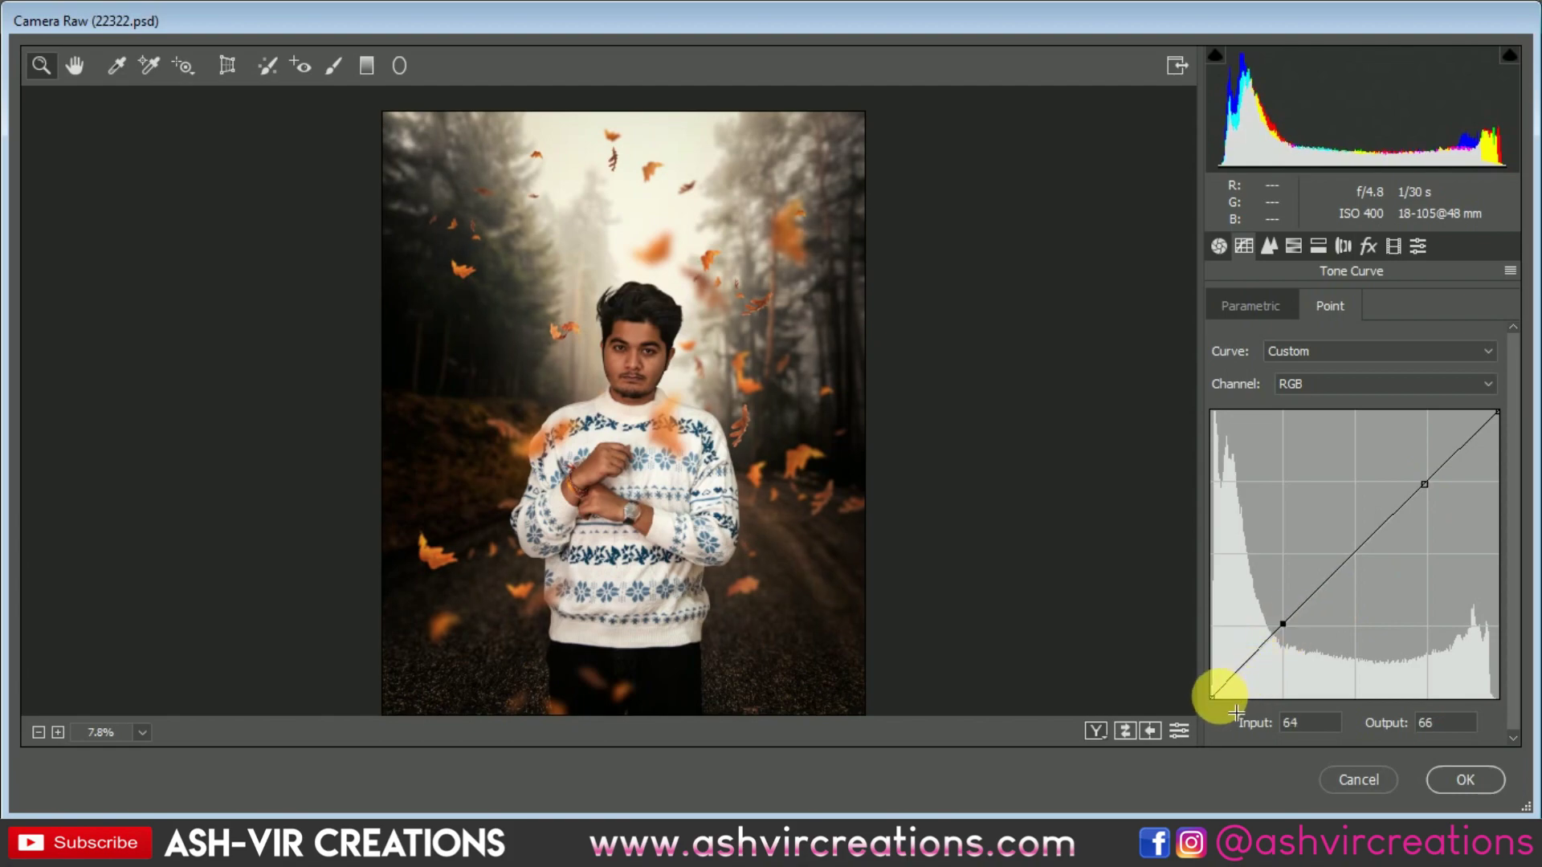
{"action": "left_click_drag", "start_coordinate": [1213, 697], "coordinate": [1208, 692]}
- Split-tone the highlights with hue 198 and saturation 14
{"action": "left_click", "coordinate": [1343, 247]}
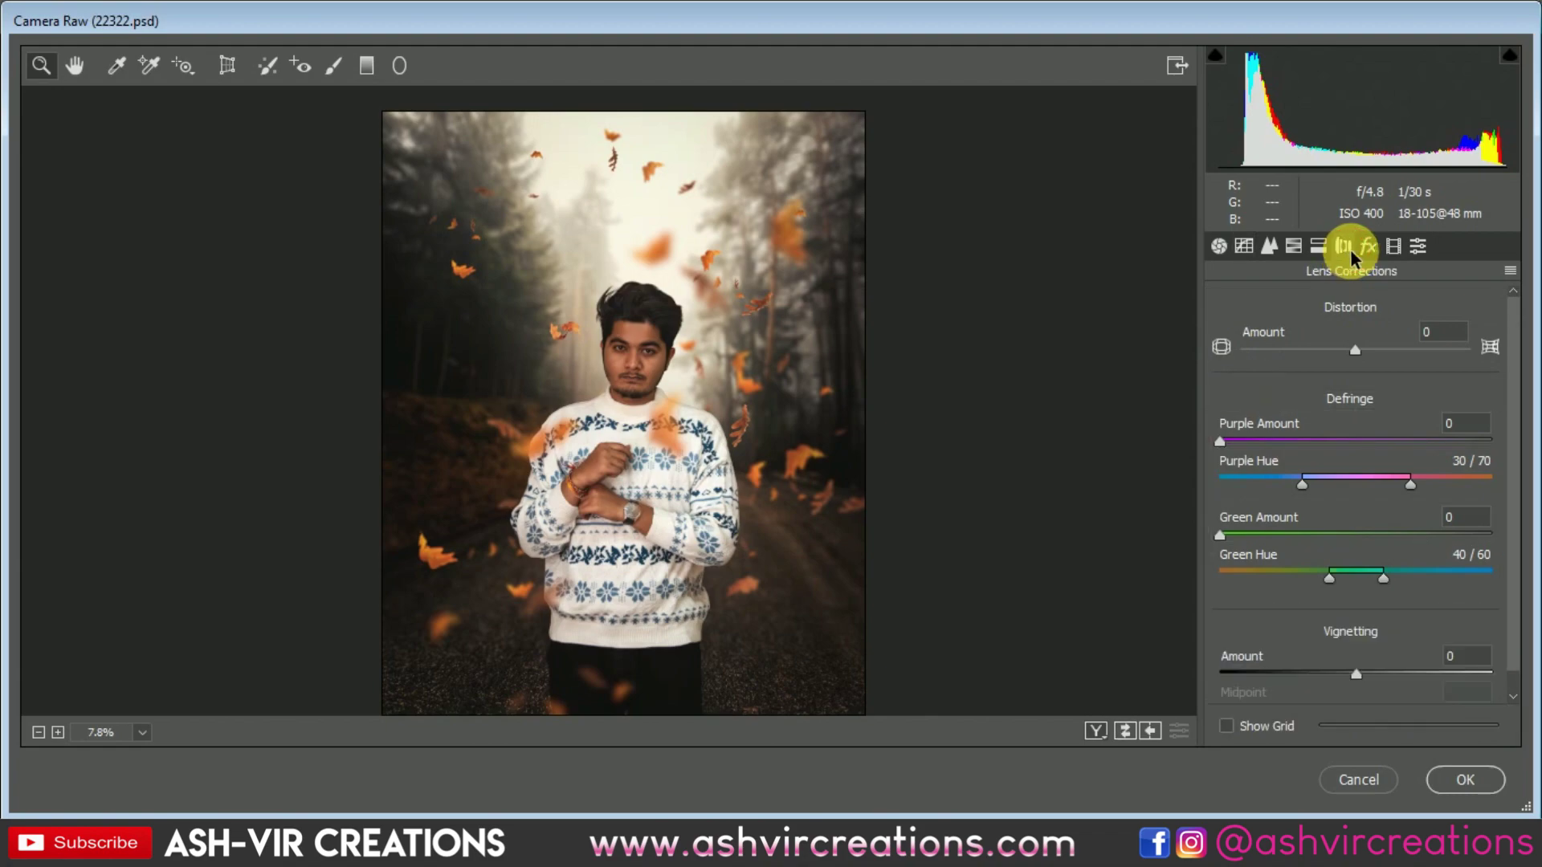
{"action": "left_click", "coordinate": [1317, 245]}
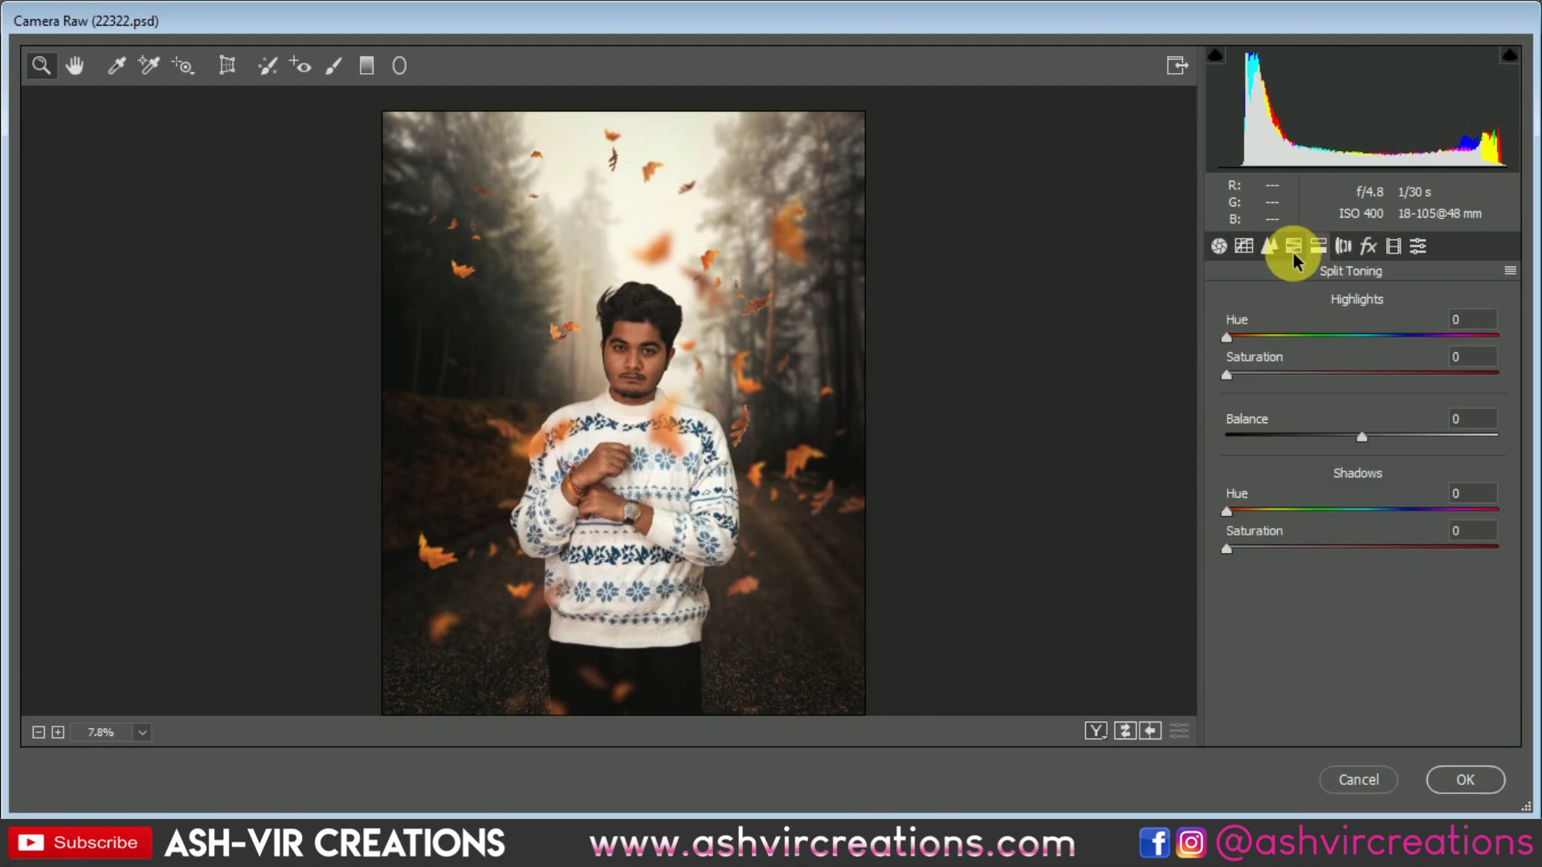
{"action": "left_click", "coordinate": [1266, 336]}
{"action": "left_click", "coordinate": [1269, 374]}
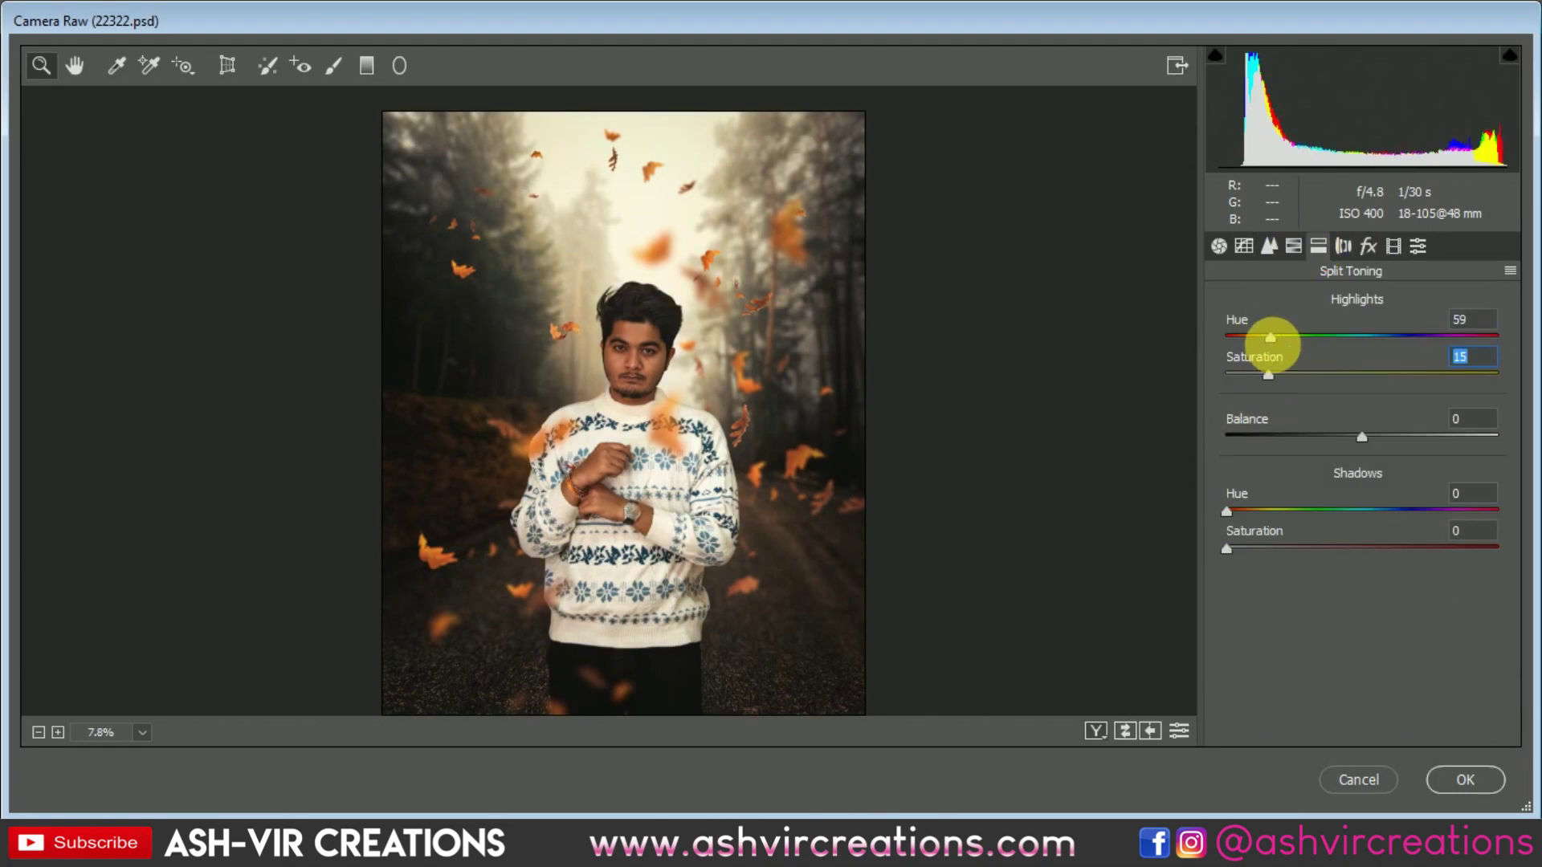
{"action": "left_click_drag", "start_coordinate": [1274, 337], "coordinate": [1389, 346]}
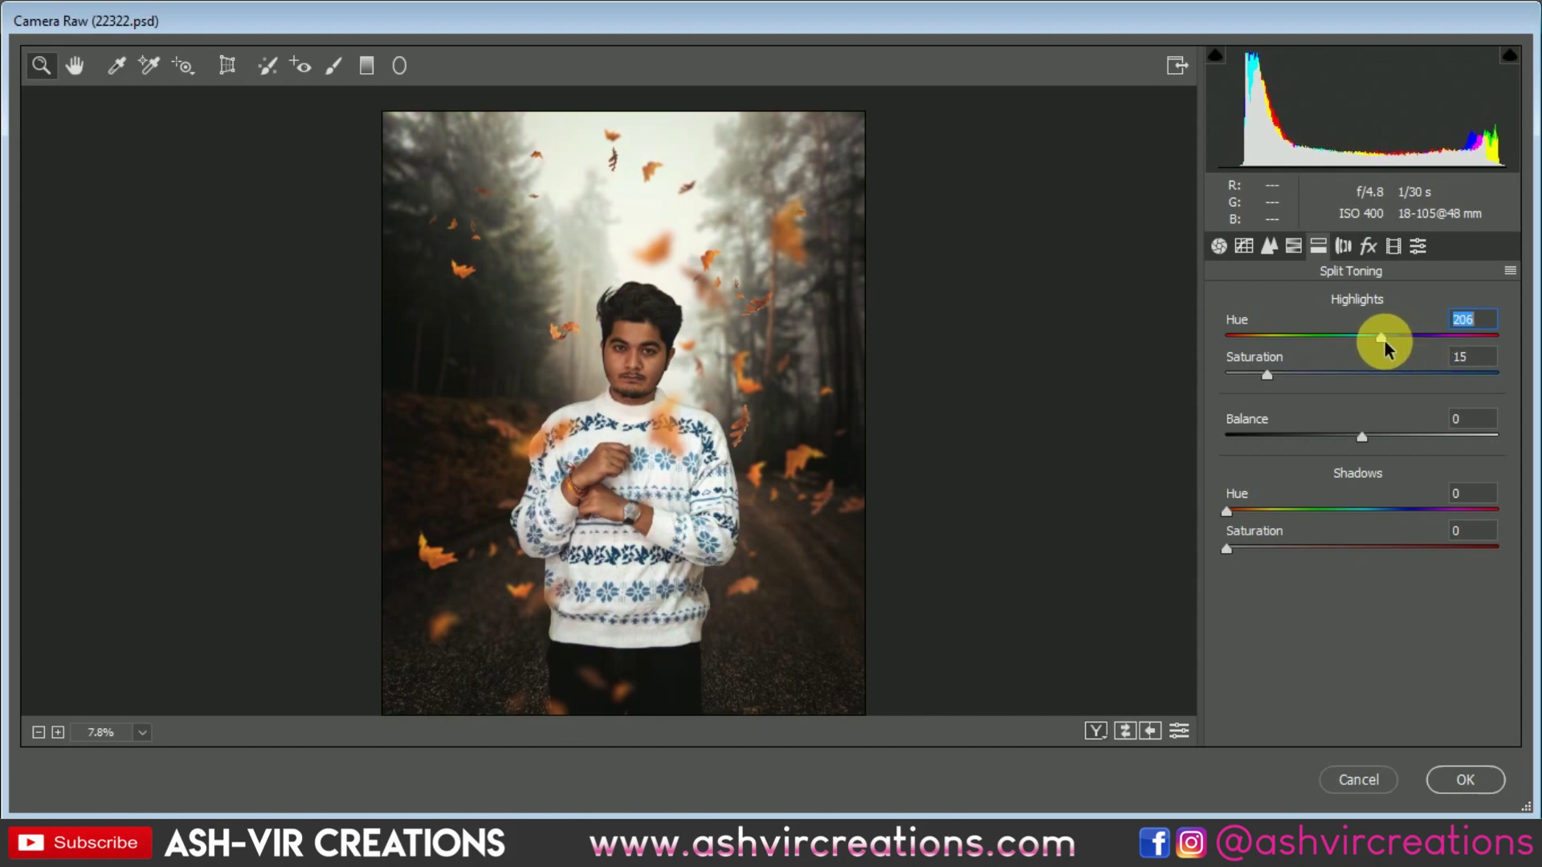
{"action": "mouse_move", "coordinate": [1266, 374]}
{"action": "left_mouse_down"}
{"action": "mouse_move", "coordinate": [1317, 372]}
{"action": "mouse_move", "coordinate": [1178, 375]}
{"action": "mouse_move", "coordinate": [1278, 392]}
{"action": "left_mouse_up"}
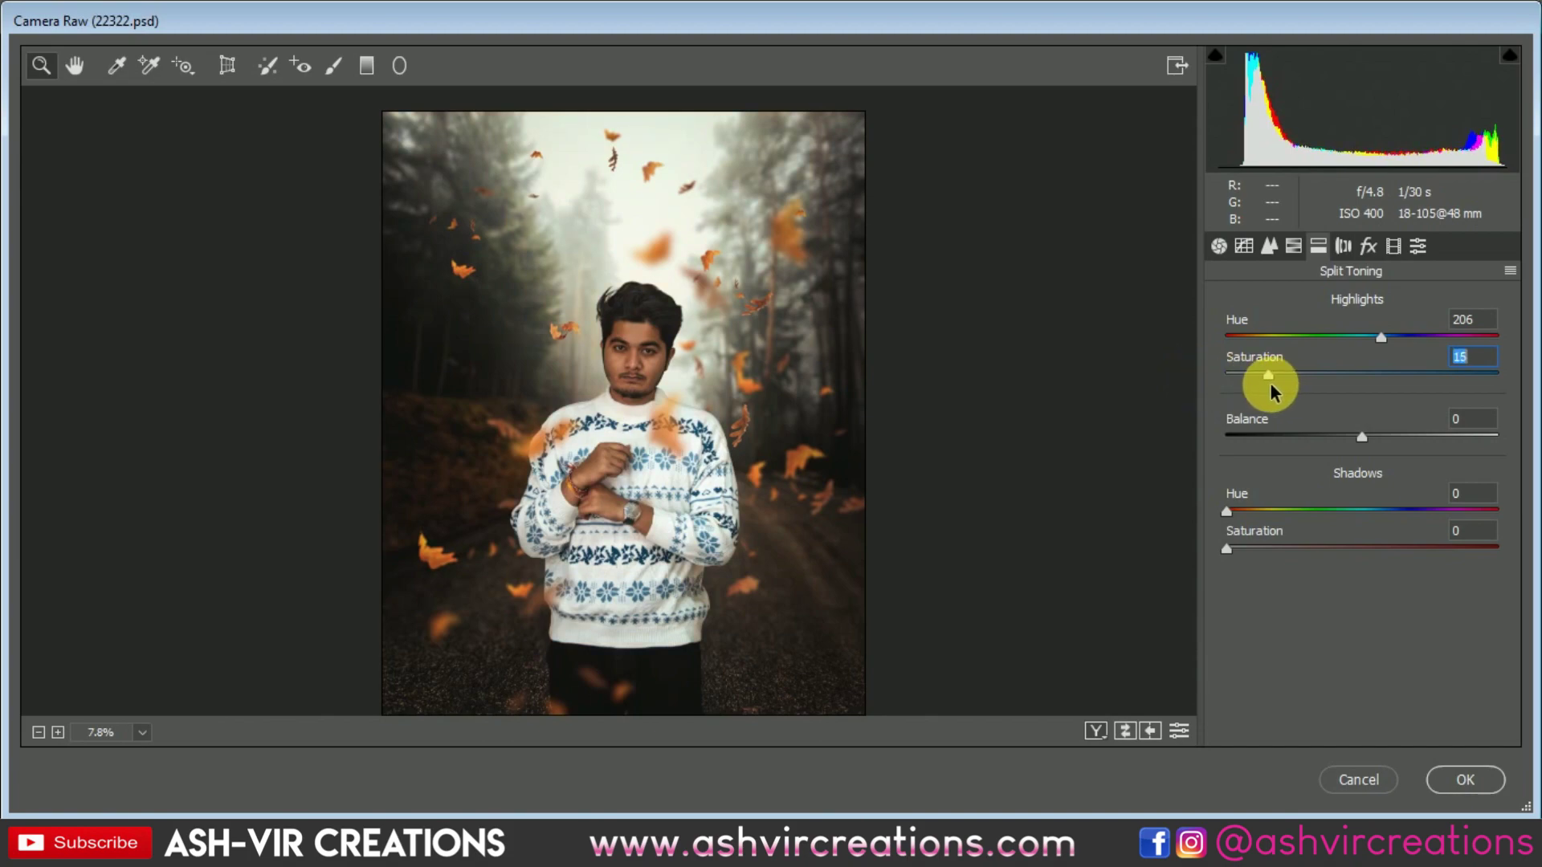
{"action": "left_click_drag", "start_coordinate": [1291, 337], "coordinate": [1373, 343]}
{"action": "left_click", "coordinate": [1266, 375]}
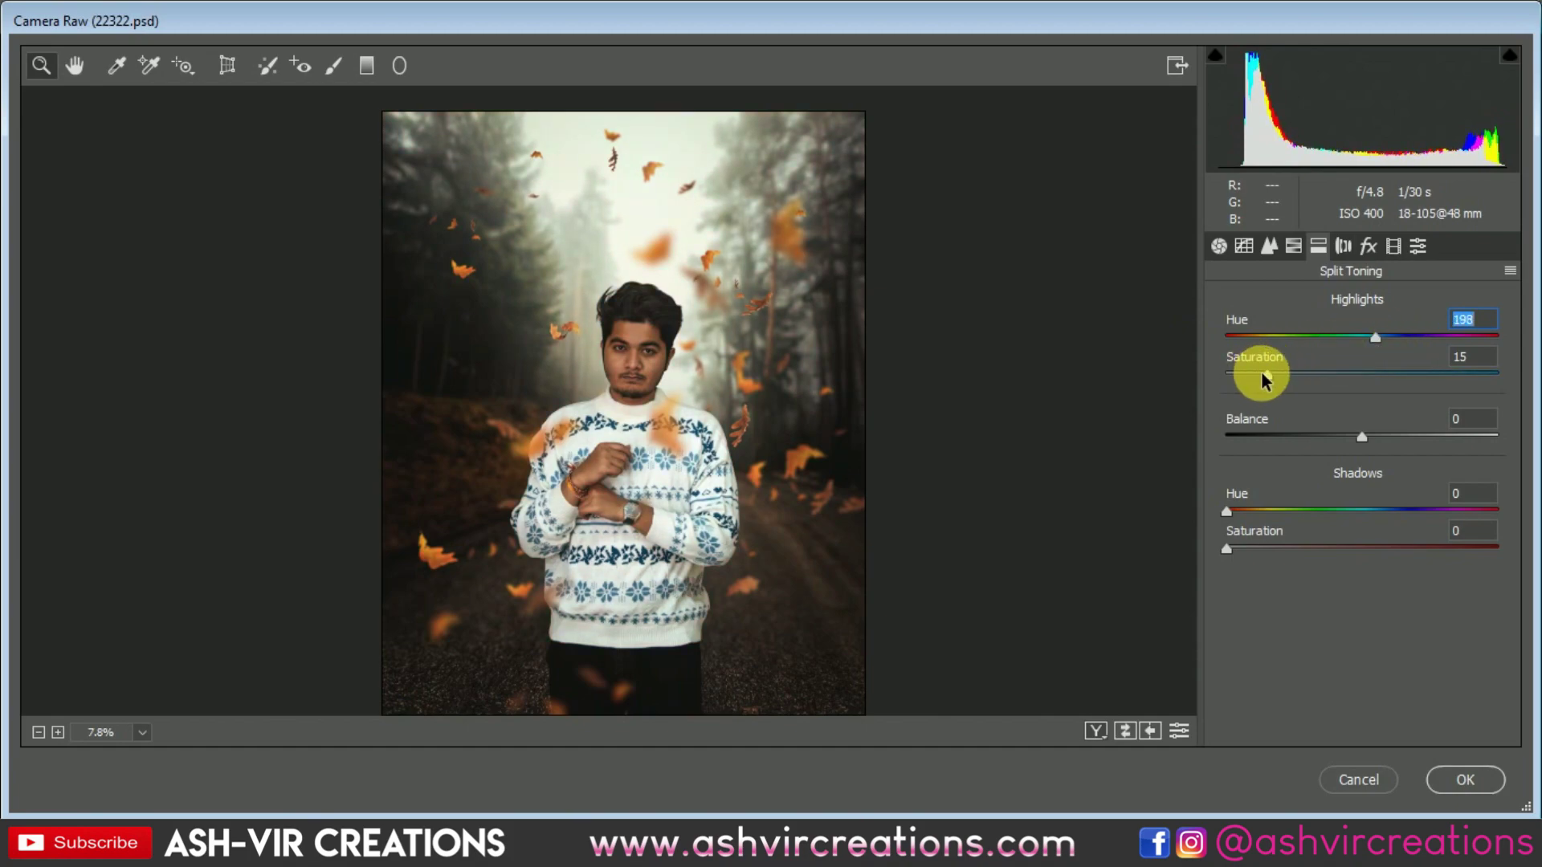
{"action": "mouse_move", "coordinate": [1266, 377]}
{"action": "left_mouse_down"}
{"action": "mouse_move", "coordinate": [1301, 372]}
{"action": "mouse_move", "coordinate": [1205, 372]}
{"action": "mouse_move", "coordinate": [1265, 381]}
{"action": "left_mouse_up"}
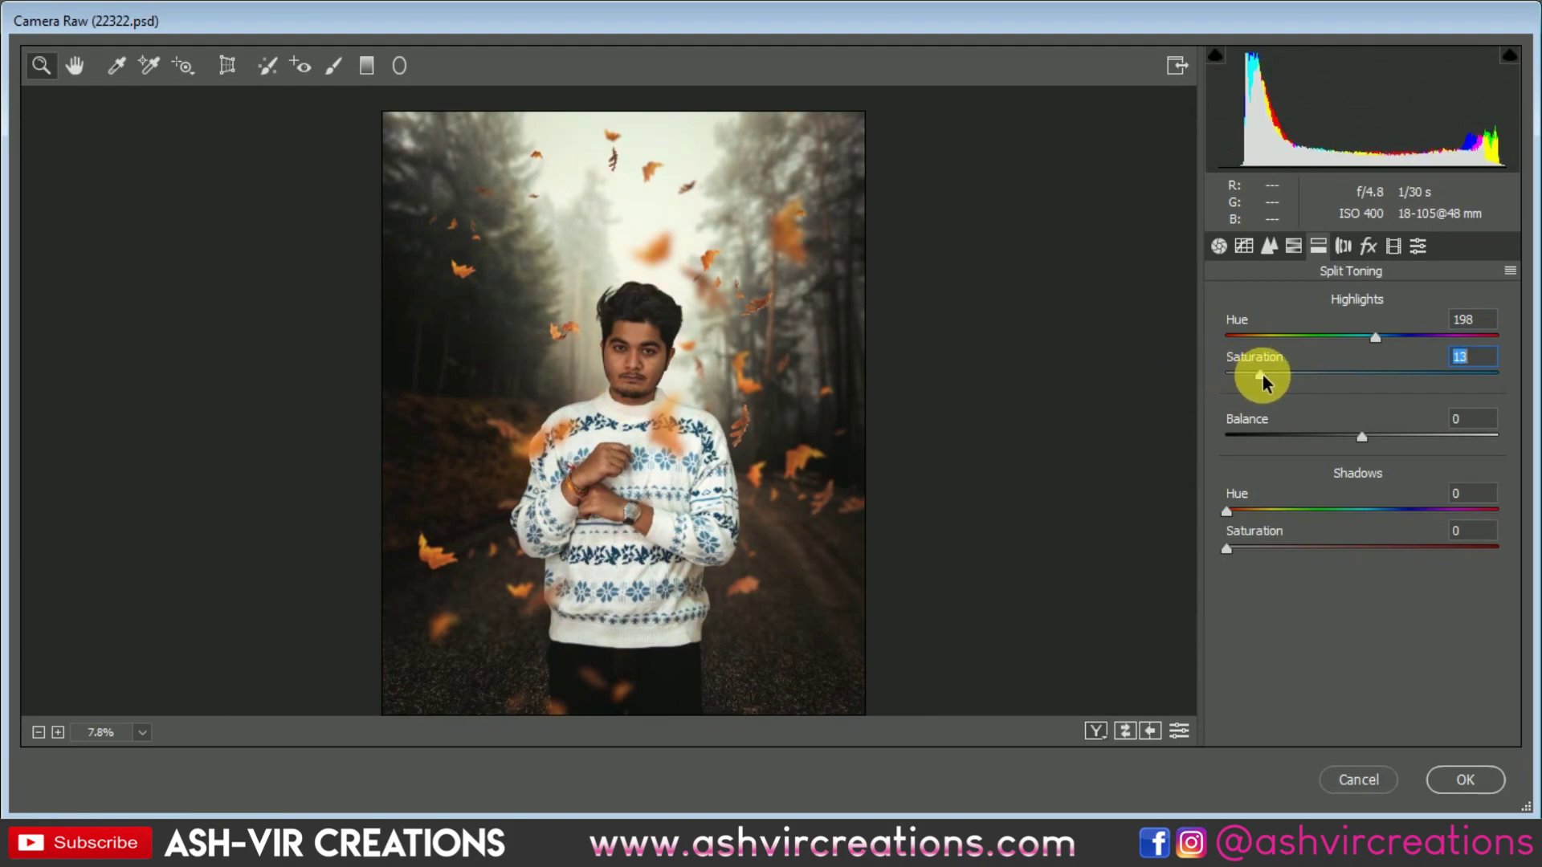
- Split-tone the shadows with hue 48 and saturation 6
{"action": "left_click", "coordinate": [1274, 511]}
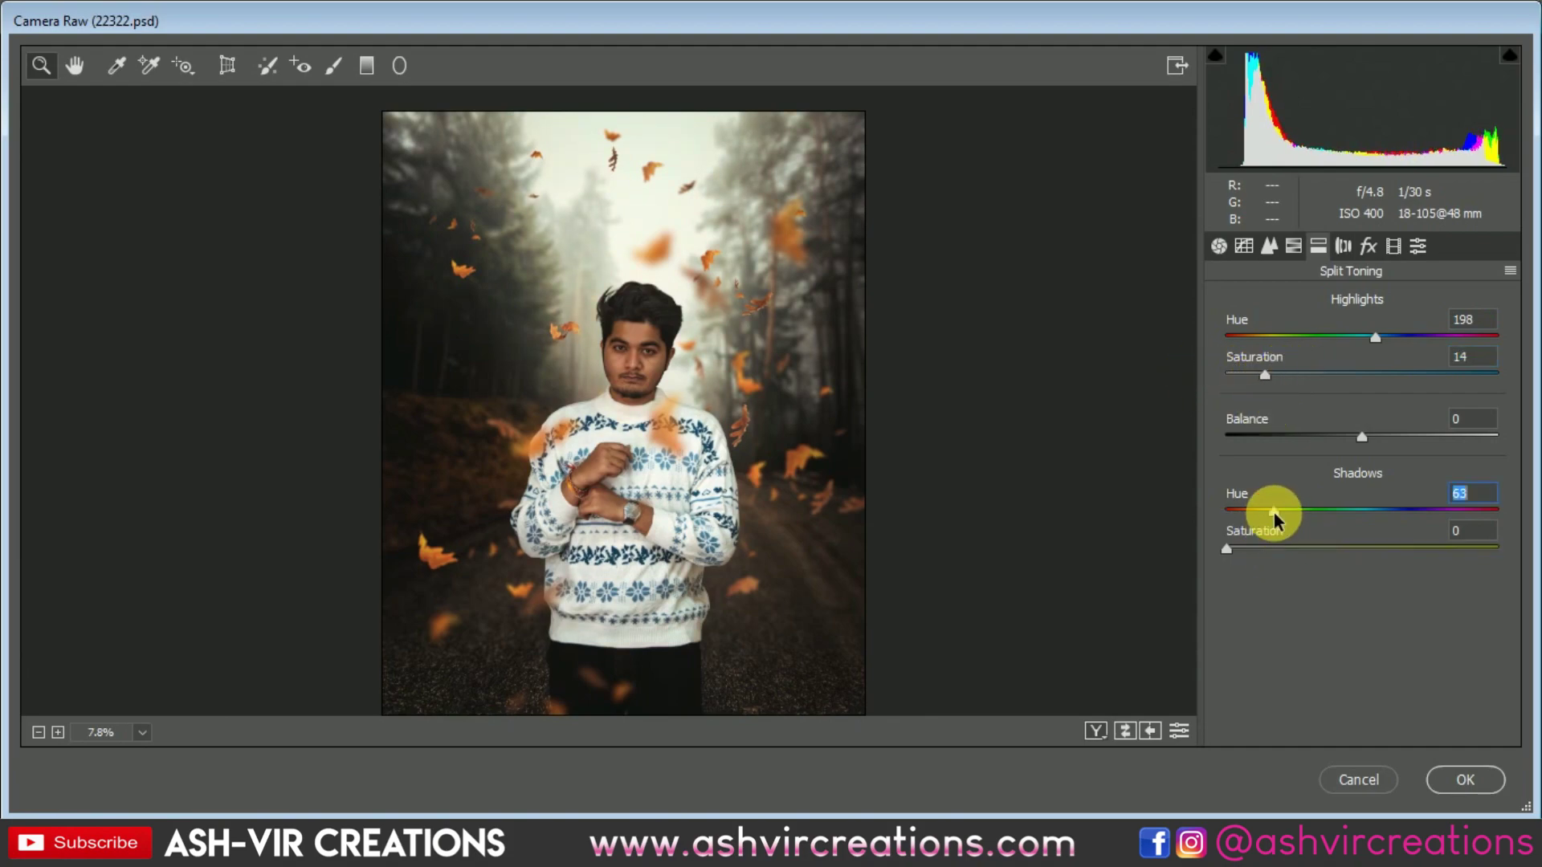
{"action": "left_click", "coordinate": [1267, 548]}
{"action": "left_click_drag", "start_coordinate": [1275, 512], "coordinate": [1343, 517]}
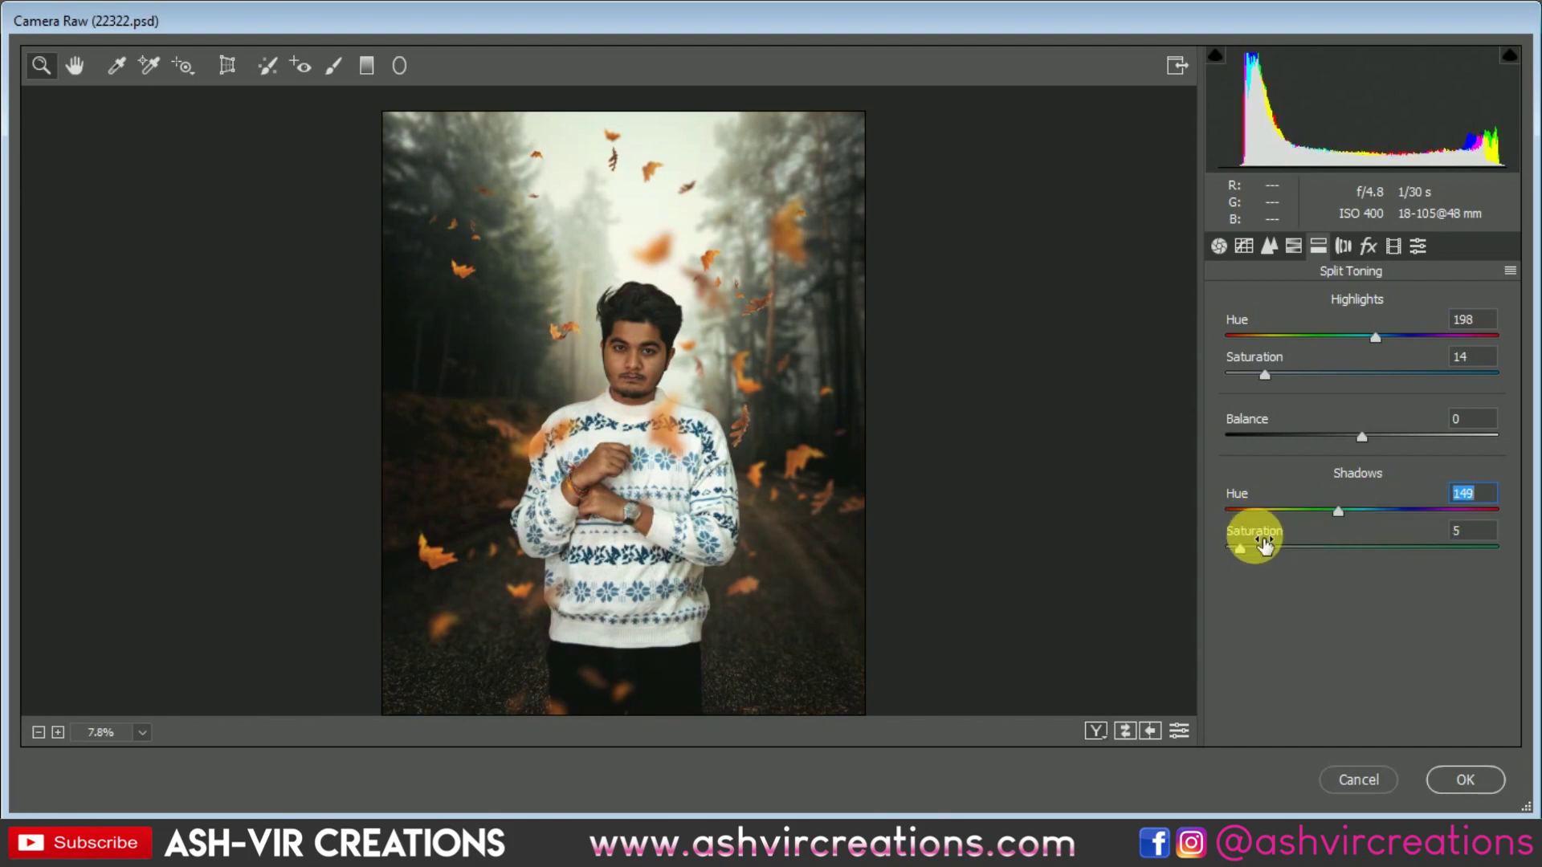
{"action": "mouse_move", "coordinate": [1242, 548]}
{"action": "left_mouse_down"}
{"action": "mouse_move", "coordinate": [1266, 543]}
{"action": "mouse_move", "coordinate": [1253, 553]}
{"action": "mouse_move", "coordinate": [1269, 518]}
{"action": "mouse_move", "coordinate": [1260, 540]}
{"action": "mouse_move", "coordinate": [1190, 554]}
{"action": "mouse_move", "coordinate": [1246, 557]}
{"action": "mouse_move", "coordinate": [1239, 517]}
{"action": "mouse_move", "coordinate": [1261, 518]}
{"action": "mouse_move", "coordinate": [1236, 516]}
{"action": "mouse_move", "coordinate": [1283, 518]}
{"action": "mouse_move", "coordinate": [1246, 509]}
{"action": "mouse_move", "coordinate": [1280, 557]}
{"action": "mouse_move", "coordinate": [1242, 552]}
{"action": "left_mouse_up"}
{"action": "left_click", "coordinate": [1262, 512]}
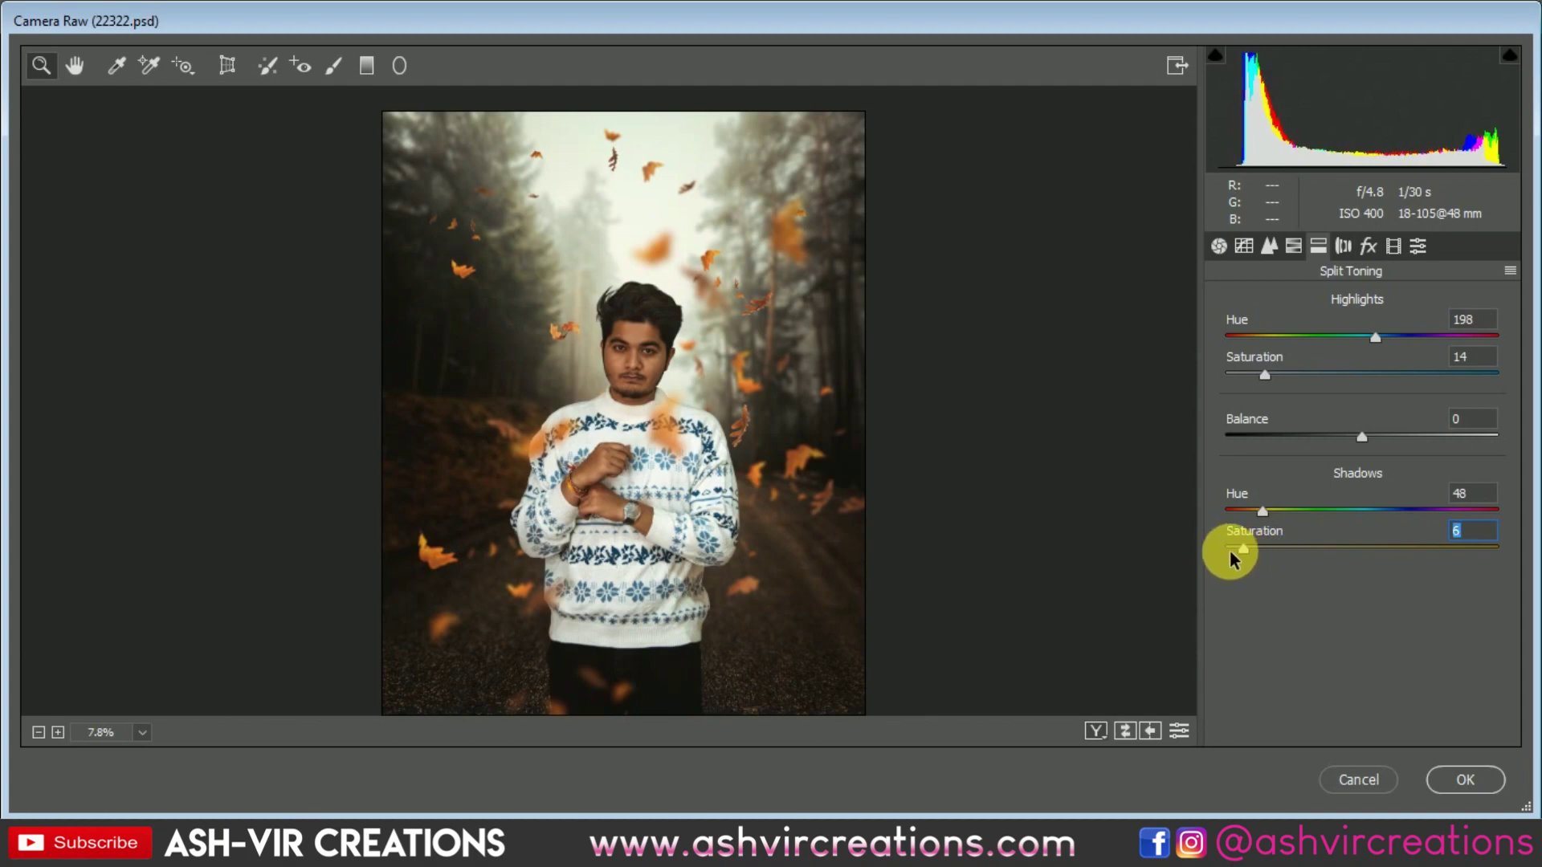
- Set whites to -2, blacks to -9, clarity to +9 and vibrance to -9, and apply the Camera Raw adjustments
{"action": "left_click", "coordinate": [1245, 247]}
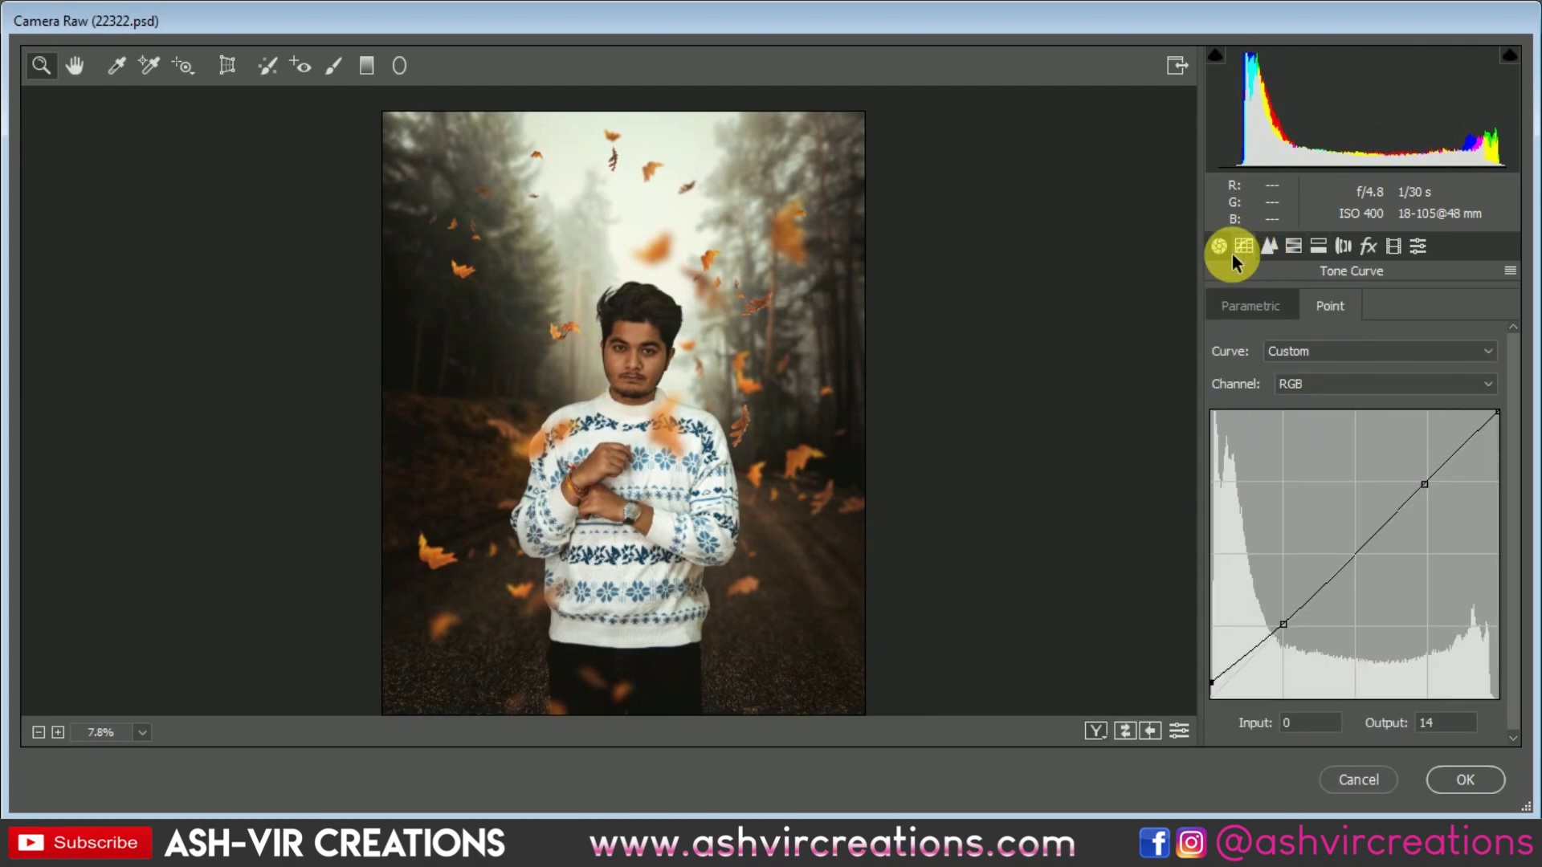
{"action": "left_click", "coordinate": [1218, 246]}
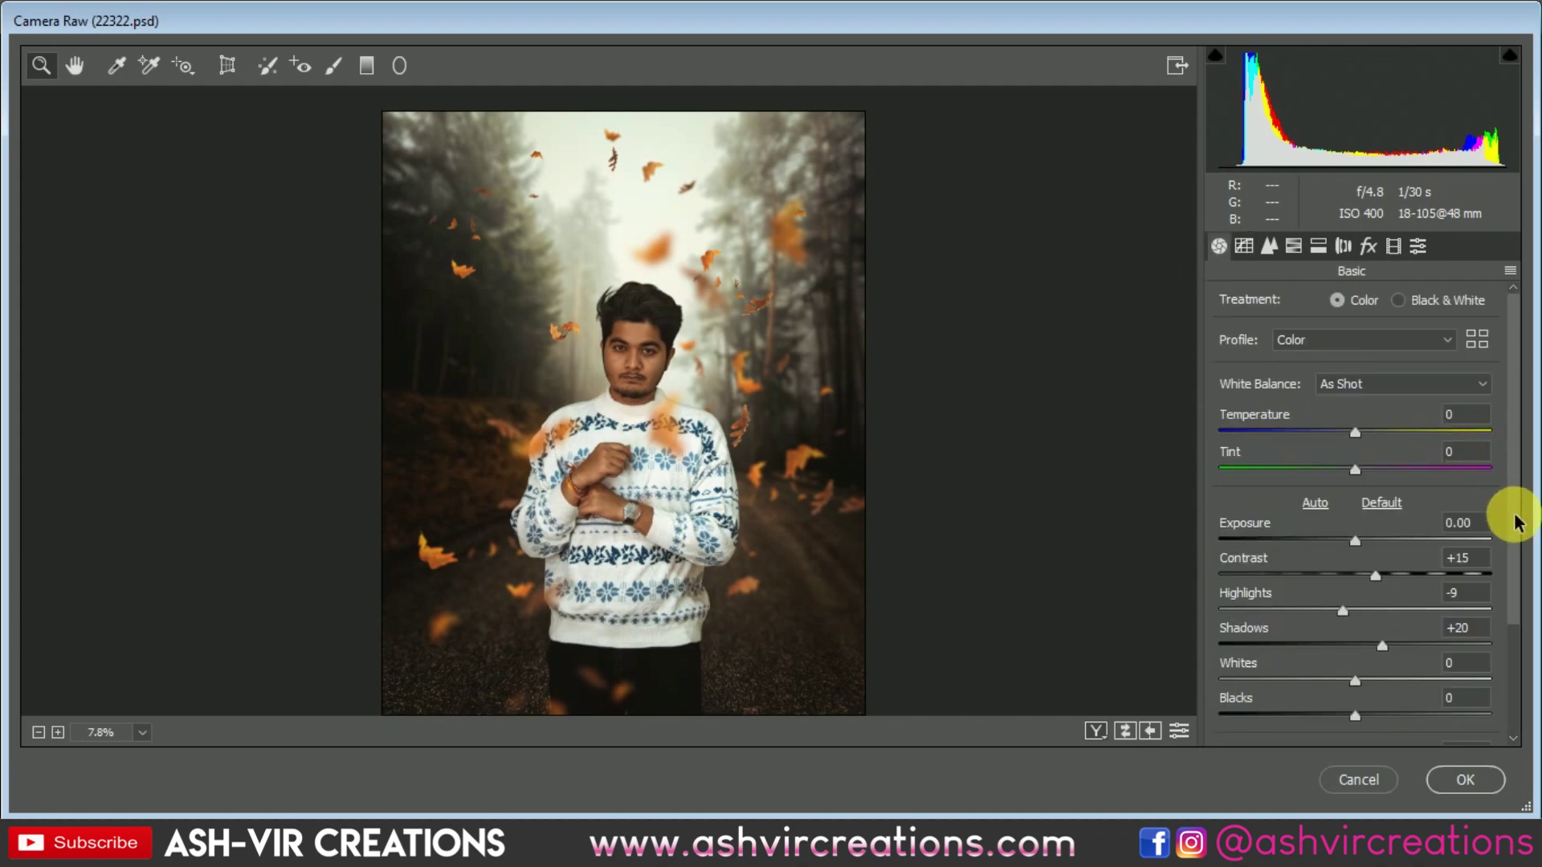
{"action": "scroll", "coordinate": [1404, 603], "scroll_direction": "down", "scroll_amount": 3}
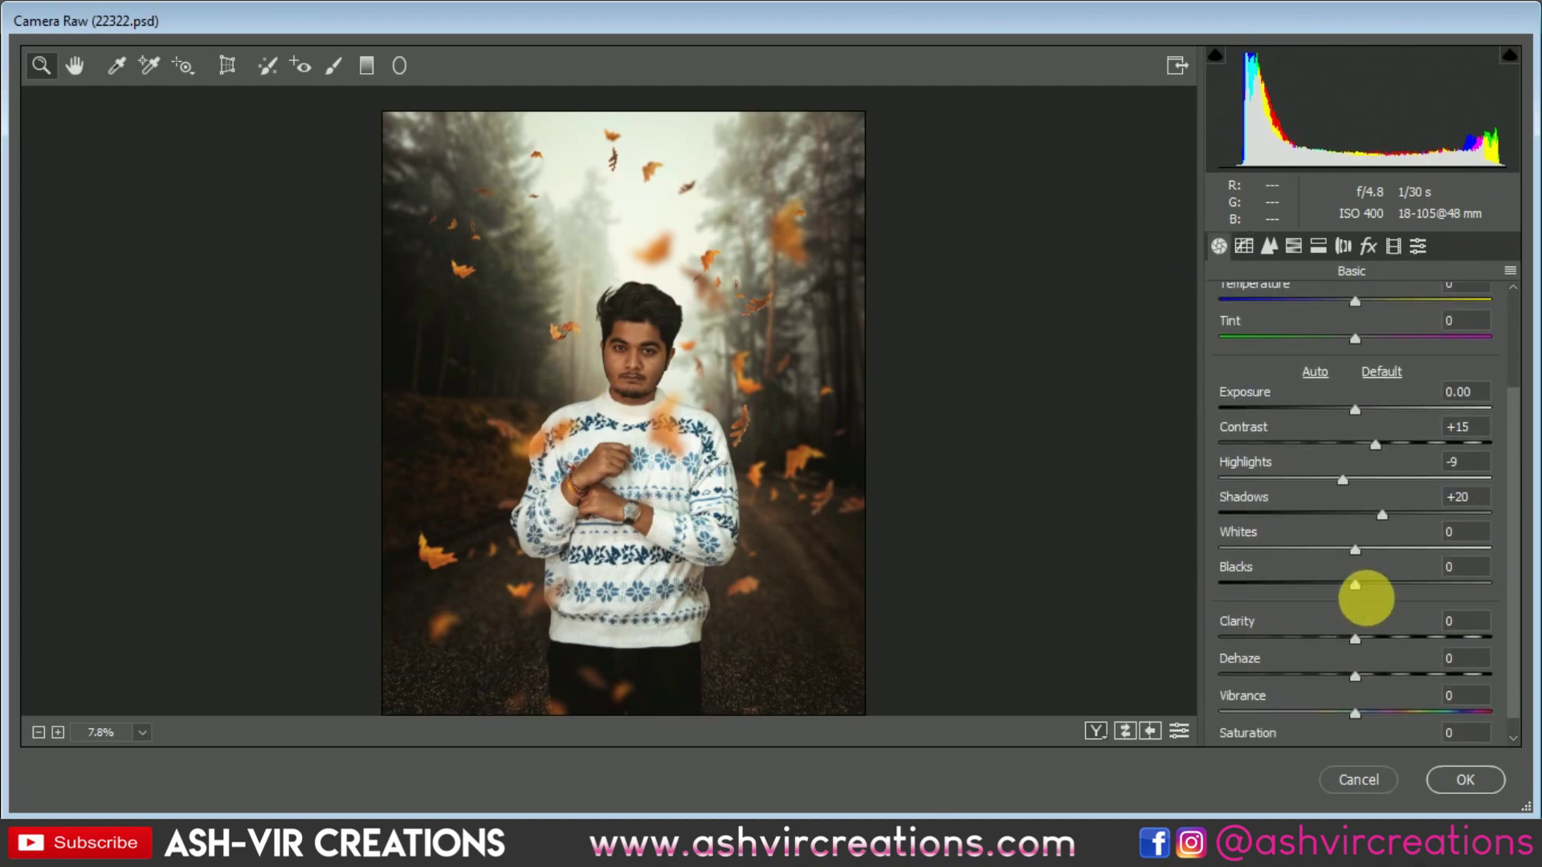
{"action": "left_click_drag", "start_coordinate": [1354, 584], "coordinate": [1353, 553]}
{"action": "left_click_drag", "start_coordinate": [1360, 639], "coordinate": [1373, 640]}
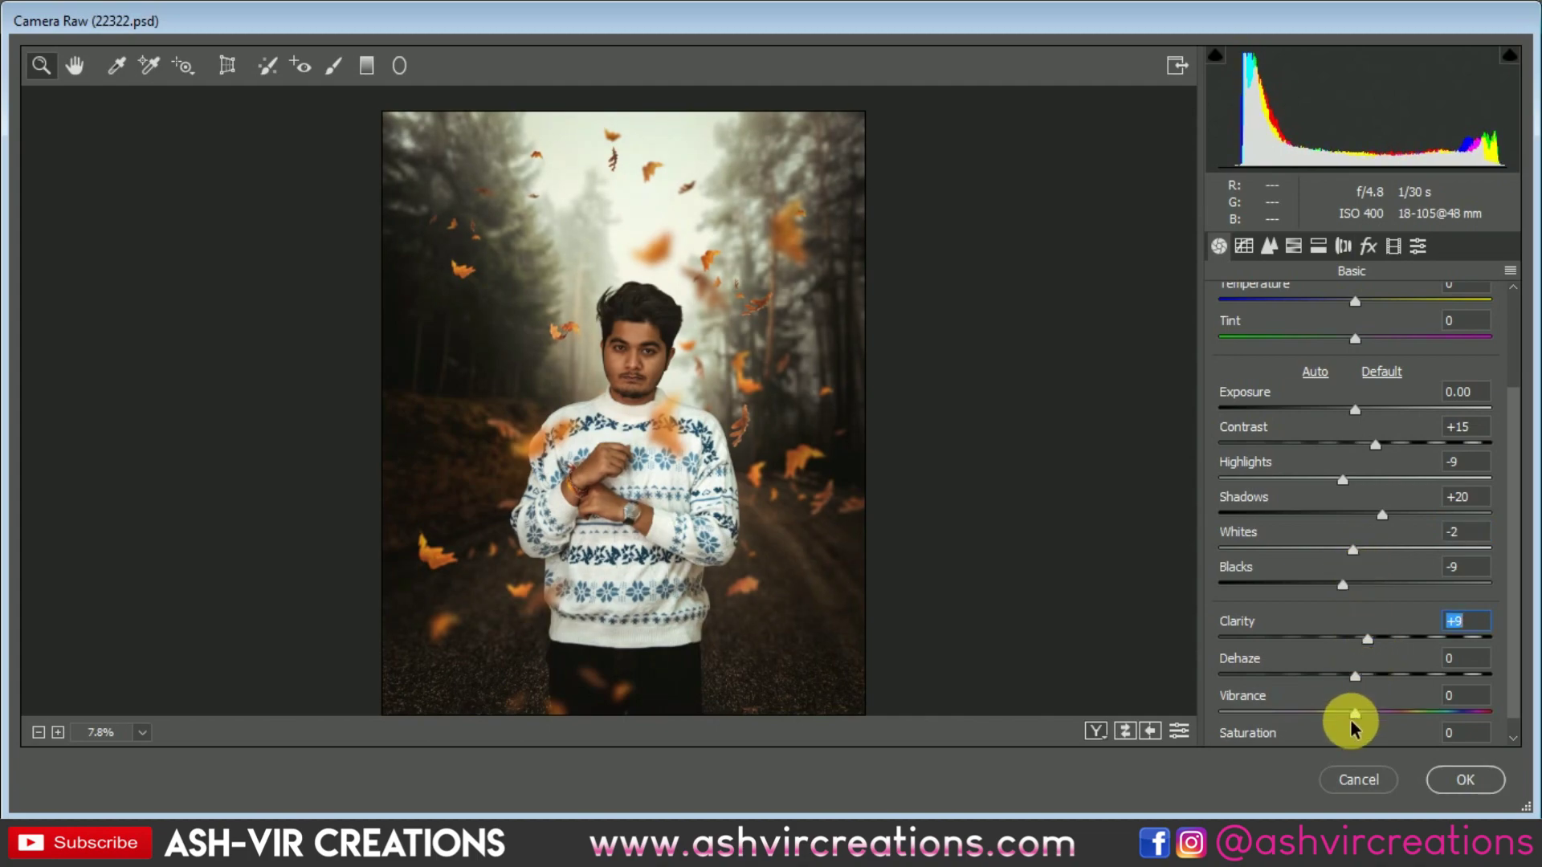
{"action": "scroll", "coordinate": [1355, 713], "scroll_direction": "down", "scroll_amount": 1}
{"action": "mouse_move", "coordinate": [1357, 699]}
{"action": "left_mouse_down"}
{"action": "mouse_move", "coordinate": [1282, 688]}
{"action": "mouse_move", "coordinate": [1345, 694]}
{"action": "left_mouse_up"}
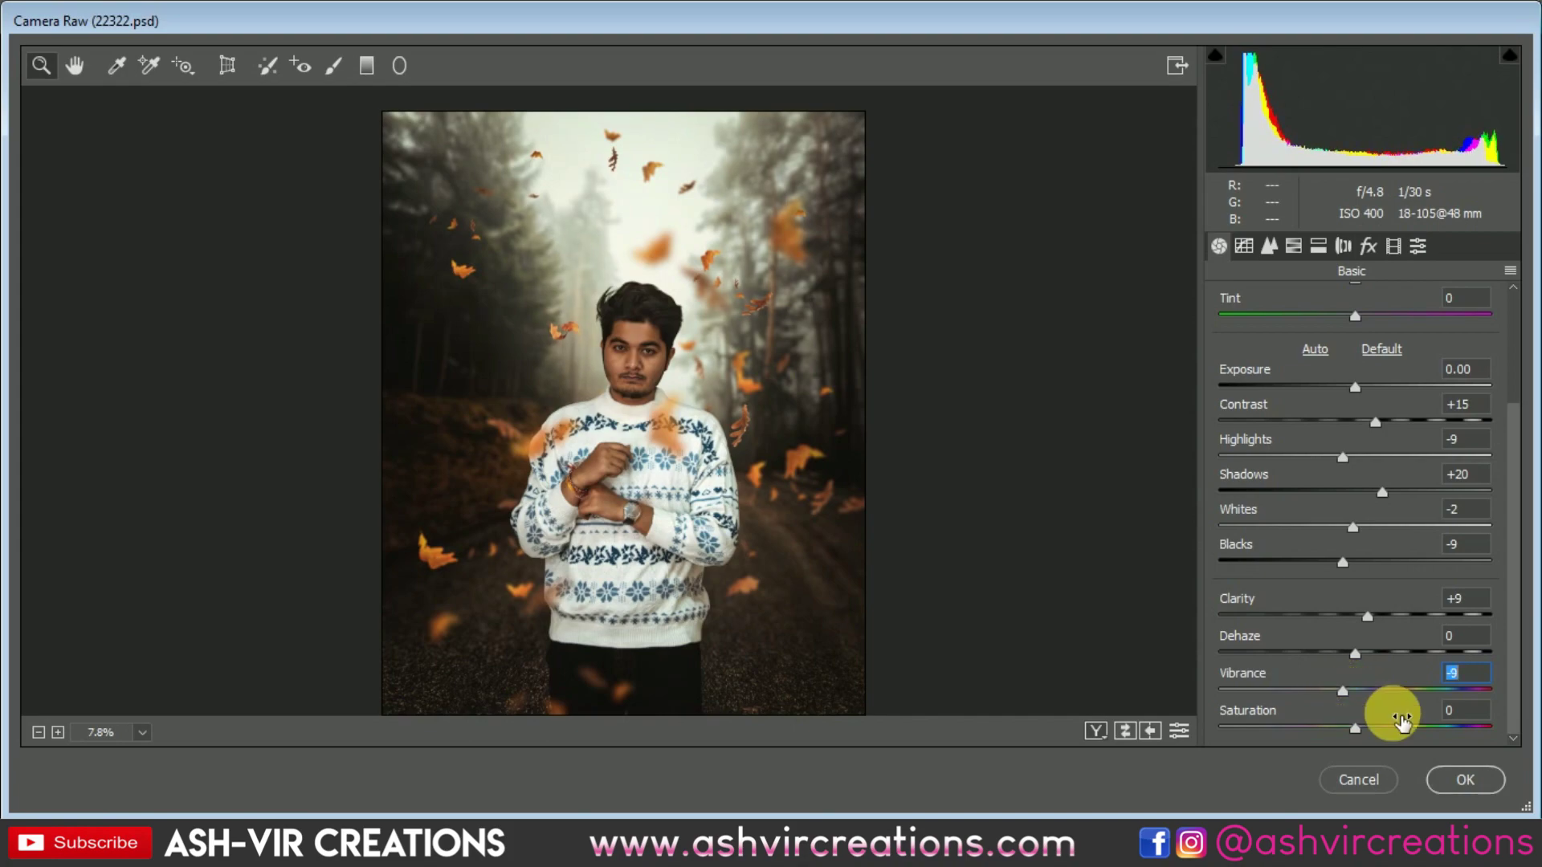
{"action": "left_click", "coordinate": [1463, 780]}
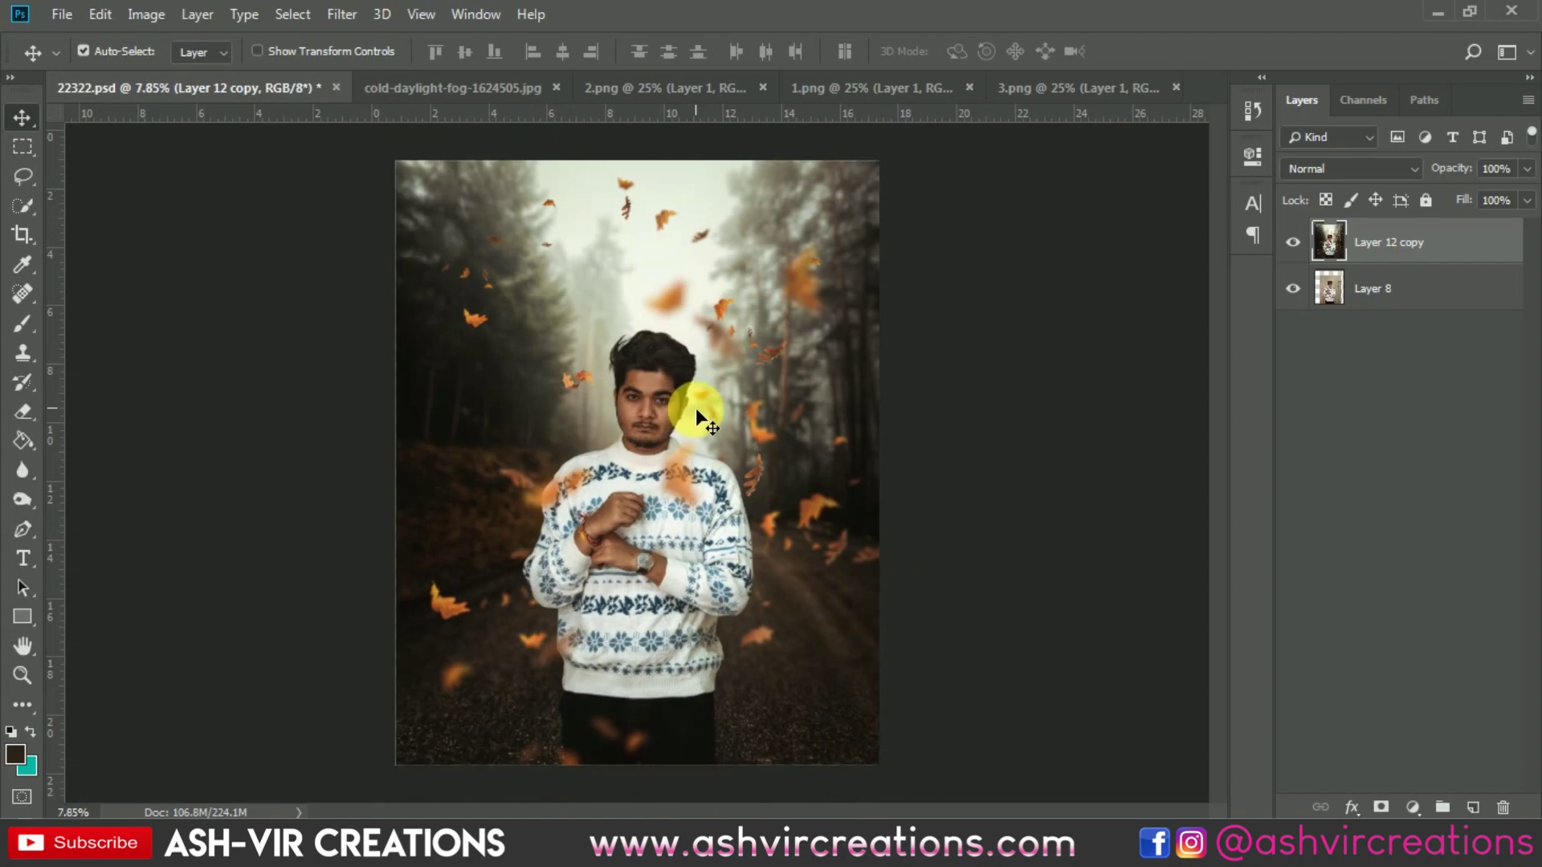
- Compare the graded composite with the original photo on Layer 8, and inspect the man and leaves up close
{"action": "scroll", "coordinate": [729, 418], "scroll_direction": "up", "scroll_amount": 1}
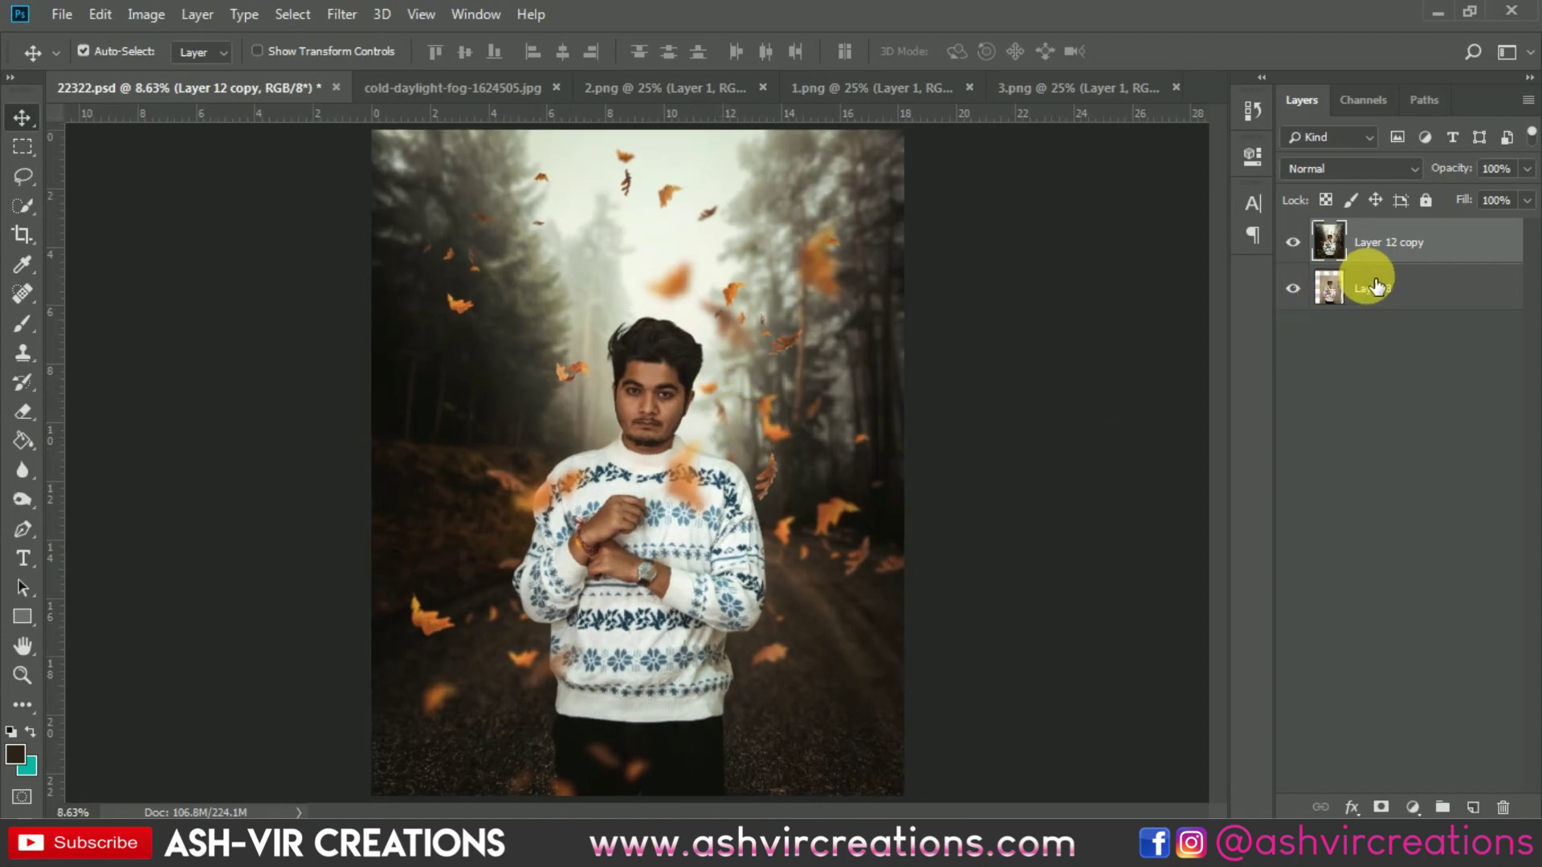
{"action": "left_click", "coordinate": [1376, 285]}
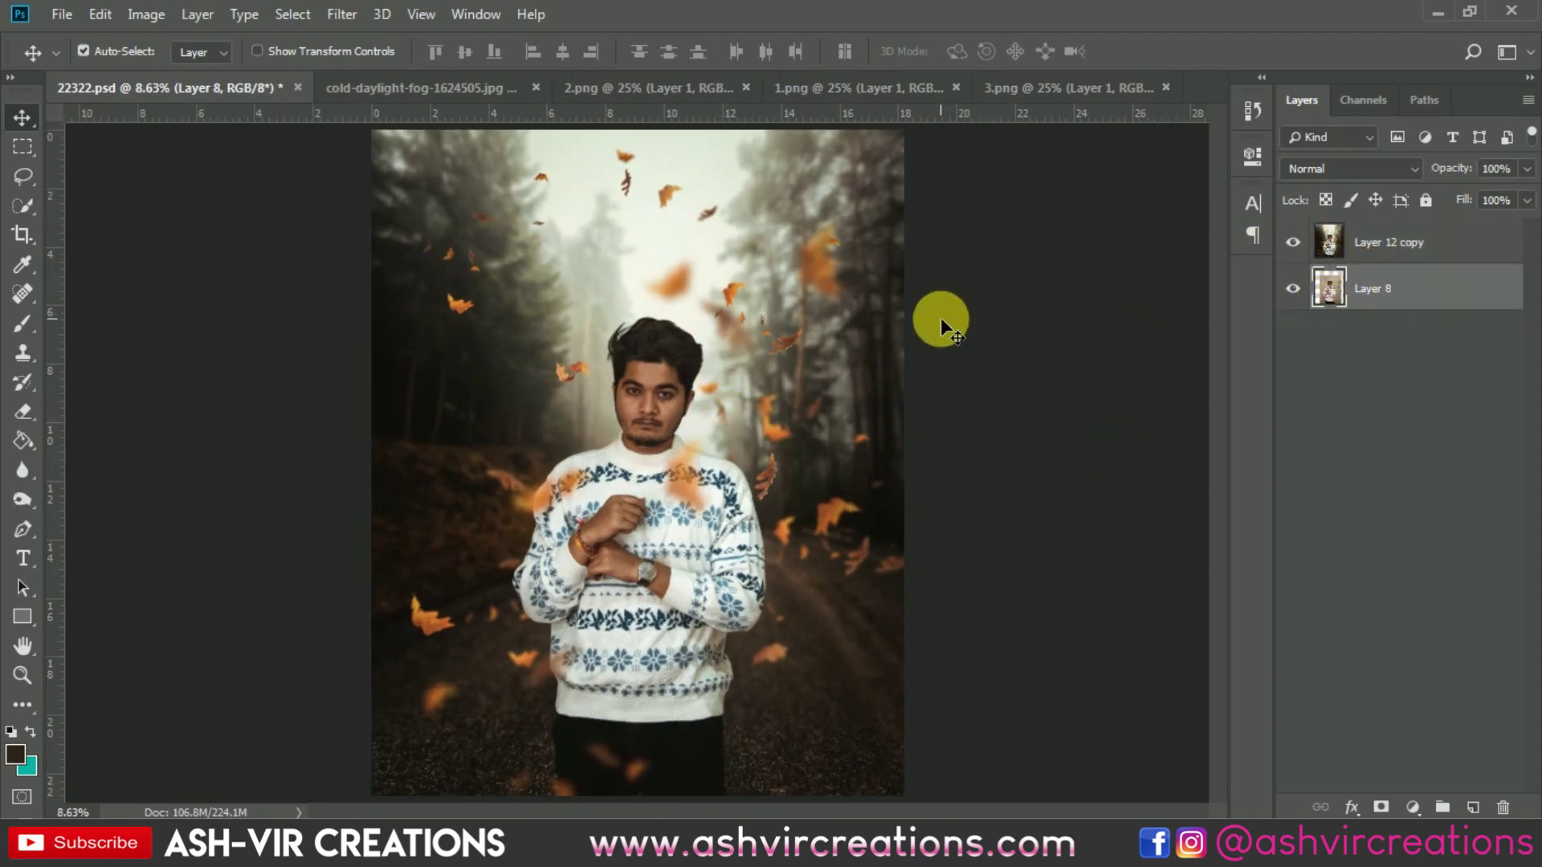
{"action": "scroll", "coordinate": [940, 325], "scroll_direction": "down", "scroll_amount": 1}
{"action": "scroll", "coordinate": [939, 323], "scroll_direction": "up", "scroll_amount": 1}
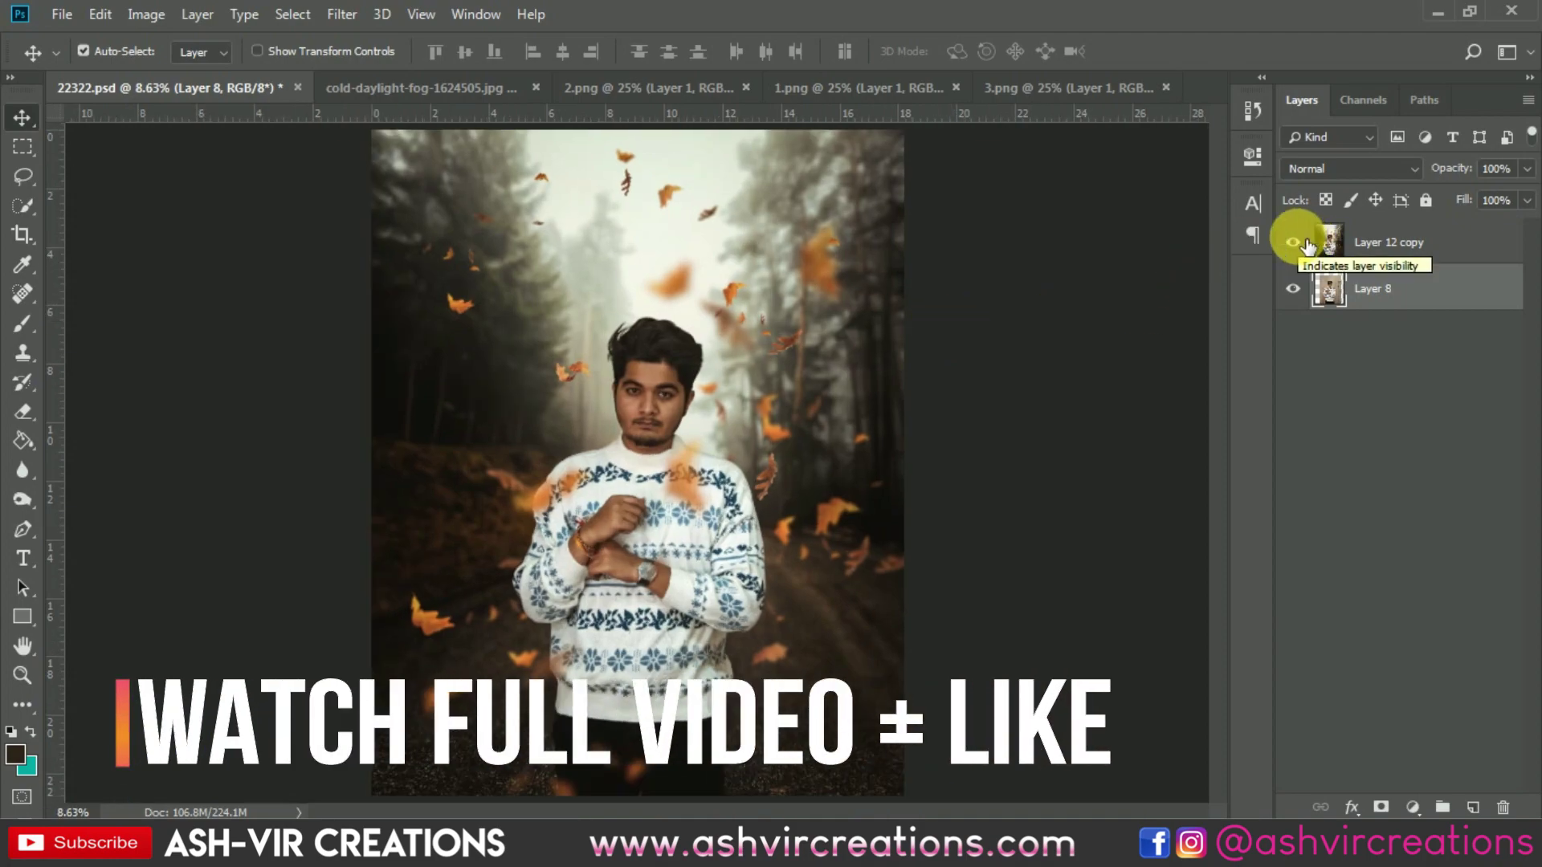
{"action": "left_click", "coordinate": [1305, 243]}
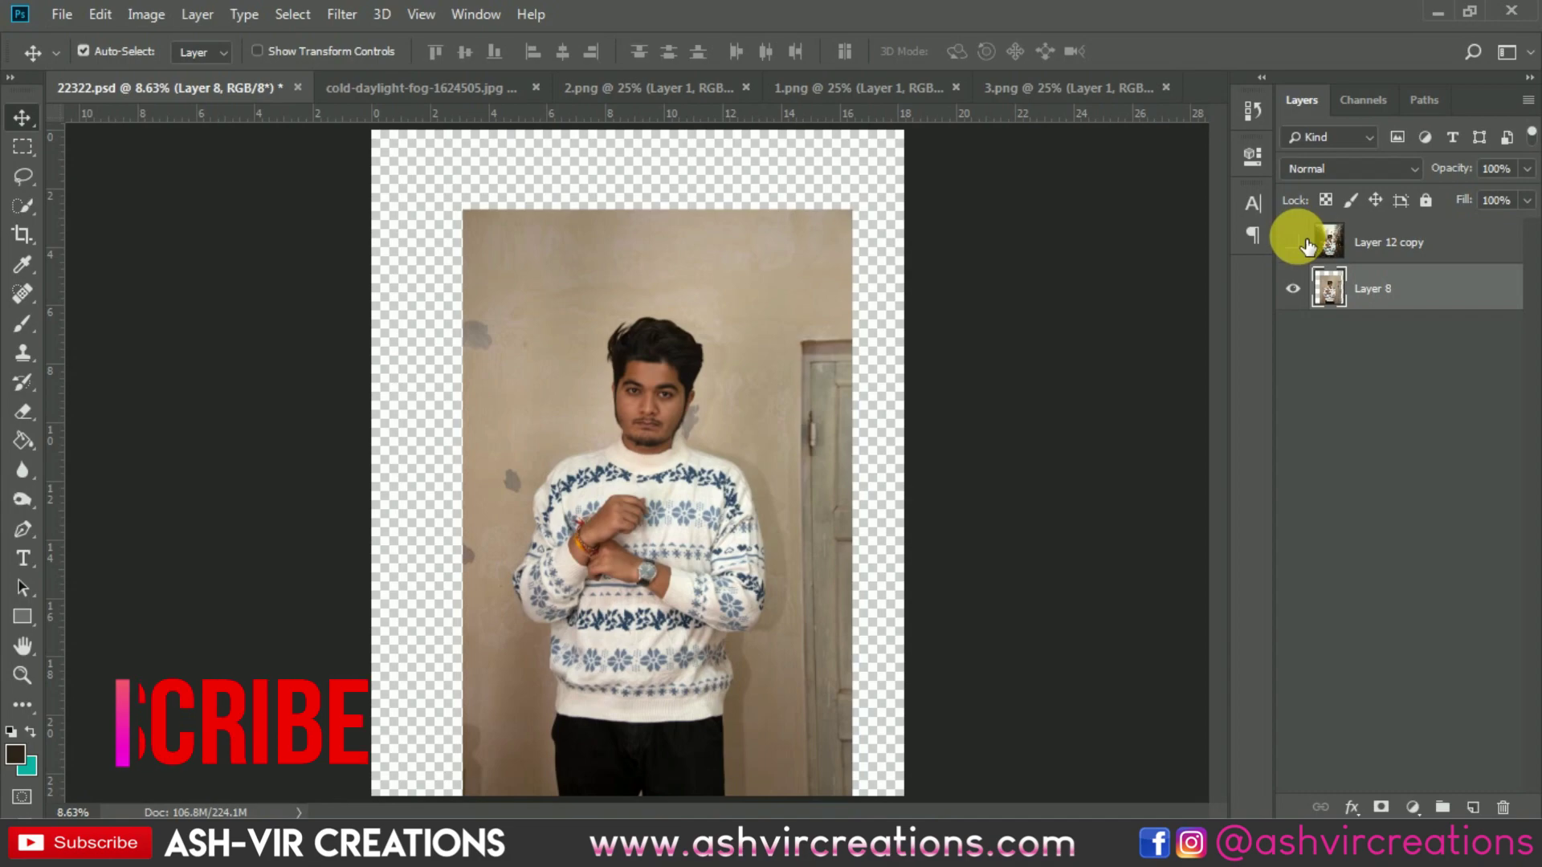
{"action": "left_click", "coordinate": [1305, 242]}
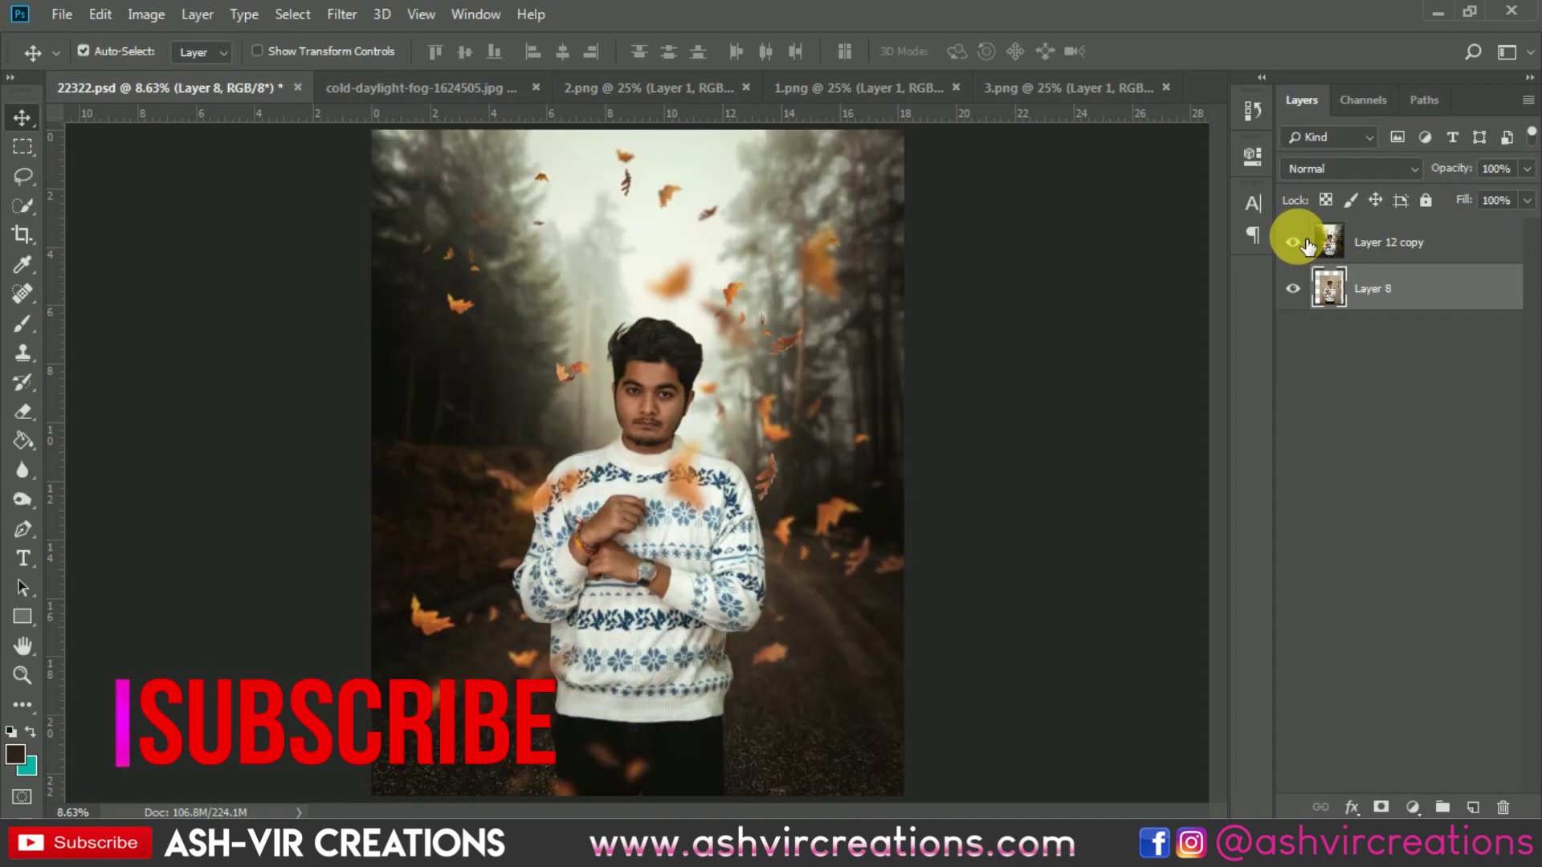
{"action": "left_click", "coordinate": [1304, 243]}
{"action": "left_click", "coordinate": [1305, 243]}
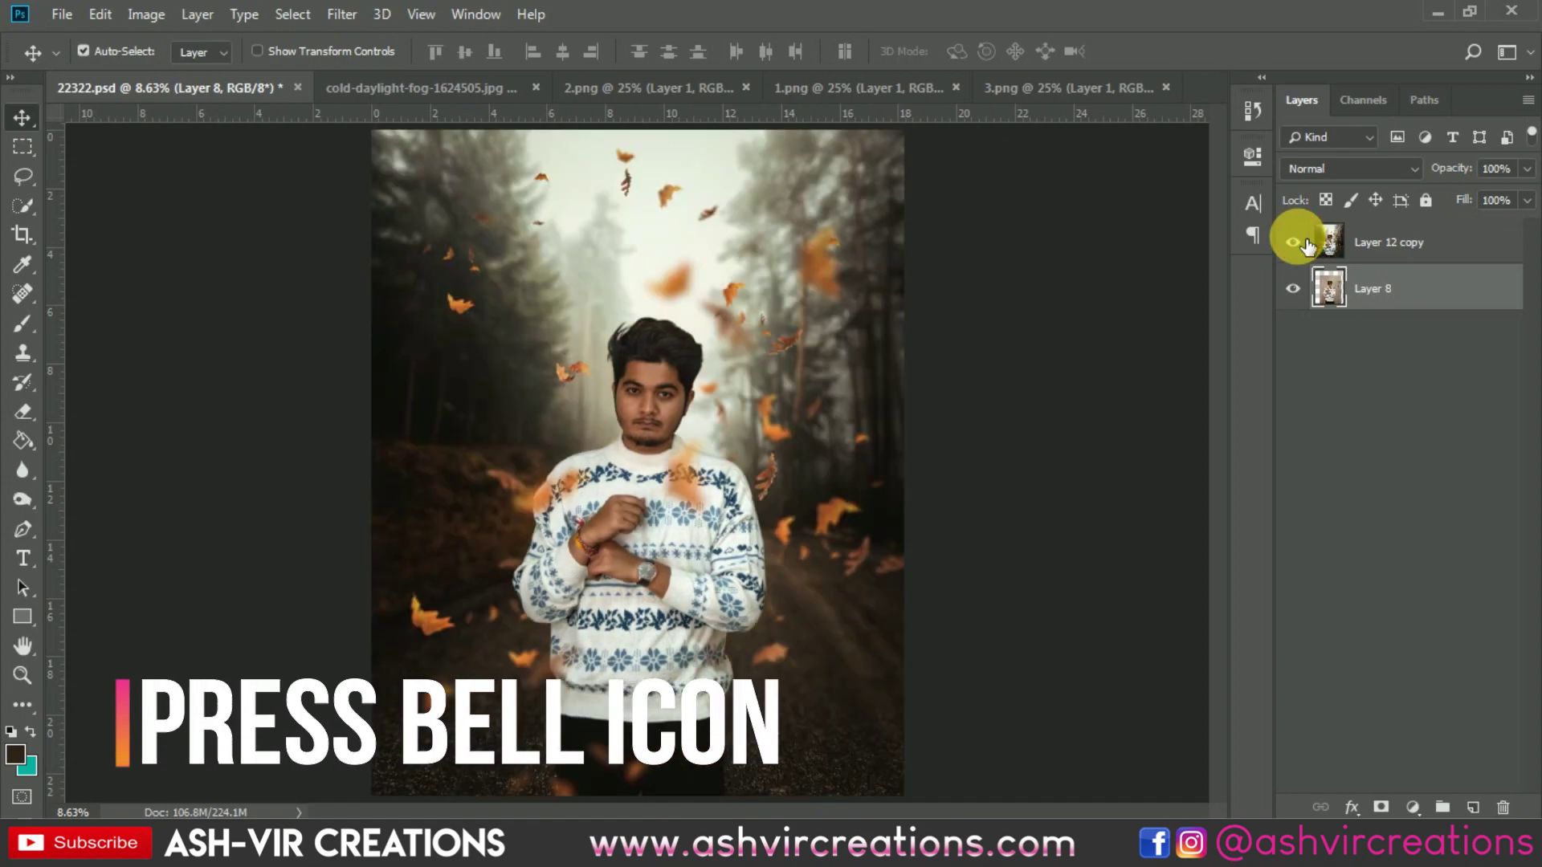
{"action": "left_click", "coordinate": [1304, 243]}
{"action": "left_click", "coordinate": [1305, 243]}
{"action": "left_click", "coordinate": [1305, 242]}
{"action": "left_click", "coordinate": [1305, 243]}
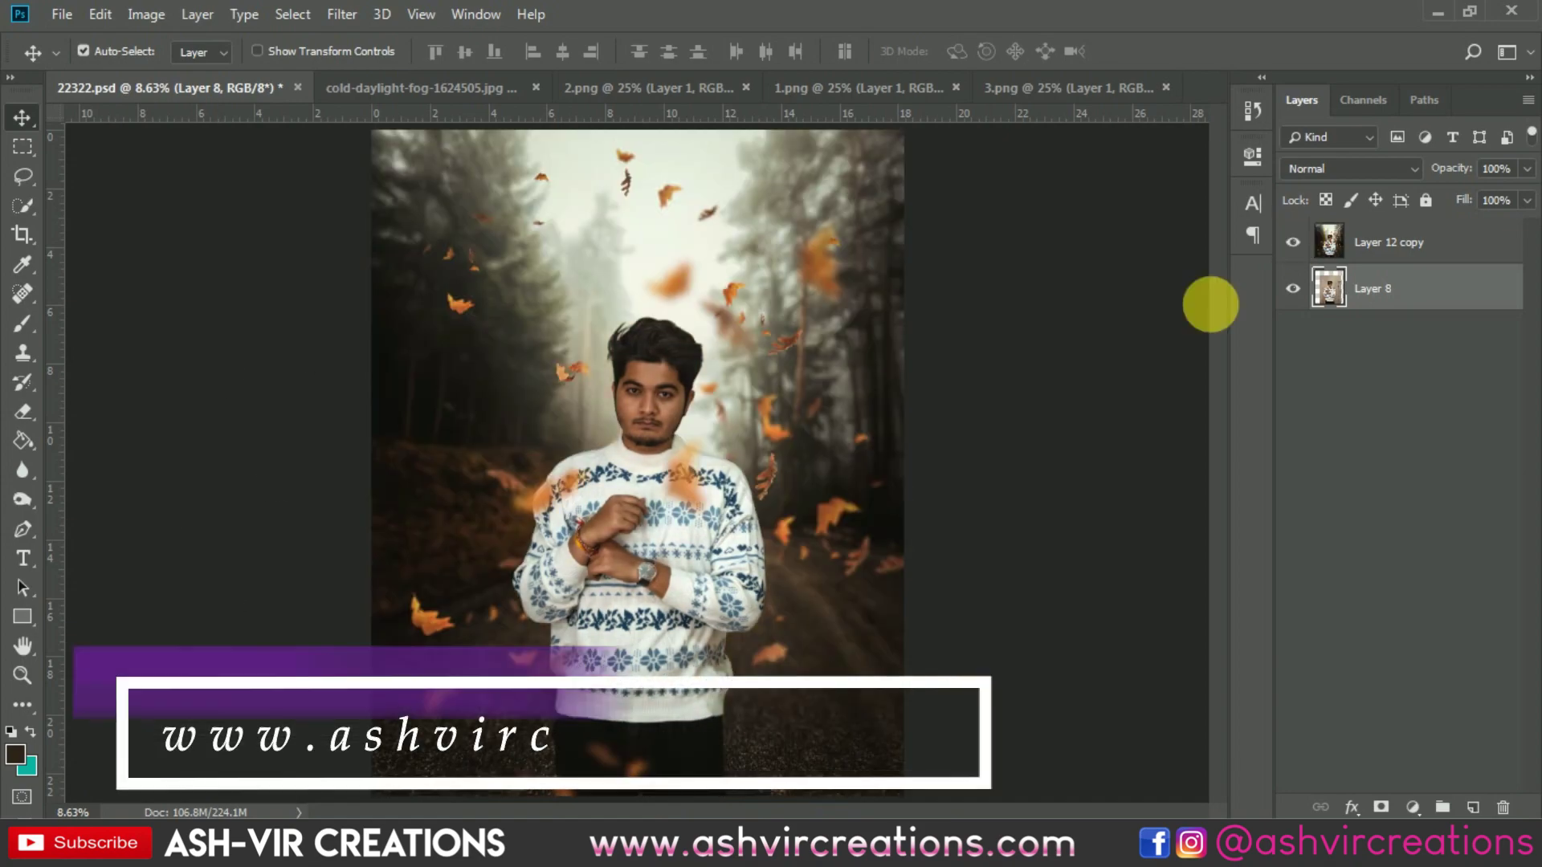
{"action": "scroll", "coordinate": [1026, 487], "scroll_direction": "up", "scroll_amount": 3}
{"action": "scroll", "coordinate": [821, 490], "scroll_direction": "up", "scroll_amount": 1}
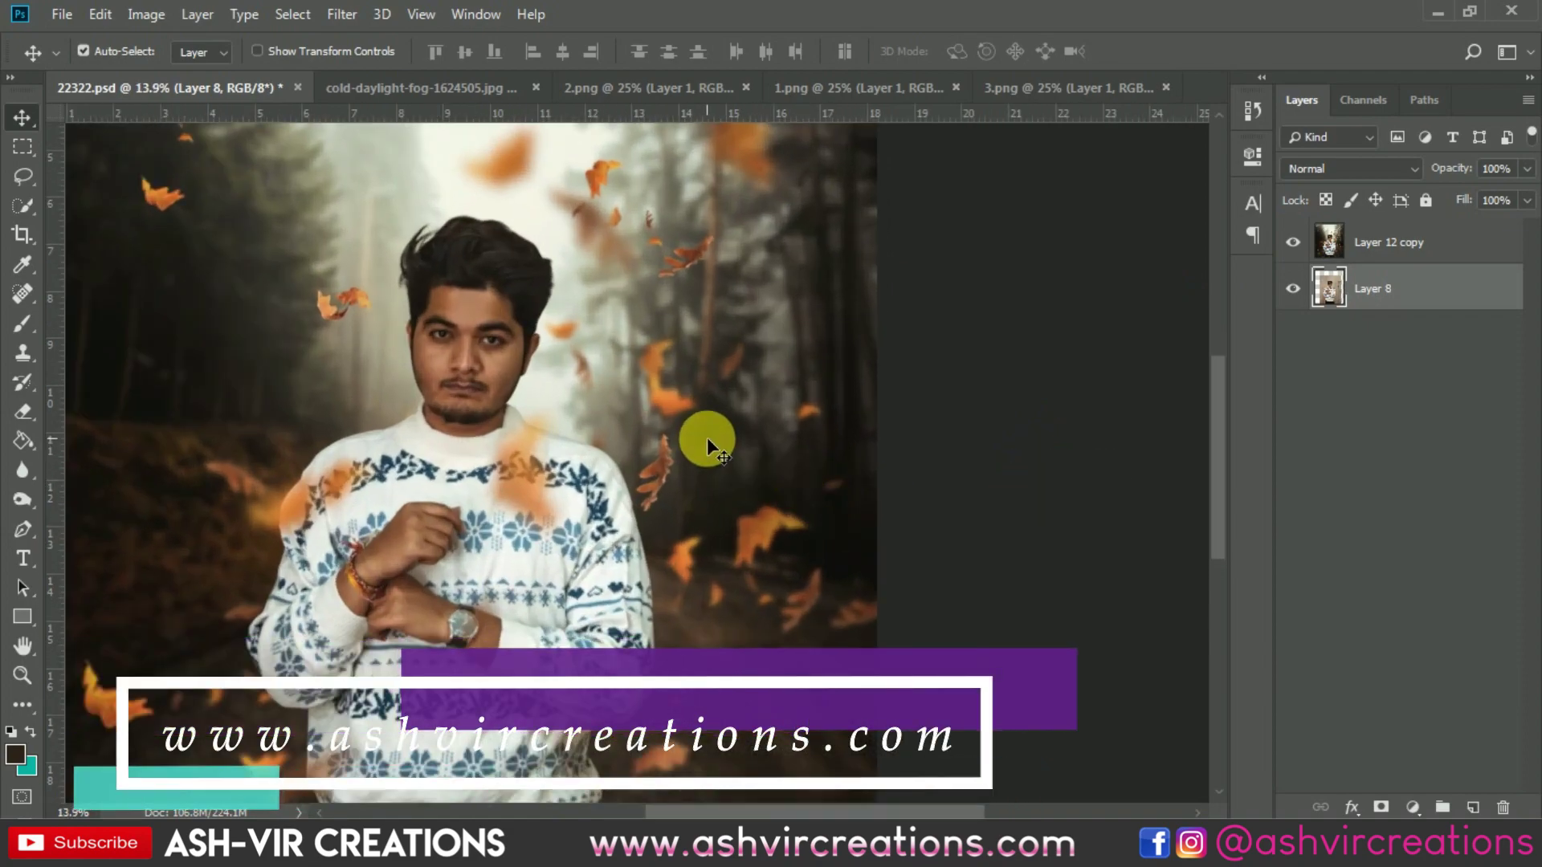
{"action": "left_click_drag", "start_coordinate": [706, 438], "coordinate": [926, 390]}
{"action": "scroll", "coordinate": [927, 390], "scroll_direction": "down", "scroll_amount": 2}
{"action": "key", "text": "ctrl+0"}
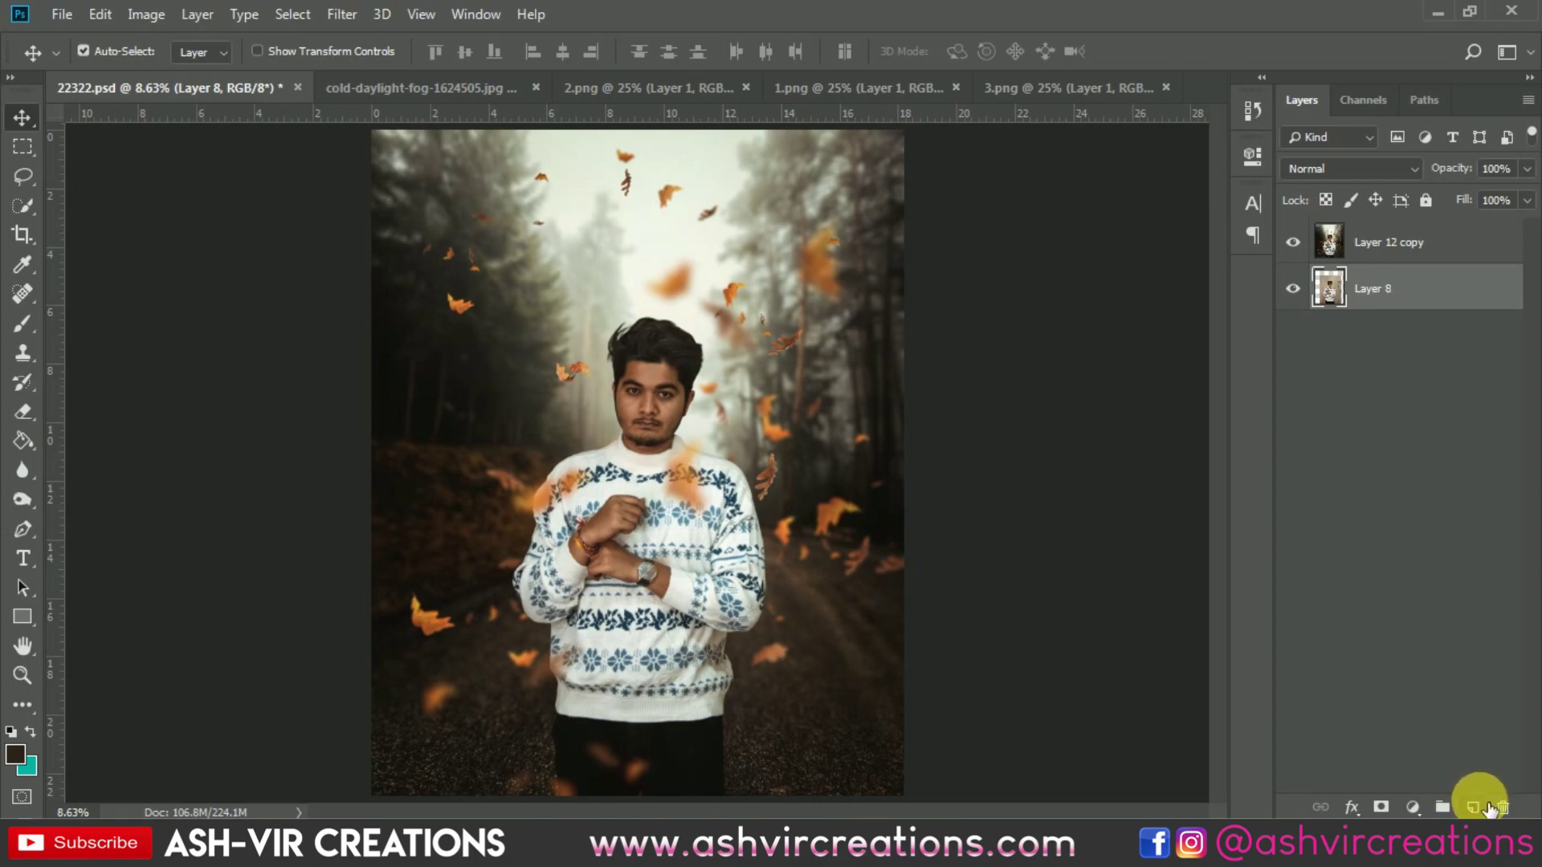
- On a new topmost layer, paint a soft glow above the man's head in the sampled pale fog colour with an 1100 px brush
{"action": "left_click", "coordinate": [1476, 806]}
{"action": "left_click_drag", "start_coordinate": [1376, 290], "coordinate": [1397, 241]}
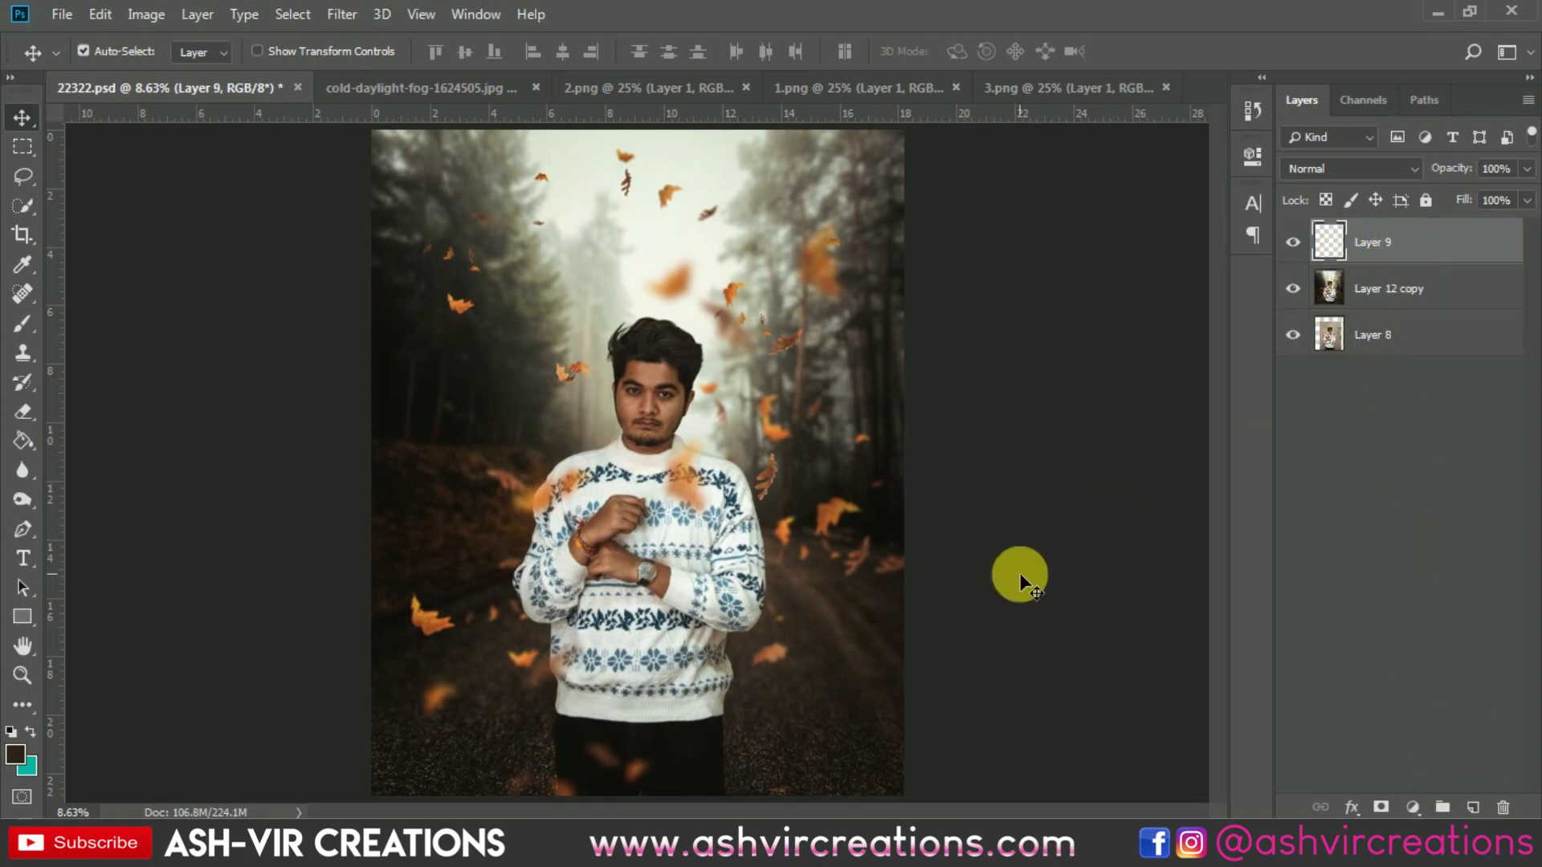
{"action": "key", "text": "b"}
{"action": "left_click", "coordinate": [664, 252], "text": "alt"}
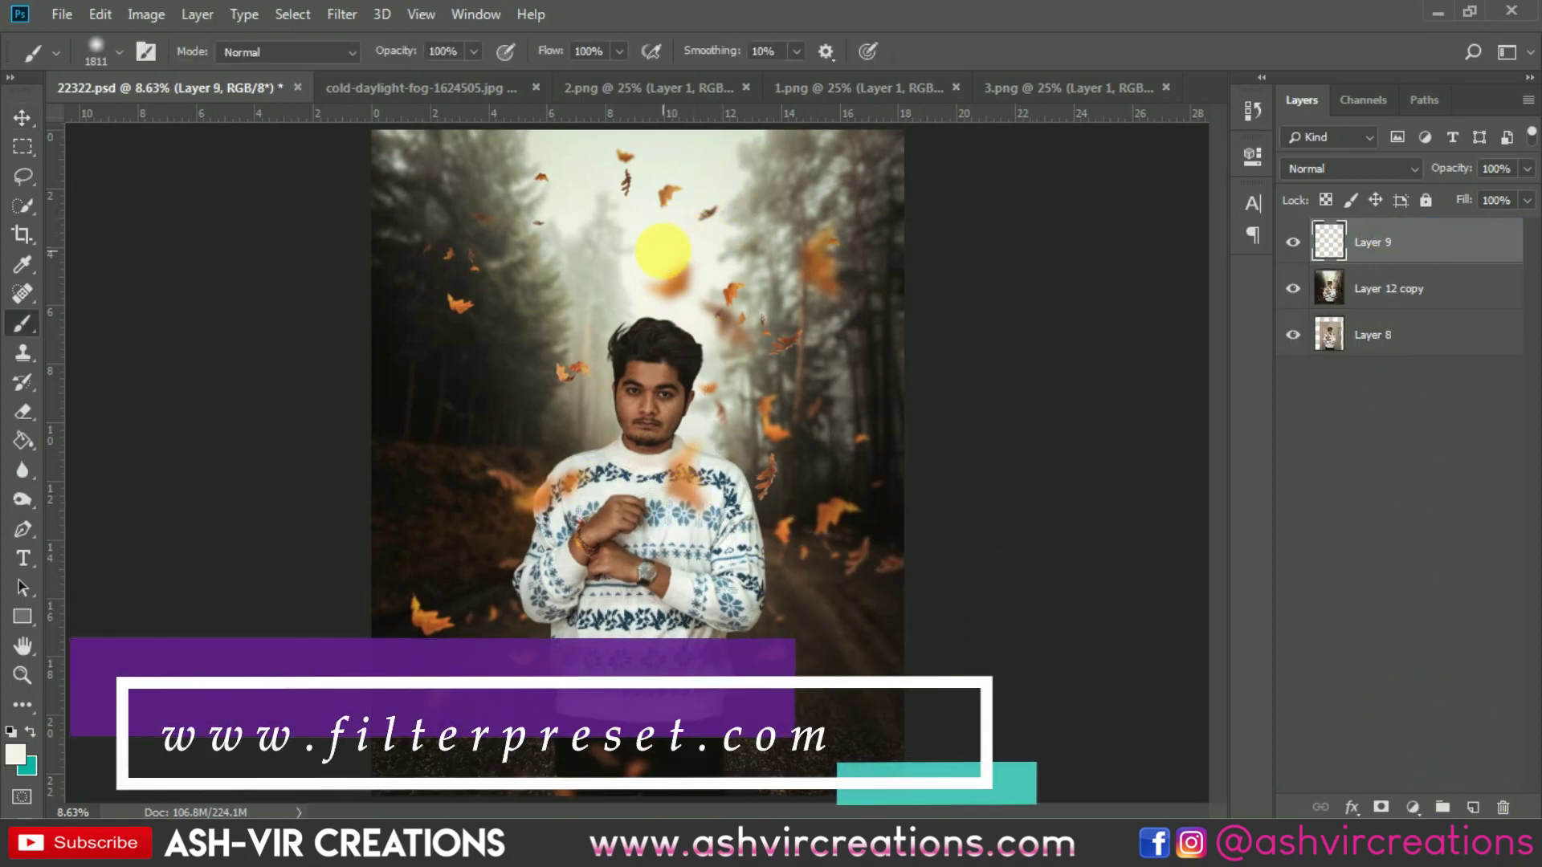
{"action": "key", "text": "bracketleft"}
{"action": "key", "text": "bracketleft"}
{"action": "key", "text": "bracketleft"}
{"action": "key", "text": "bracketleft"}
{"action": "key", "text": "bracketleft"}
{"action": "key", "text": "bracketleft"}
{"action": "key", "text": "bracketleft"}
{"action": "key", "text": "bracketleft"}
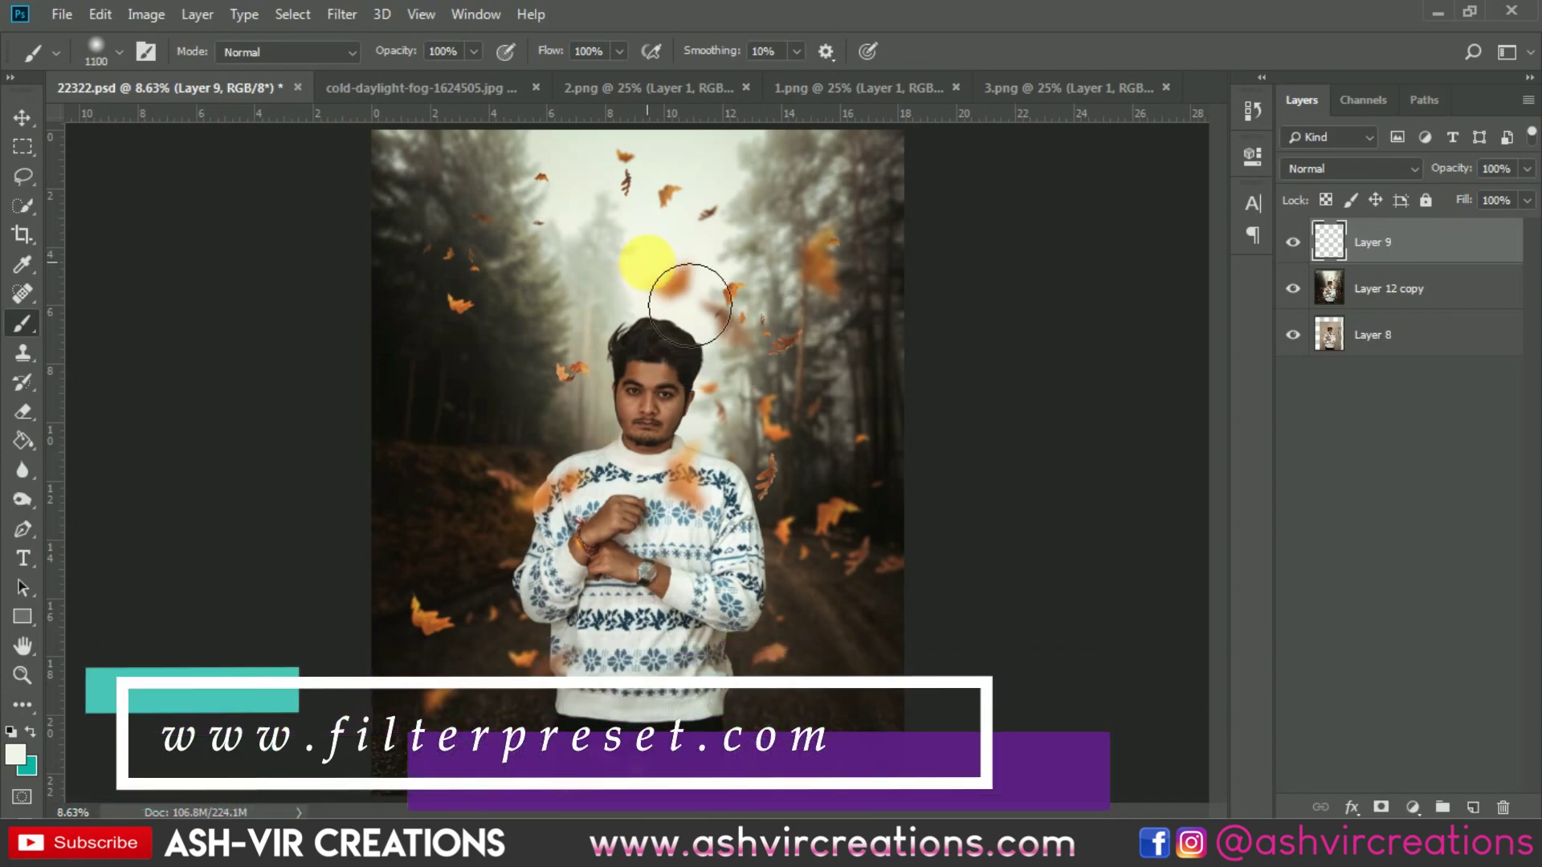
{"action": "left_click_drag", "start_coordinate": [647, 262], "coordinate": [757, 395]}
- Scale the glow to about 155% and centre it horizontally in the bright sky around the top of the man's head
{"action": "key", "text": "ctrl+t"}
{"action": "left_click_drag", "start_coordinate": [692, 320], "coordinate": [691, 292]}
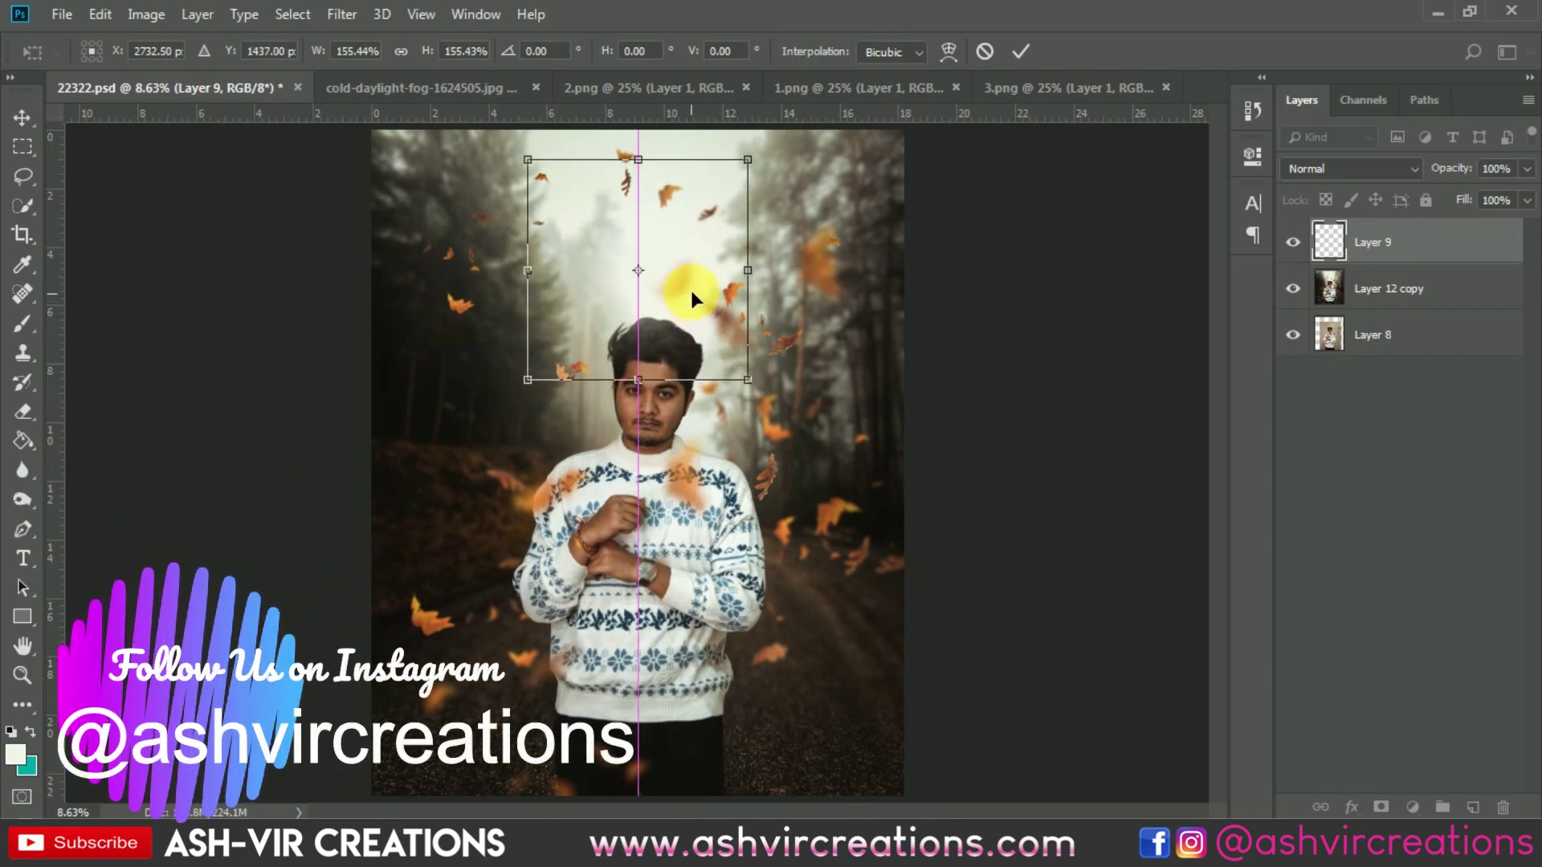
{"action": "key", "text": "Return"}
- Merge the glow layer with the Layer 12 copy composite and review the whole picture
{"action": "left_click", "coordinate": [1356, 291], "text": "ctrl"}
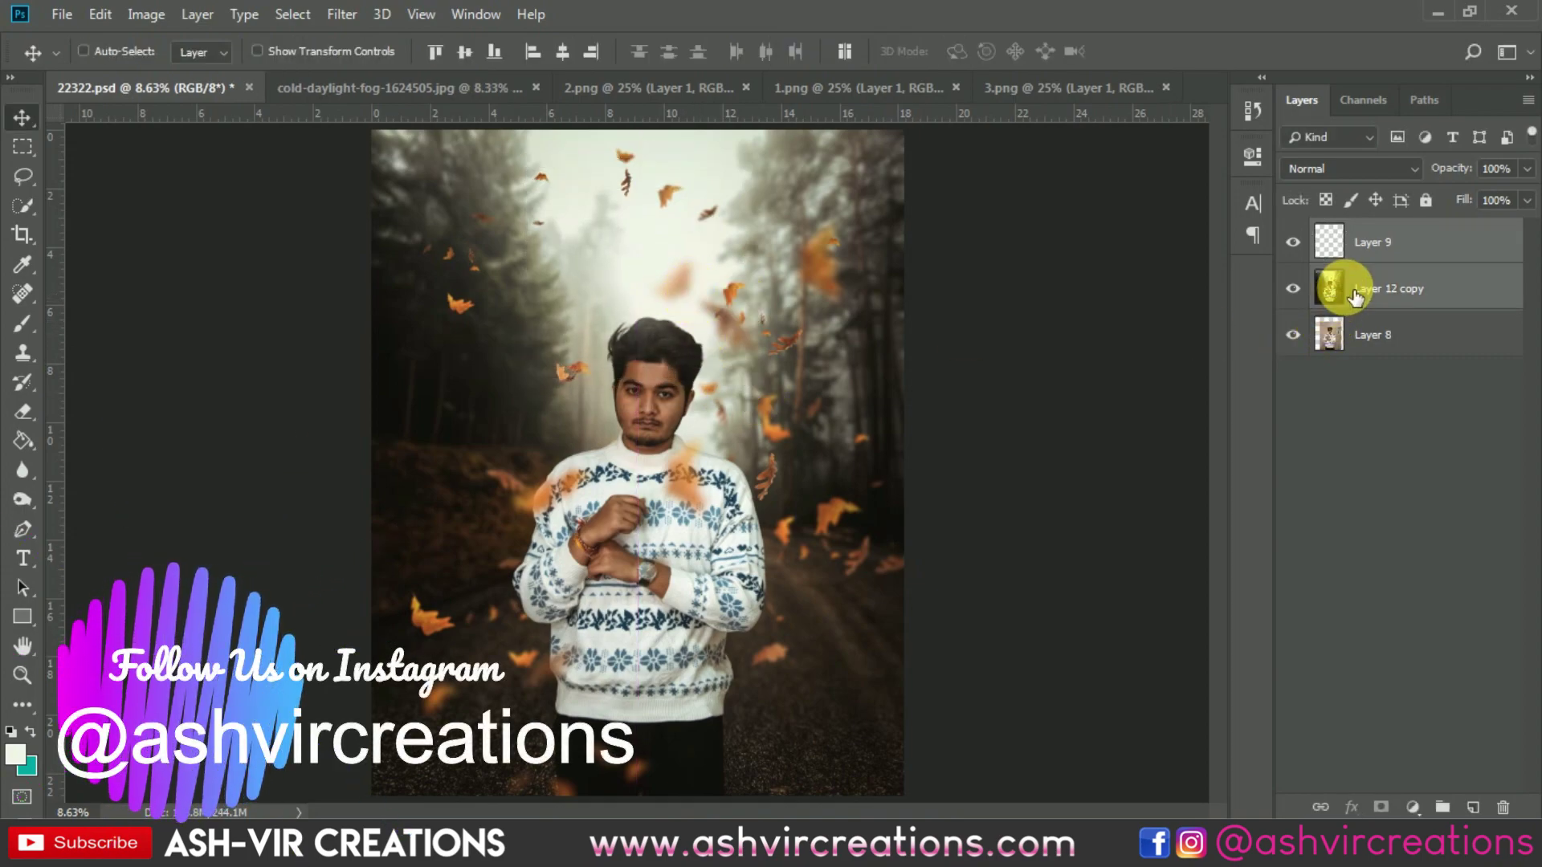
{"action": "key", "text": "ctrl+e"}
{"action": "left_click", "coordinate": [1293, 242]}
{"action": "left_click", "coordinate": [1292, 242]}
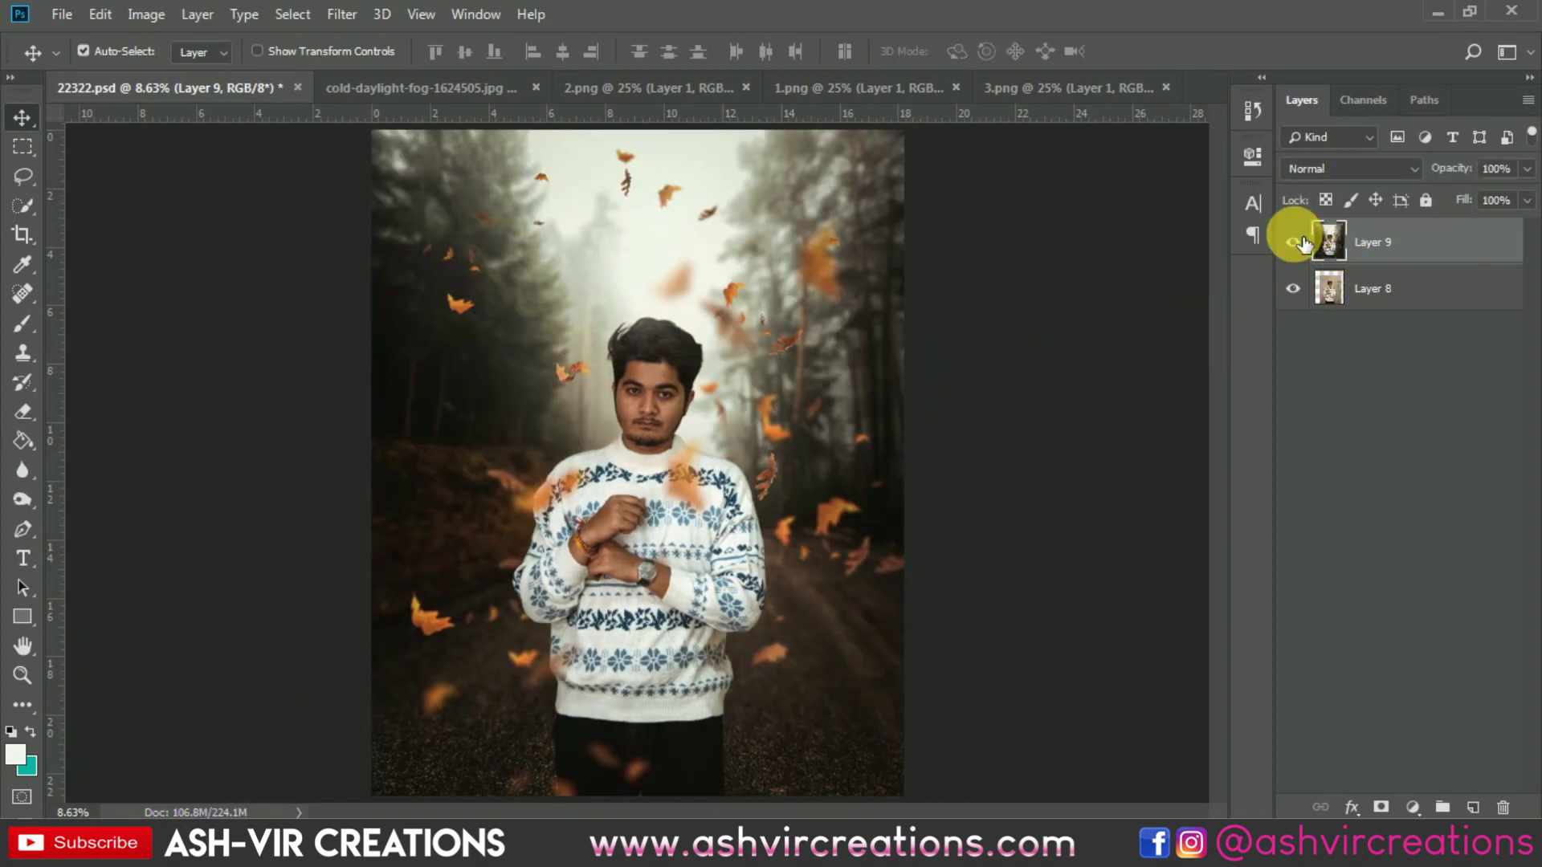
{"action": "scroll", "coordinate": [1121, 318], "scroll_direction": "down", "scroll_amount": 1}
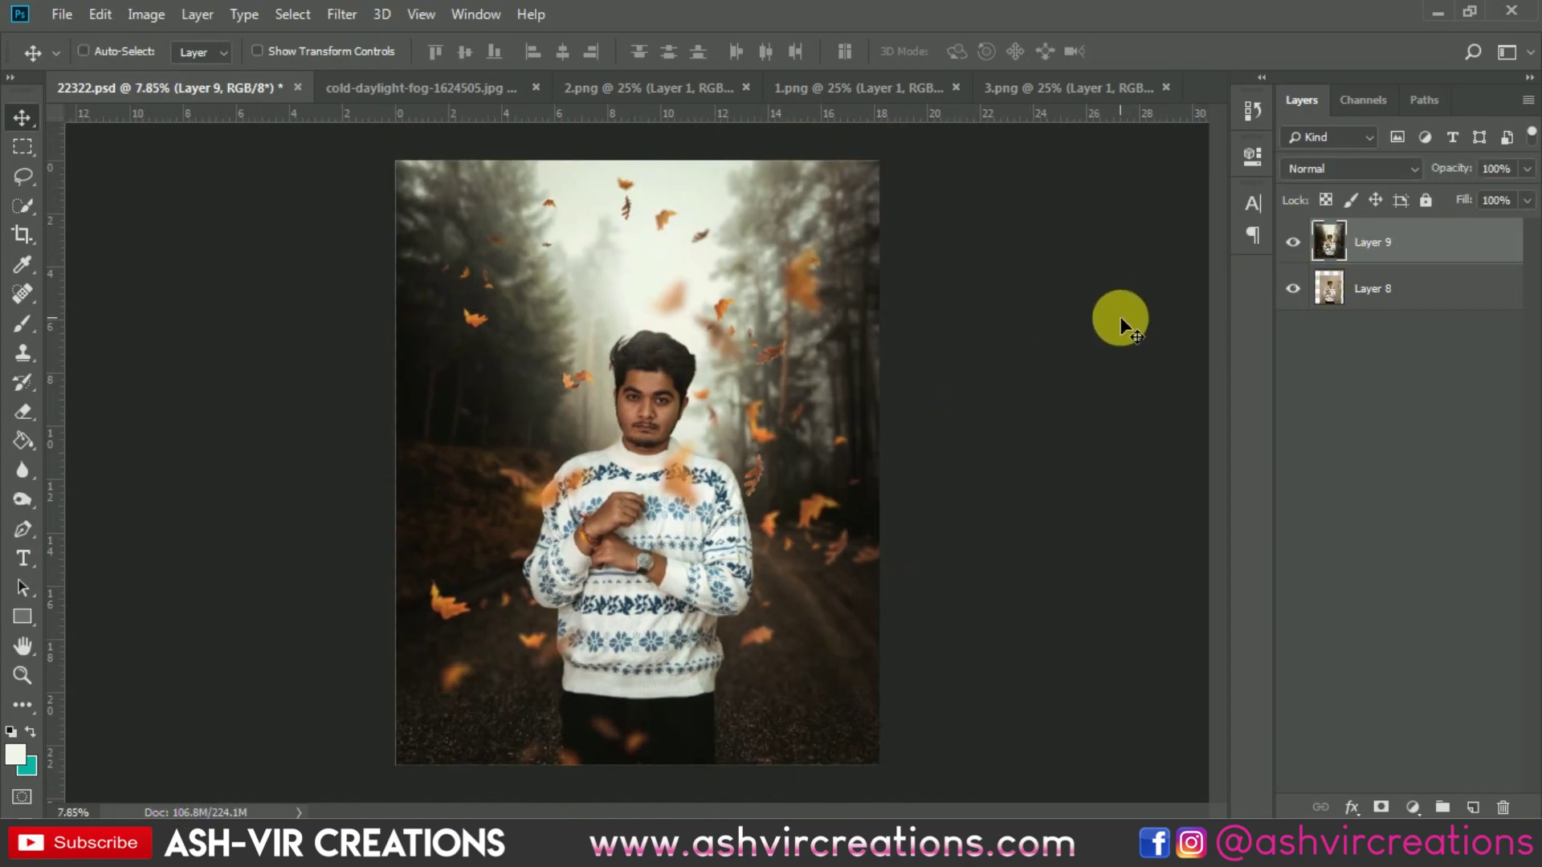
{"action": "scroll", "coordinate": [1120, 317], "scroll_direction": "down", "scroll_amount": 1}
{"action": "scroll", "coordinate": [1120, 316], "scroll_direction": "up", "scroll_amount": 2}
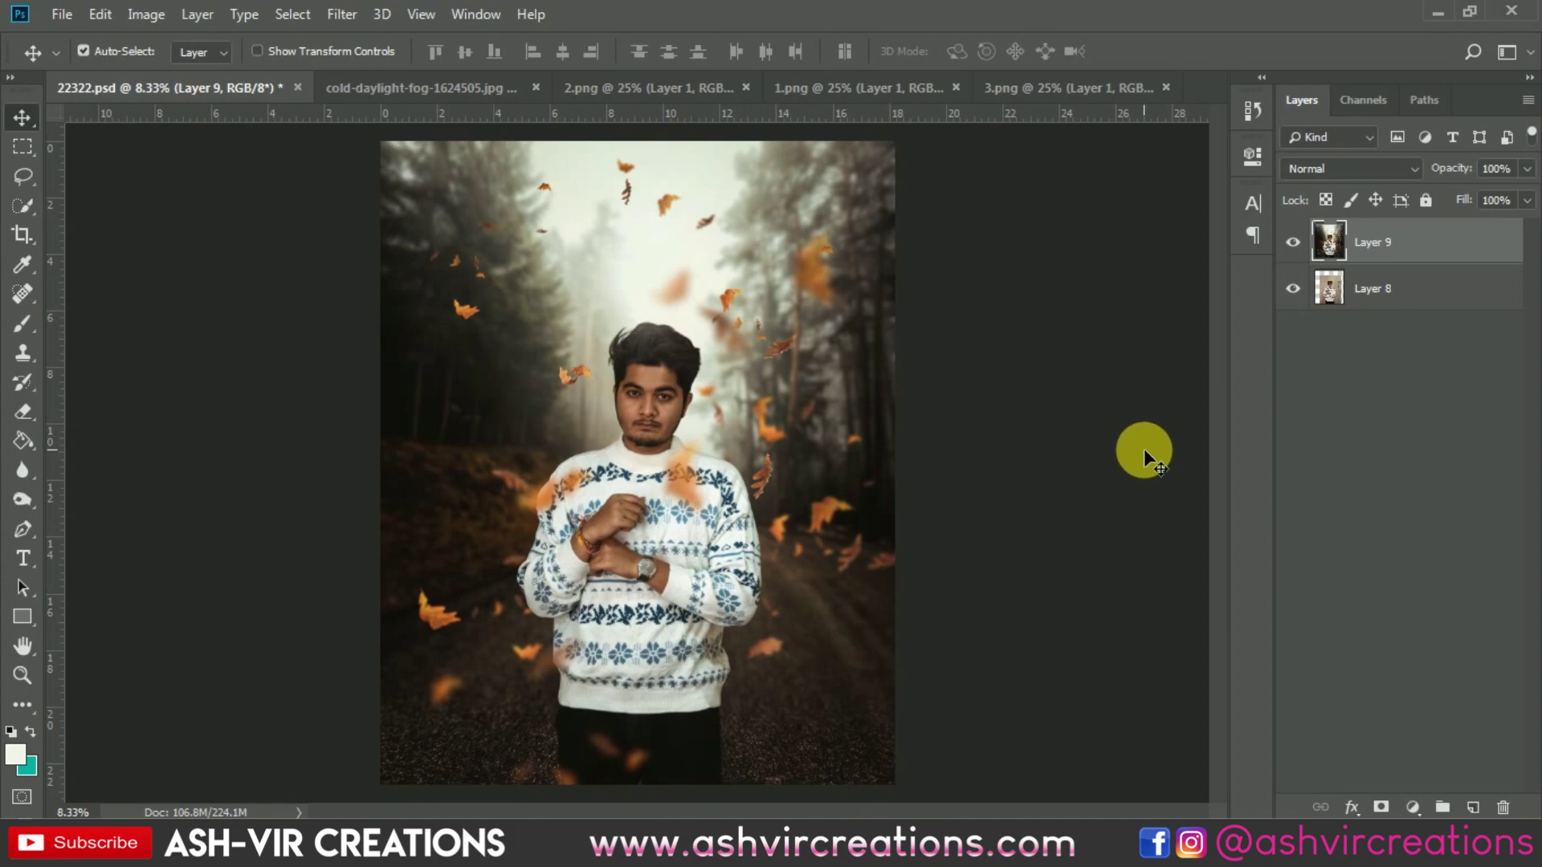